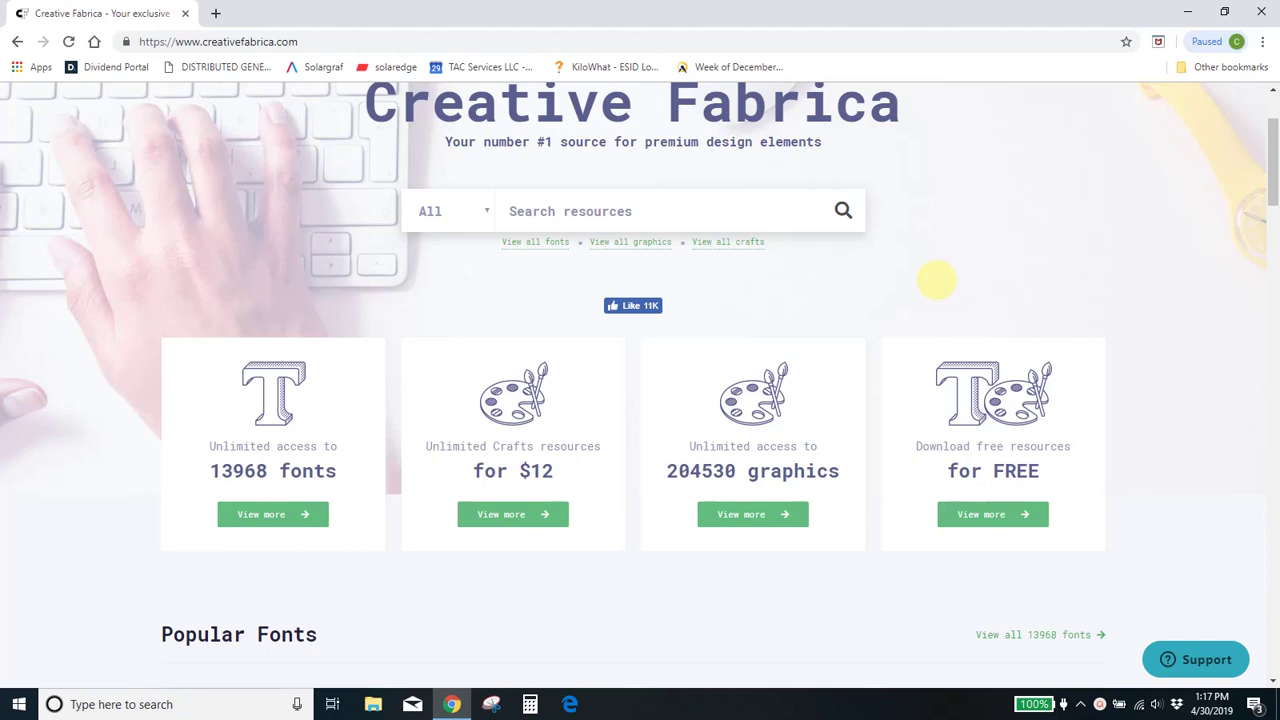
Step: Open Creative Fabrica's Fontcloud page from the TOOLS menu
scroll(938, 287, up, 2)
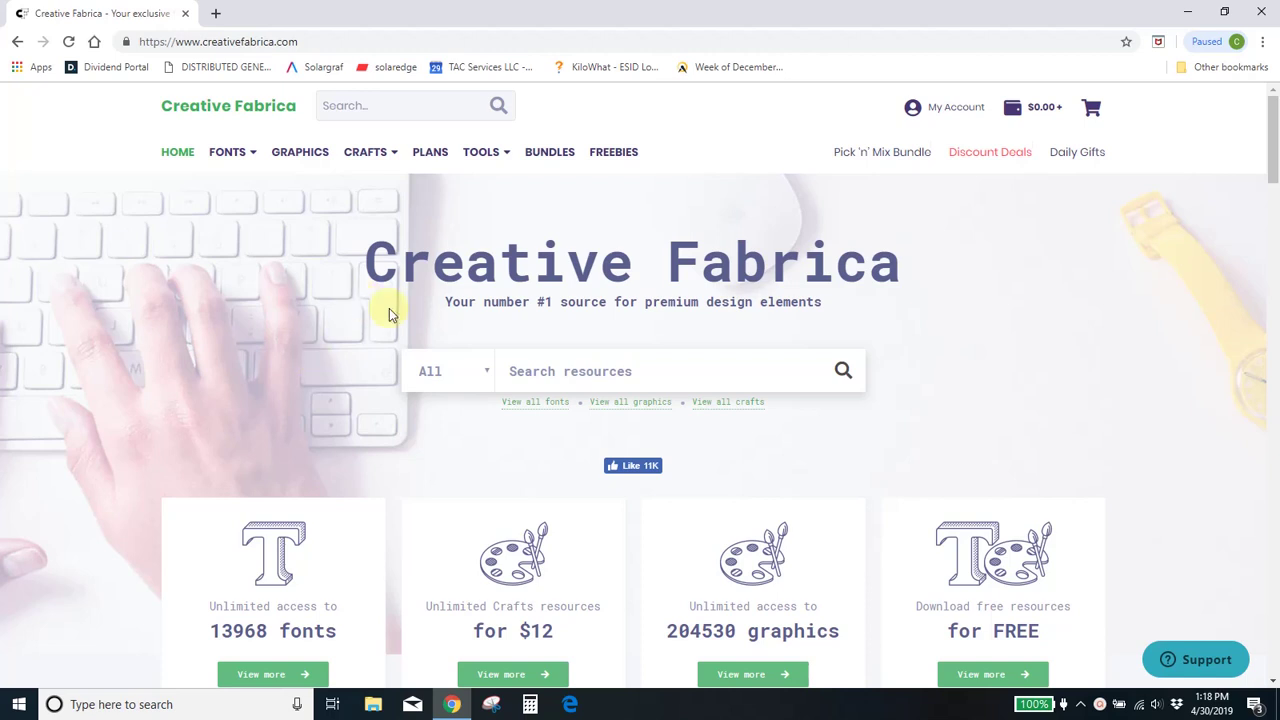
mouse_move(471, 163)
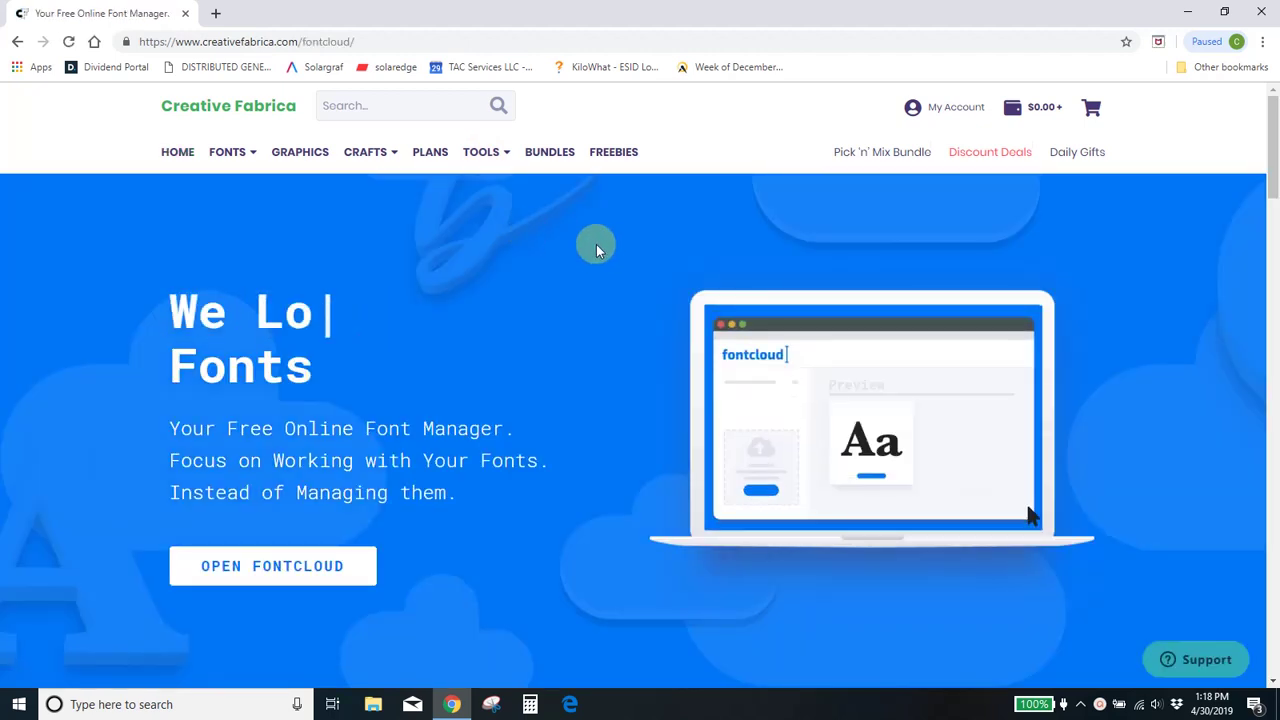
Step: Launch the Fontcloud font manager and browse the library of 28 uploaded fonts
click(270, 574)
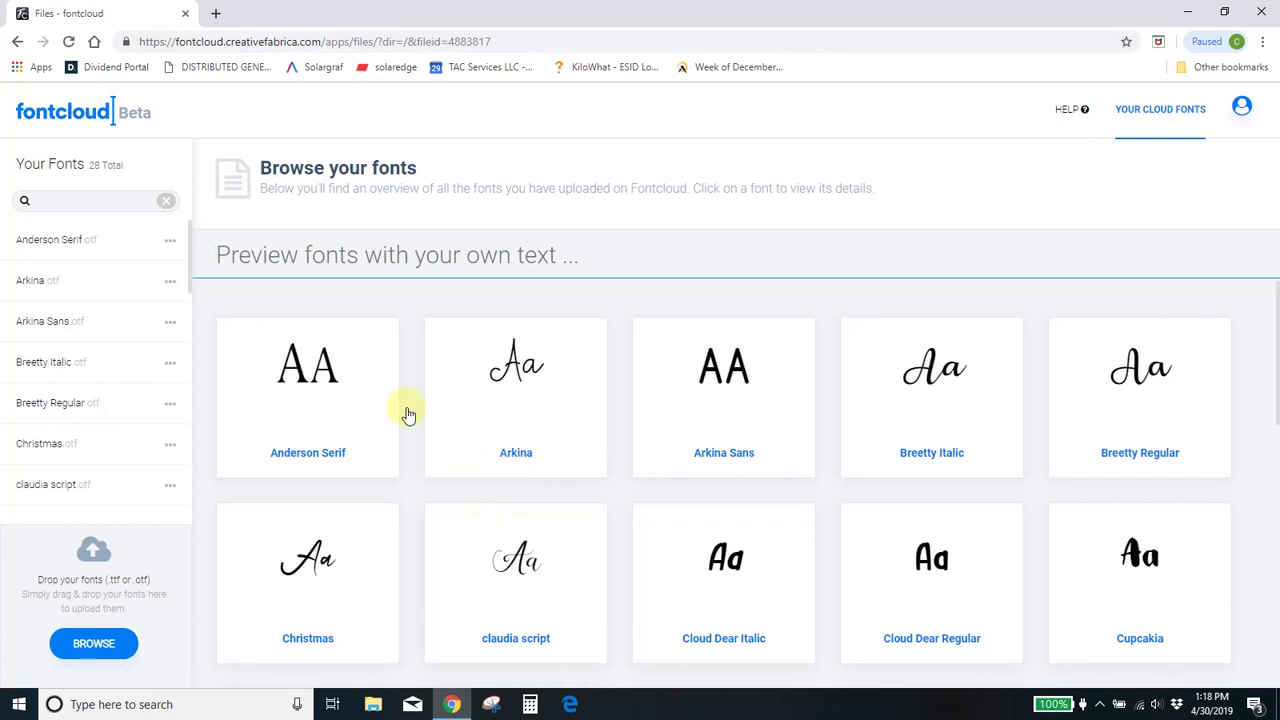
scroll(88, 262, down, 6)
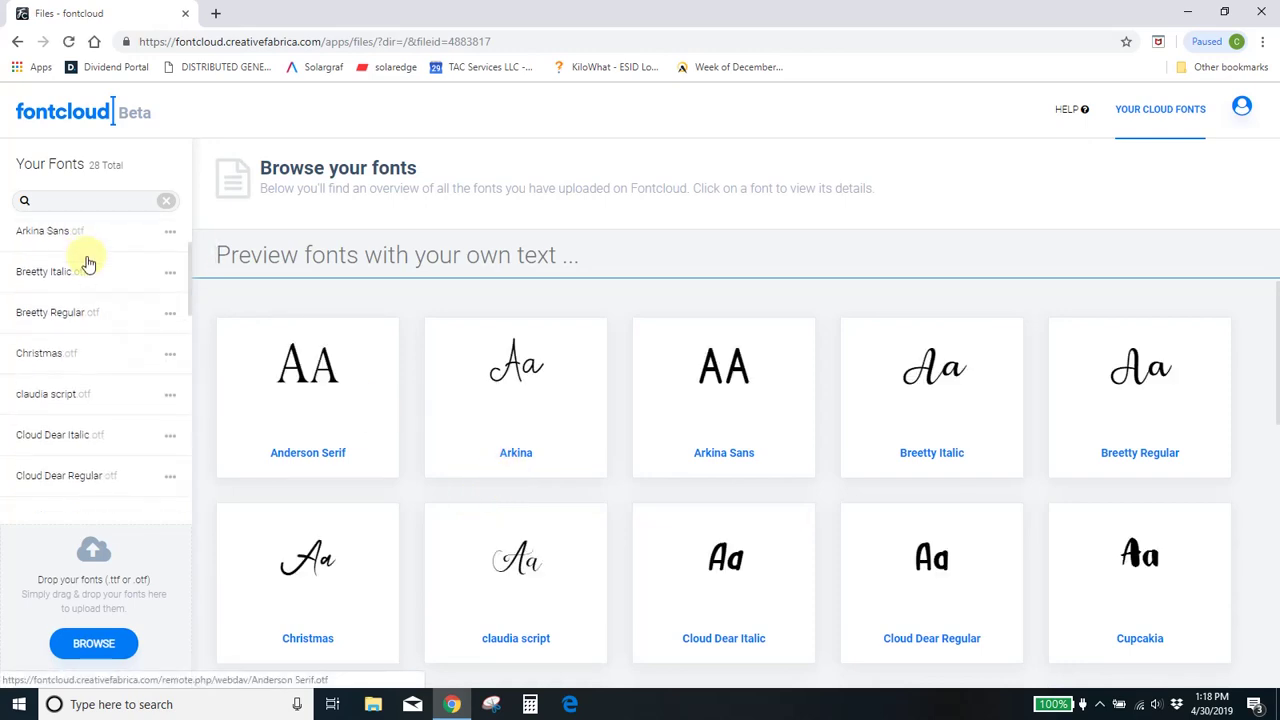
scroll(88, 287, down, 3)
scroll(85, 488, up, 9)
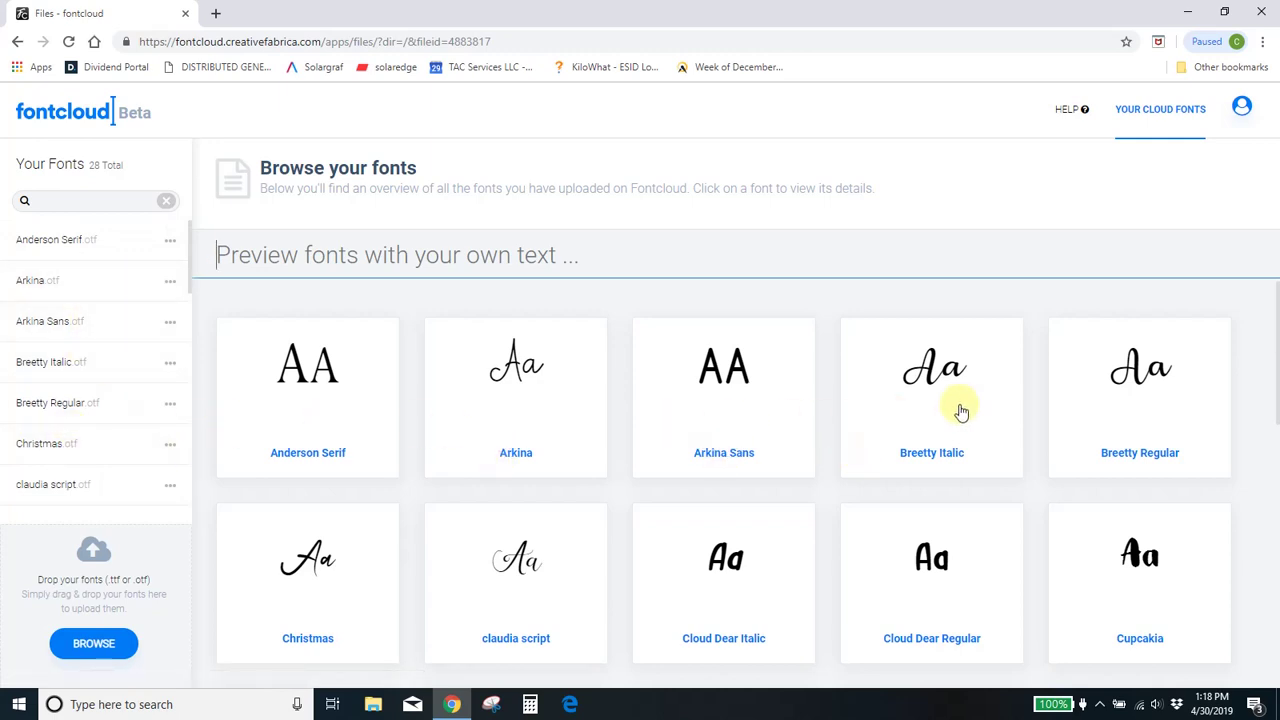
scroll(1150, 390, down, 2)
scroll(1157, 398, down, 5)
scroll(1157, 398, down, 1)
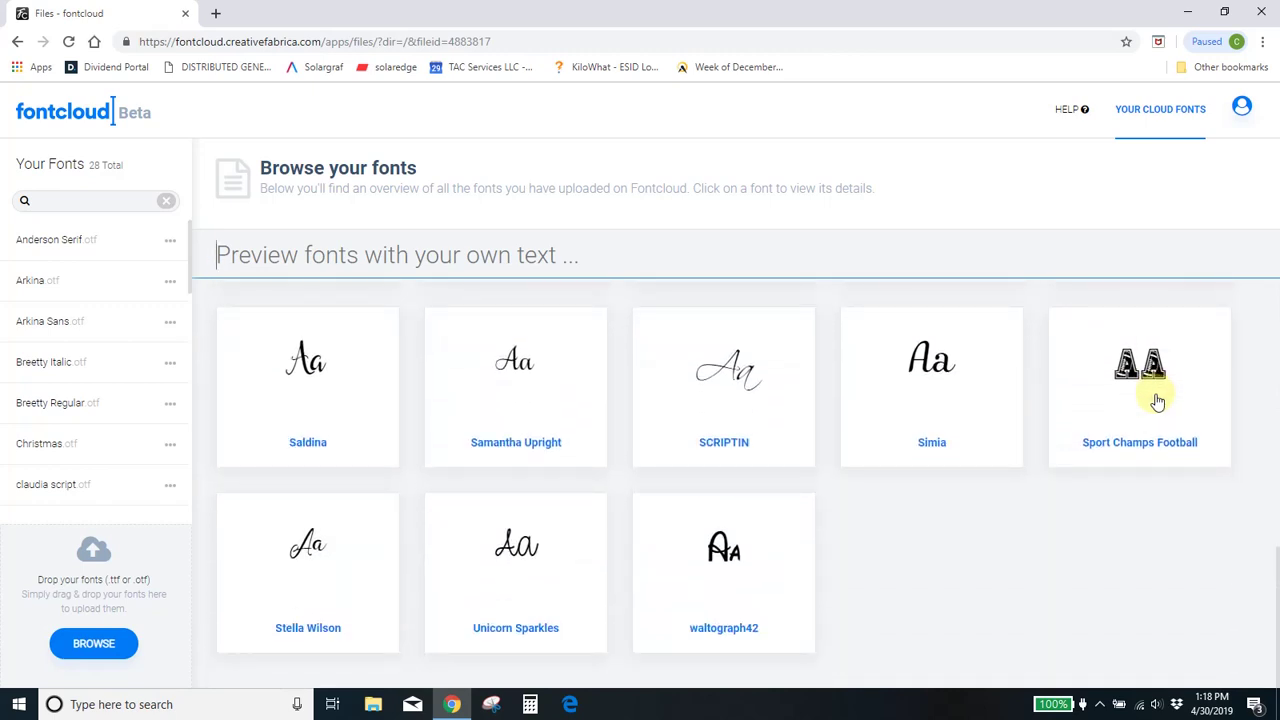
scroll(1157, 398, up, 6)
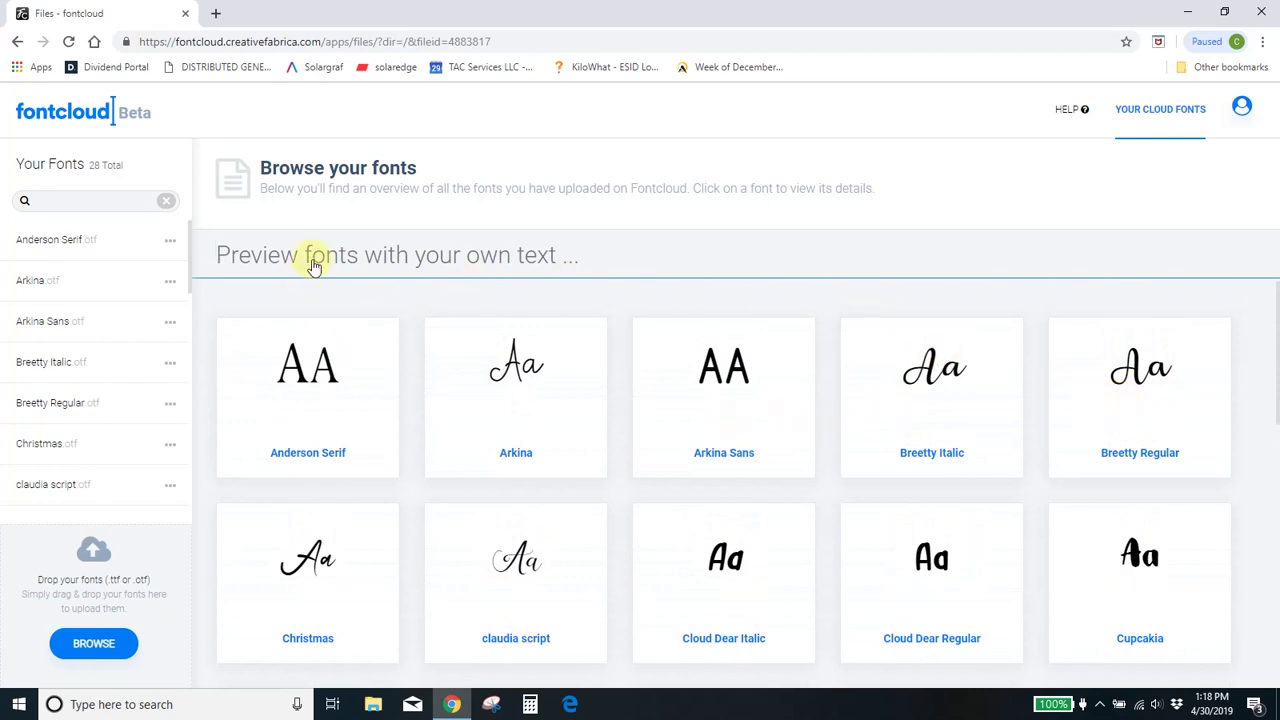
scroll(660, 434, down, 3)
scroll(662, 437, up, 3)
Step: Set the font card preview text to 'Crystal's Crafties' and scroll through all the cards
text(Cr)
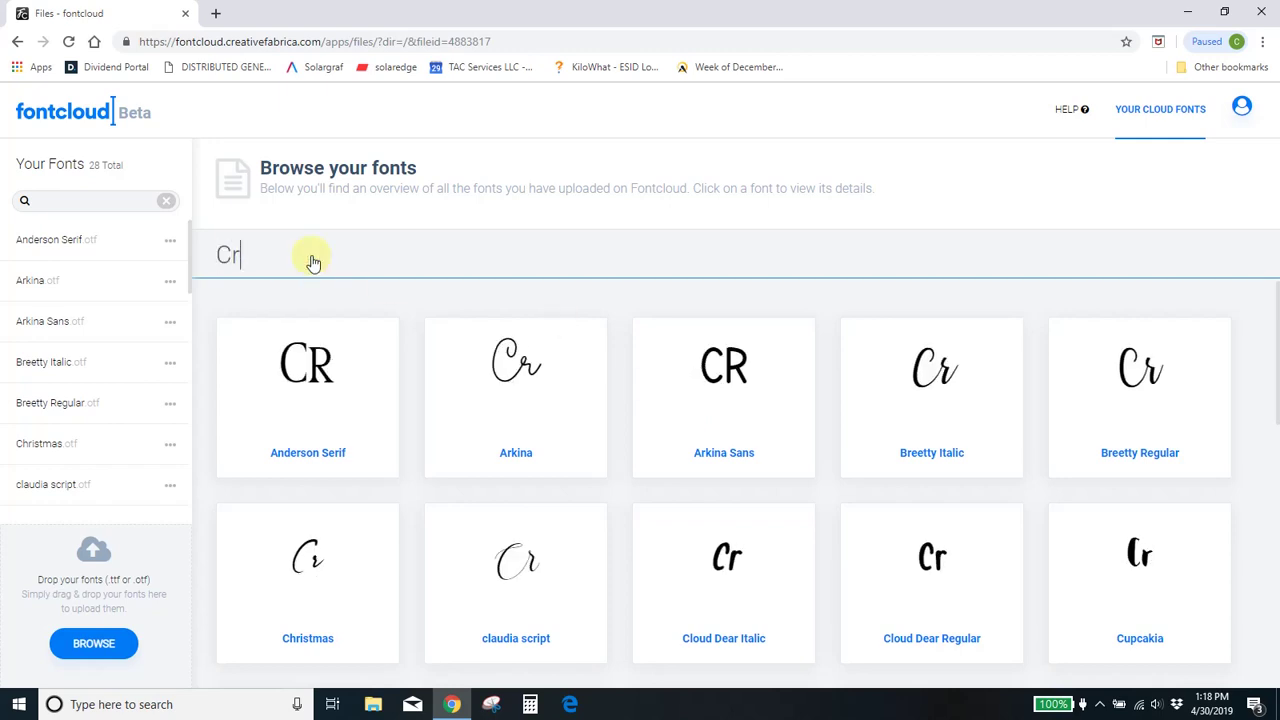
text(ystal's Crafties)
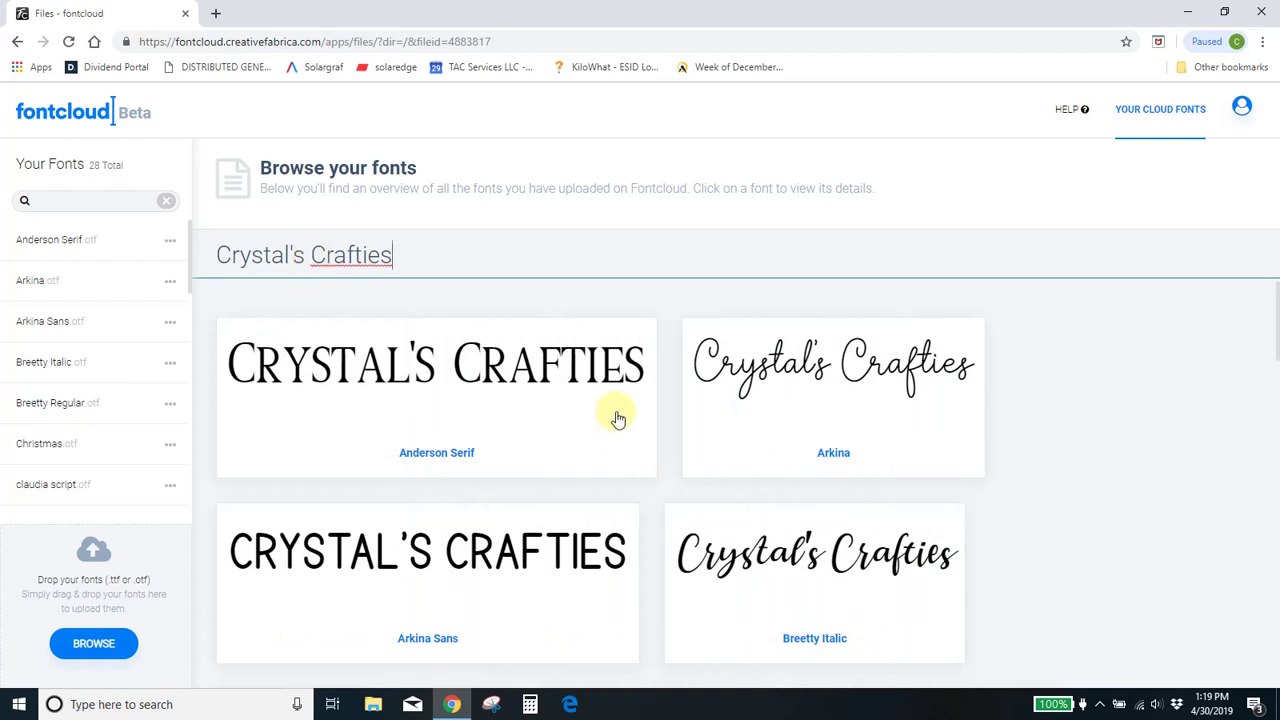
scroll(829, 434, down, 3)
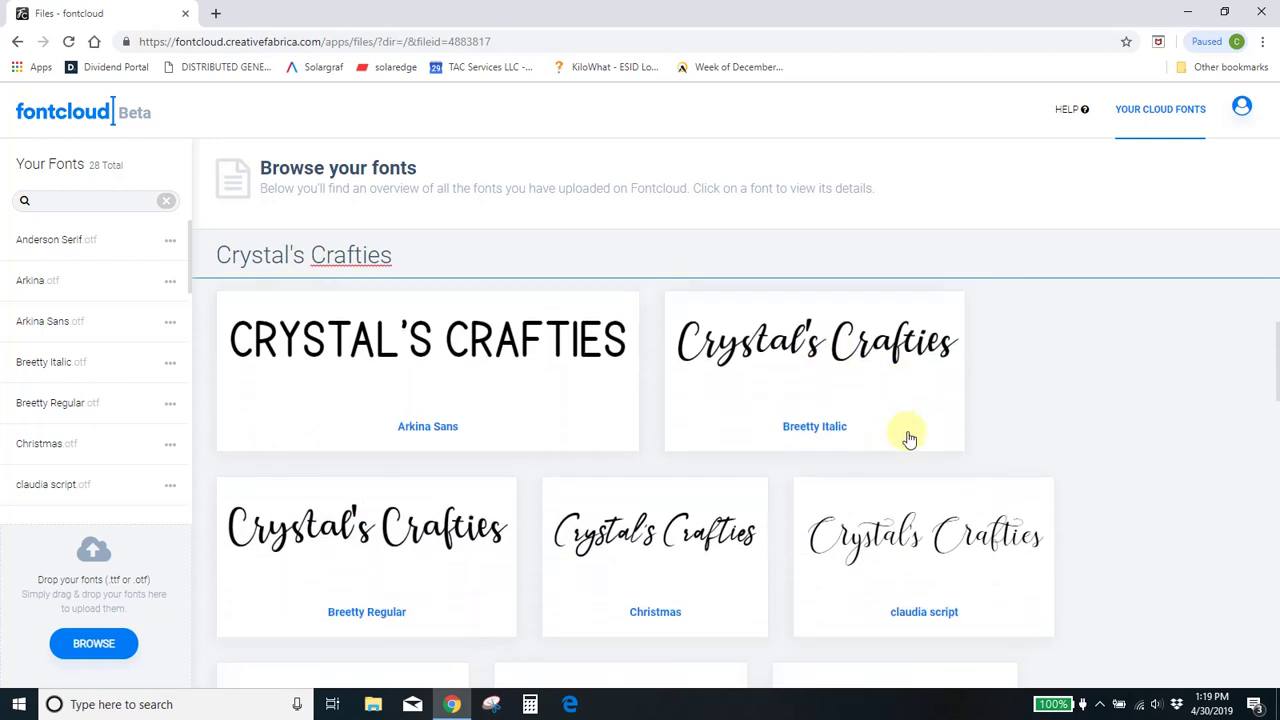
scroll(925, 435, down, 3)
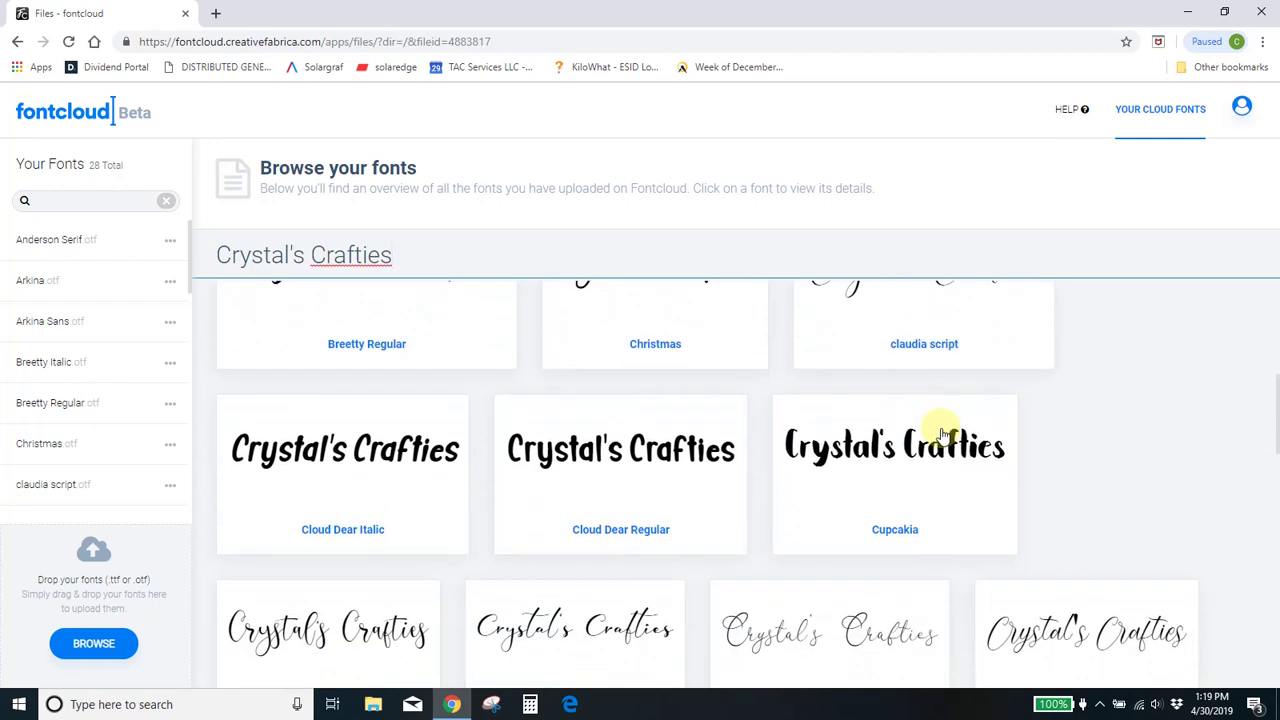
scroll(948, 437, down, 3)
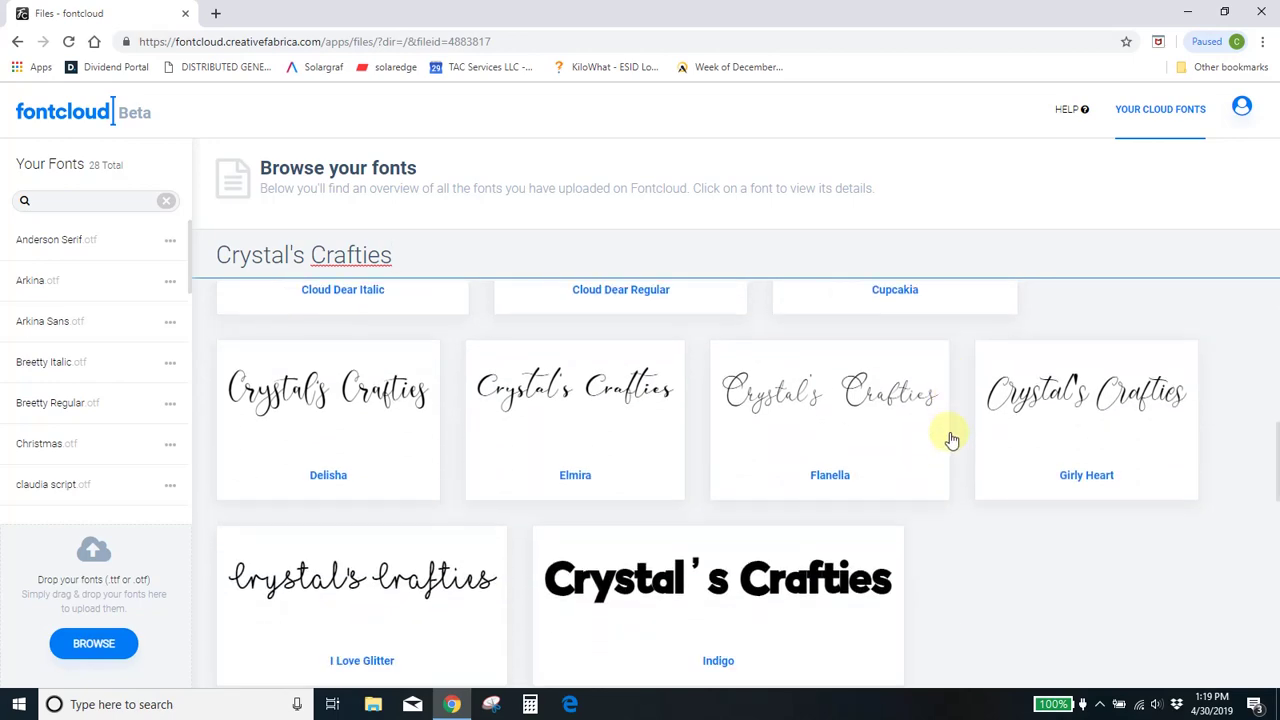
scroll(952, 440, down, 3)
scroll(953, 436, down, 3)
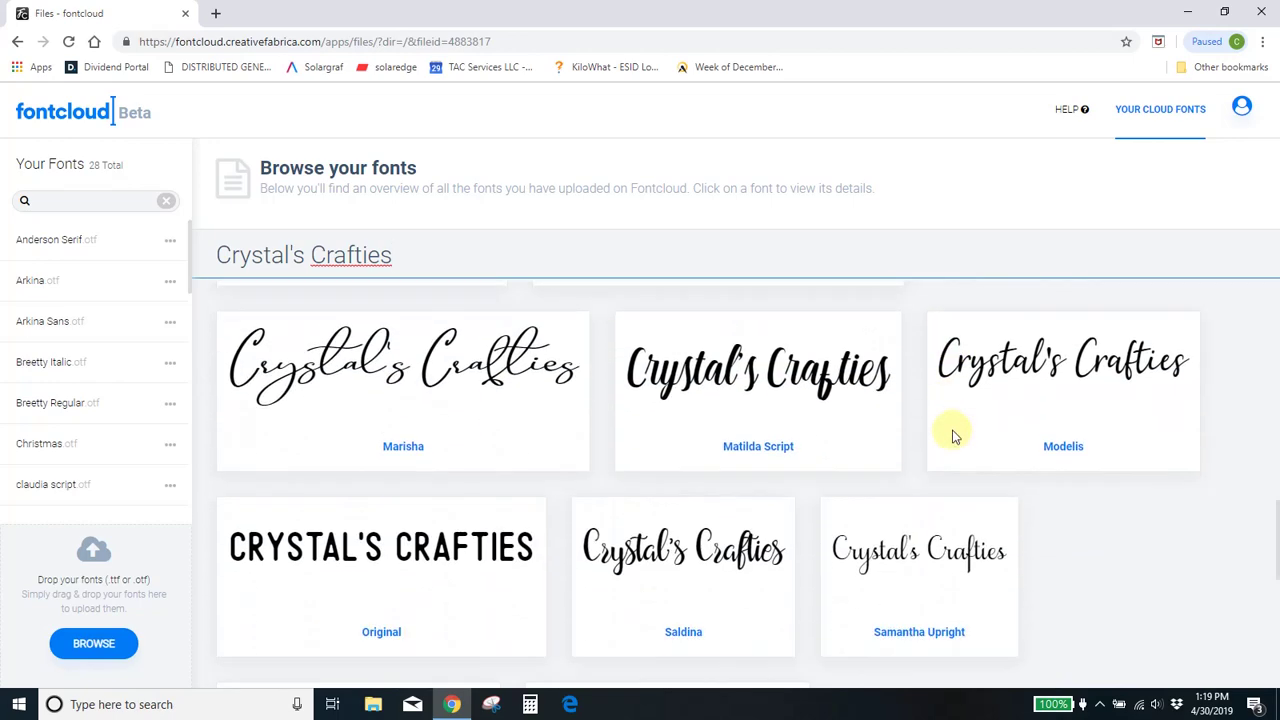
scroll(952, 436, down, 2)
scroll(956, 442, down, 4)
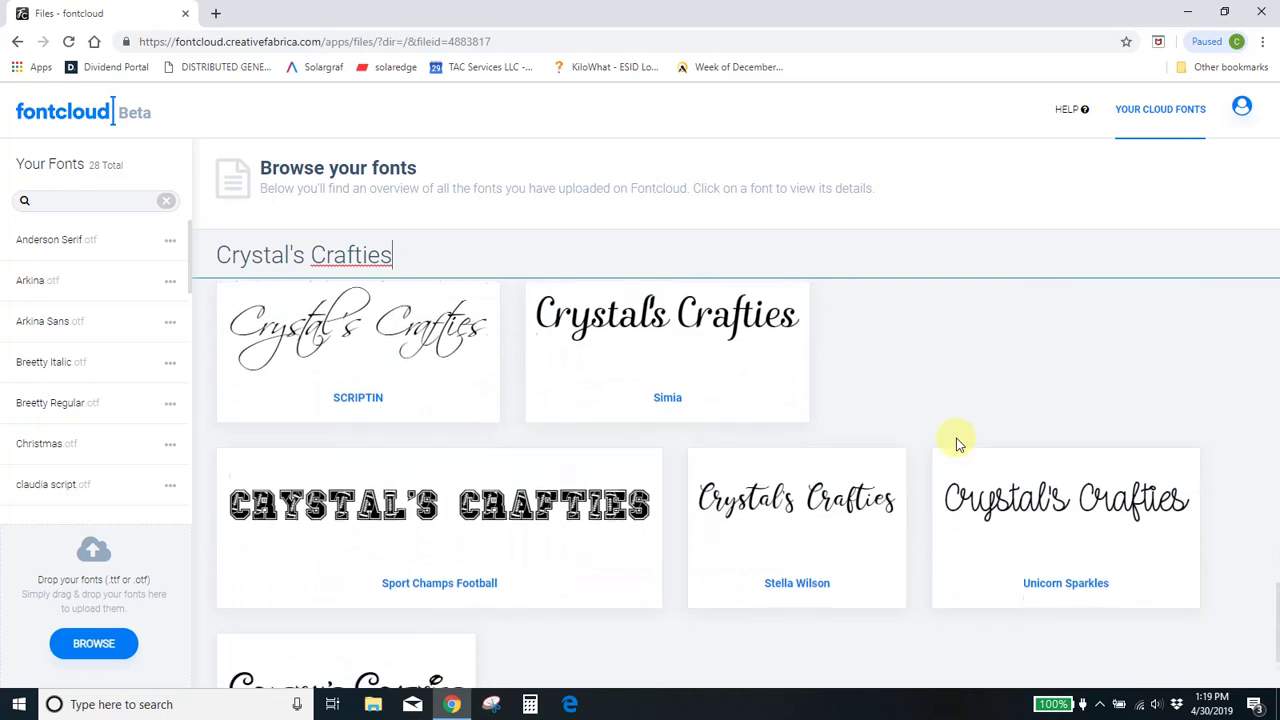
scroll(957, 444, down, 1)
scroll(956, 444, up, 15)
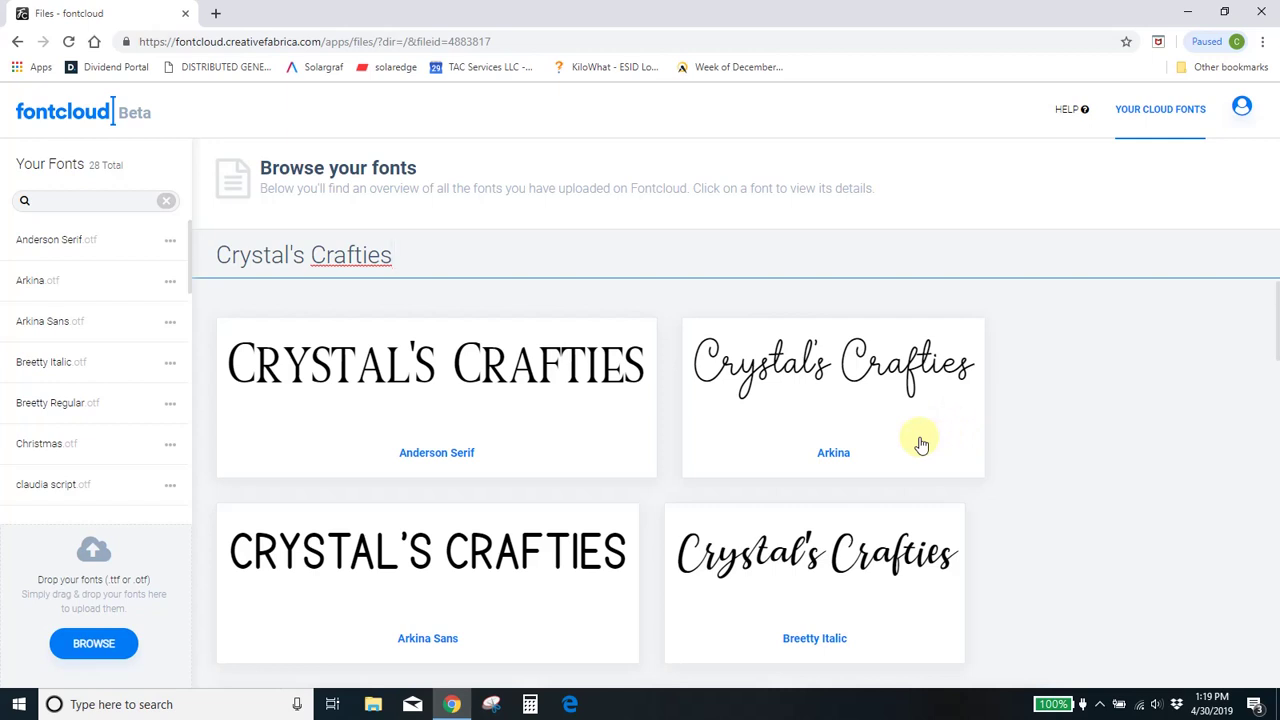
scroll(921, 444, down, 3)
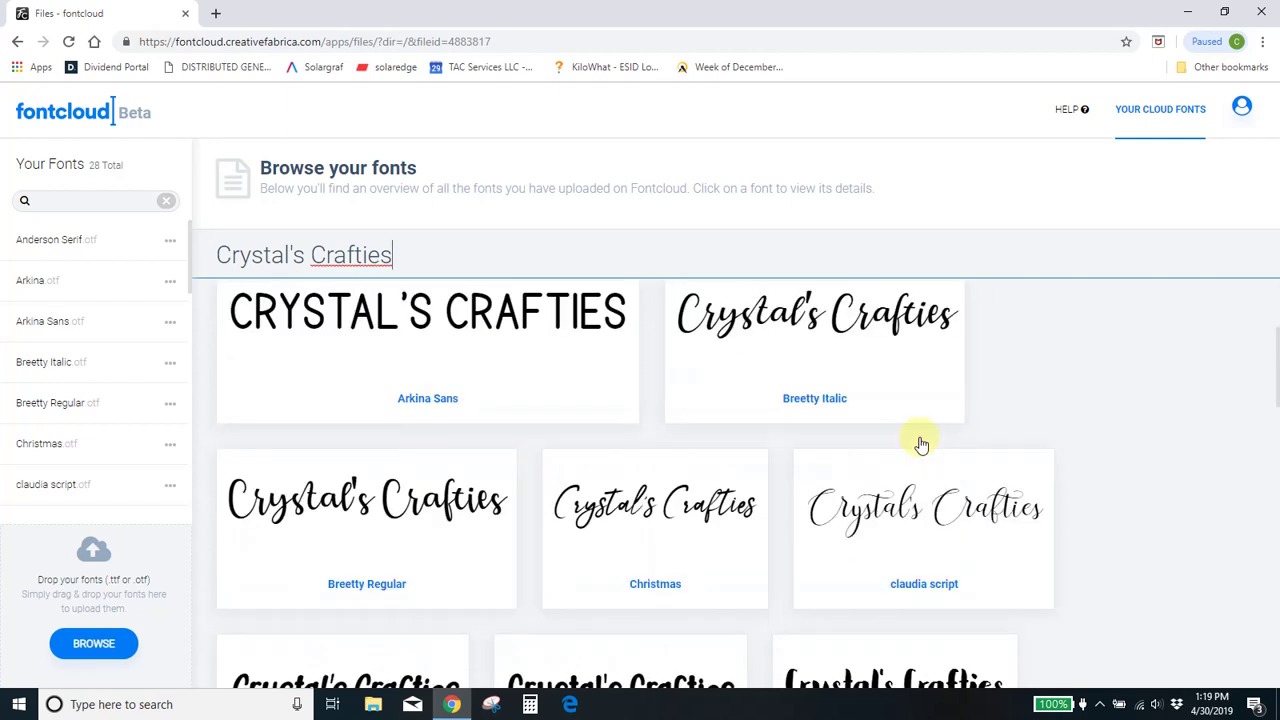
scroll(921, 444, down, 2)
scroll(921, 444, down, 4)
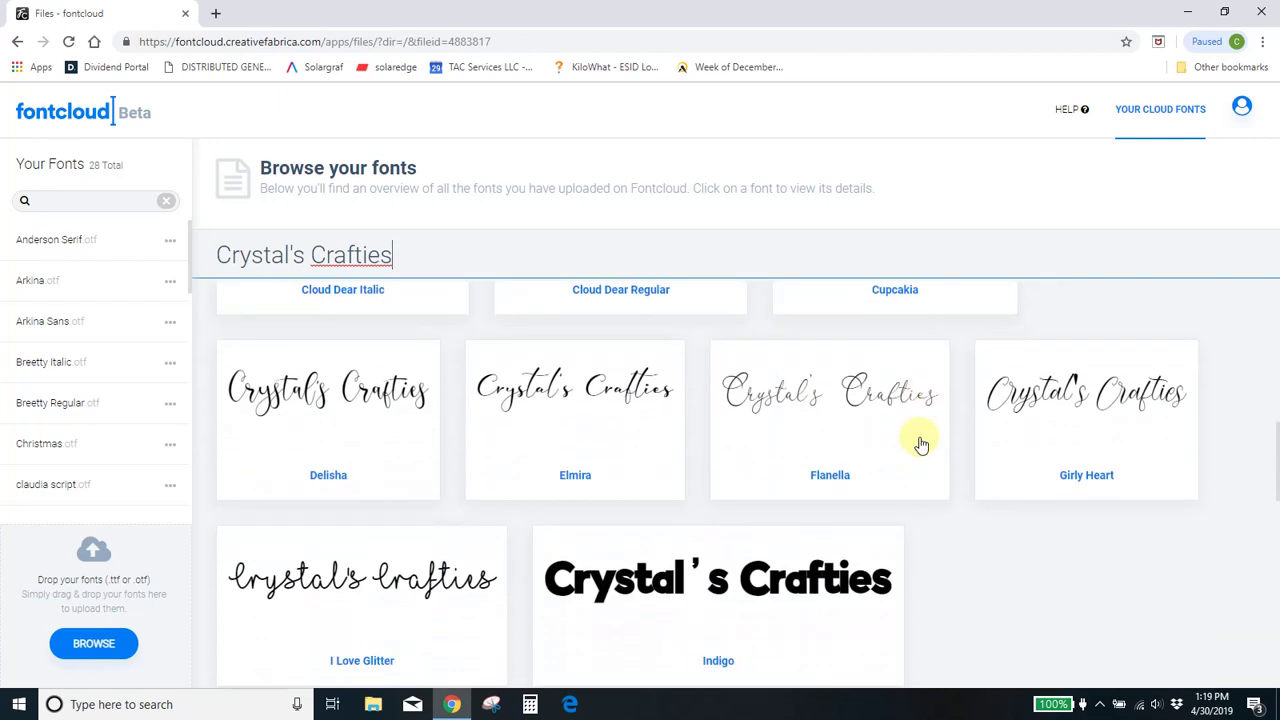
click(373, 390)
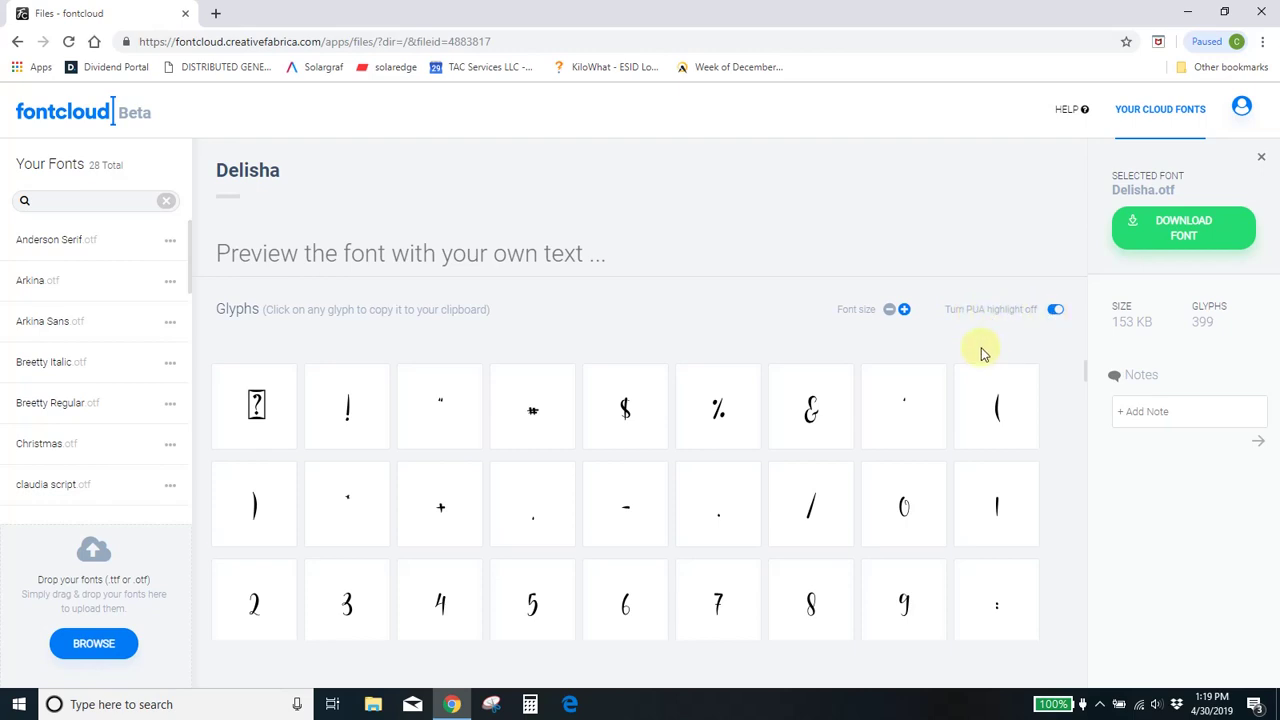
scroll(771, 394, down, 2)
scroll(891, 440, down, 5)
scroll(903, 443, down, 10)
scroll(909, 443, down, 3)
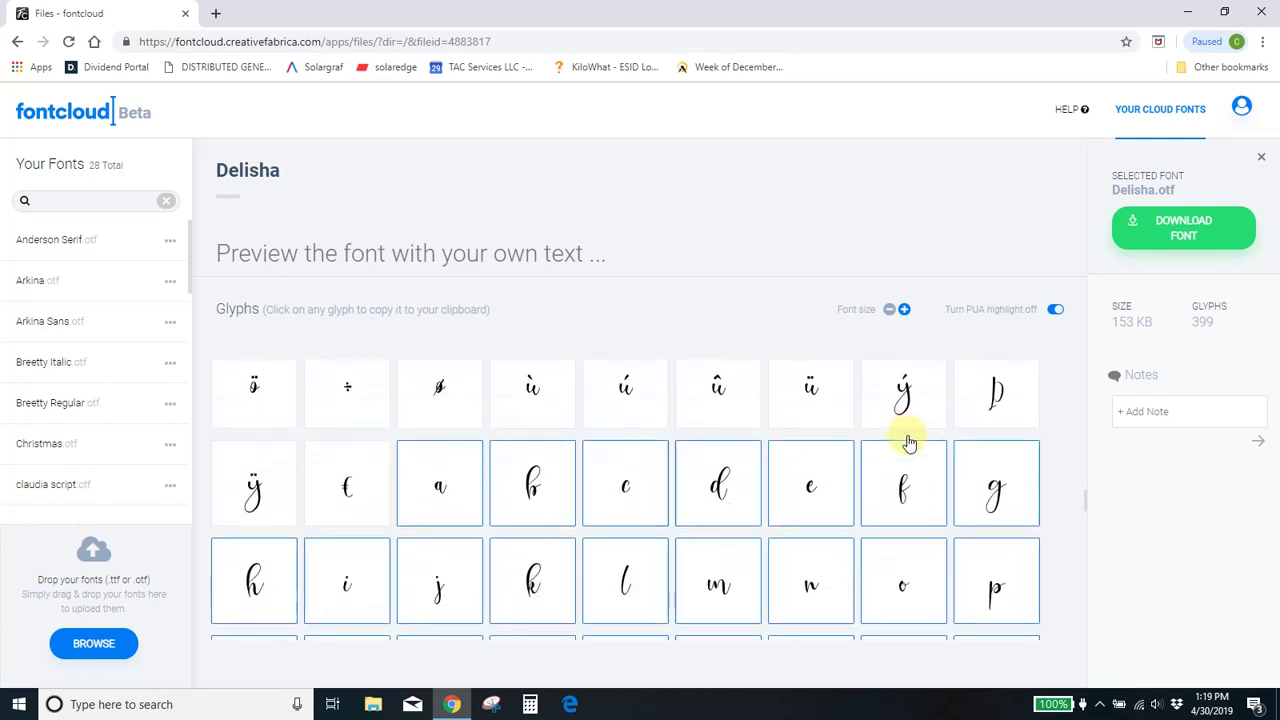
scroll(909, 443, down, 1)
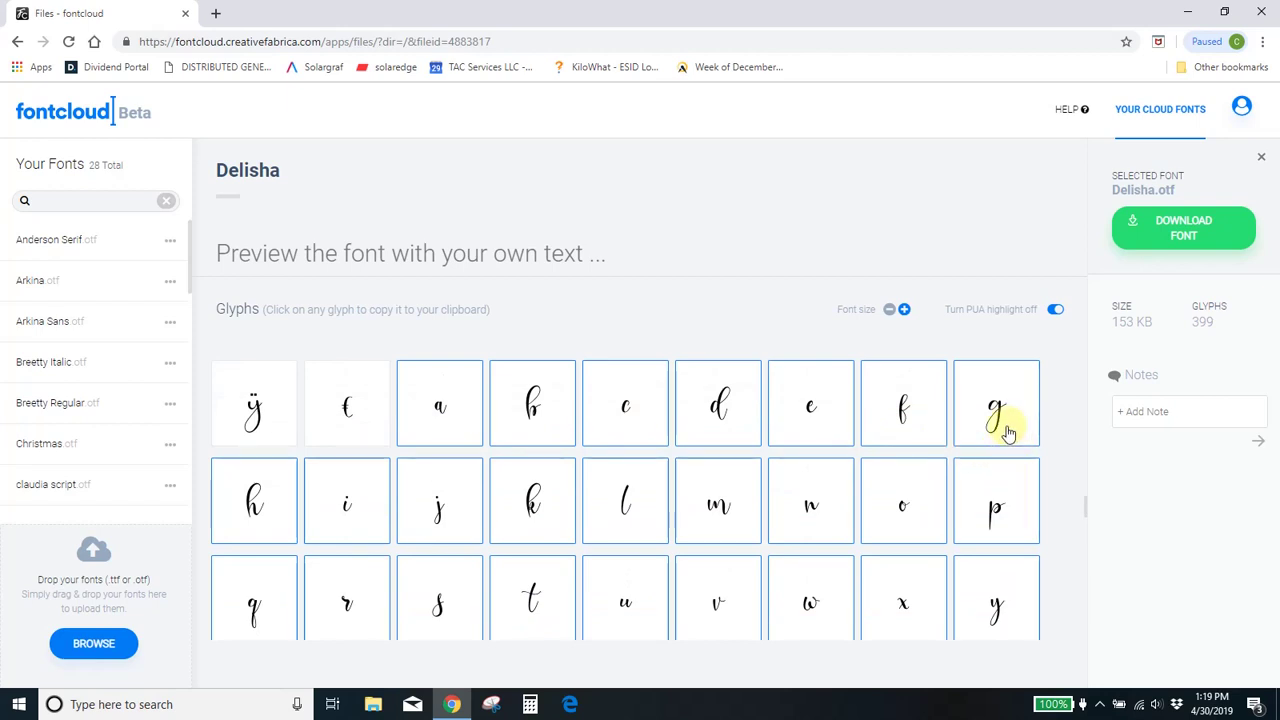
scroll(1012, 435, down, 3)
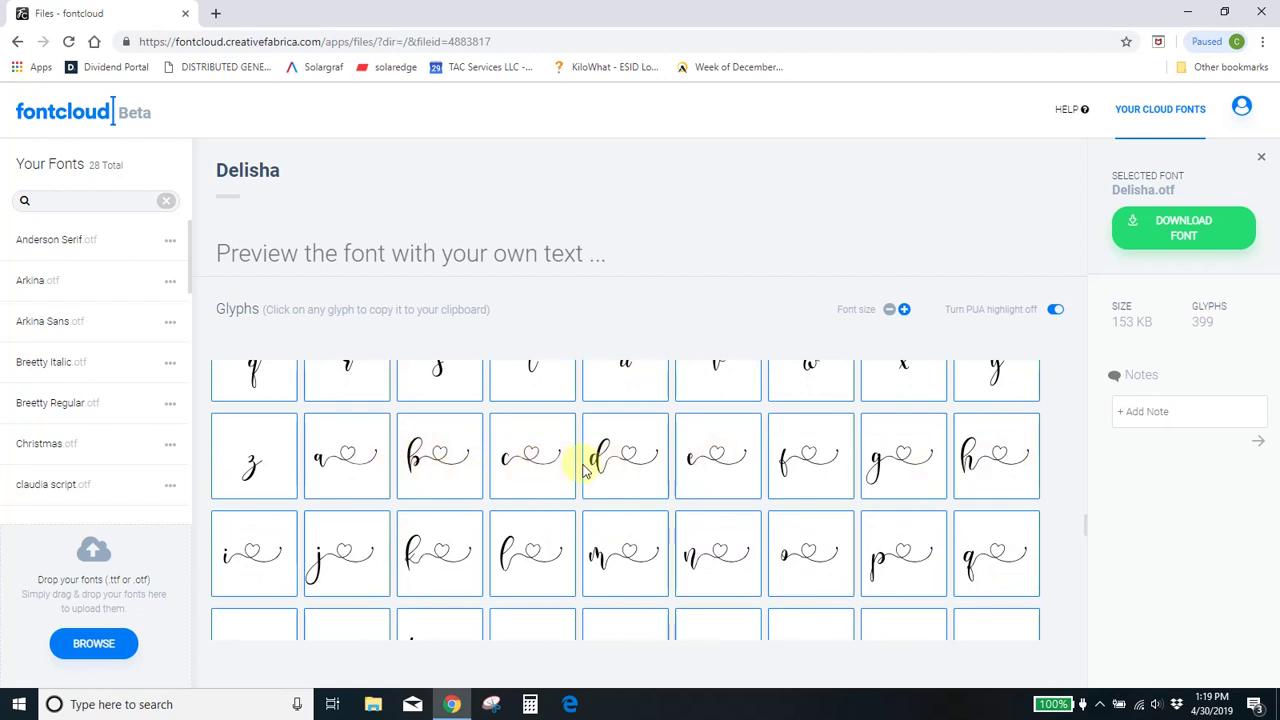
scroll(586, 465, down, 2)
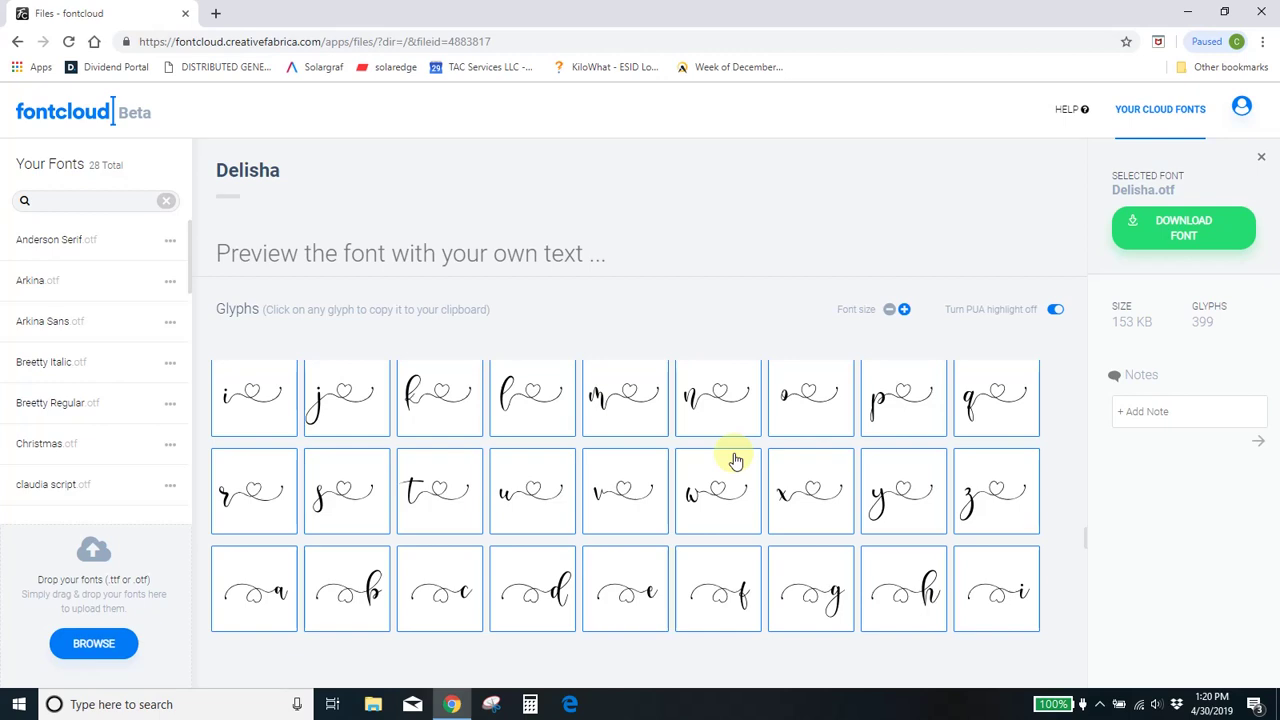
scroll(736, 462, down, 15)
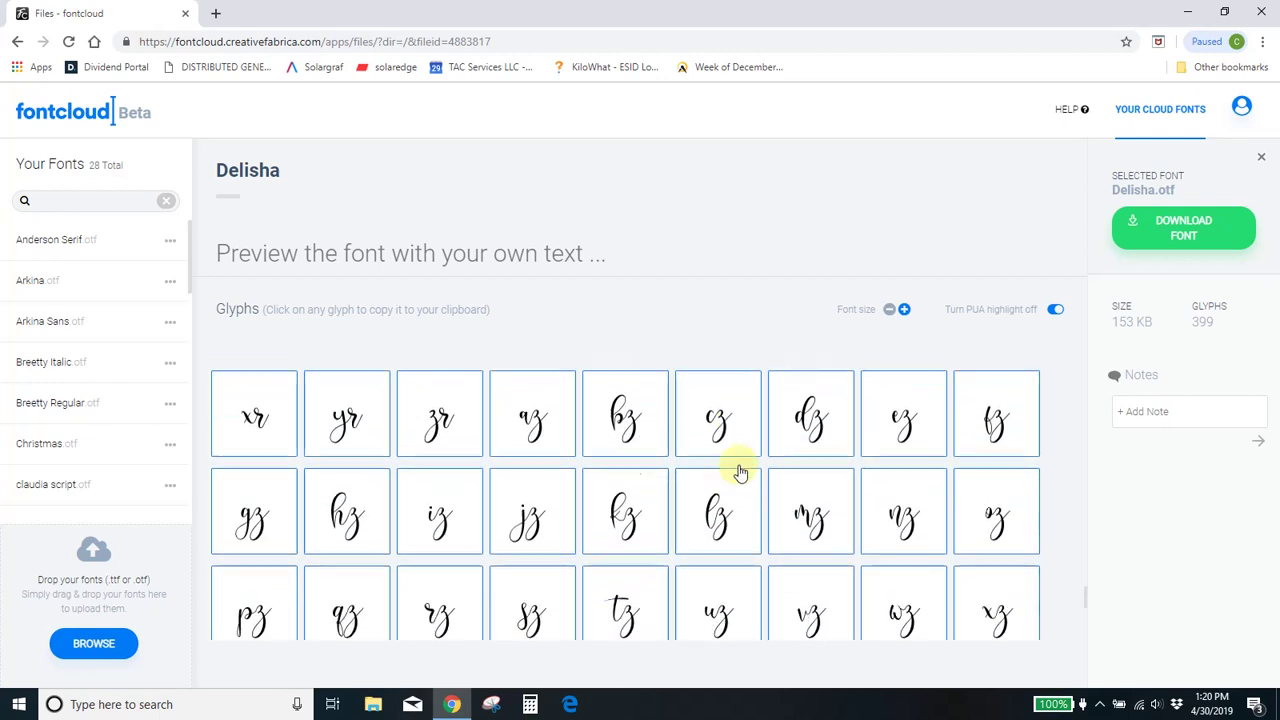
scroll(745, 480, up, 5)
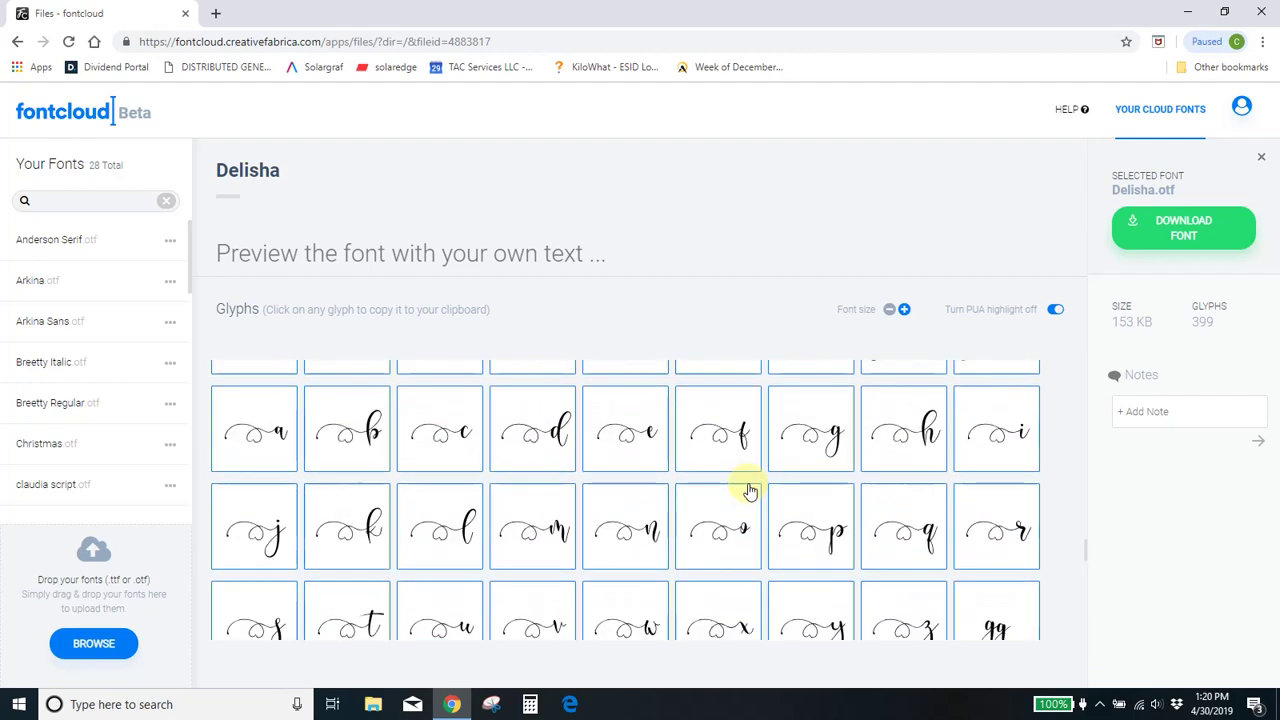
scroll(750, 490, up, 4)
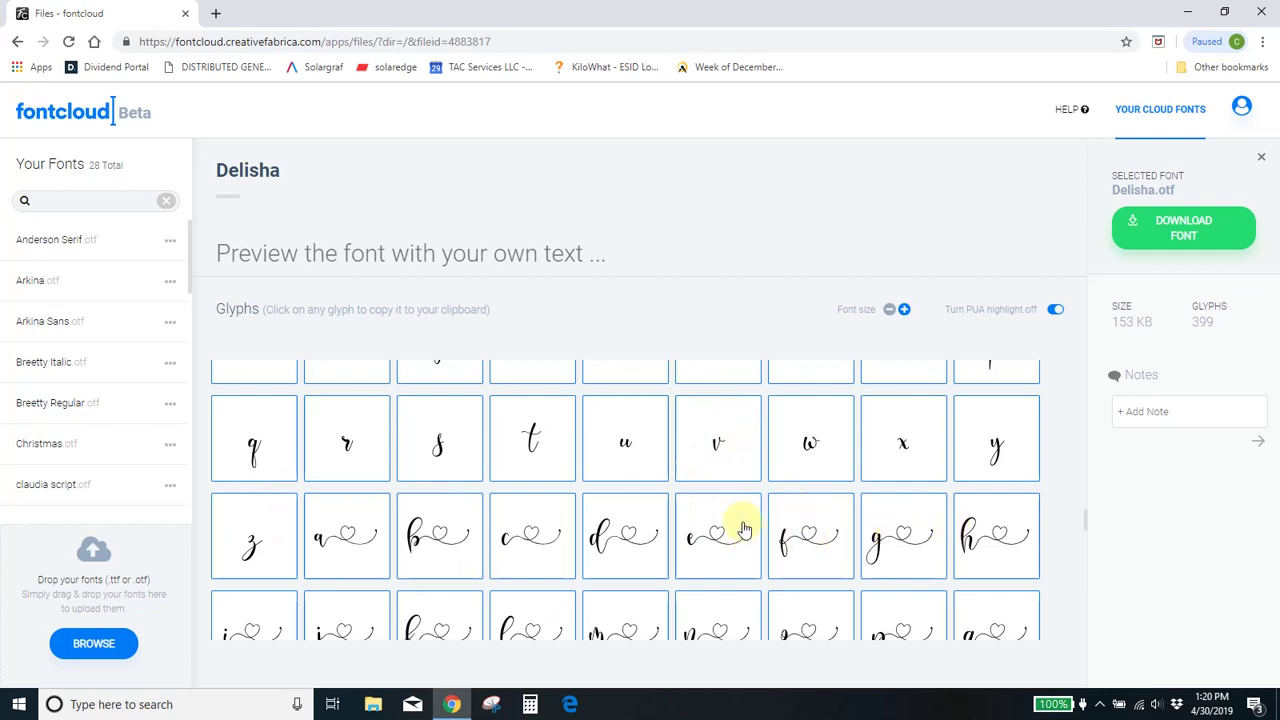
scroll(780, 533, down, 2)
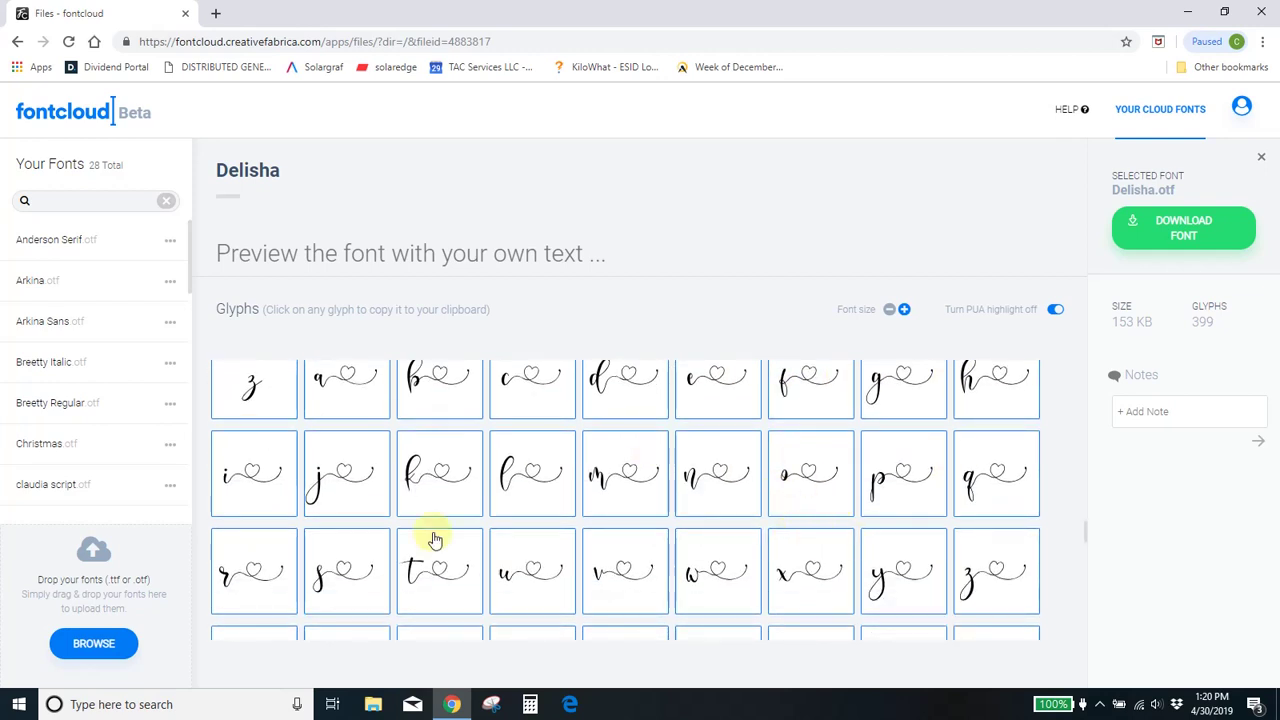
Step: Try a heart-swash j followed by o in Delisha's preview, then clear it
click(318, 262)
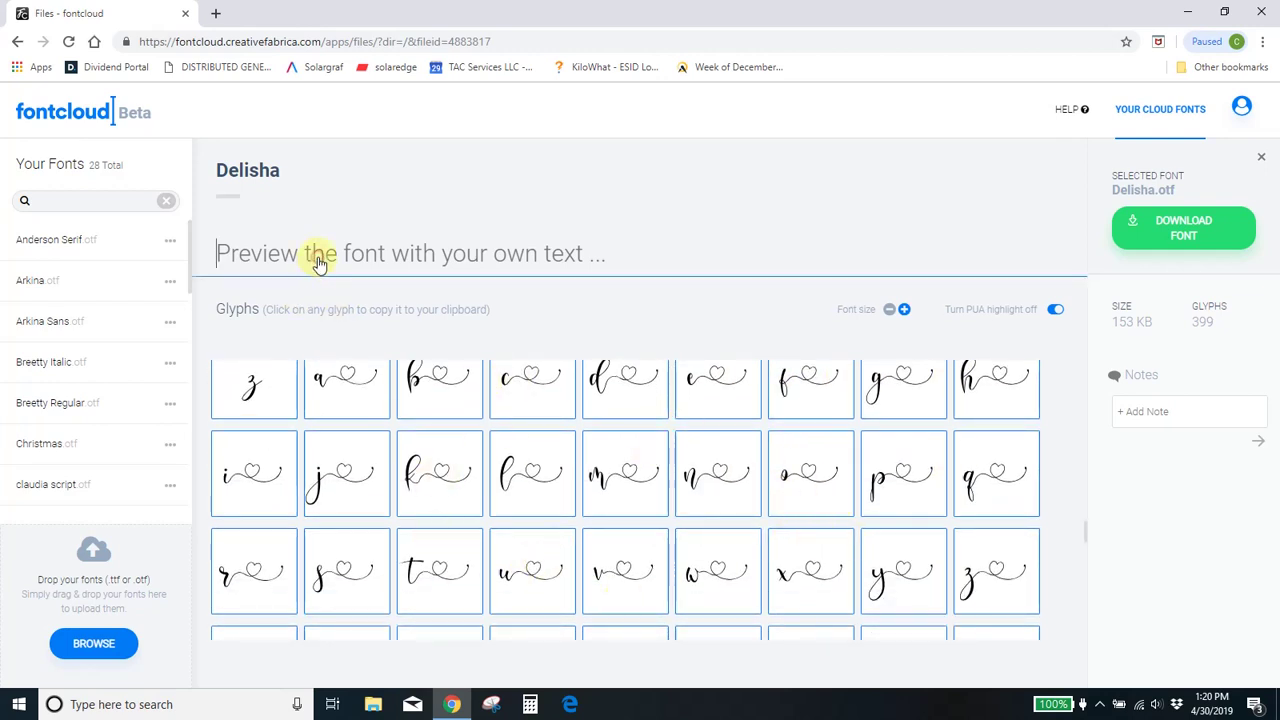
click(335, 479)
key(ctrl+v)
text(o)
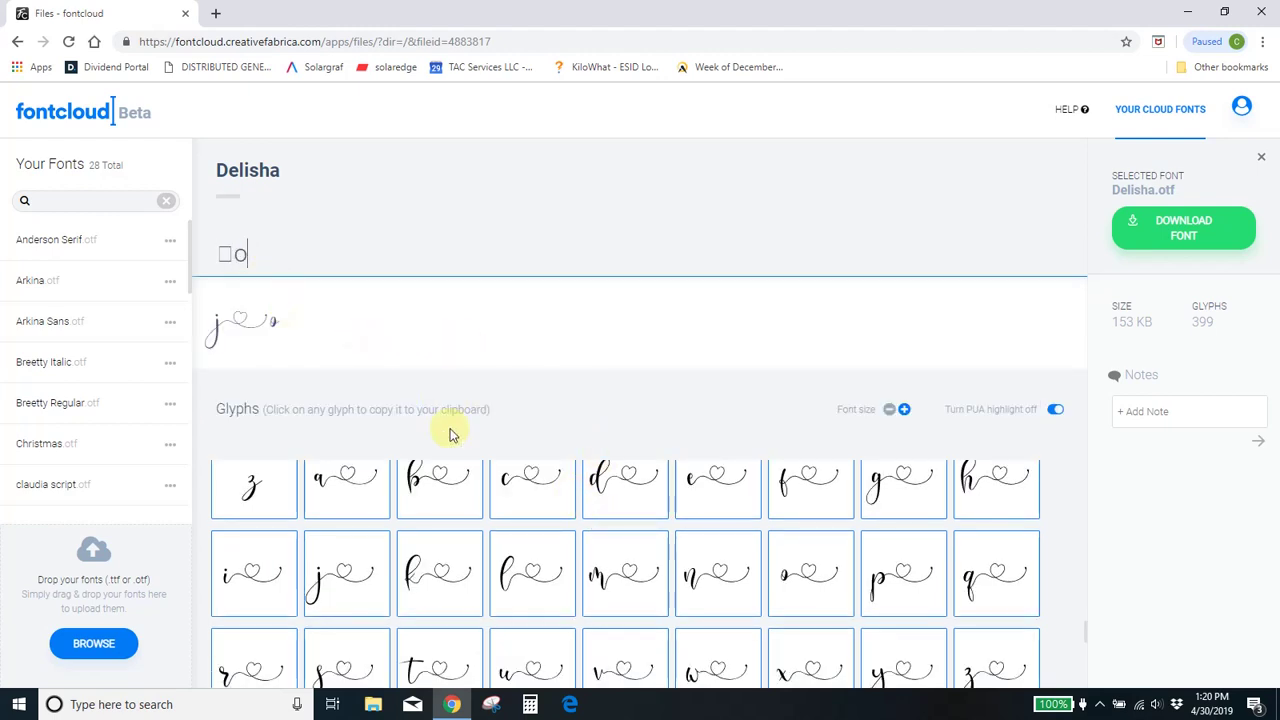
key(BackSpace)
key(BackSpace)
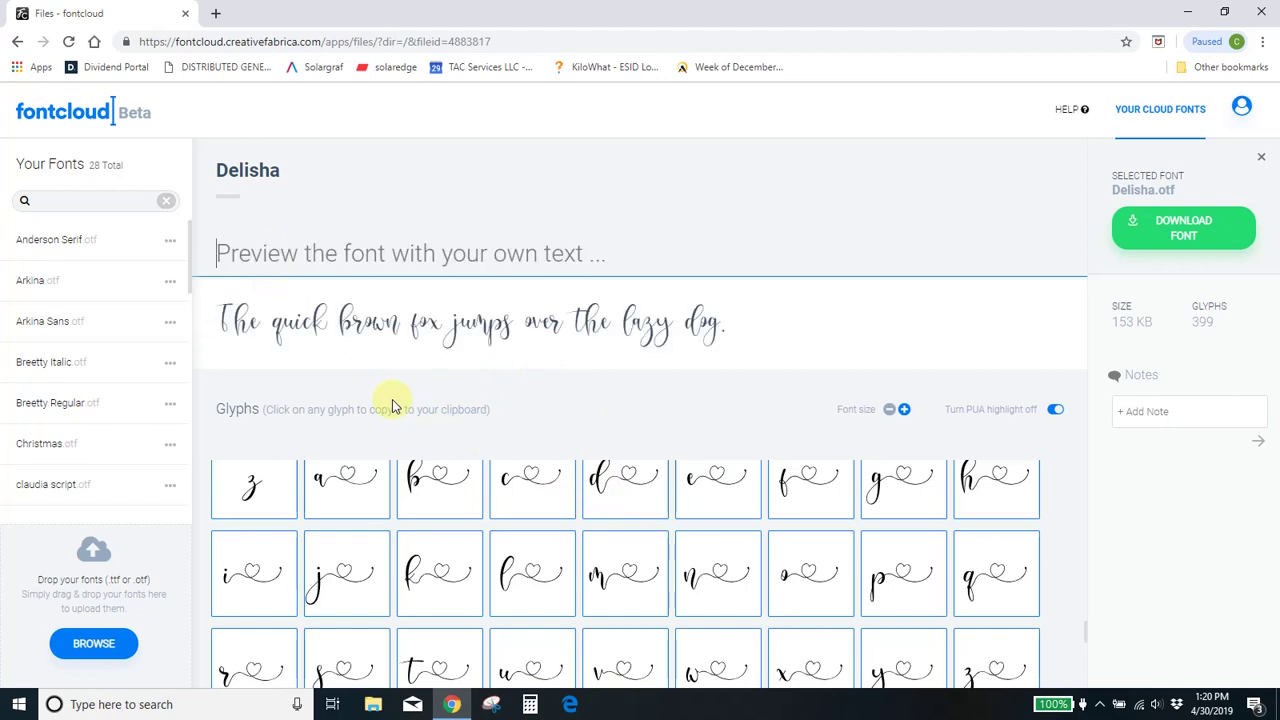
Step: Paste the swash j glyph into the preview and type o after it
scroll(733, 560, up, 3)
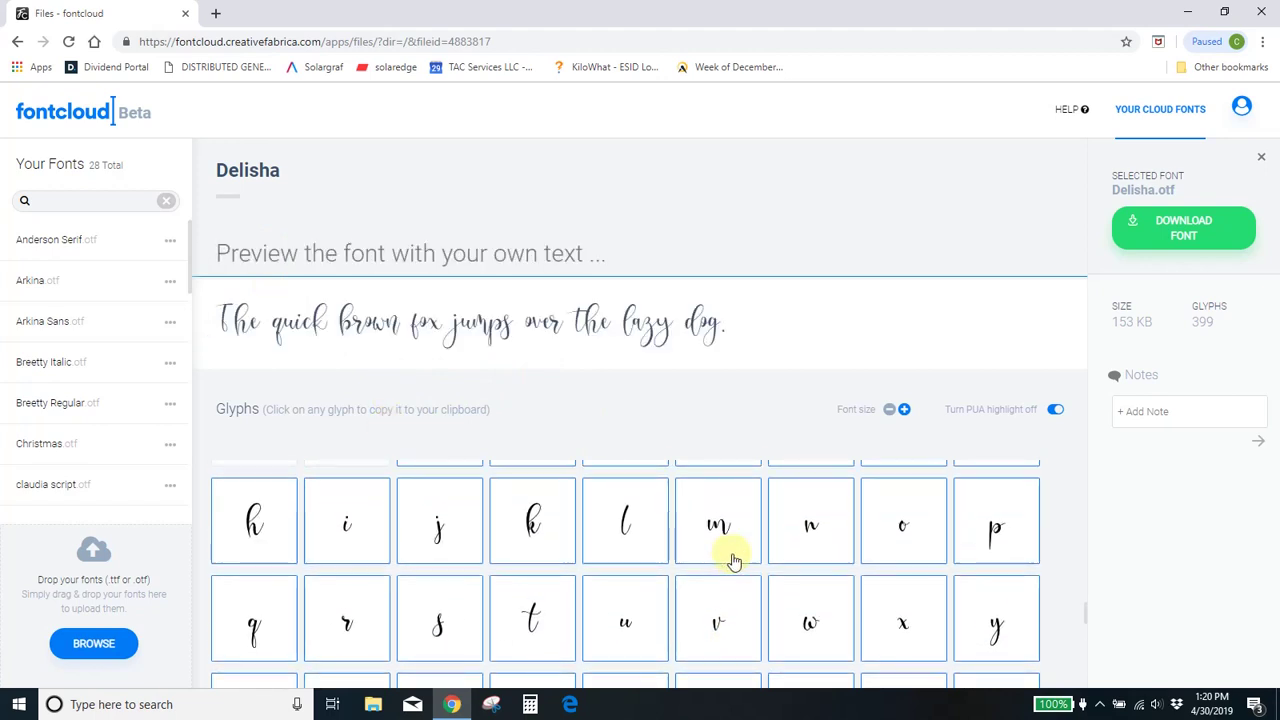
scroll(733, 560, down, 5)
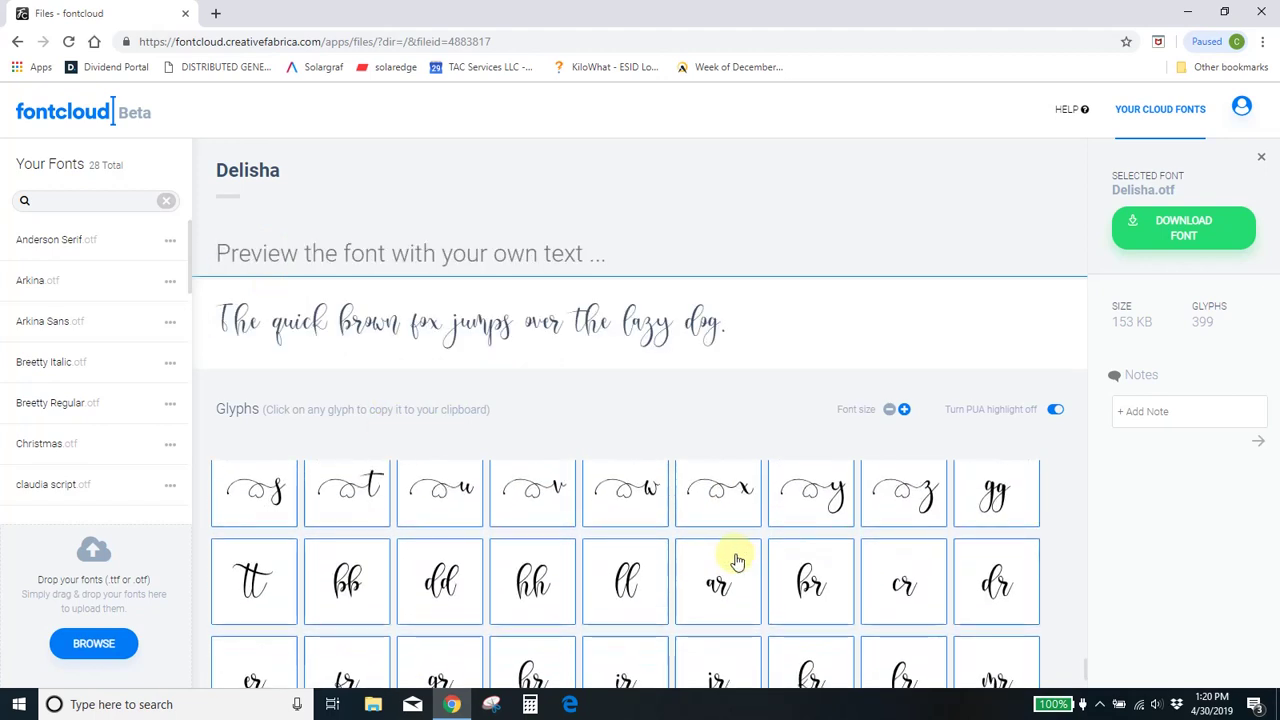
scroll(733, 560, up, 1)
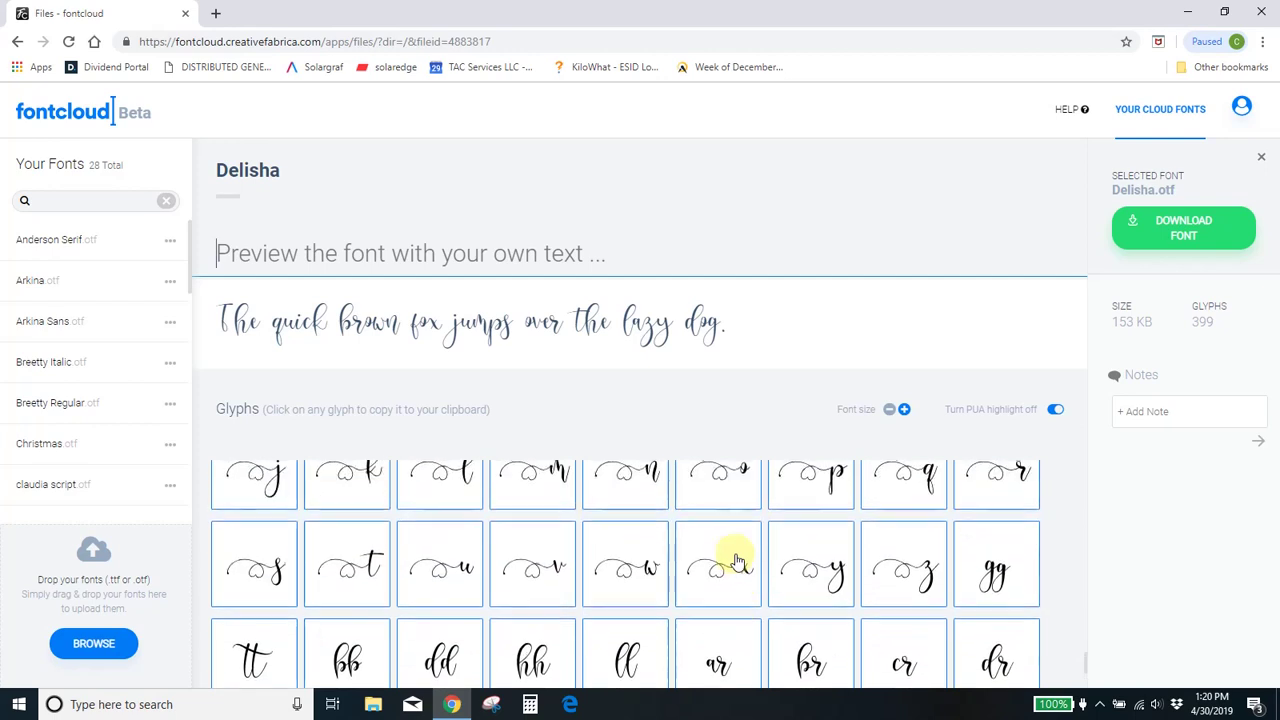
click(250, 490)
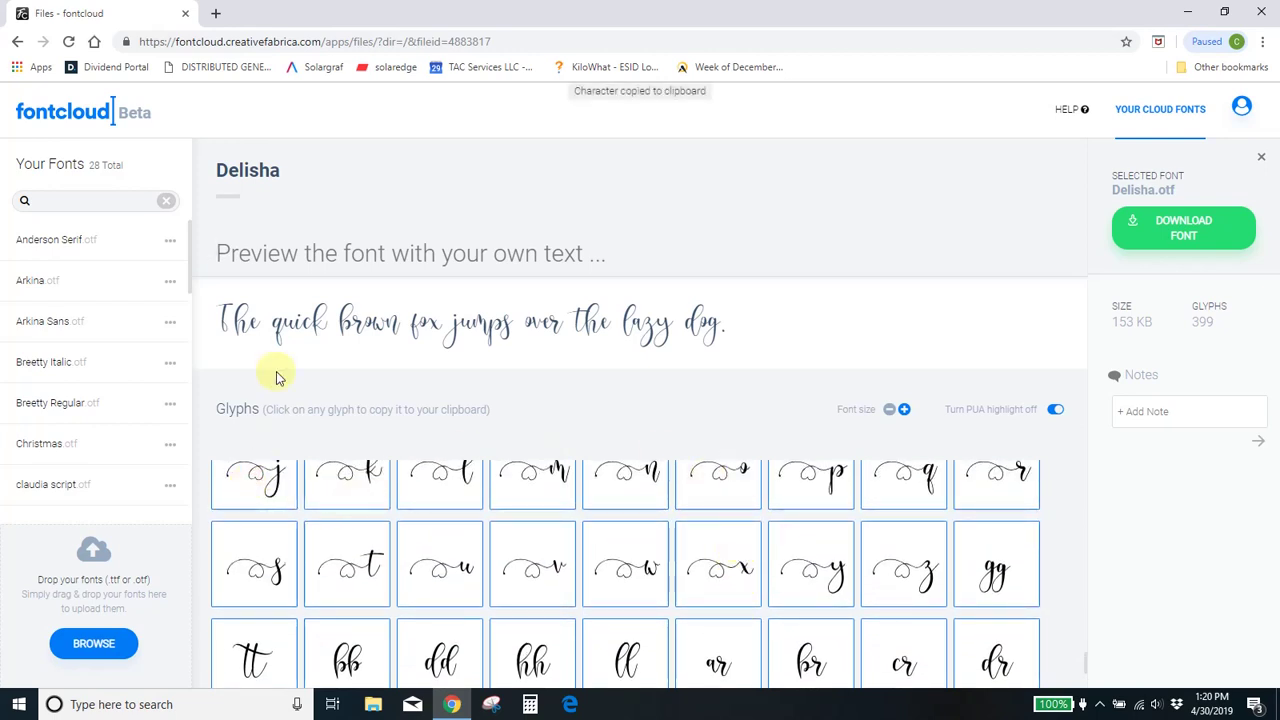
key(ctrl+v)
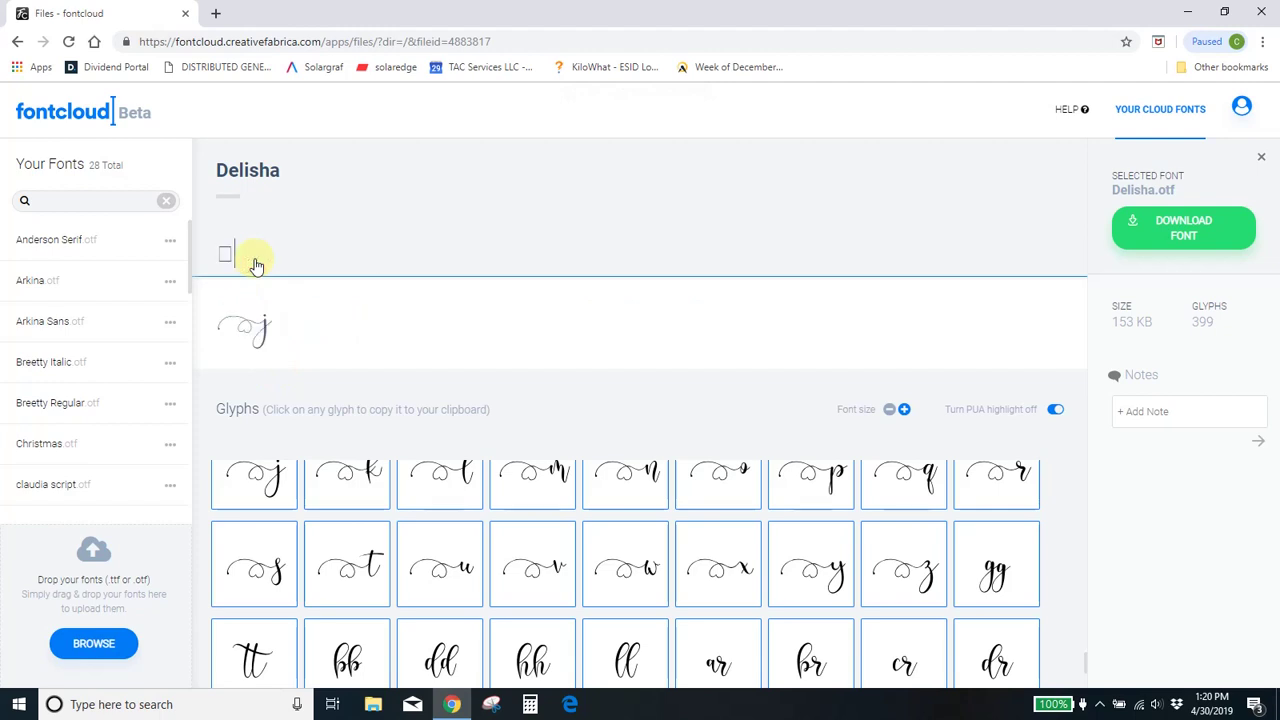
text(o)
Step: Copy the heart-tailed y glyph and paste it after the o to spell joy
scroll(733, 592, up, 1)
scroll(733, 592, down, 5)
scroll(731, 588, up, 1)
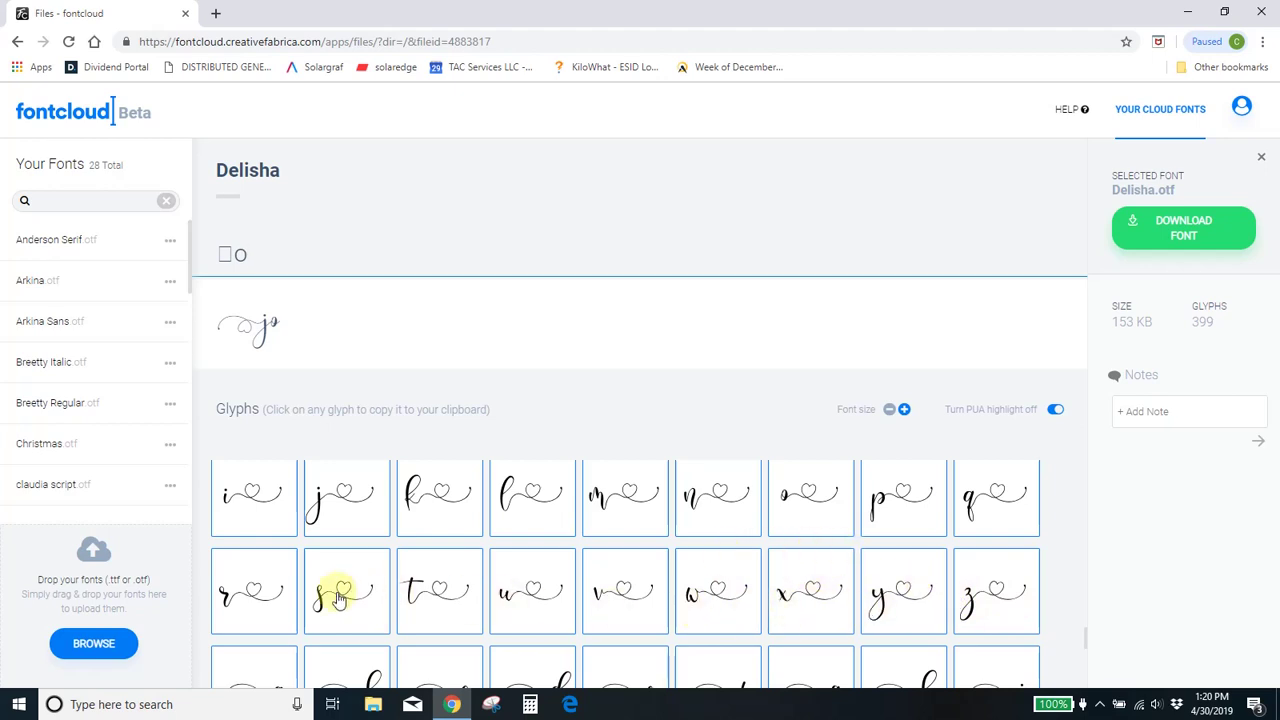
click(912, 597)
click(285, 266)
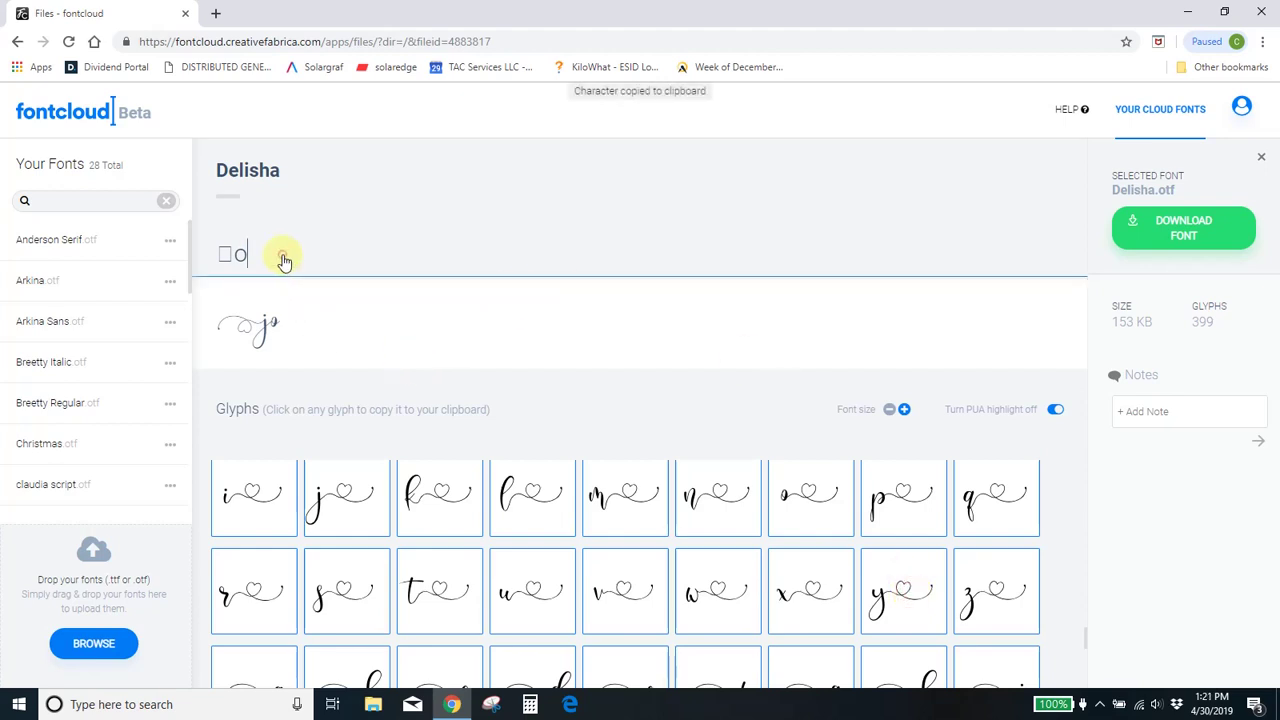
key(ctrl+v)
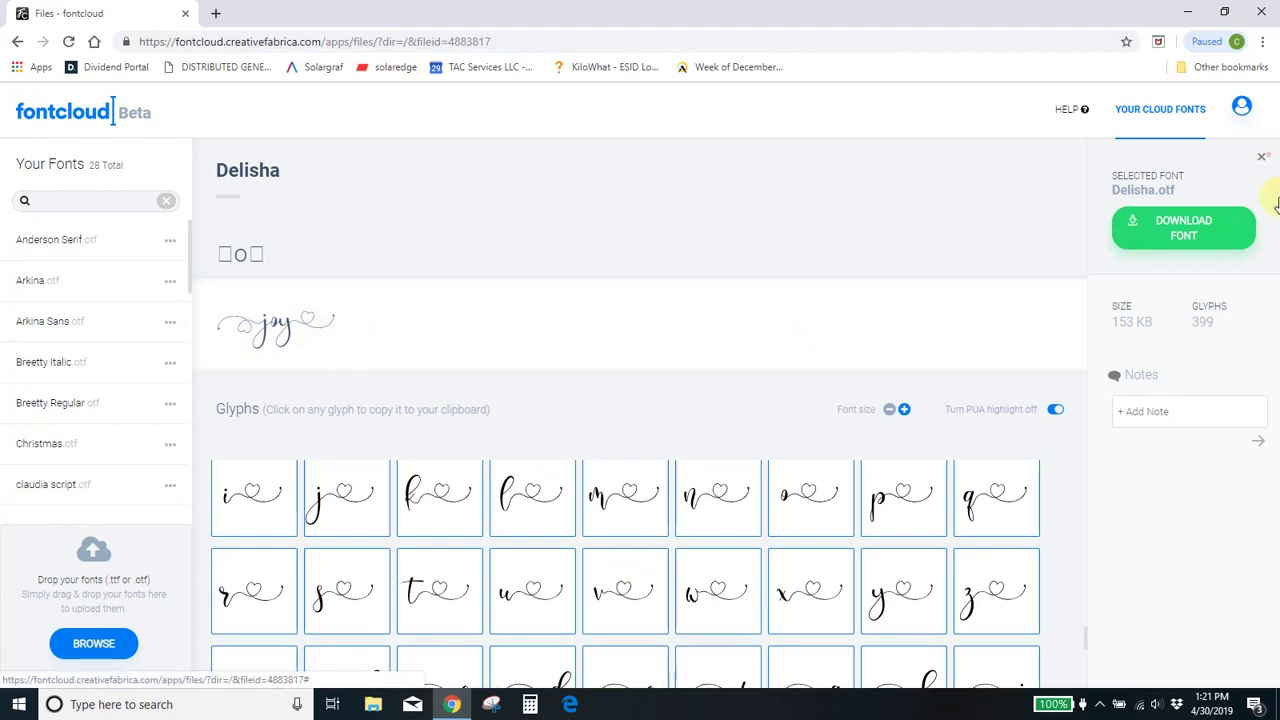
Step: Close the Delisha details and open the Marisha font card
click(1261, 157)
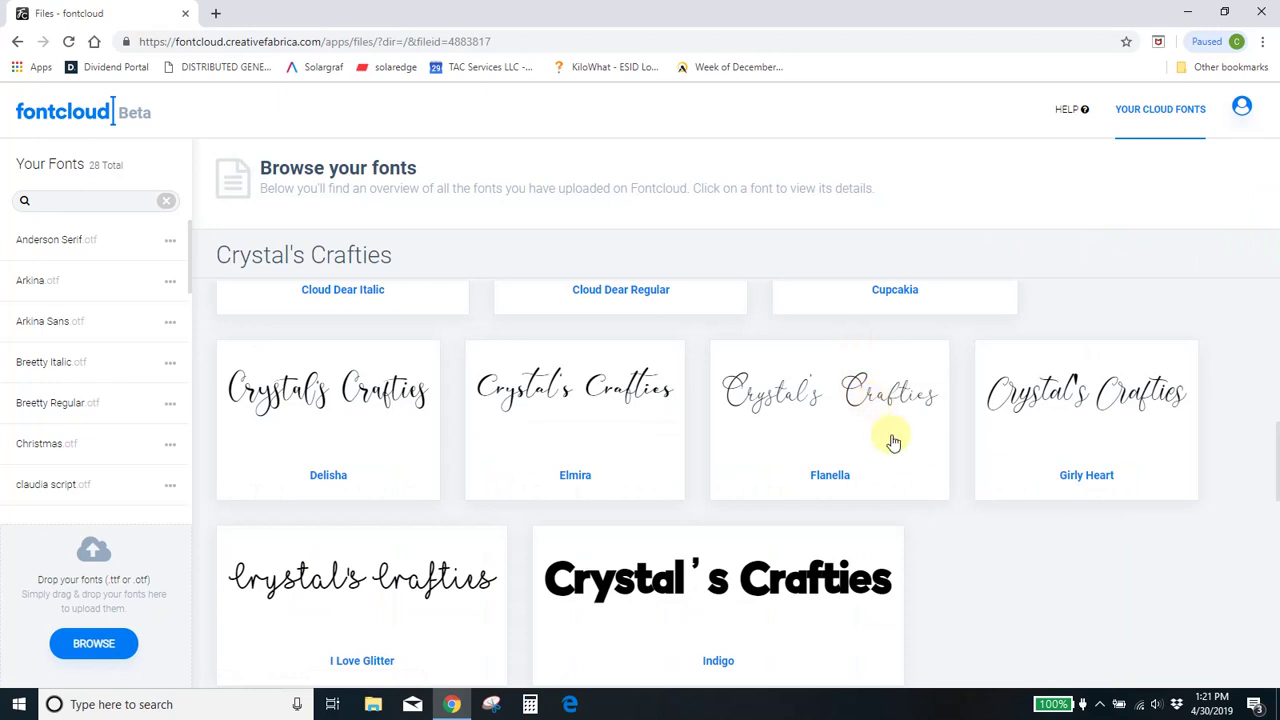
scroll(884, 474, up, 1)
scroll(884, 474, up, 2)
scroll(884, 474, up, 2)
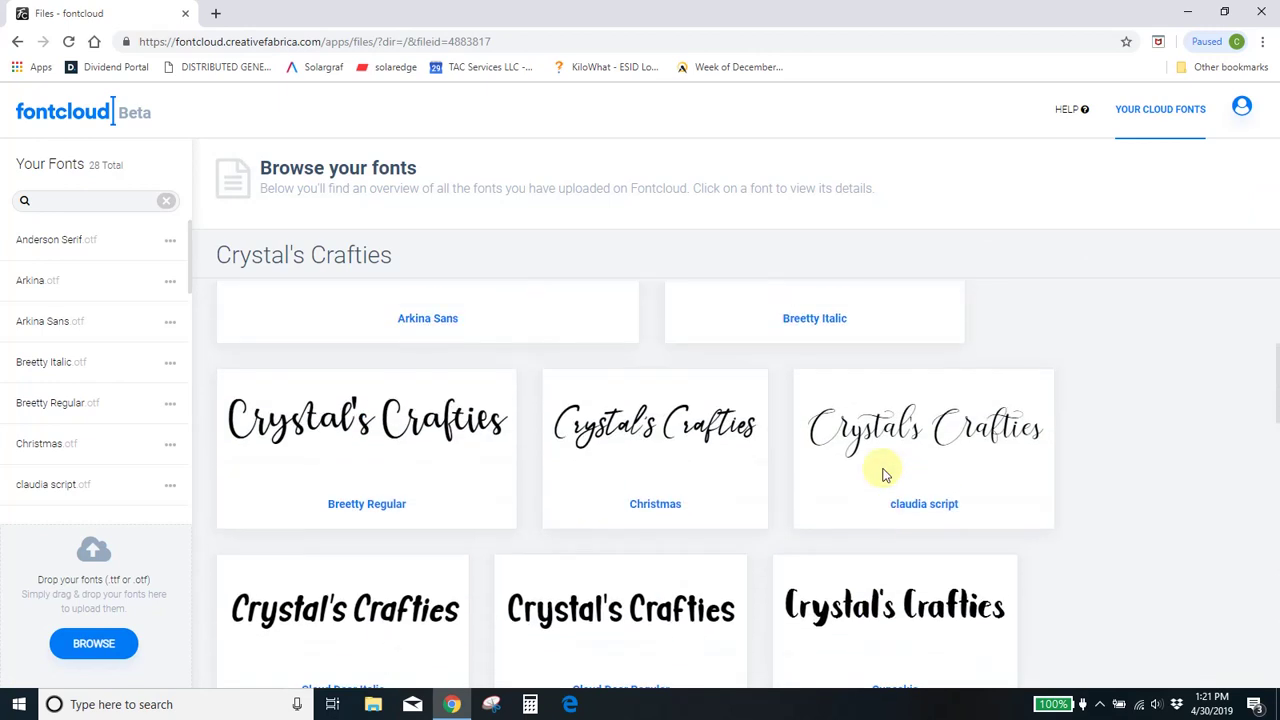
scroll(886, 476, down, 5)
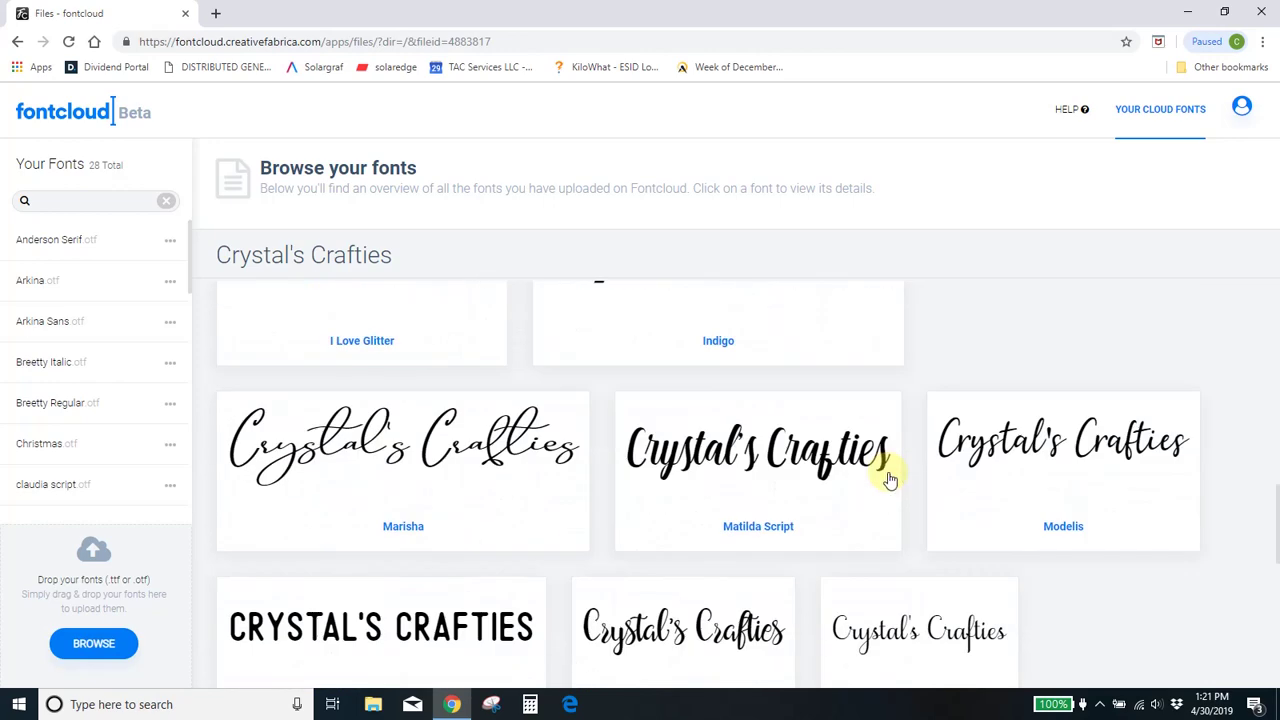
scroll(890, 480, down, 2)
scroll(893, 478, up, 1)
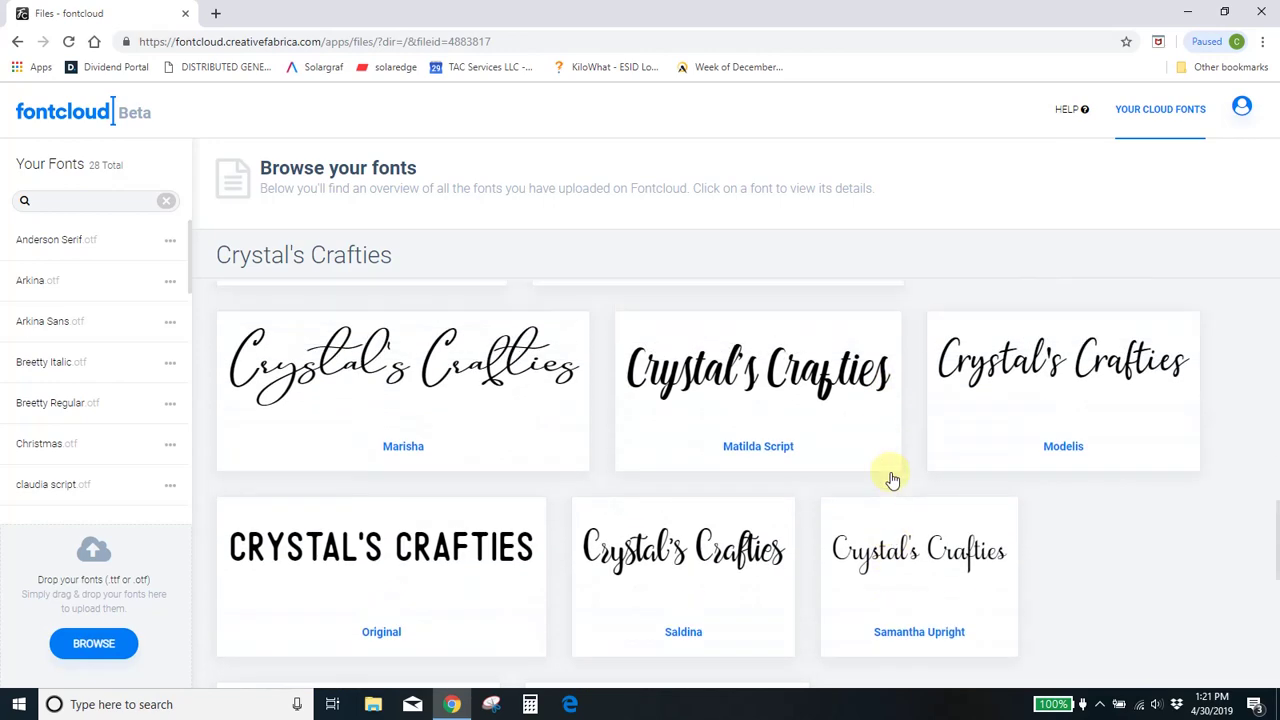
click(503, 374)
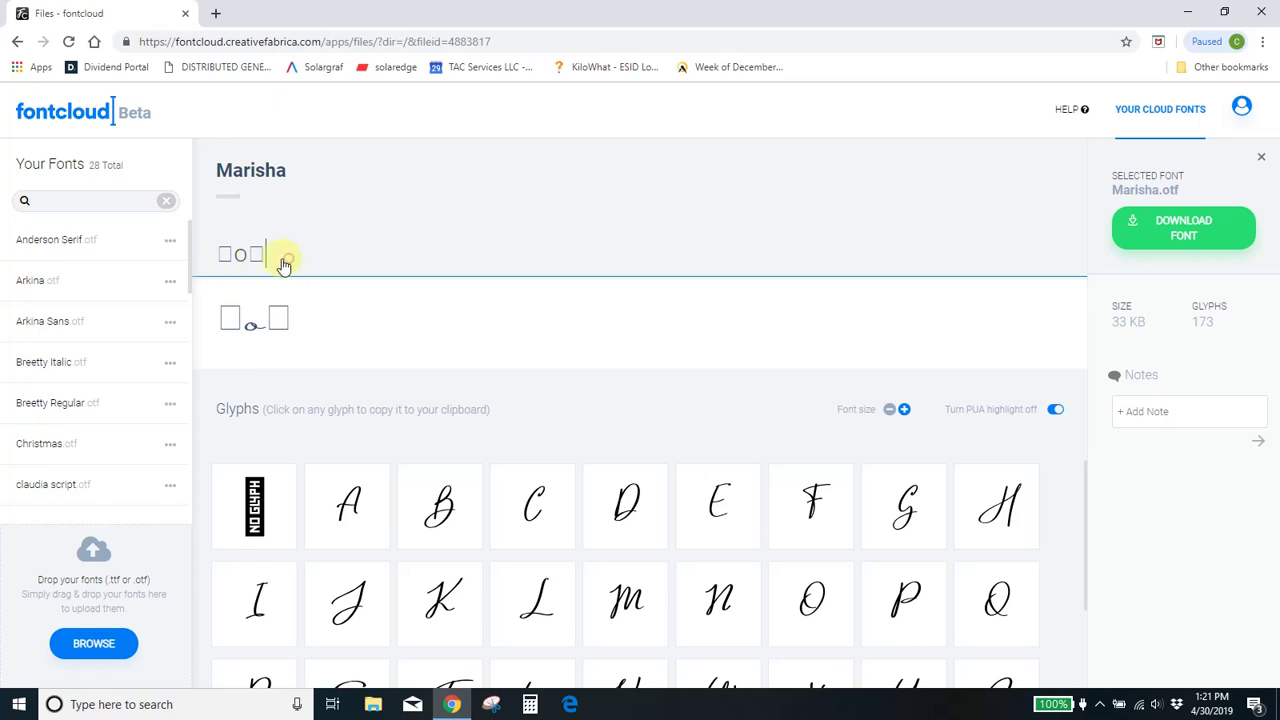
Step: Clear Marisha's preview back to the default sample and browse its 173 glyphs
key(BackSpace)
key(BackSpace)
key(BackSpace)
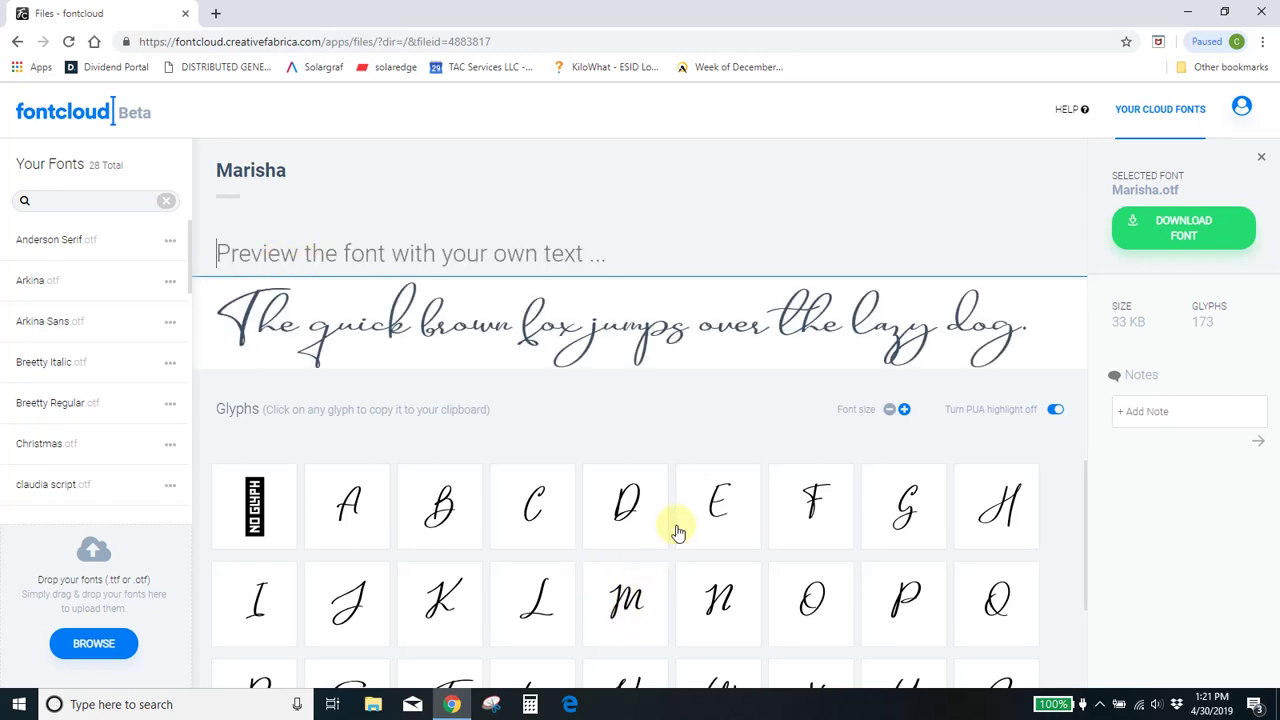
scroll(677, 526, down, 7)
scroll(914, 543, down, 8)
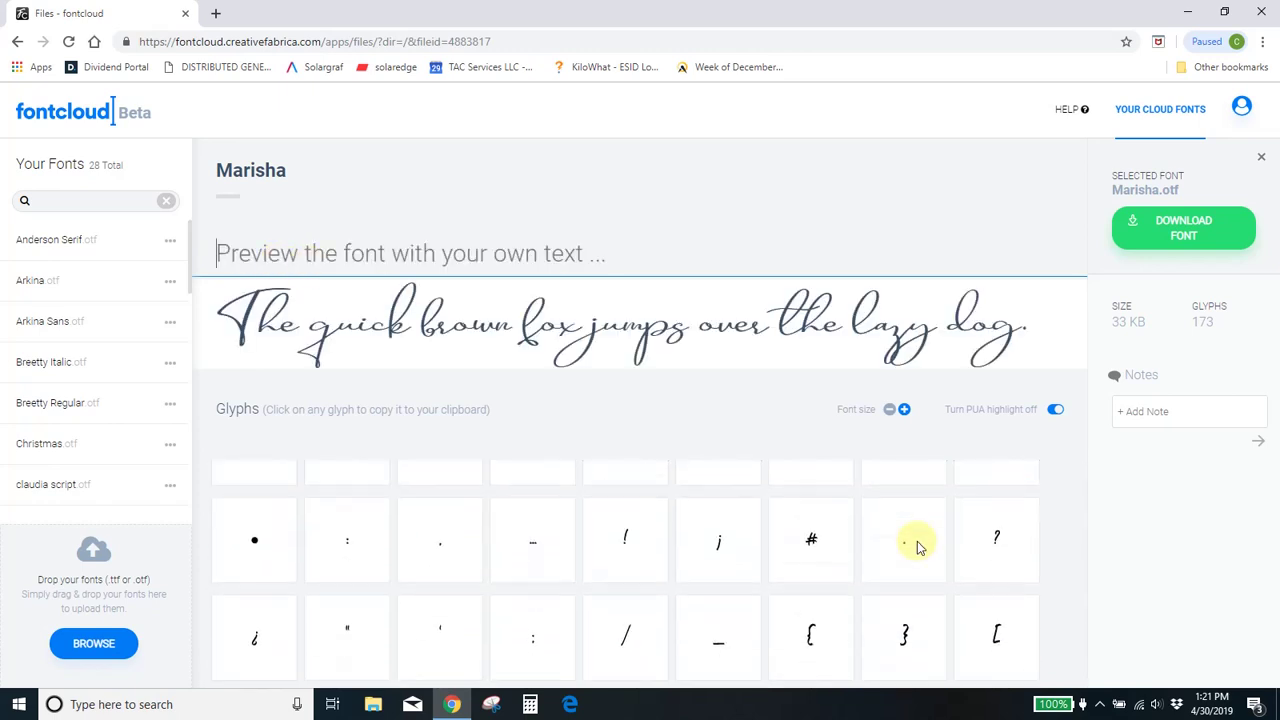
scroll(918, 547, up, 10)
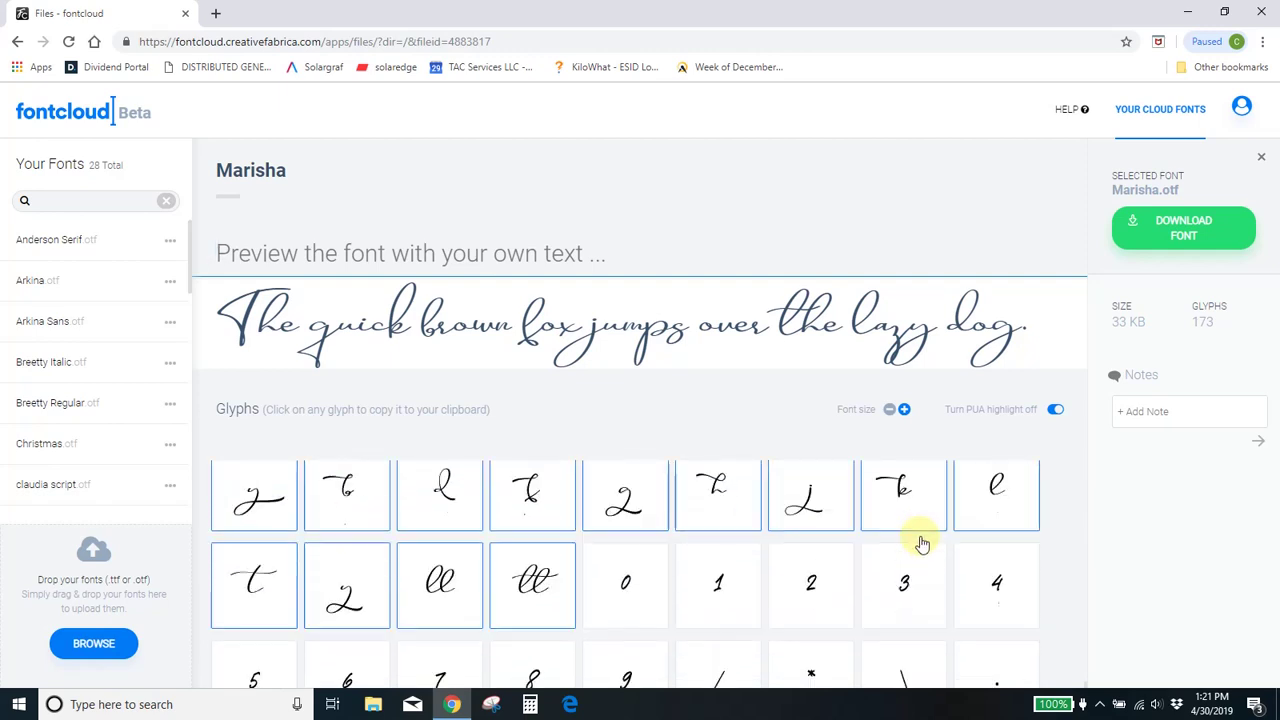
scroll(930, 549, up, 8)
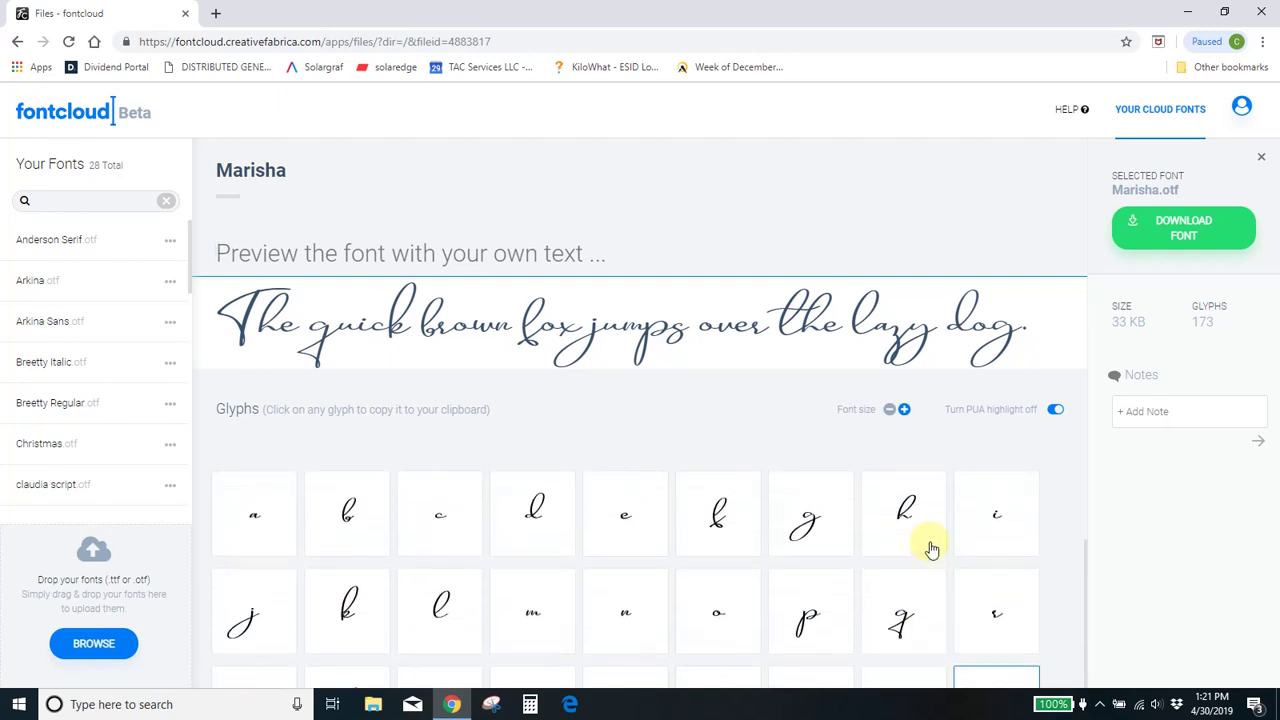
Step: Close Marisha, open Samantha Upright, and enlarge its glyphs to six per row
click(1261, 156)
scroll(1000, 455, down, 1)
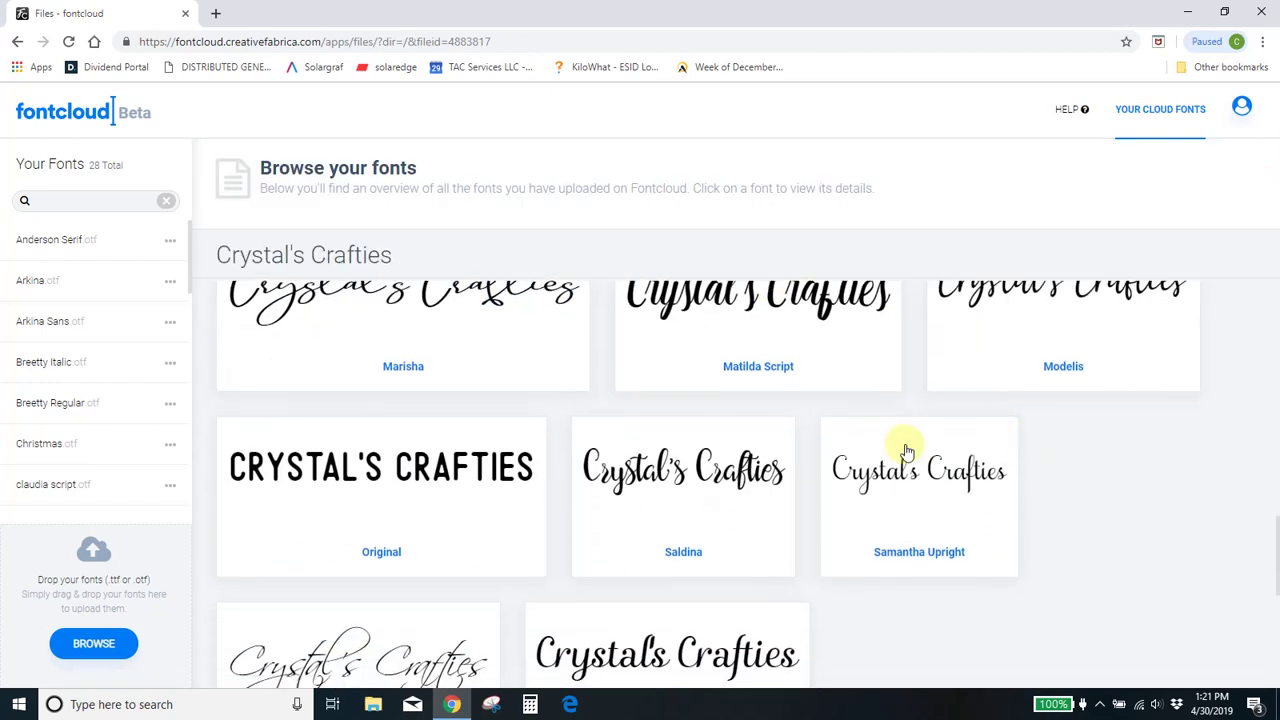
click(868, 472)
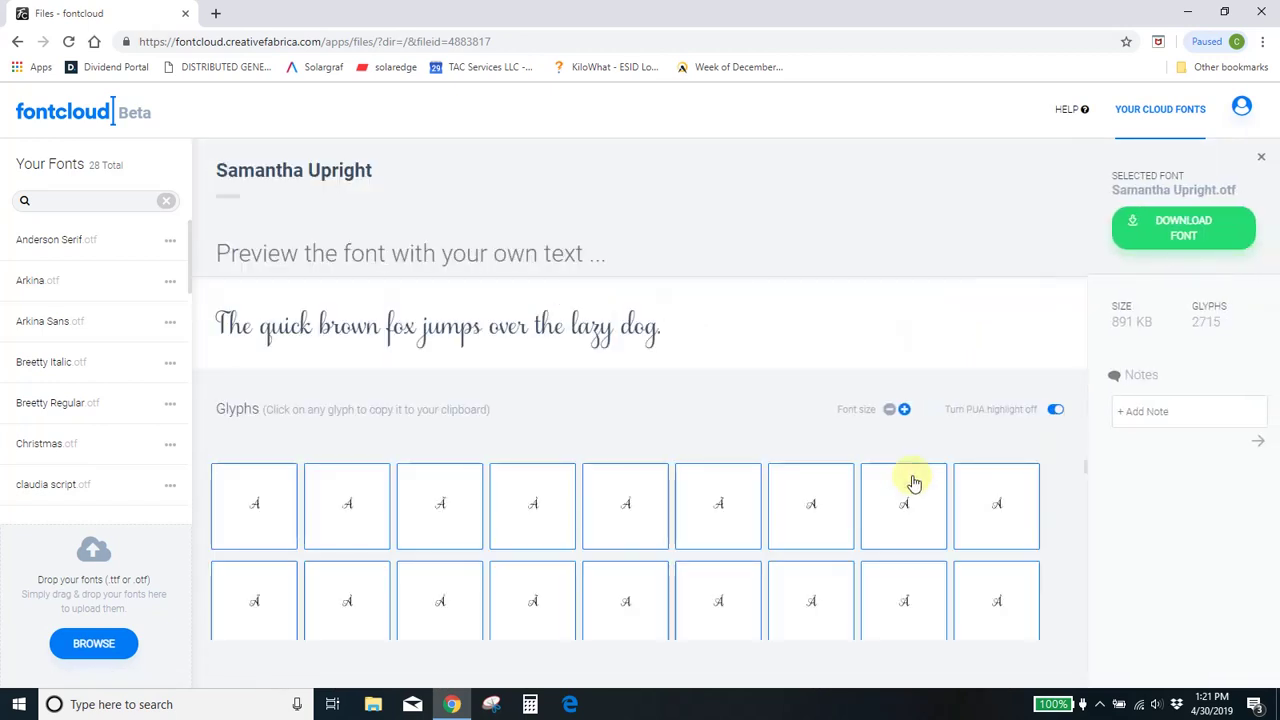
scroll(896, 537, down, 2)
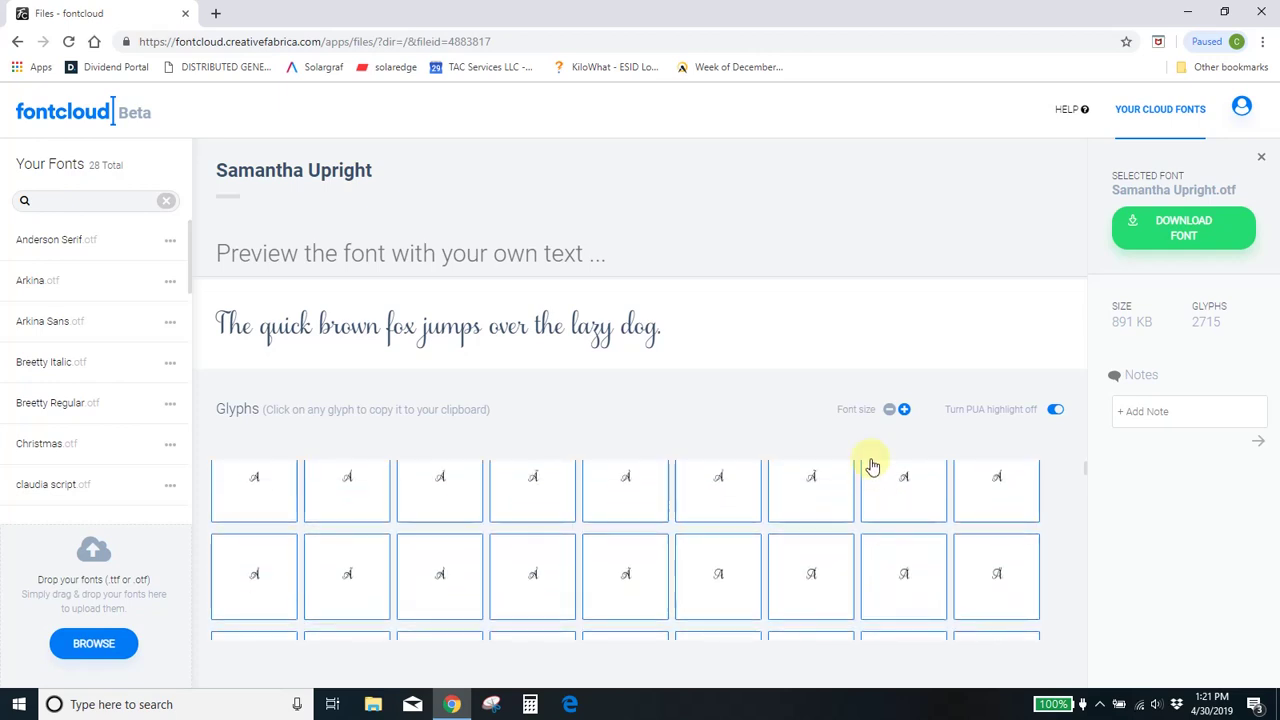
click(905, 412)
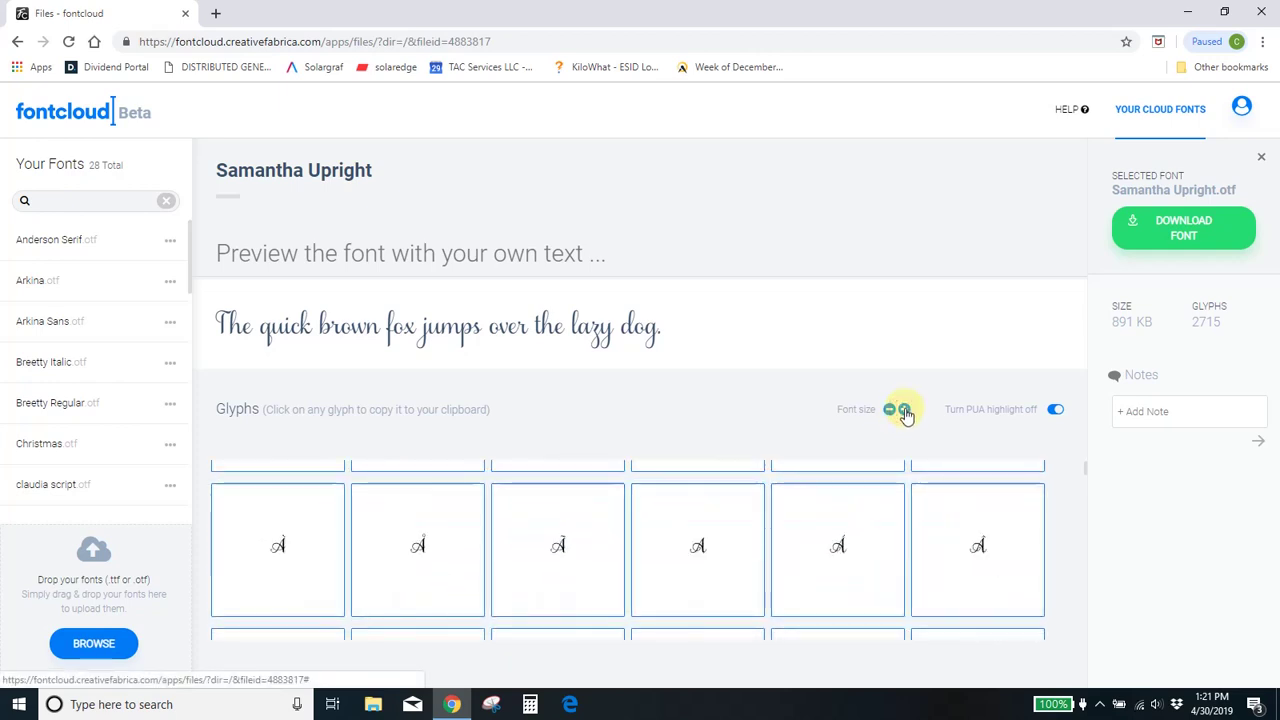
Step: Place the caret in the preview text and scroll the glyph grid to the J variants
scroll(929, 491, down, 5)
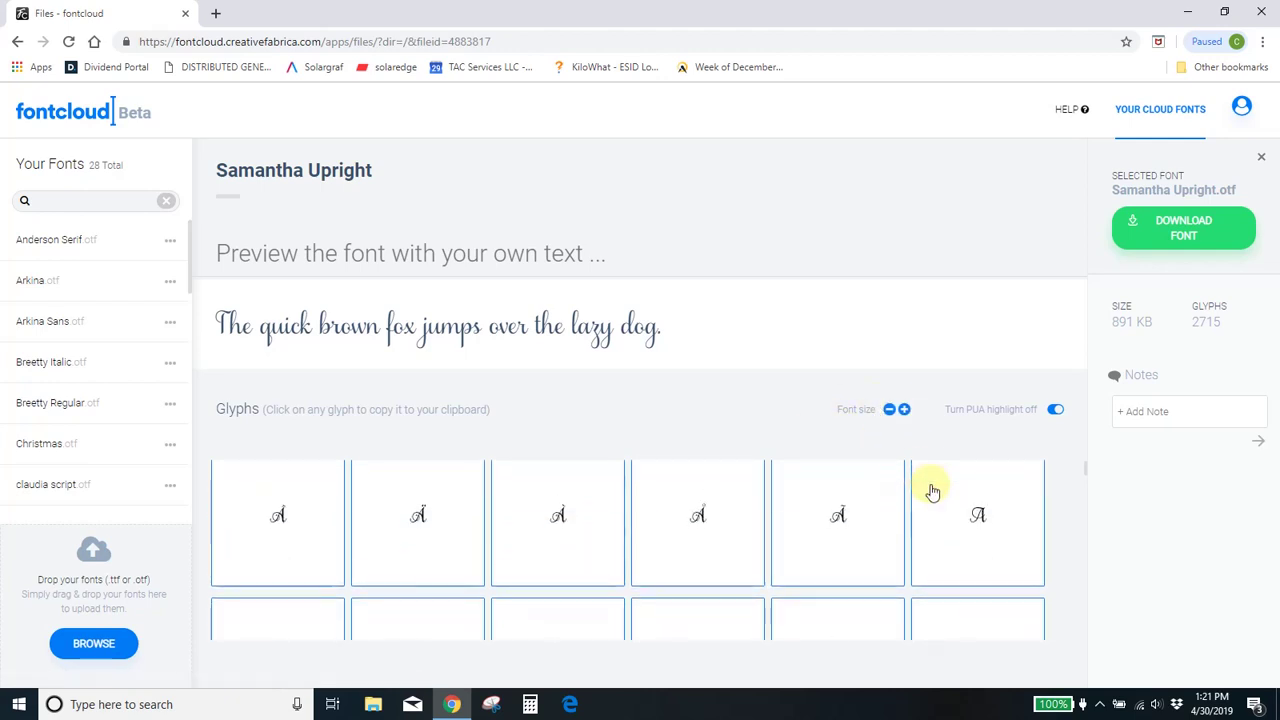
scroll(931, 509, down, 5)
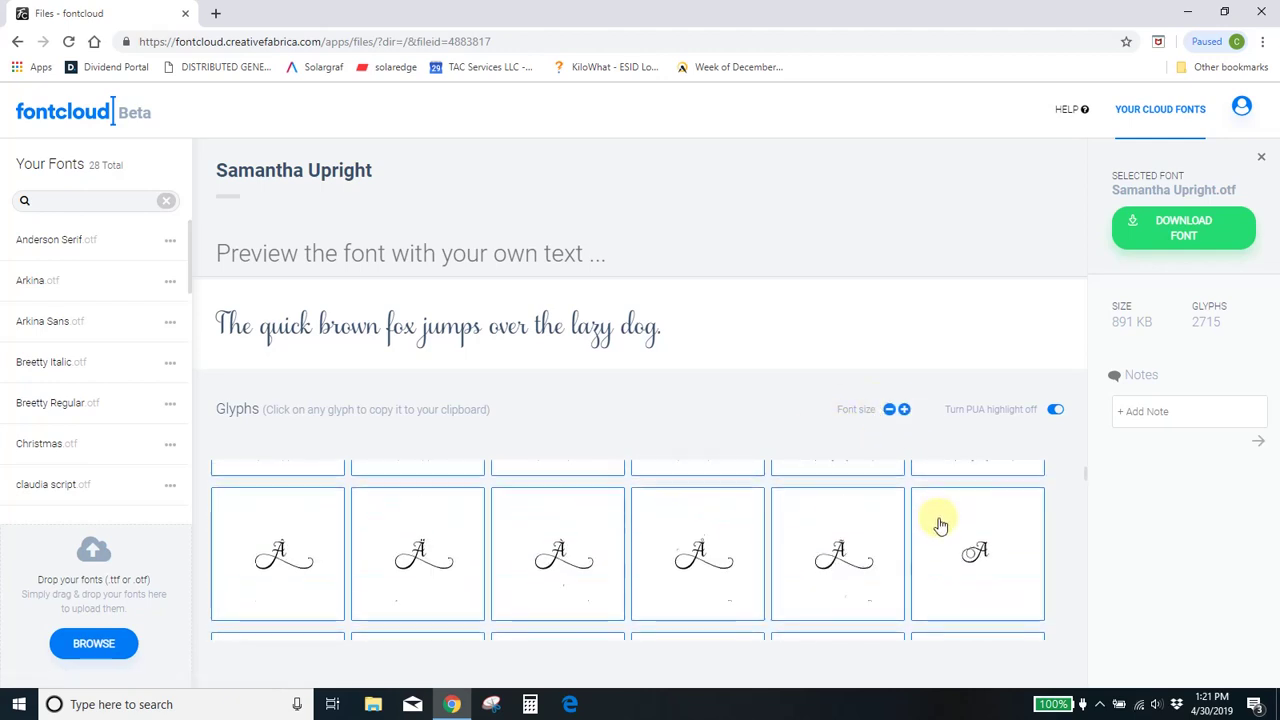
scroll(950, 524, down, 6)
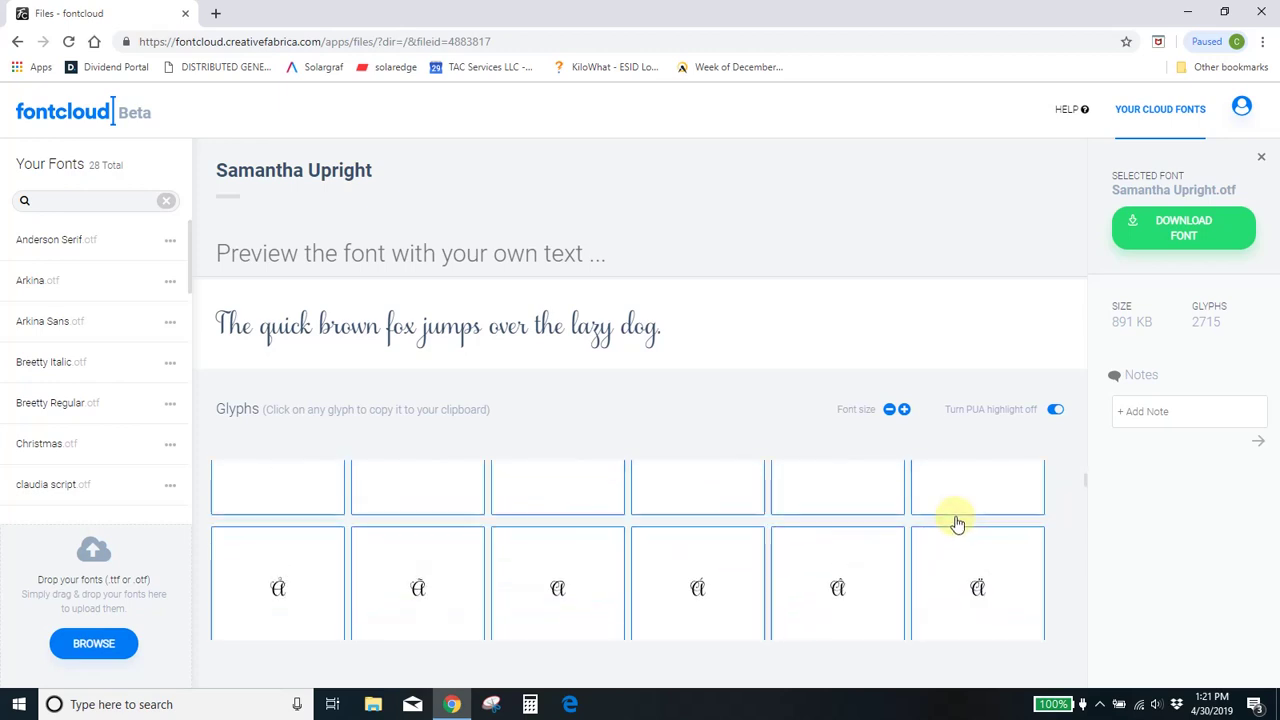
scroll(965, 547, down, 1)
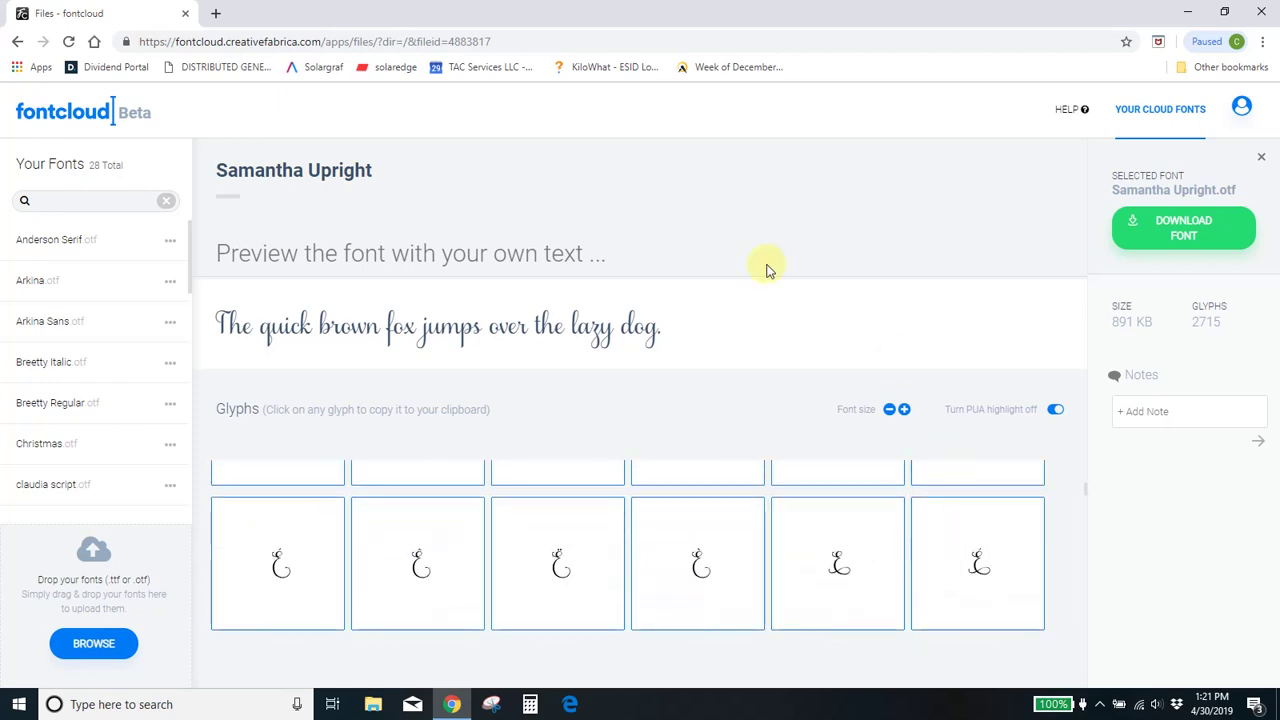
click(684, 246)
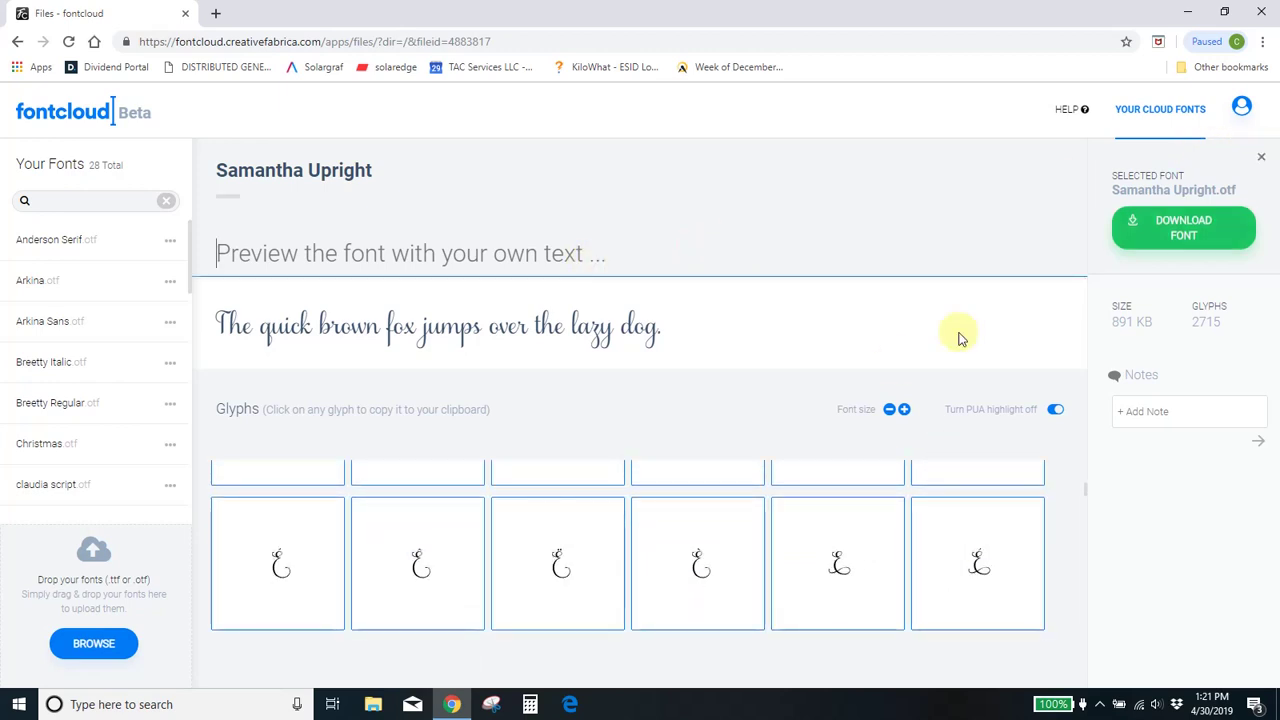
scroll(957, 543, down, 2)
scroll(969, 565, down, 5)
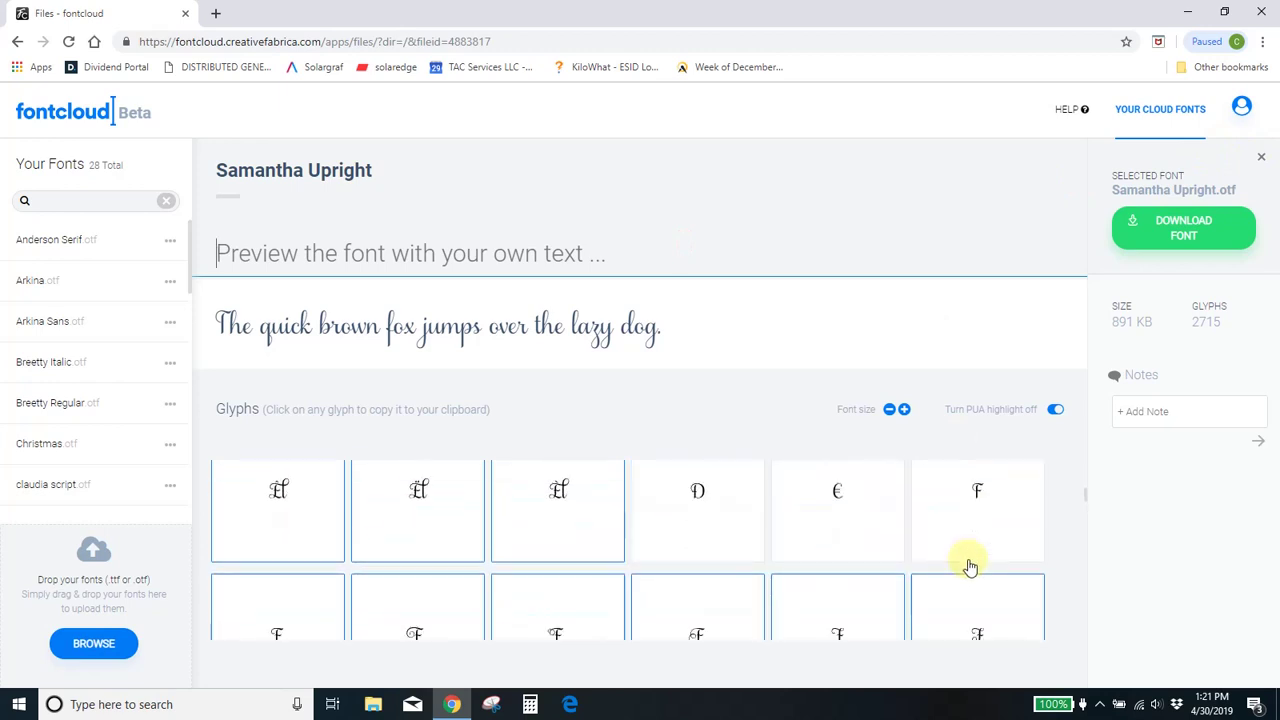
scroll(970, 567, down, 2)
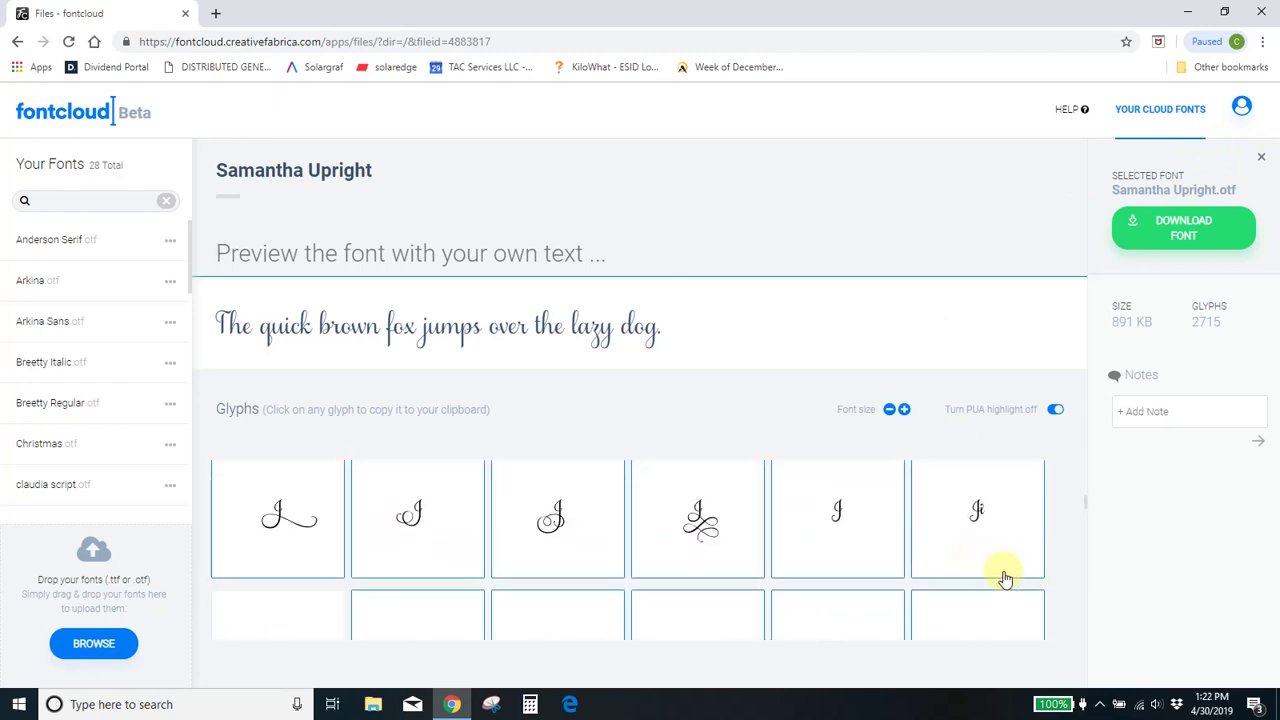
scroll(1000, 571, down, 1)
scroll(1005, 578, up, 1)
scroll(1010, 571, down, 1)
Step: Paste the flourished J glyph into the Samantha Upright preview
click(268, 517)
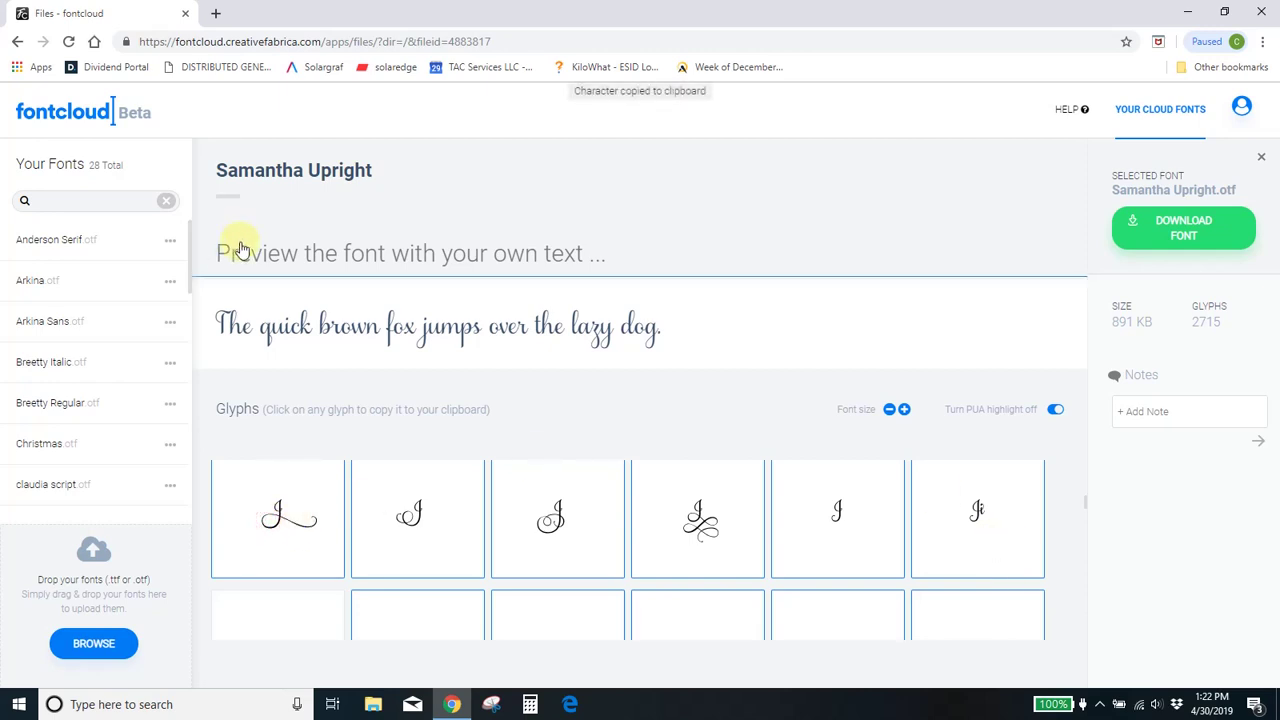
key(ctrl+v)
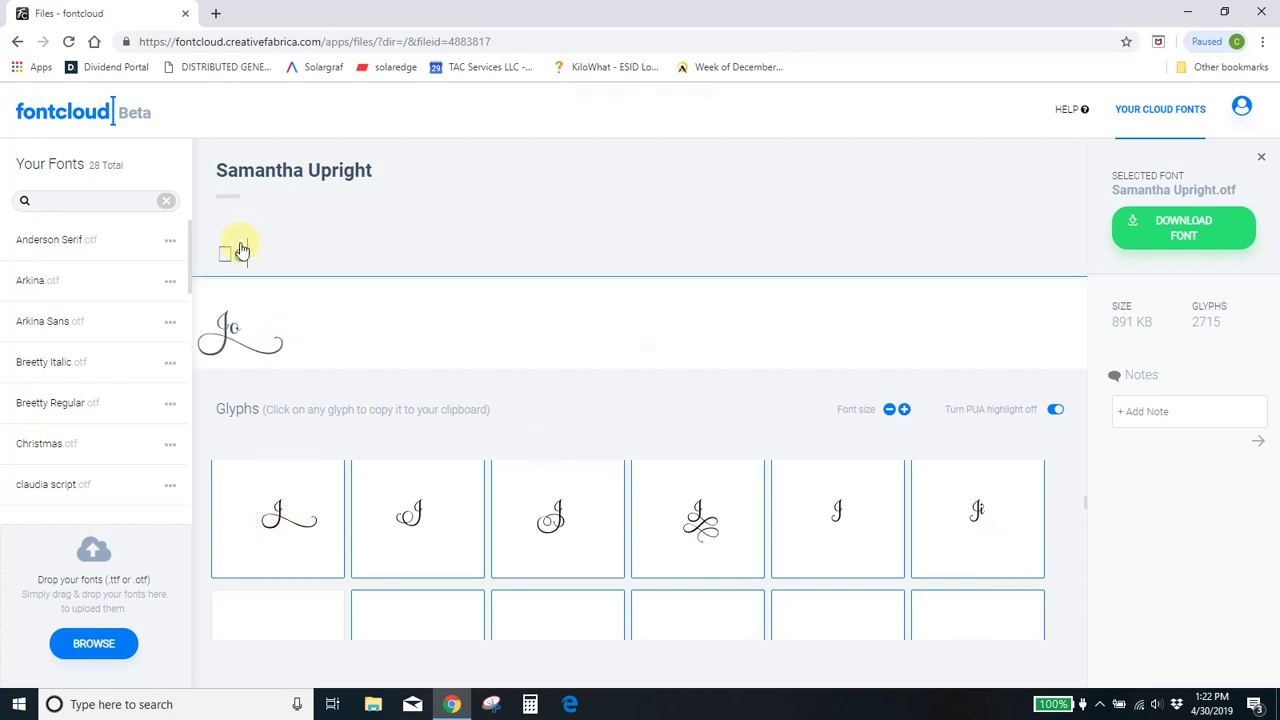
scroll(671, 528, down, 10)
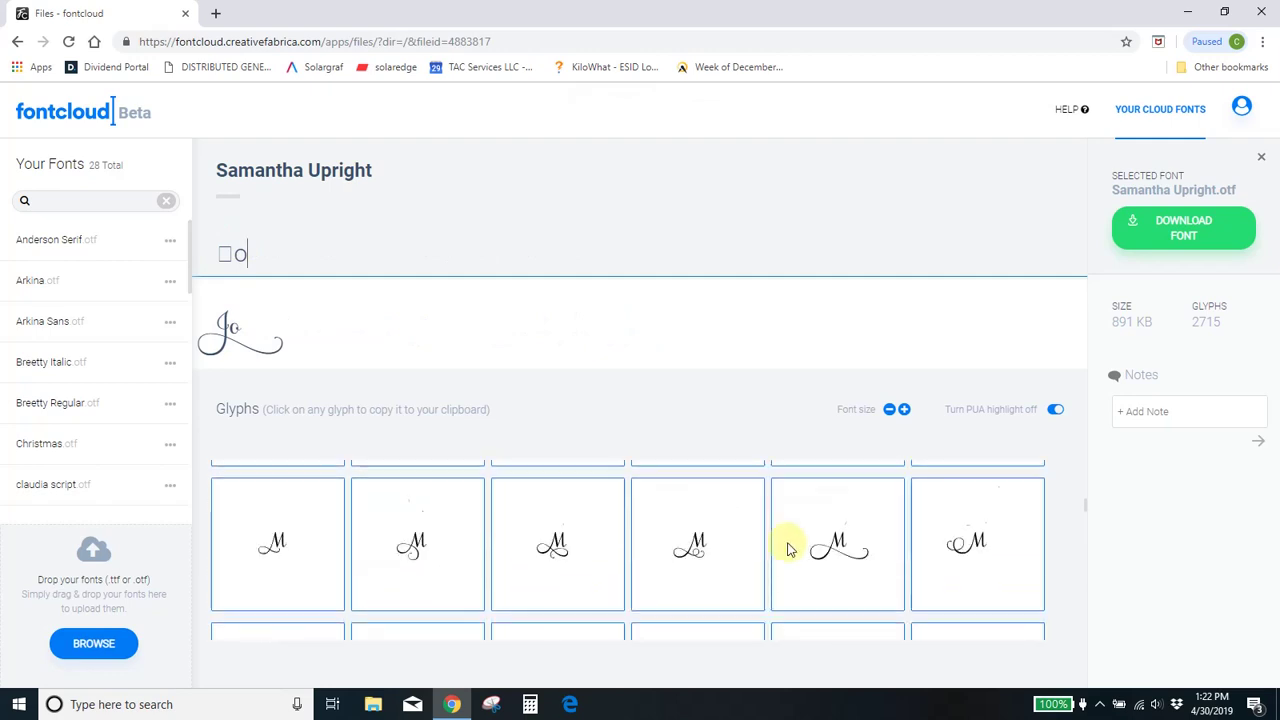
scroll(873, 553, down, 10)
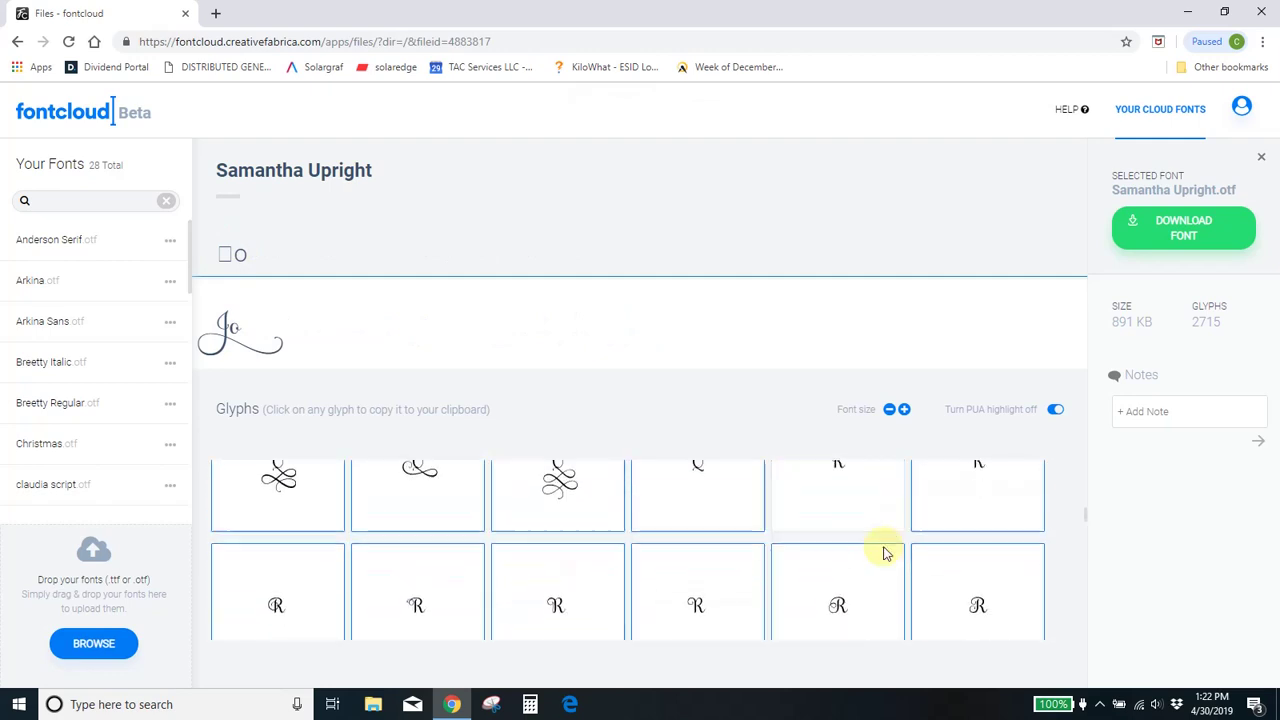
scroll(973, 553, down, 1)
drag(1088, 523, 1090, 620)
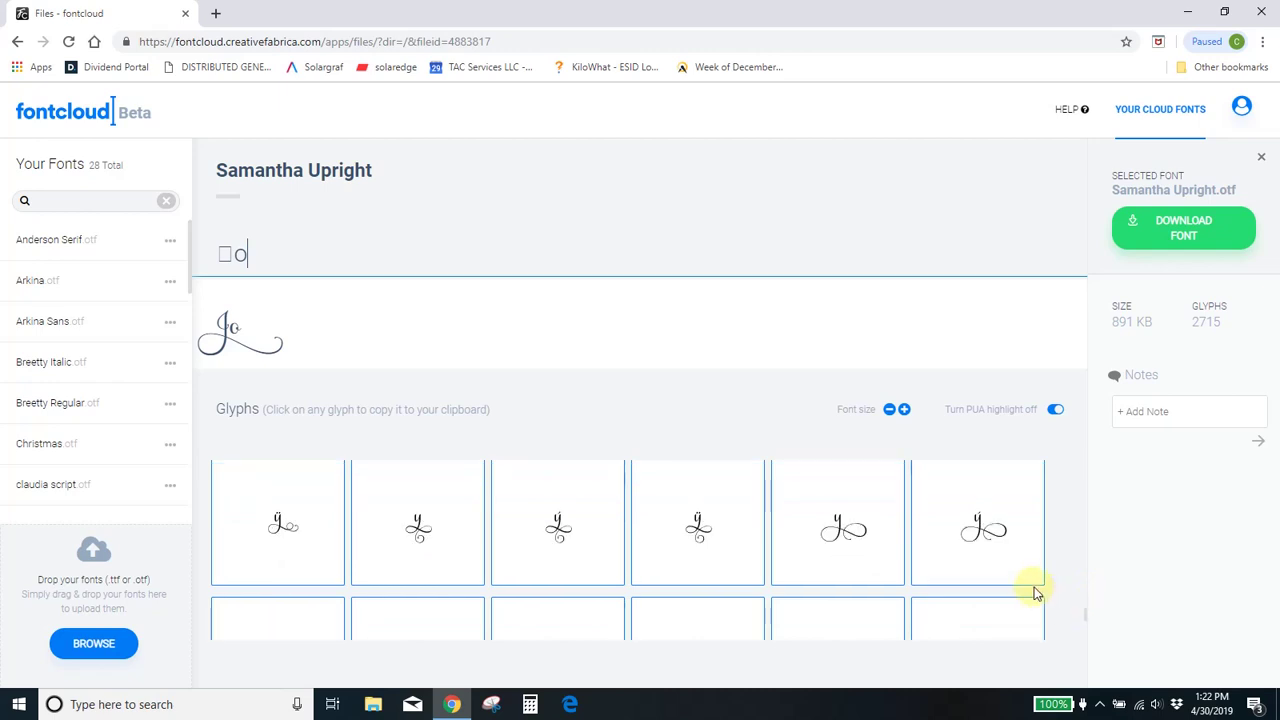
Step: Try a flourished y alternate after 'Jo', then remove it
scroll(994, 594, up, 2)
scroll(1001, 596, up, 1)
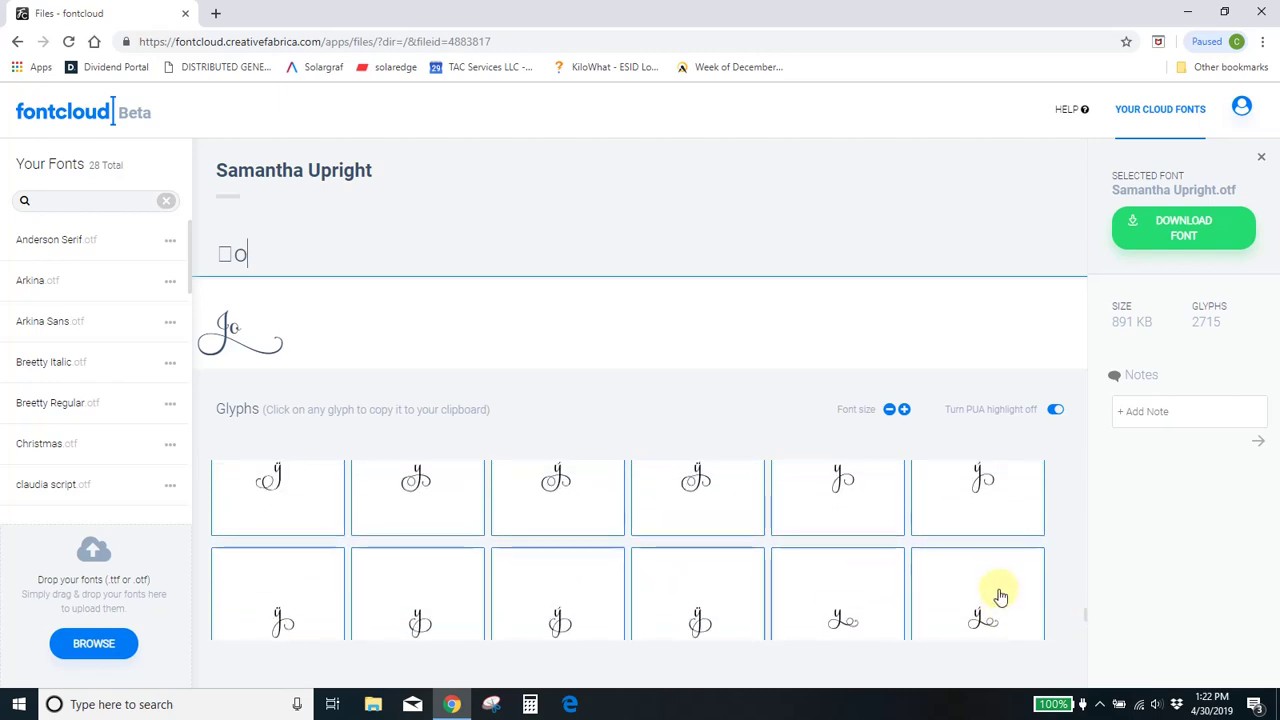
scroll(1001, 596, up, 2)
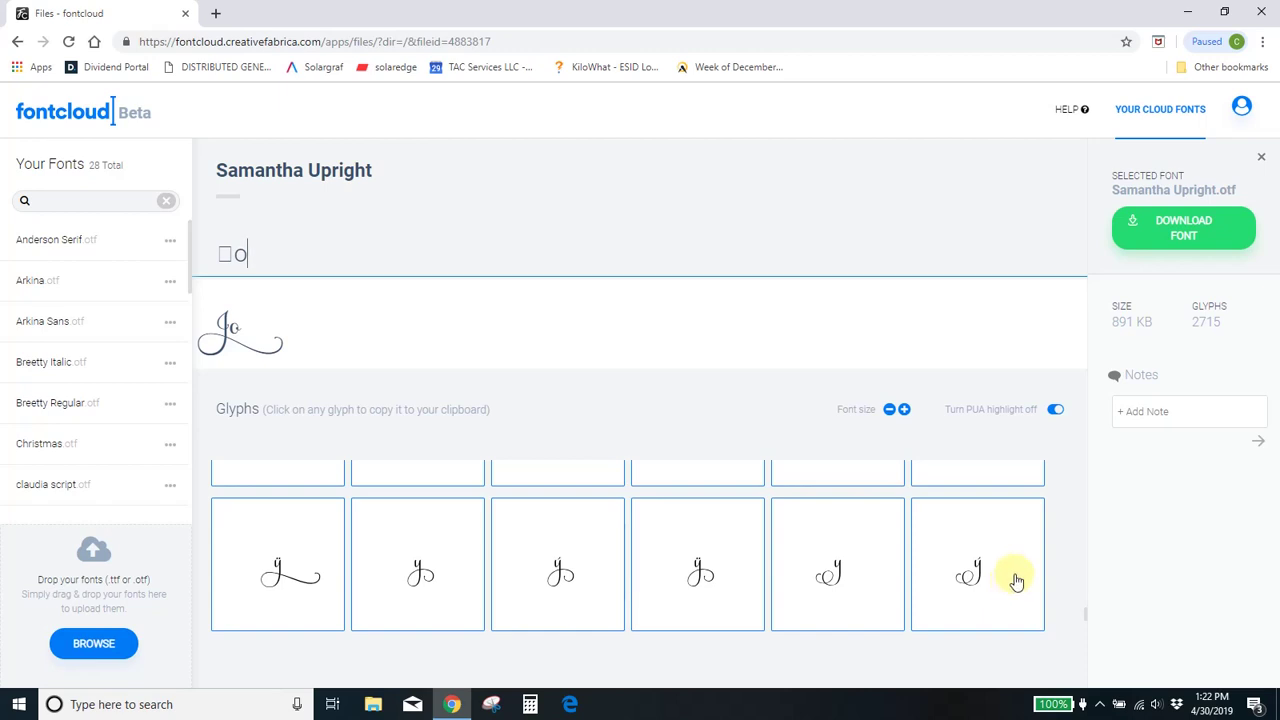
scroll(1016, 581, up, 1)
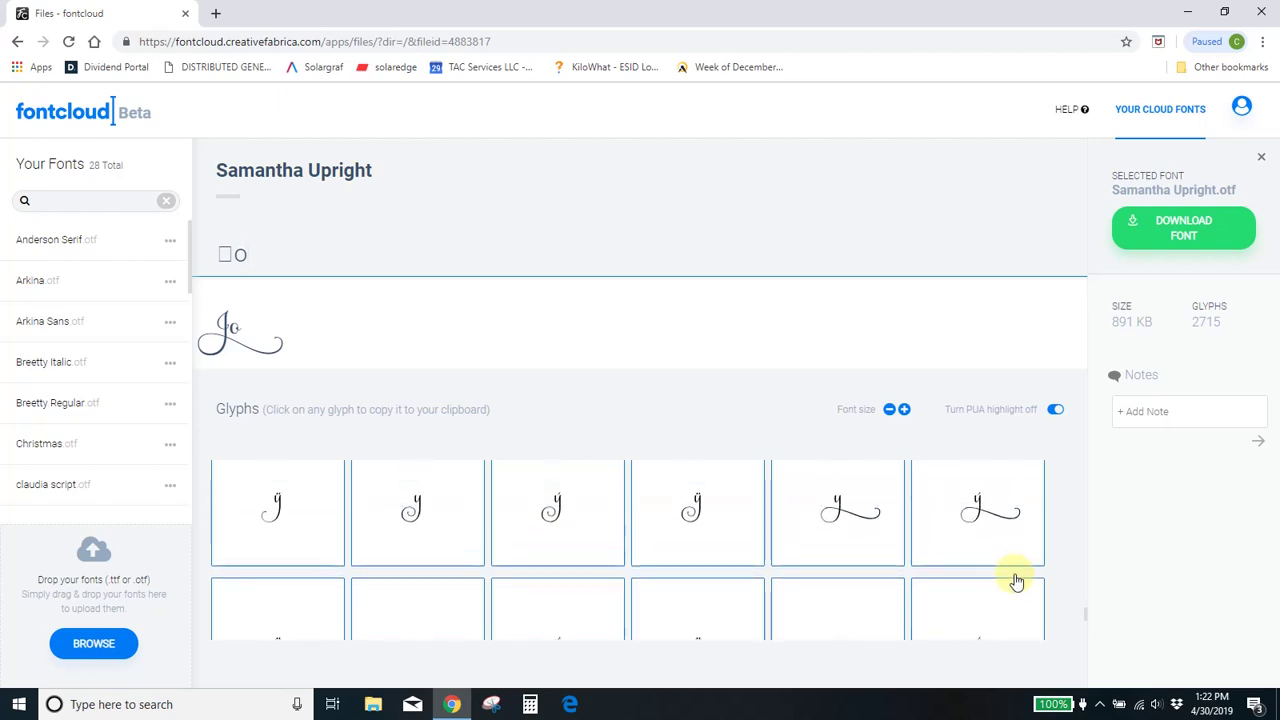
scroll(1016, 581, down, 3)
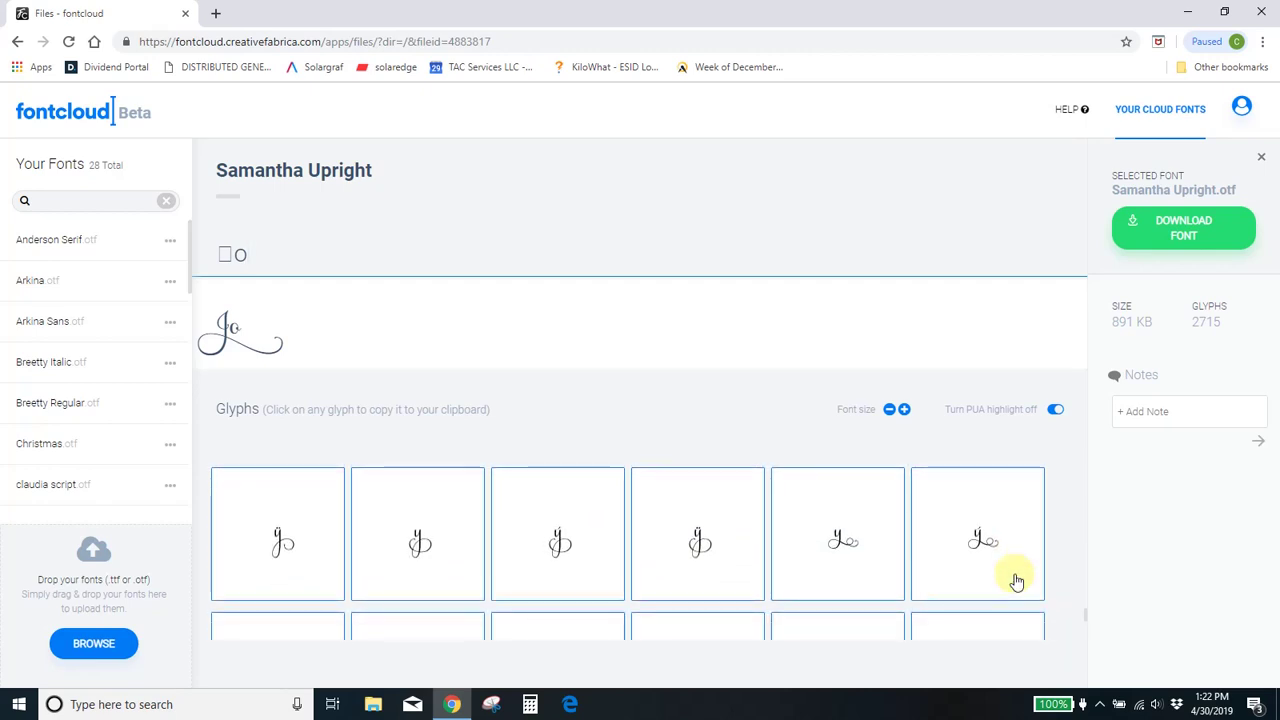
scroll(1016, 581, down, 1)
scroll(1016, 581, down, 1)
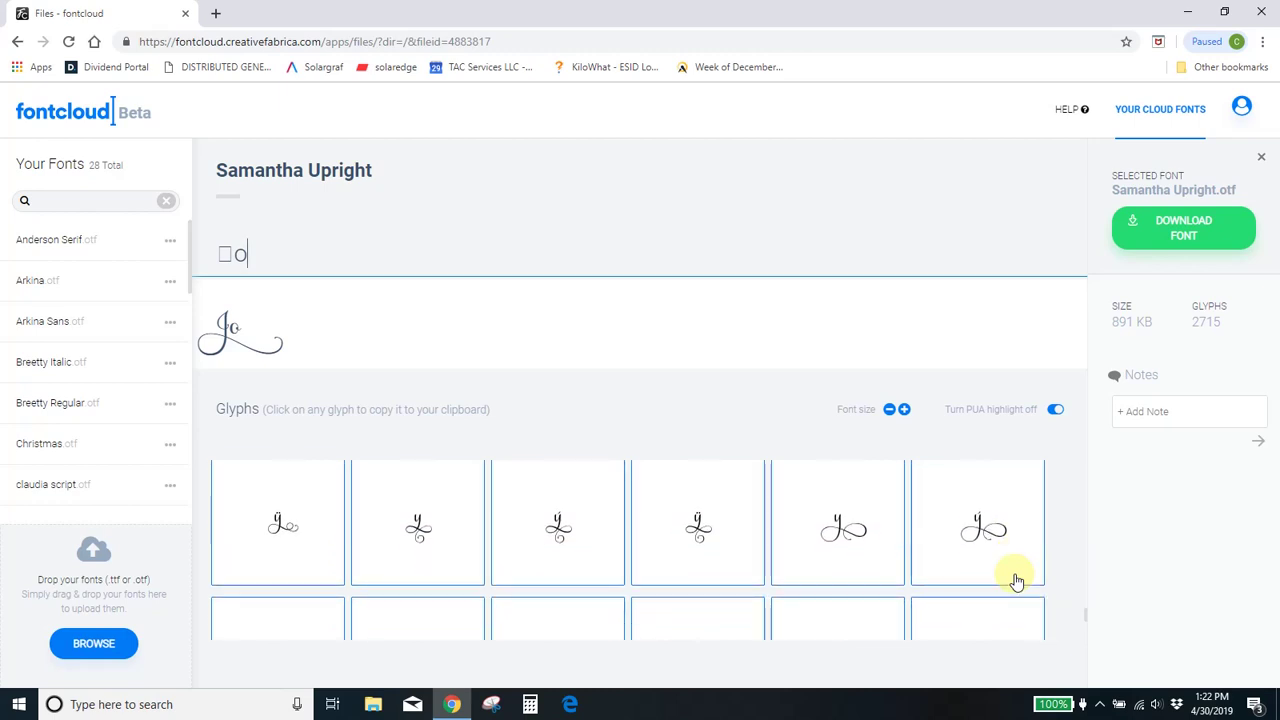
click(845, 525)
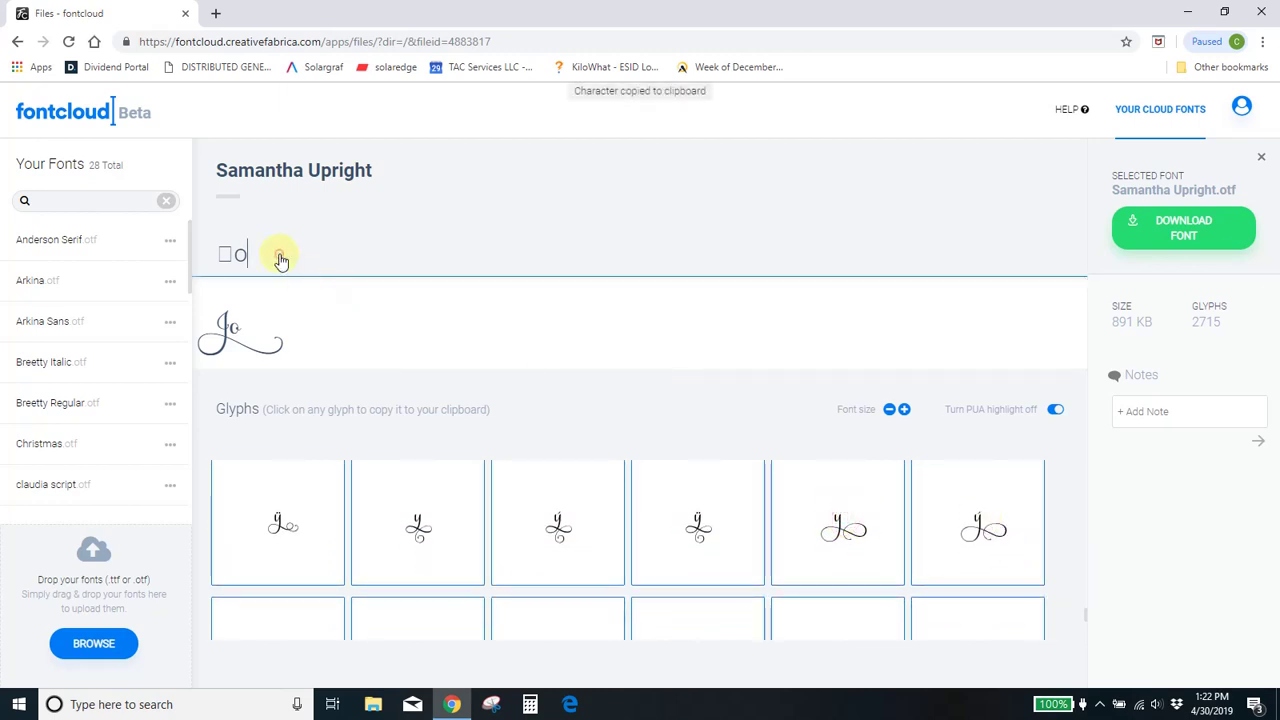
click(280, 258)
key(ctrl+v)
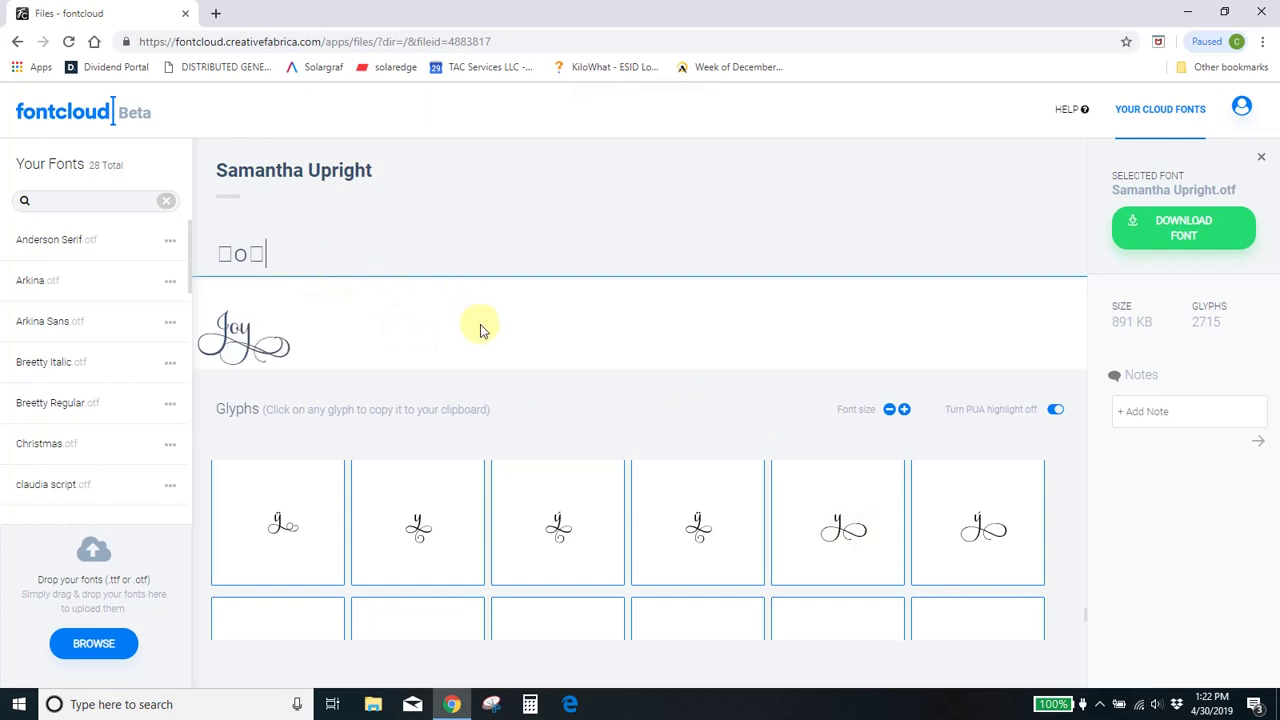
key(BackSpace)
Step: Paste a different y alternate after 'Jo' to spell Joy
scroll(737, 540, down, 1)
scroll(739, 539, down, 2)
scroll(748, 540, down, 5)
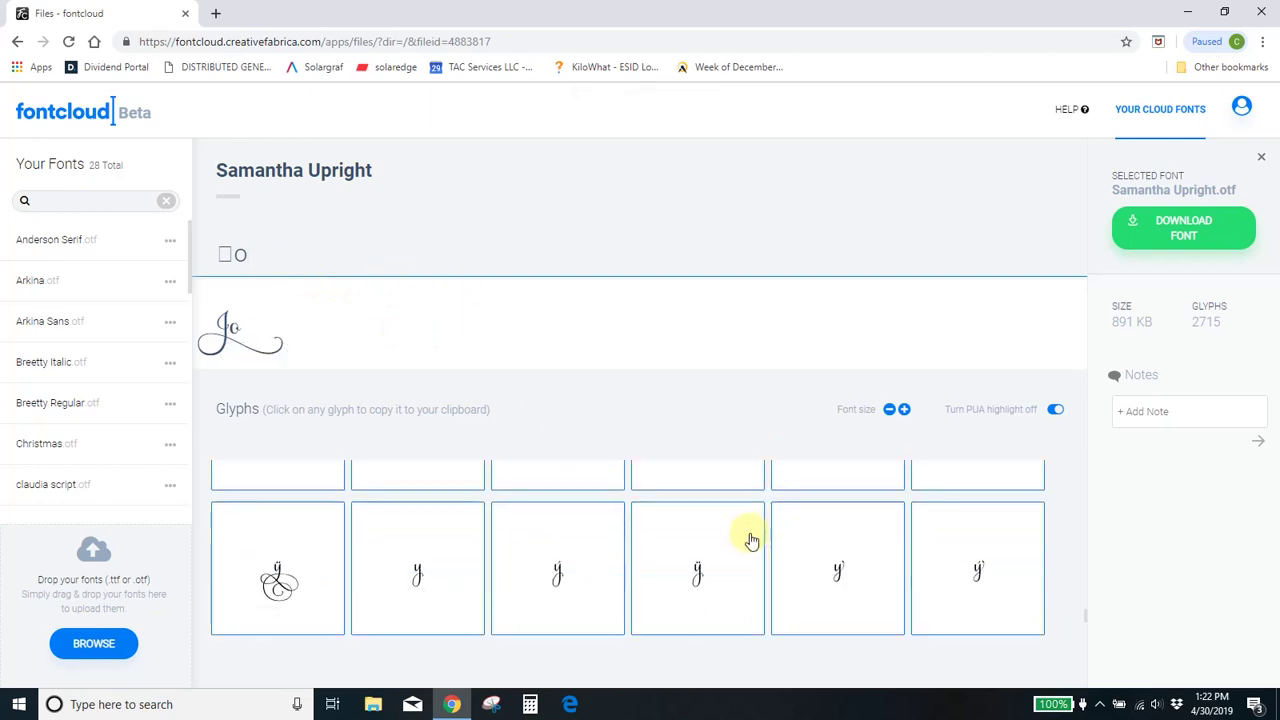
scroll(750, 538, down, 2)
scroll(838, 540, down, 5)
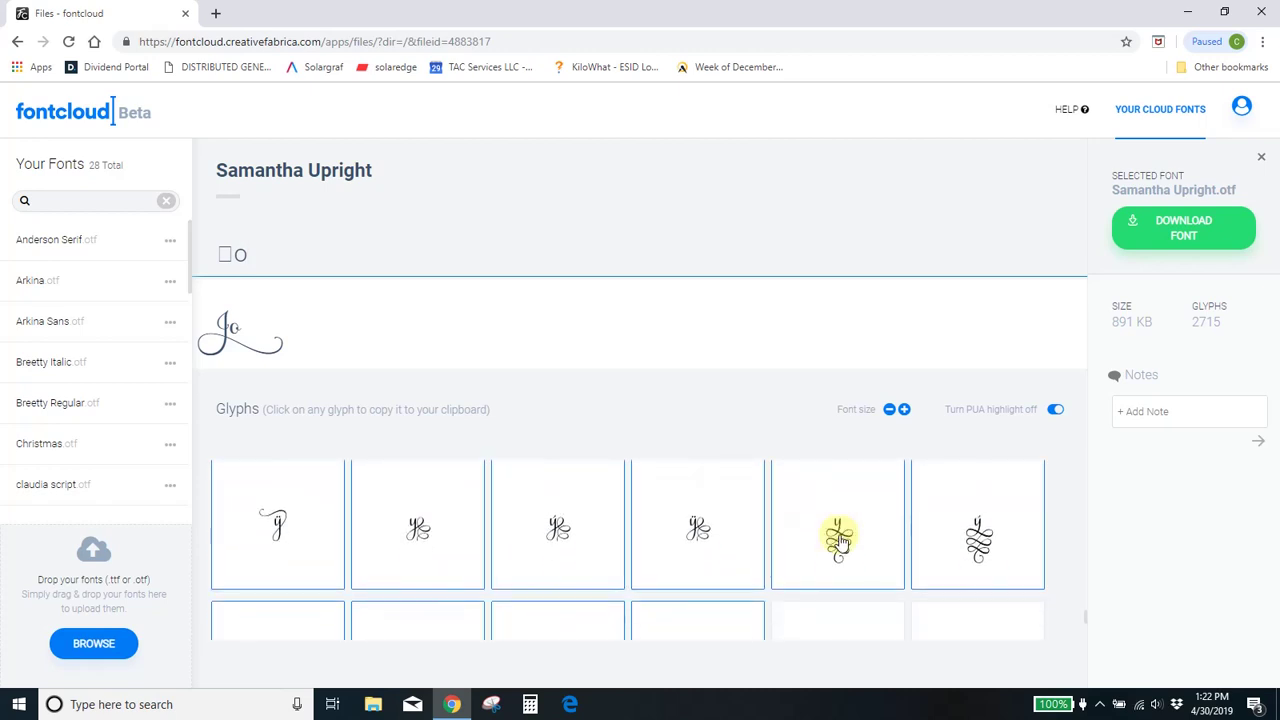
scroll(858, 556, down, 3)
click(856, 547)
click(279, 263)
key(ctrl+v)
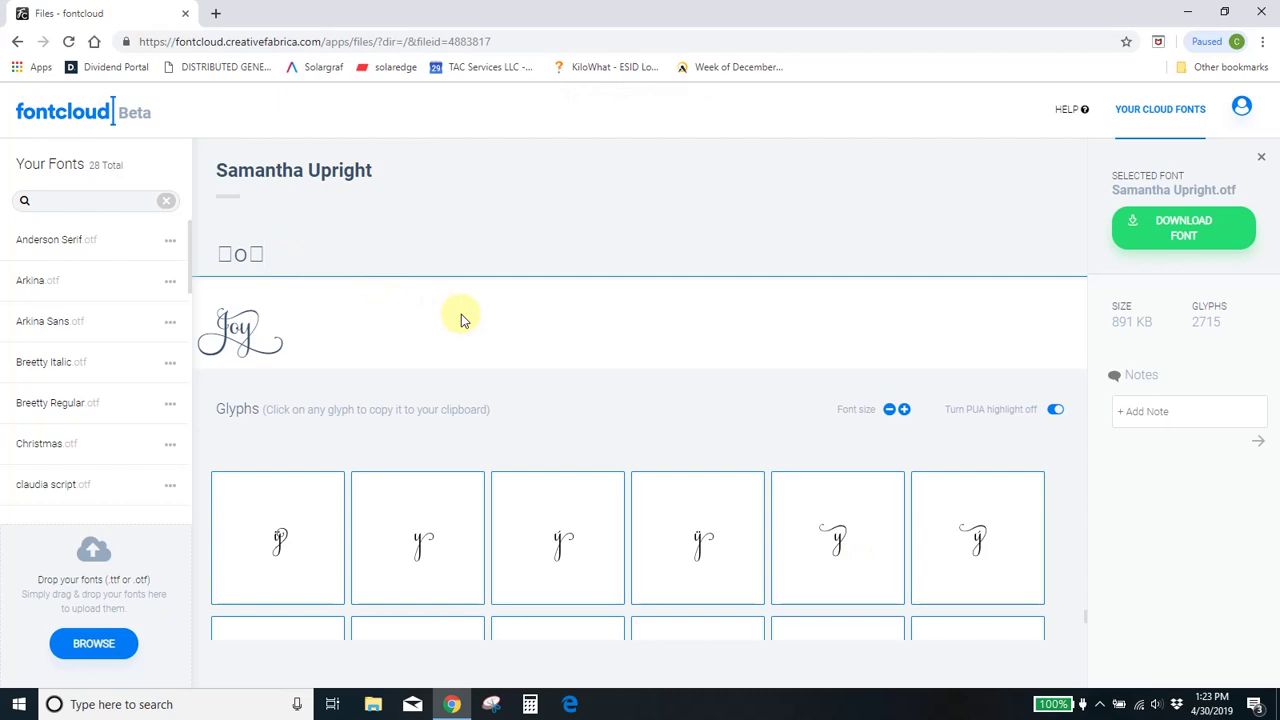
Step: Delete the Joy text so the quick-brown-fox sample returns
scroll(749, 563, down, 2)
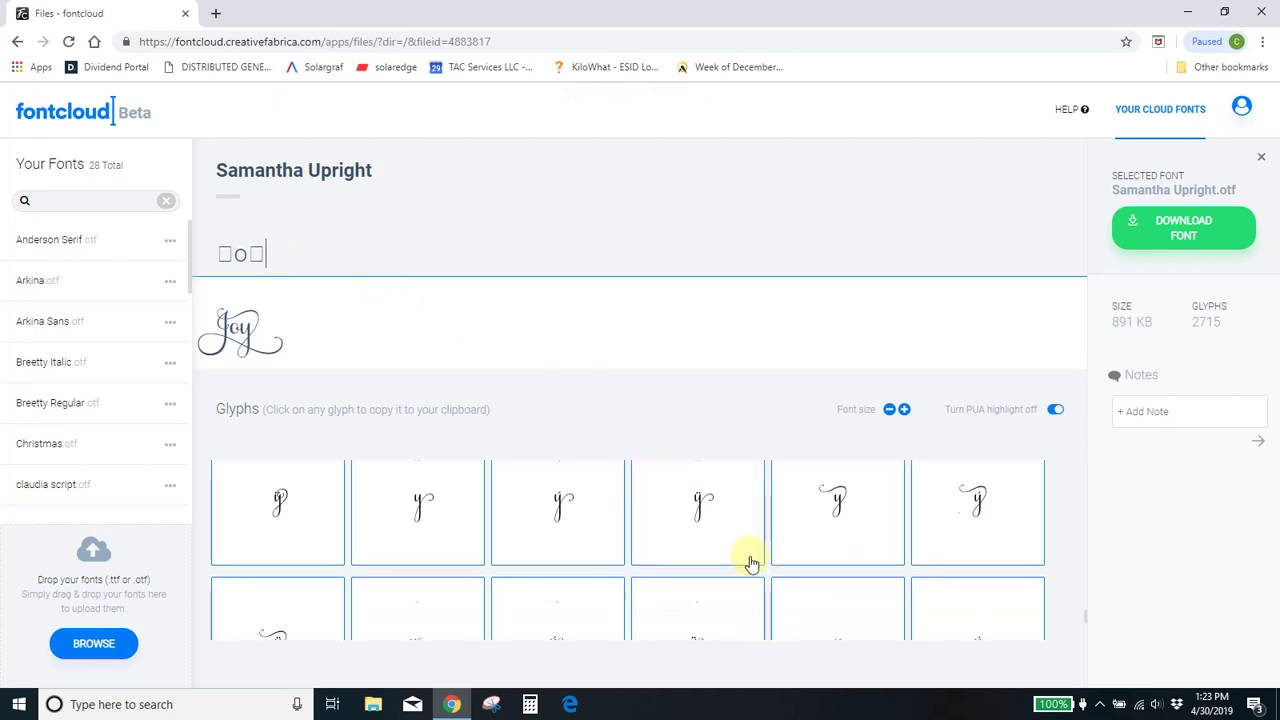
scroll(751, 565, down, 1)
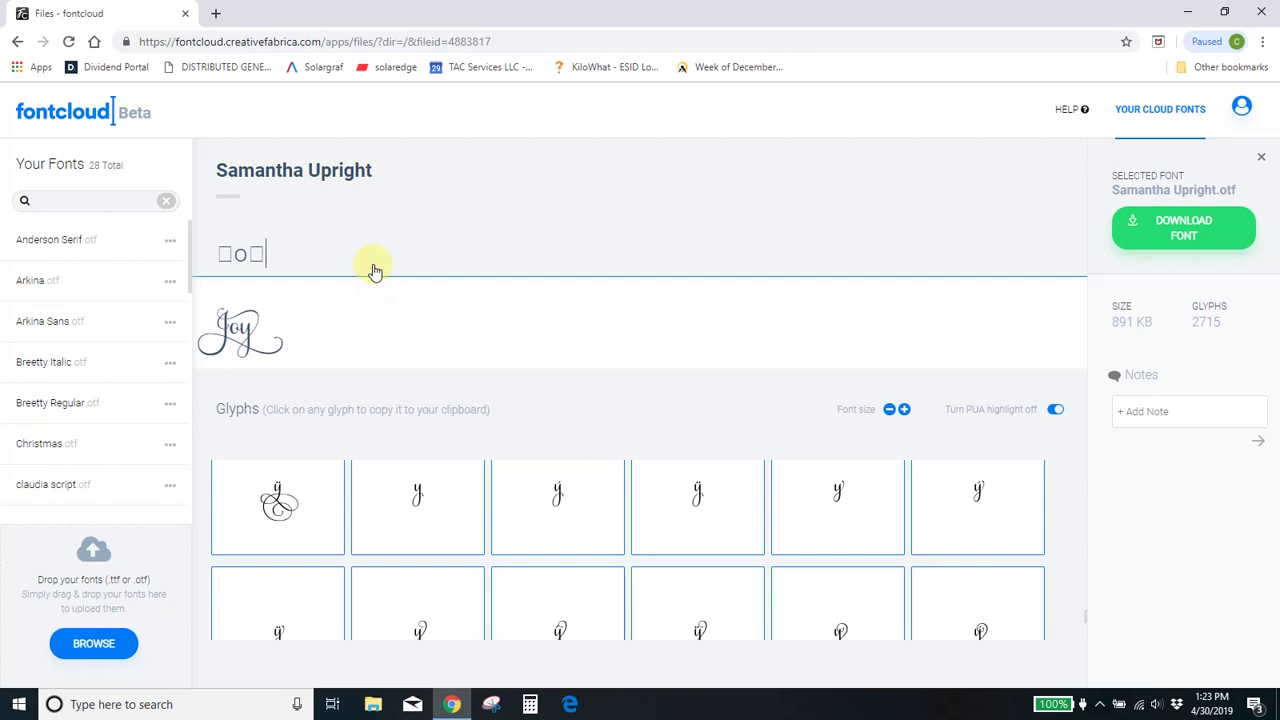
key(BackSpace)
key(BackSpace)
key(BackSpace)
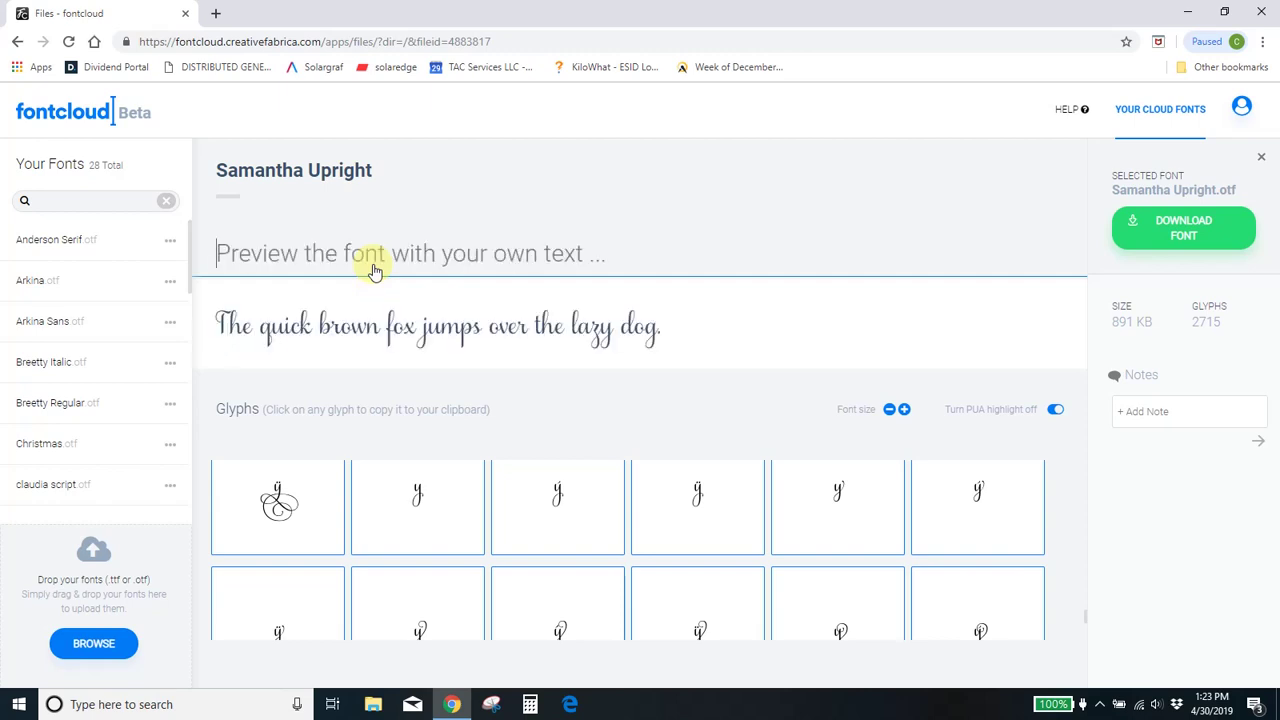
Step: Close Samantha Upright's details and scroll the Browse your fonts grid
click(1261, 157)
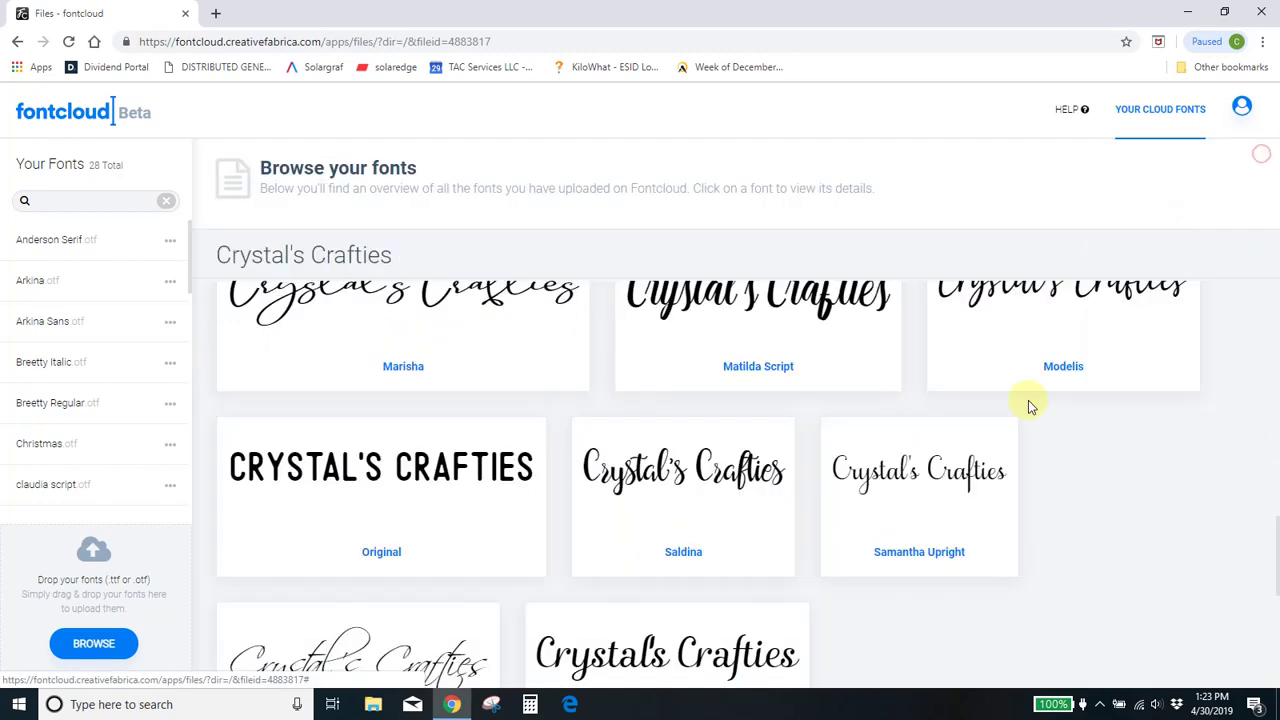
scroll(858, 440, up, 12)
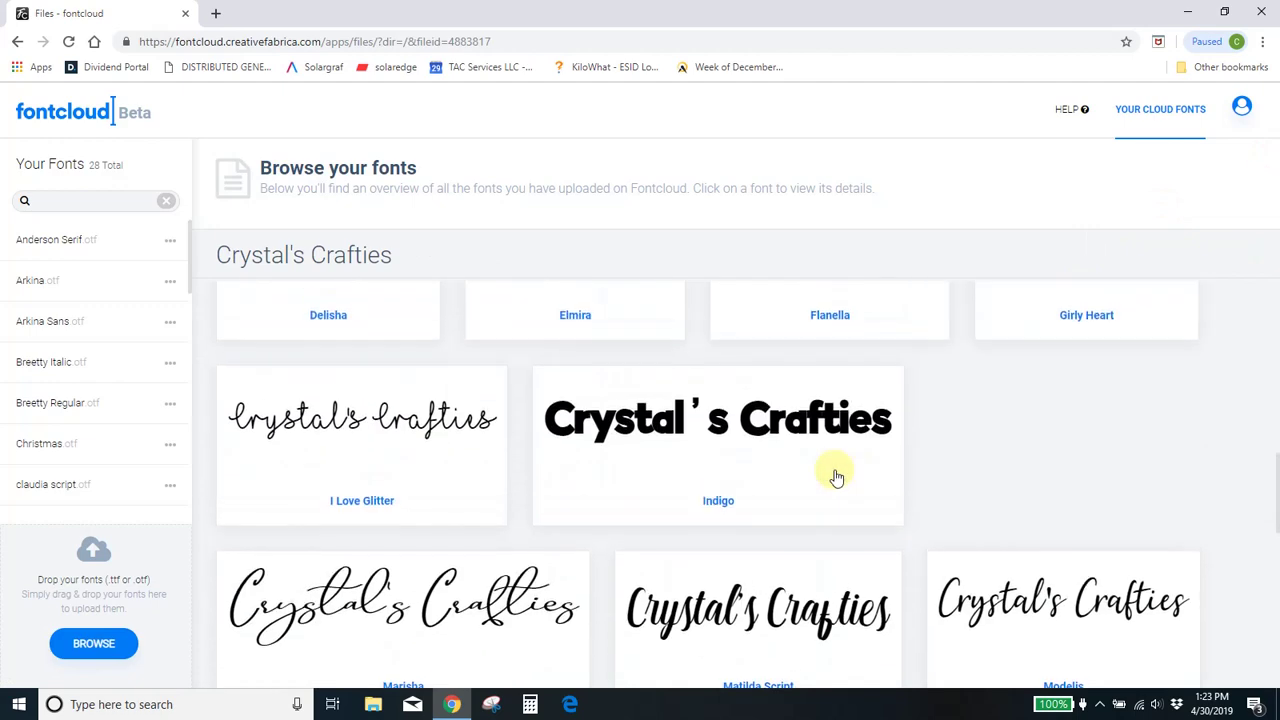
scroll(836, 477, up, 3)
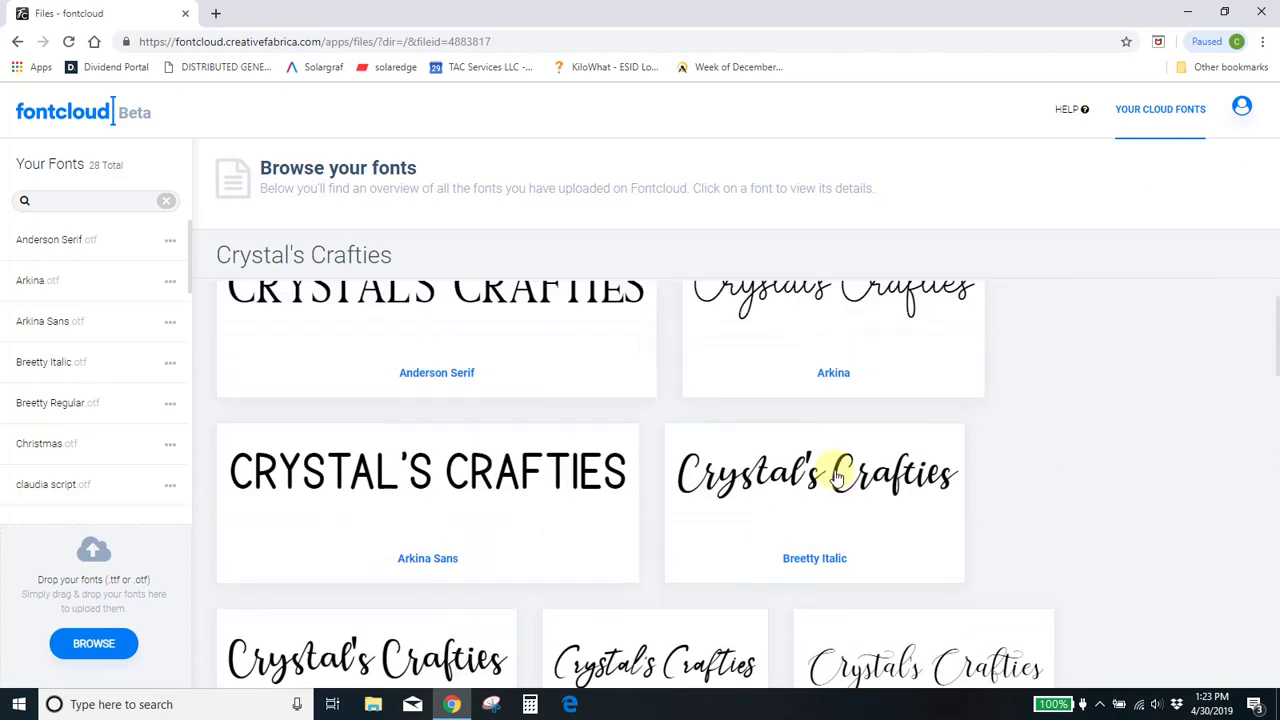
scroll(836, 477, down, 3)
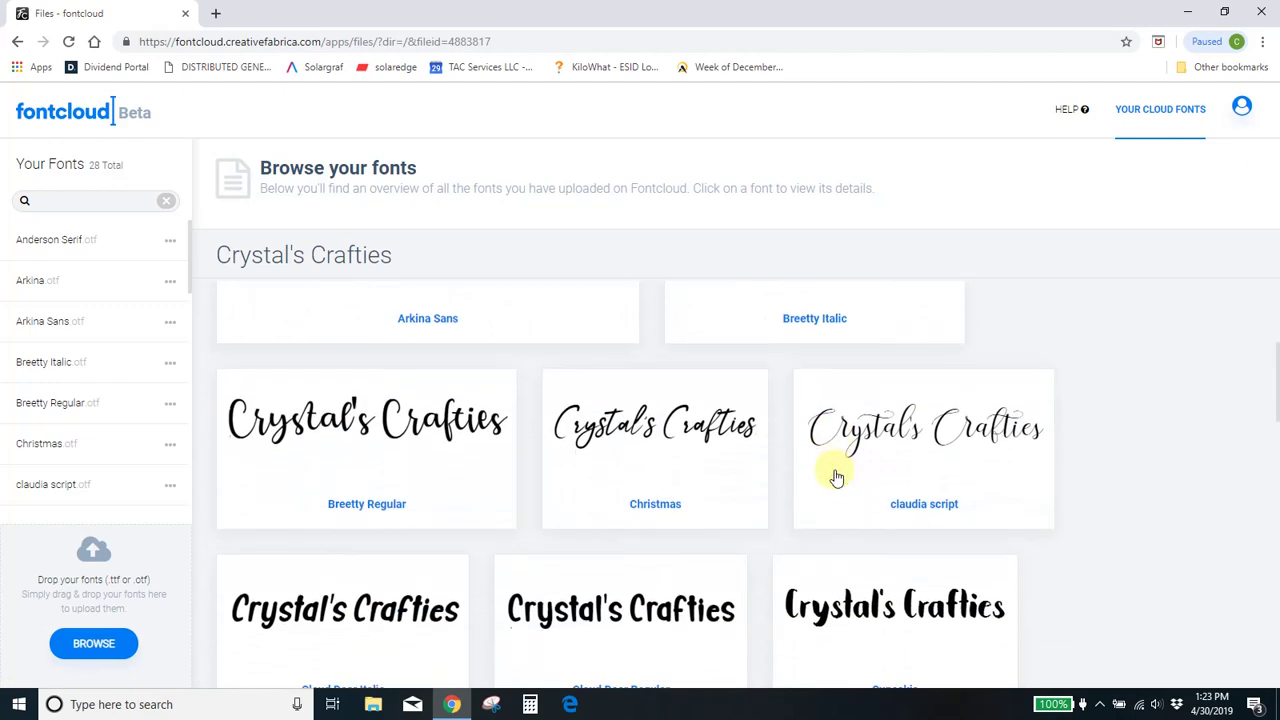
scroll(836, 477, down, 3)
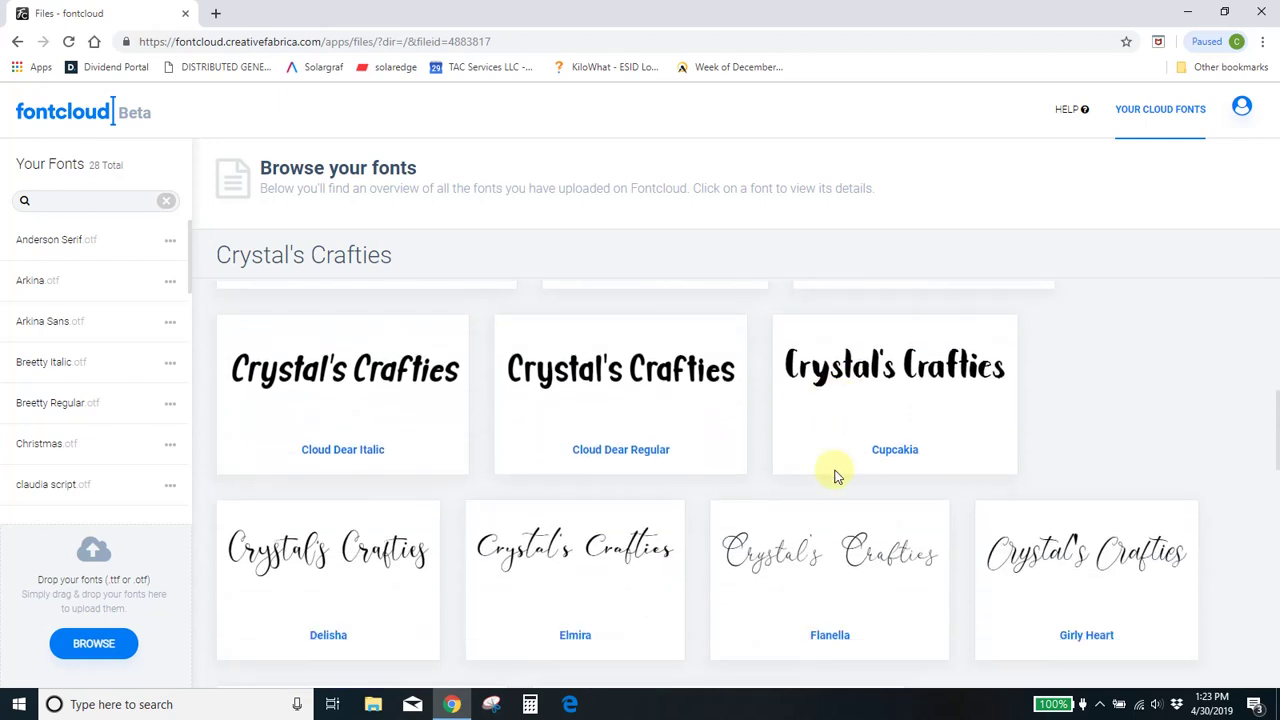
scroll(831, 472, down, 2)
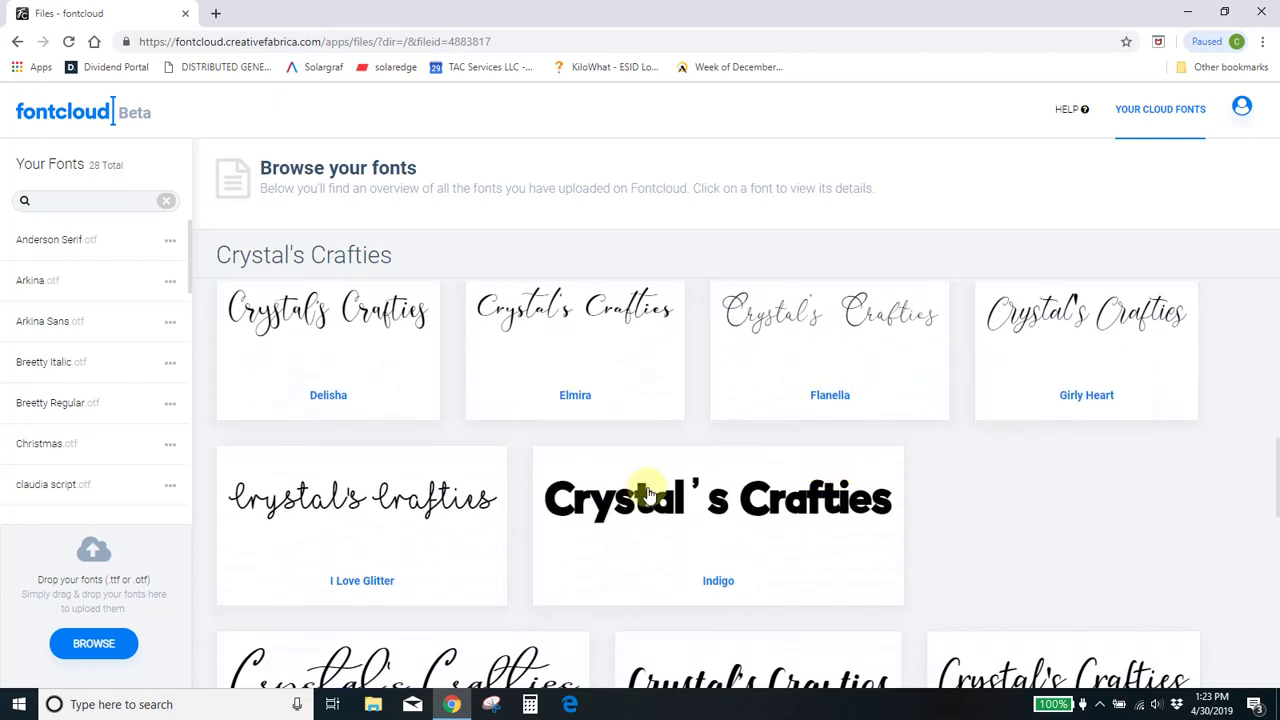
click(418, 508)
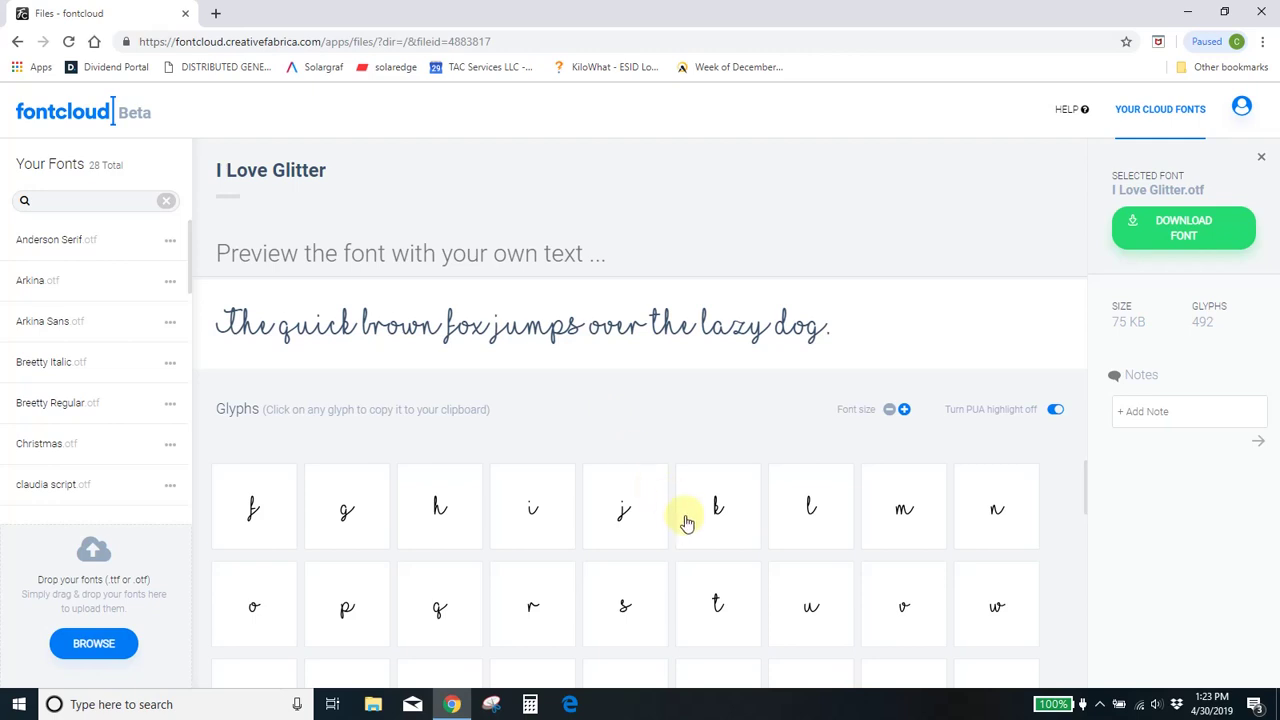
scroll(687, 523, down, 1)
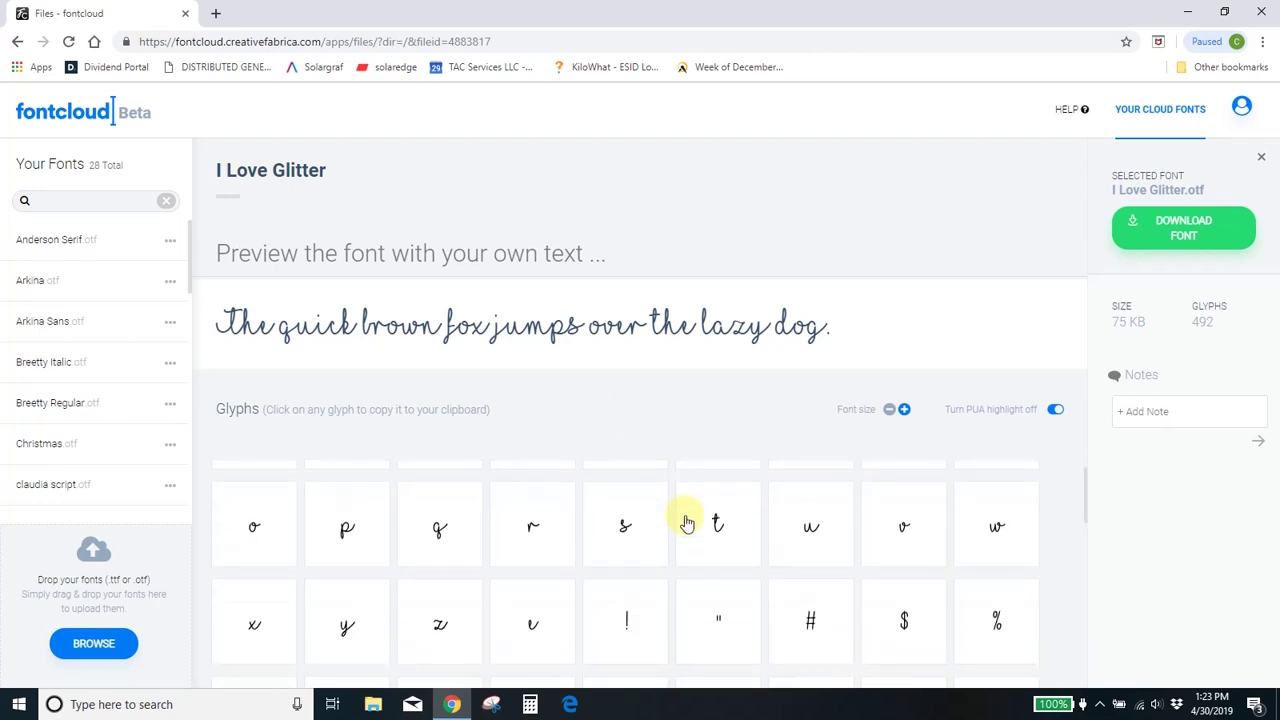
scroll(687, 523, down, 2)
scroll(687, 520, down, 1)
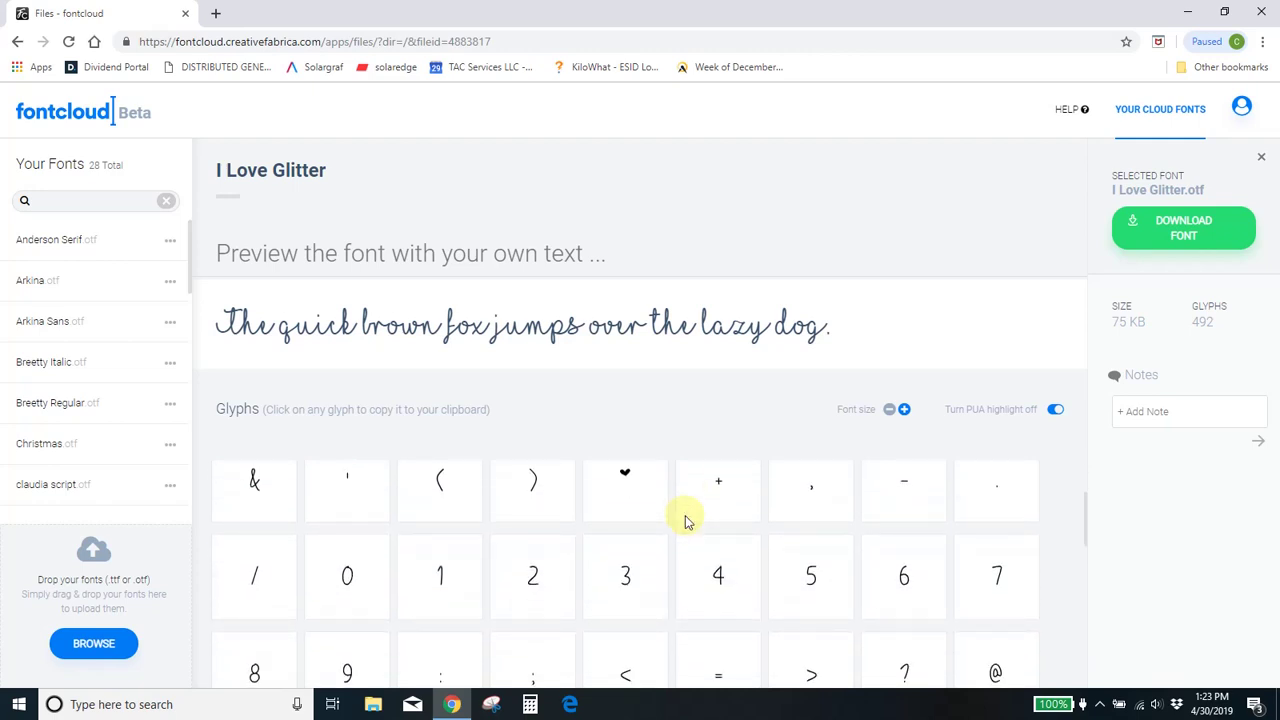
scroll(687, 520, down, 3)
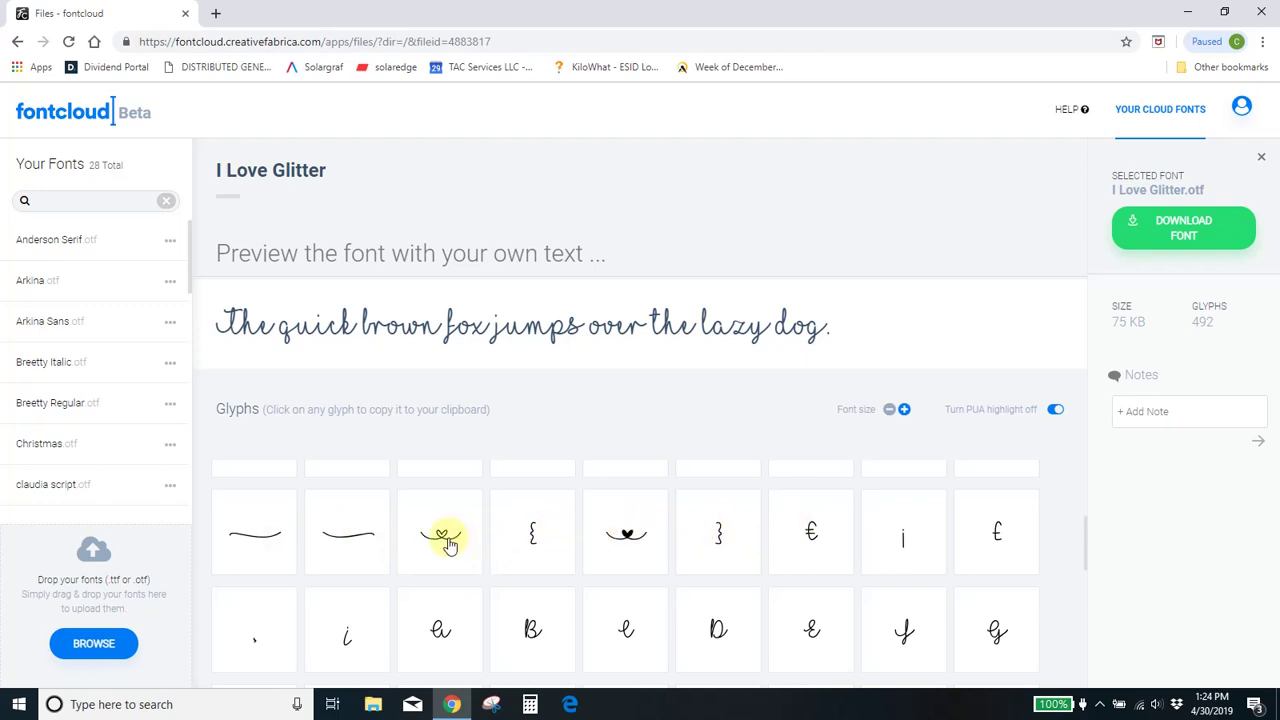
scroll(448, 543, up, 1)
scroll(448, 543, up, 3)
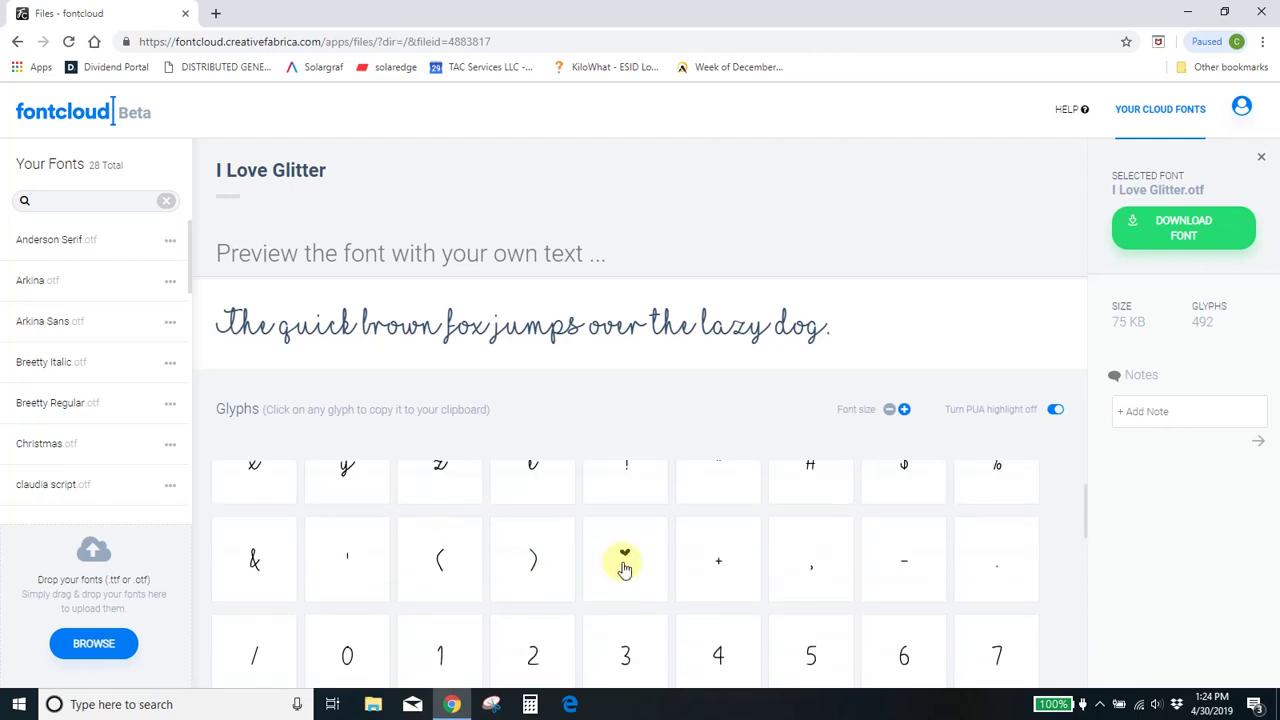
scroll(625, 555, down, 10)
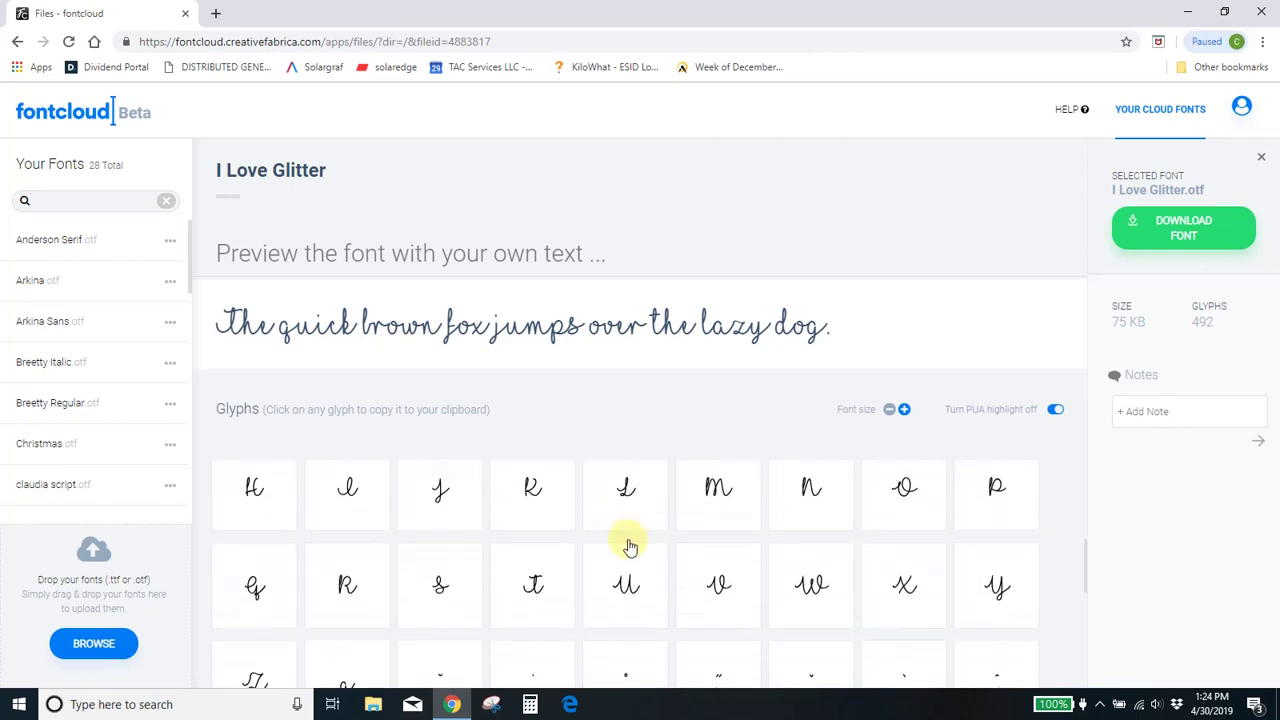
scroll(995, 540, down, 3)
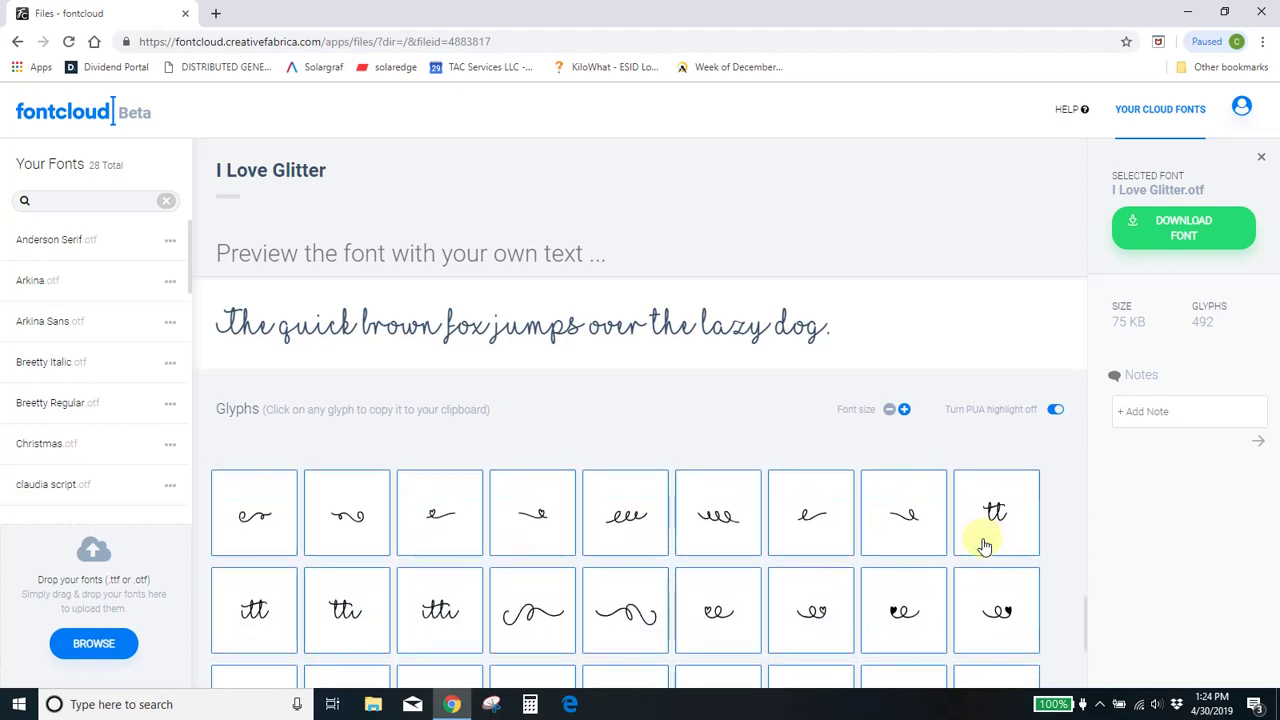
scroll(985, 545, down, 2)
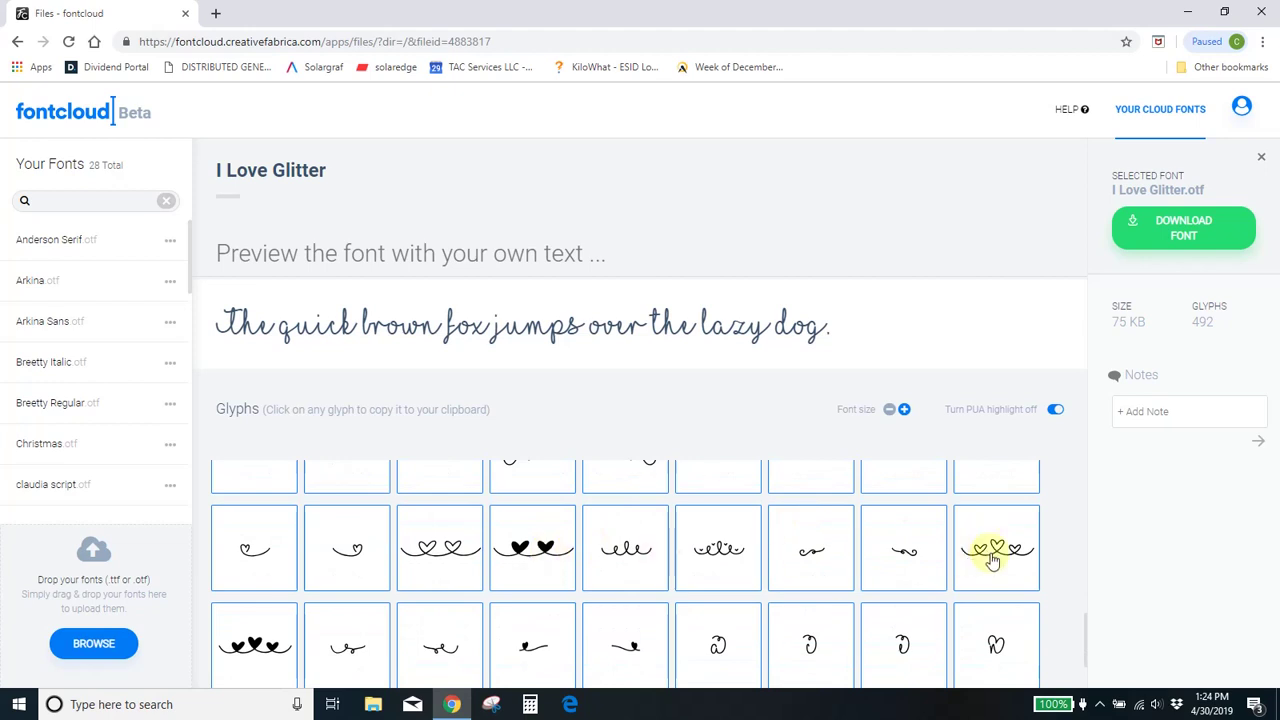
scroll(993, 558, down, 4)
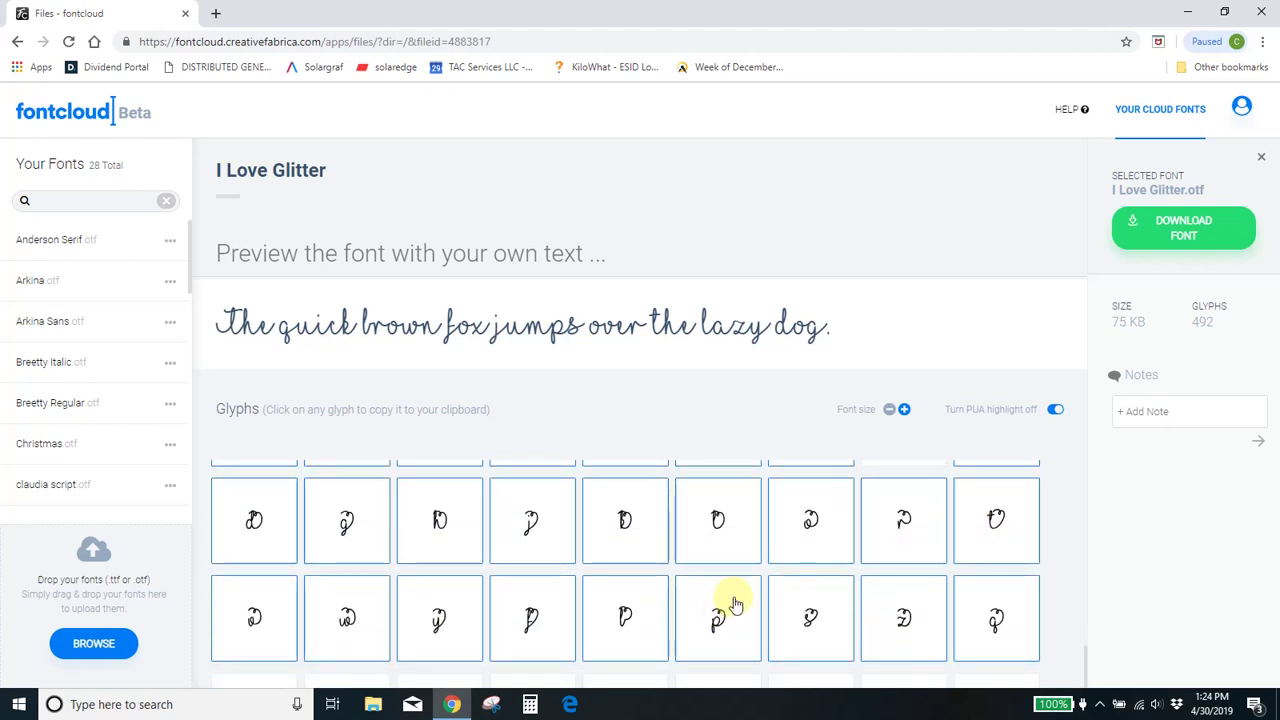
scroll(736, 600, down, 1)
scroll(743, 588, up, 5)
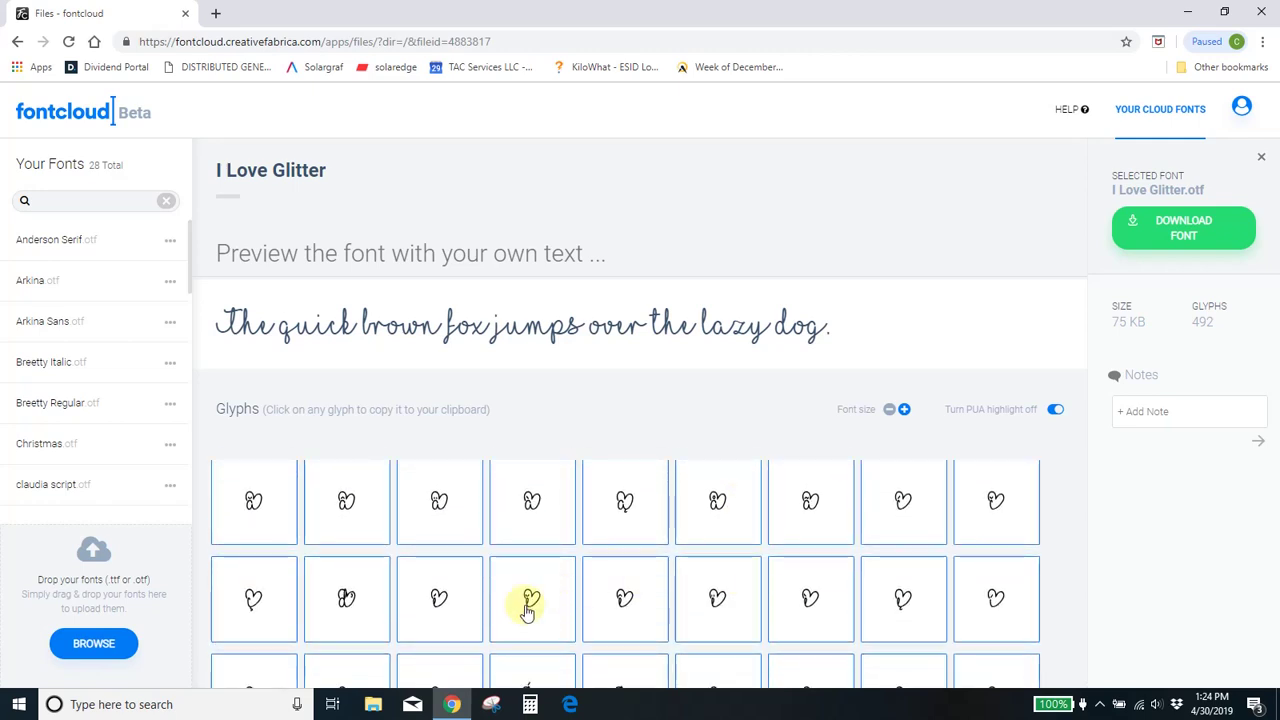
scroll(729, 569, down, 1)
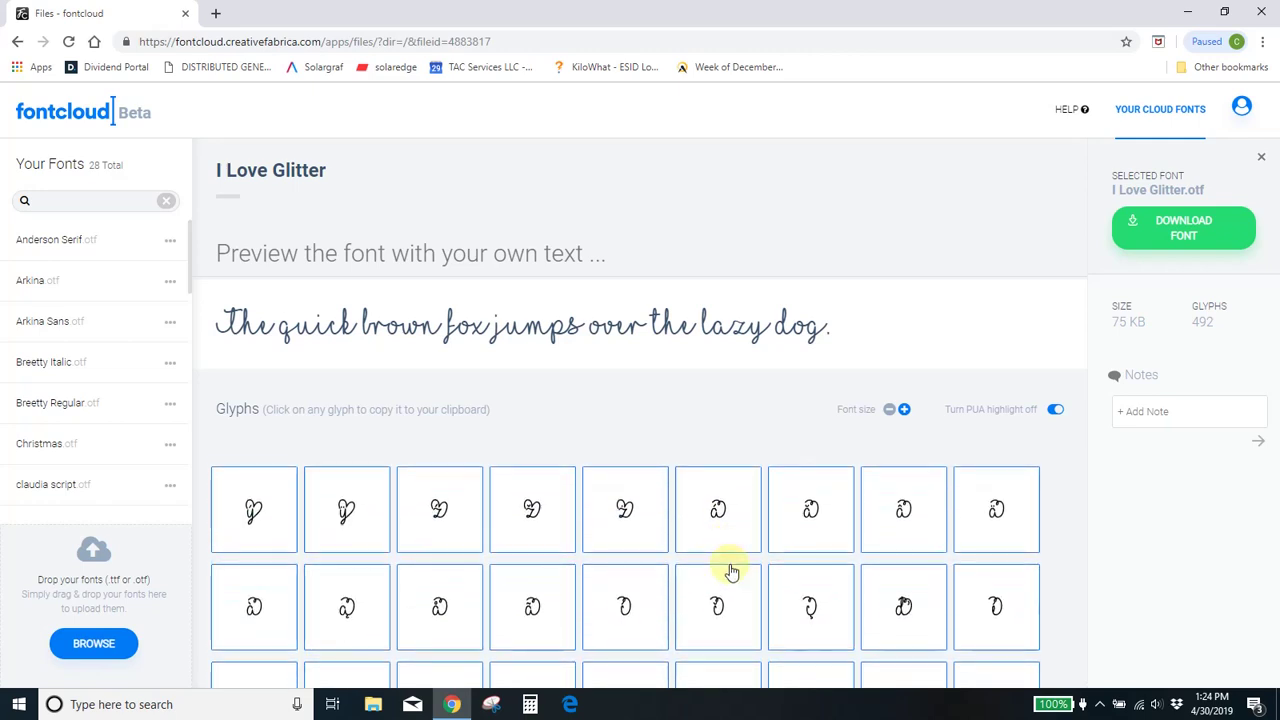
scroll(731, 571, down, 5)
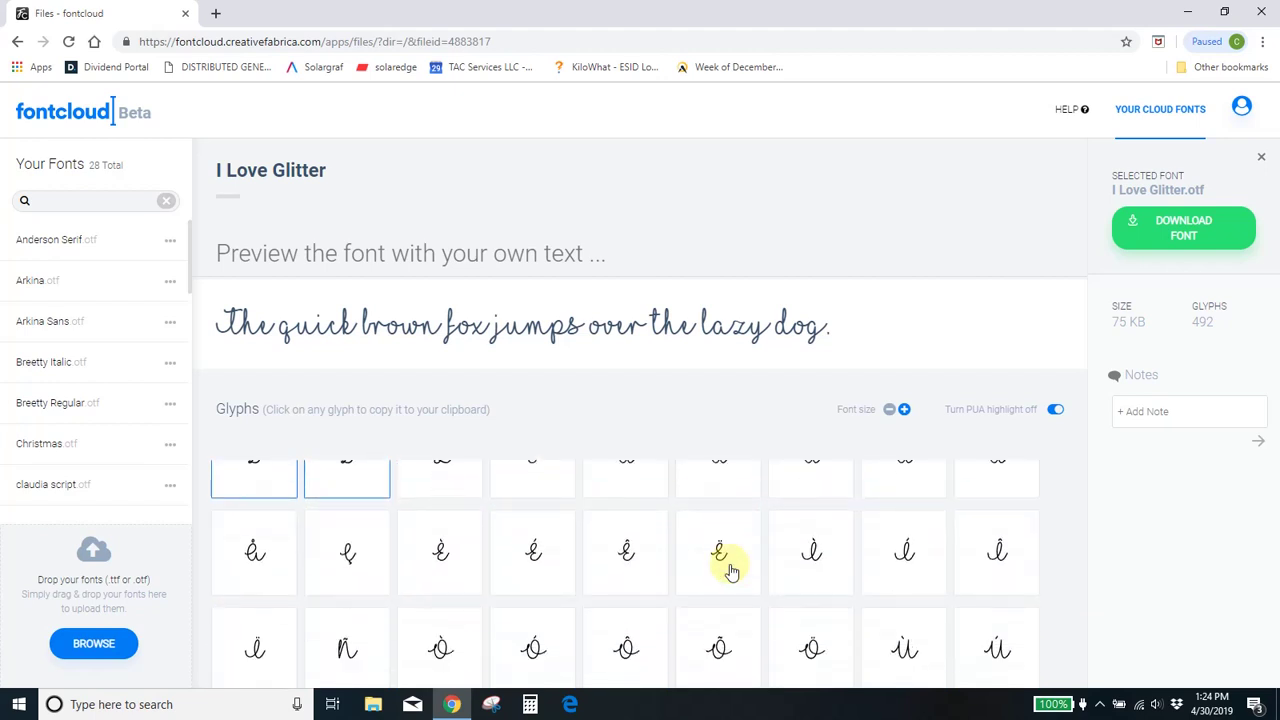
scroll(731, 571, down, 10)
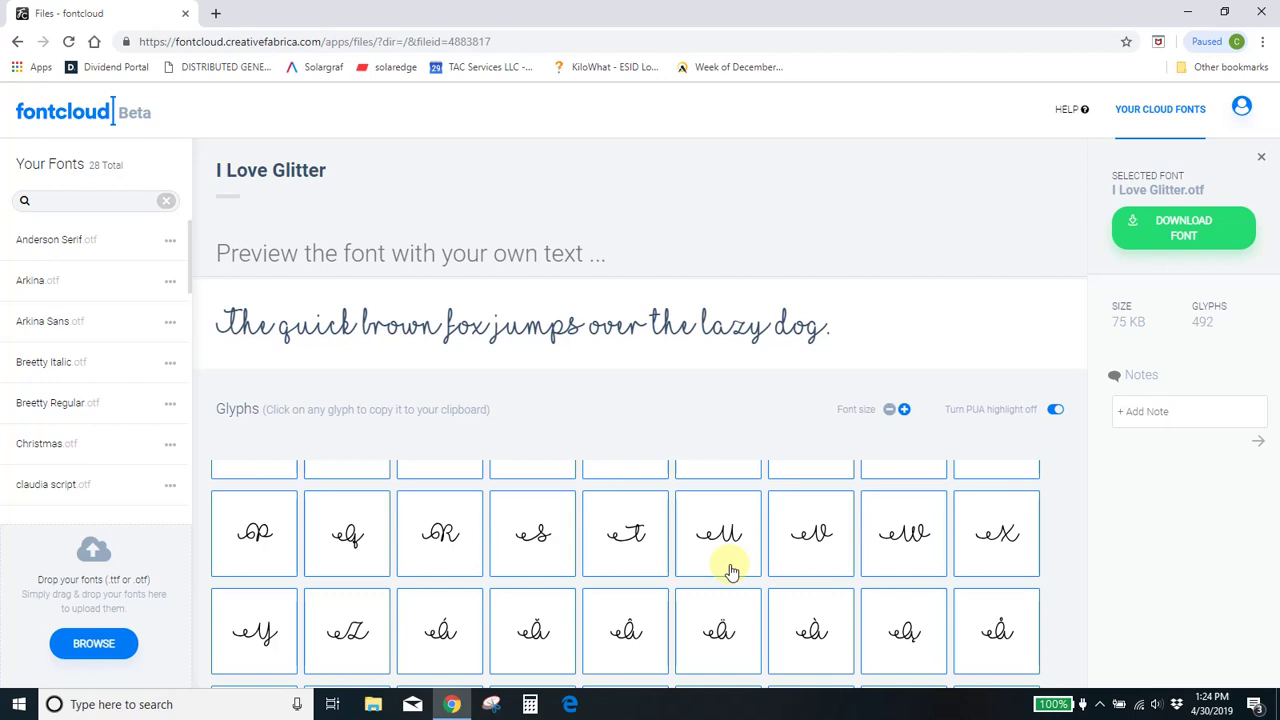
scroll(731, 571, down, 10)
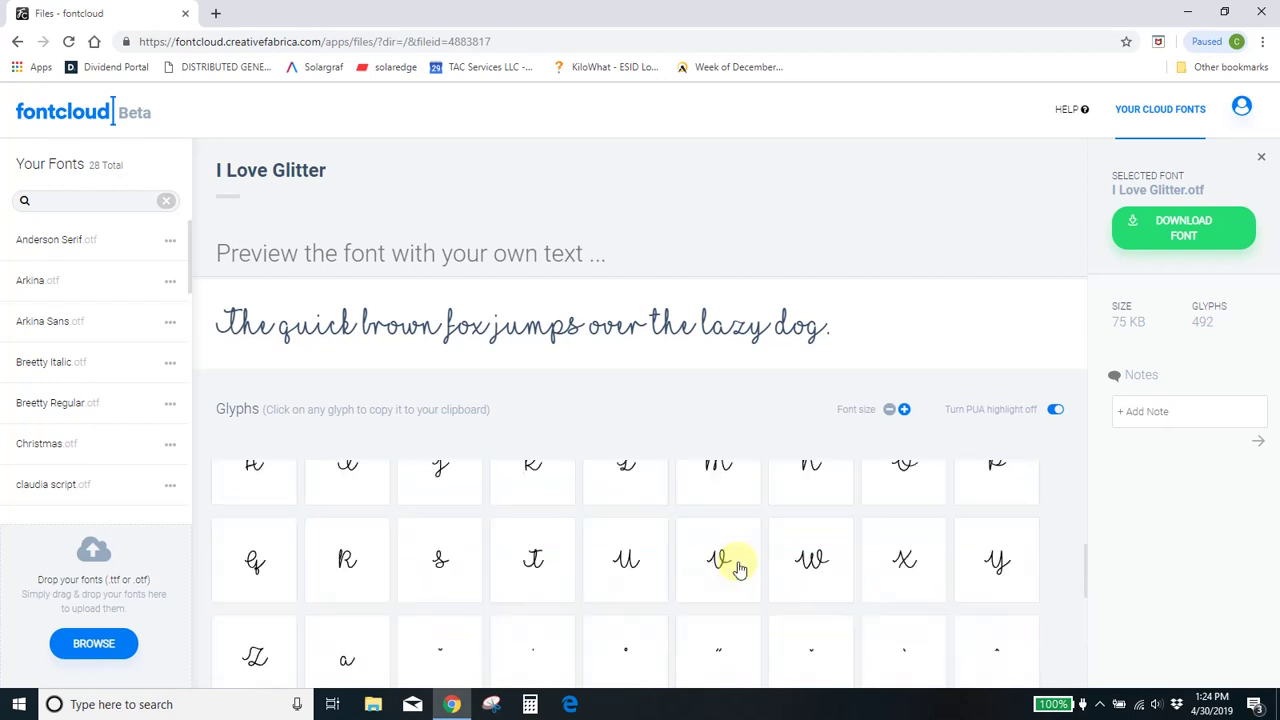
scroll(738, 568, down, 5)
click(380, 251)
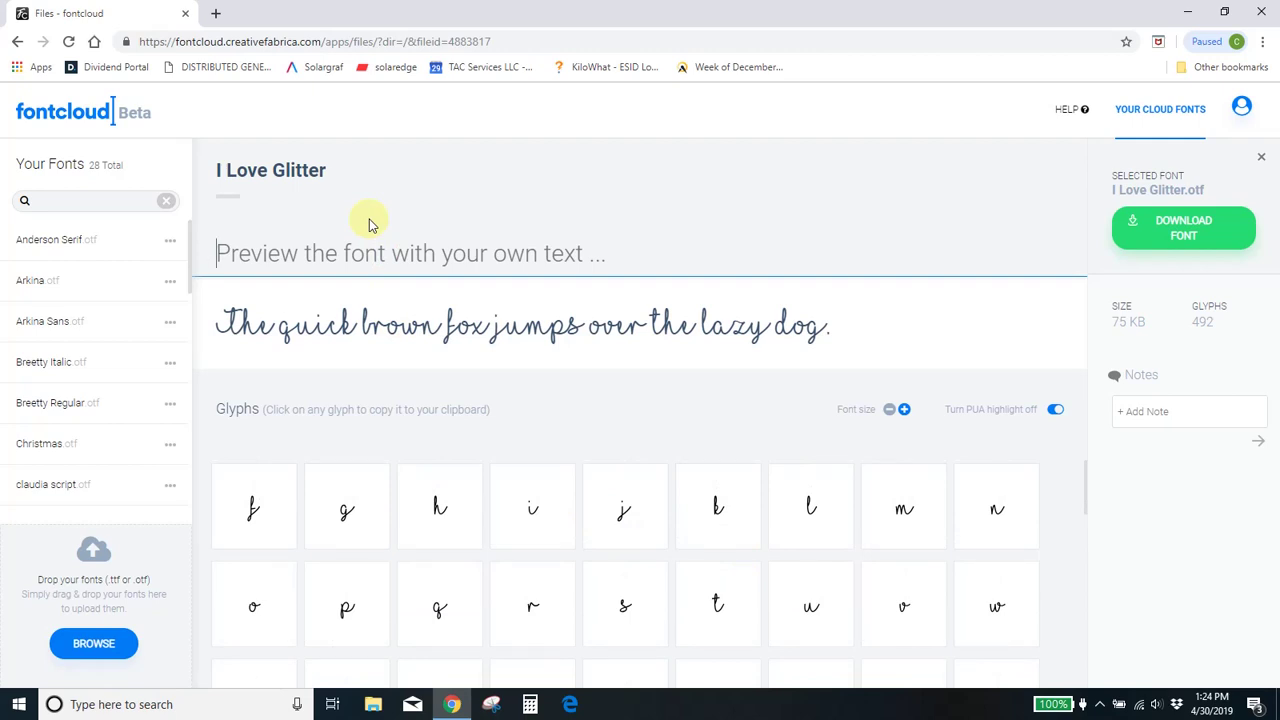
text(Crystal)
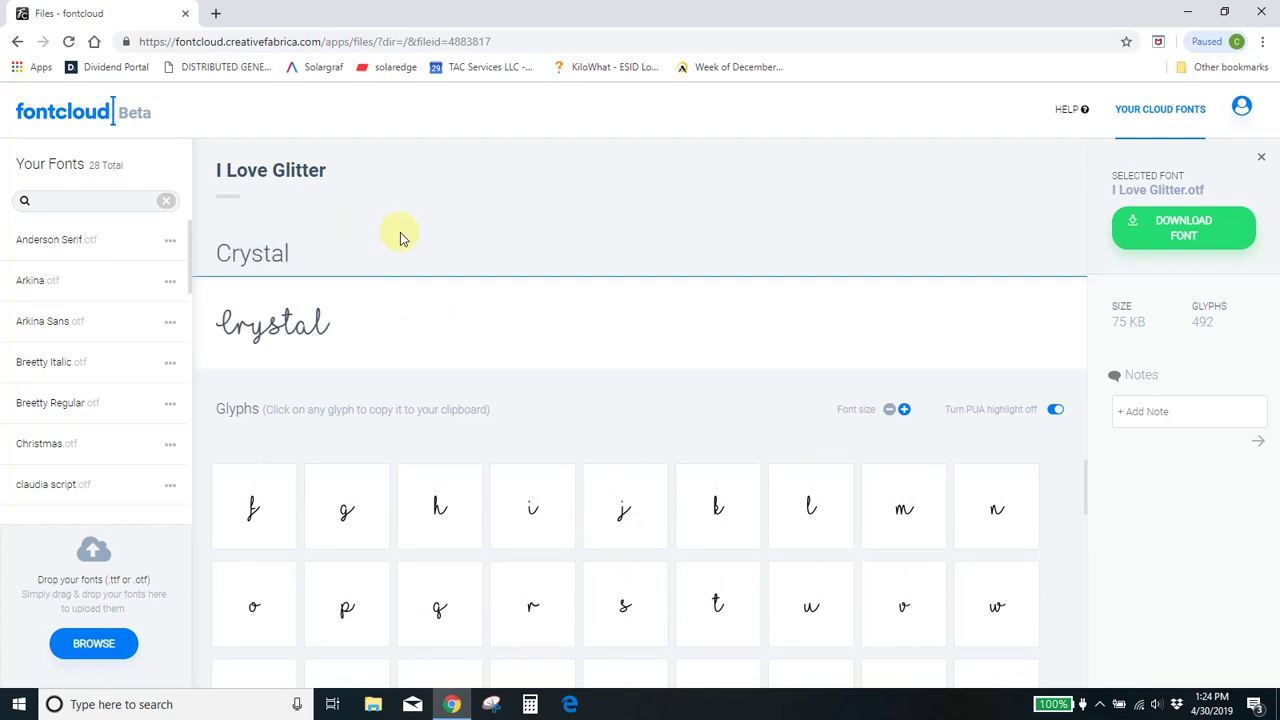
scroll(623, 500, up, 6)
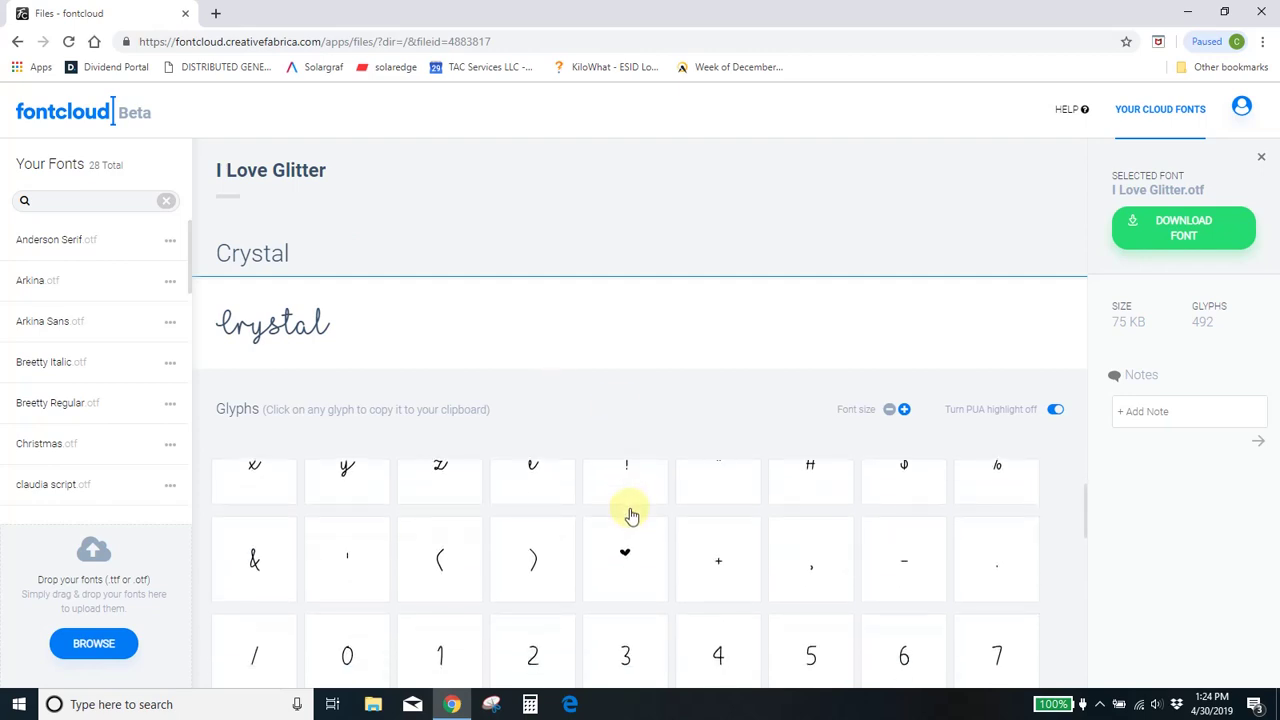
scroll(630, 514, down, 1)
scroll(630, 514, down, 2)
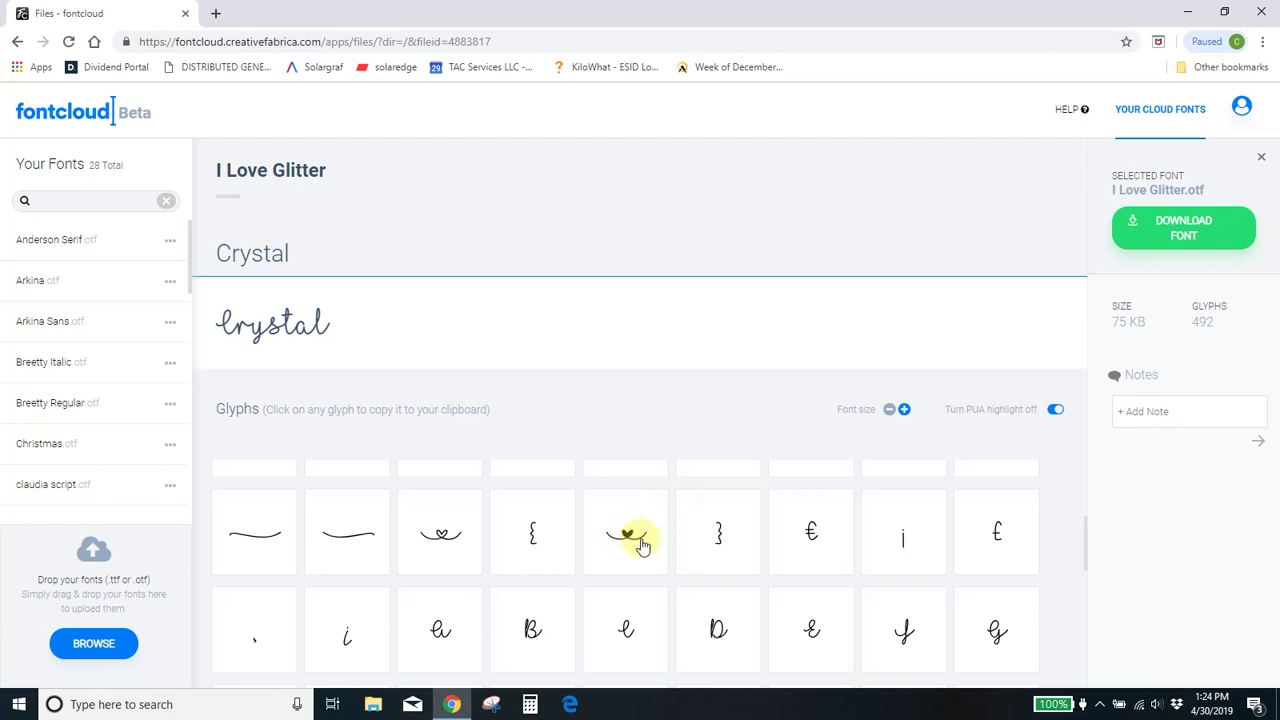
scroll(632, 540, up, 1)
scroll(637, 549, down, 2)
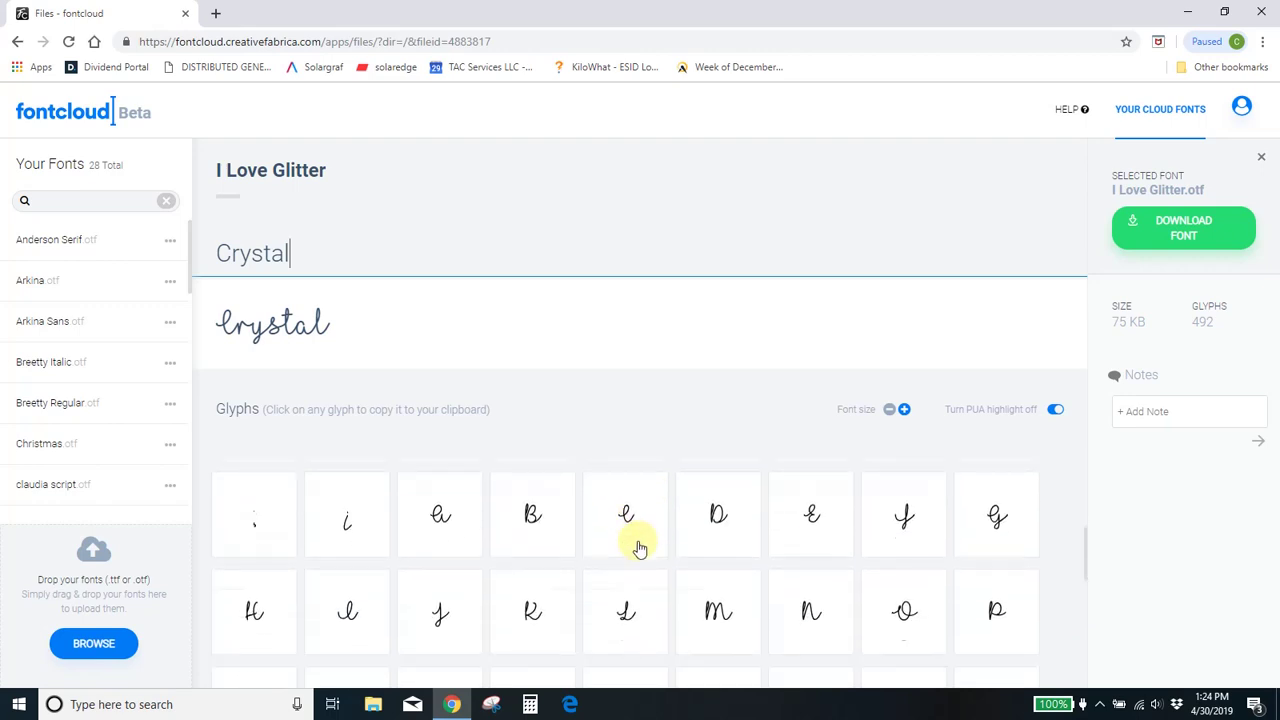
scroll(637, 545, up, 2)
click(361, 621)
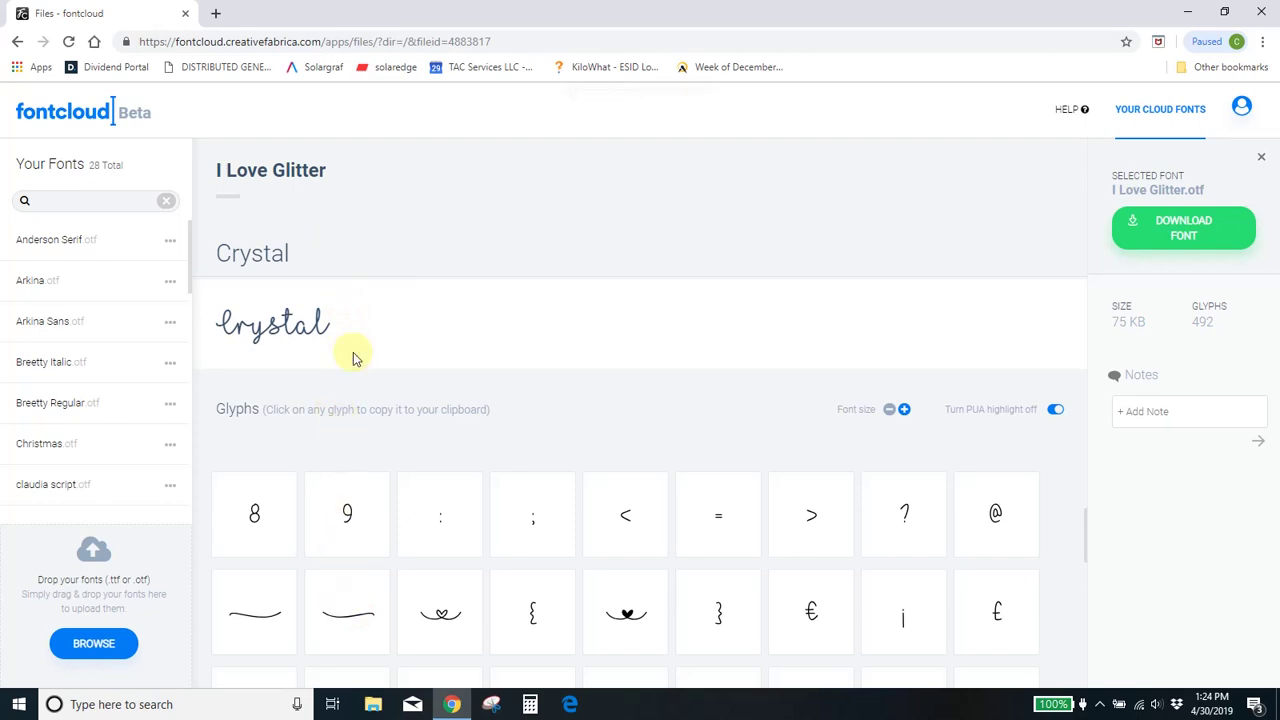
click(306, 258)
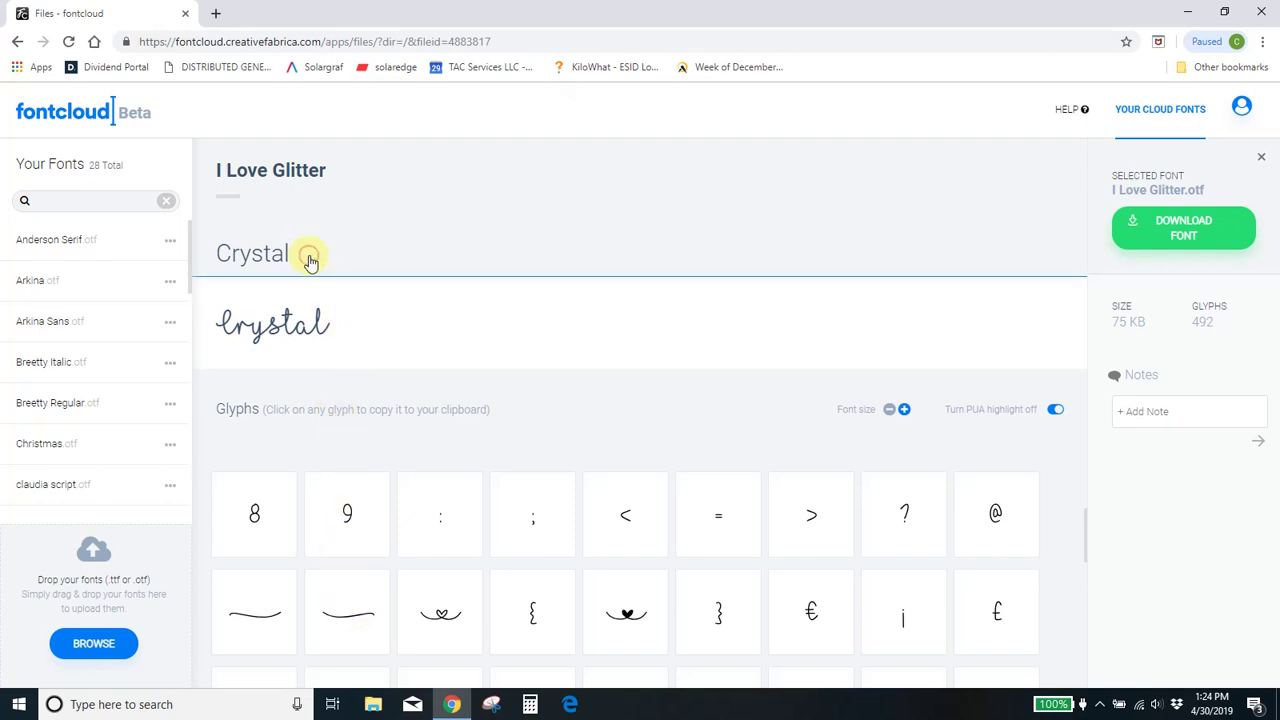
key(ctrl+v)
click(253, 622)
click(212, 255)
key(ctrl+v)
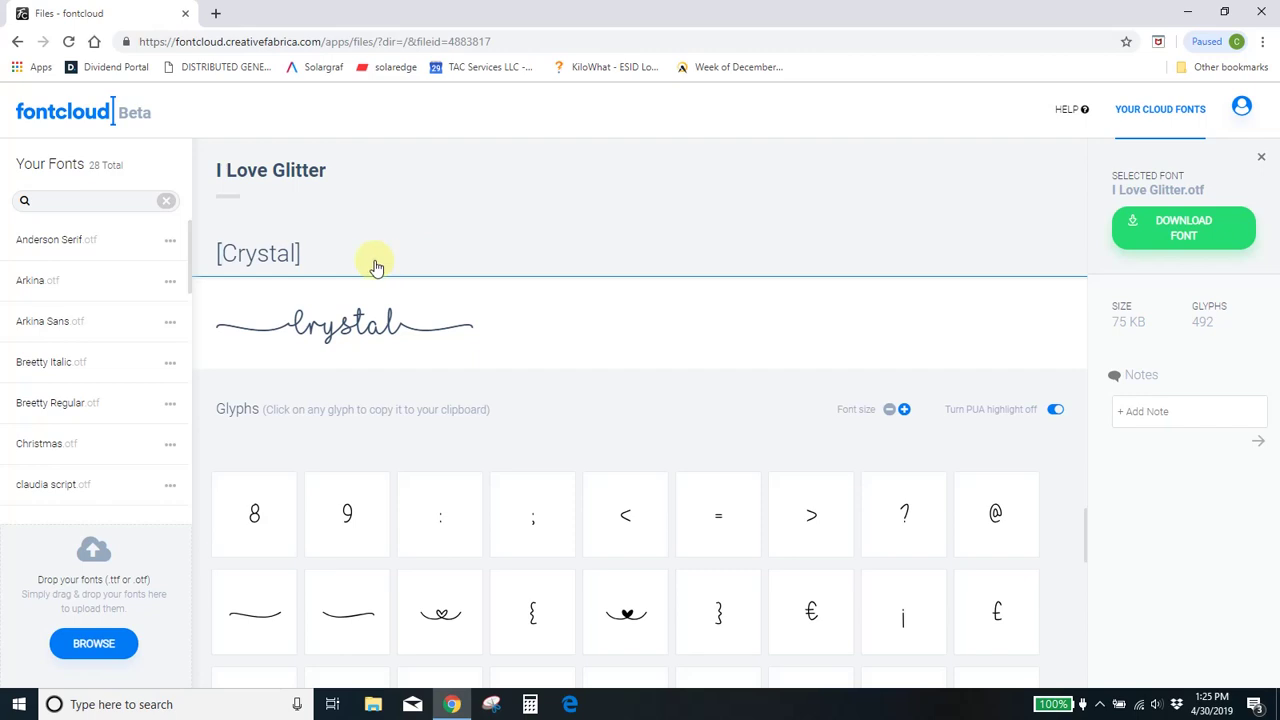
key(BackSpace)
key(BackSpace)
key(BackSpace)
key(BackSpace)
key(BackSpace)
key(BackSpace)
key(BackSpace)
key(BackSpace)
key(BackSpace)
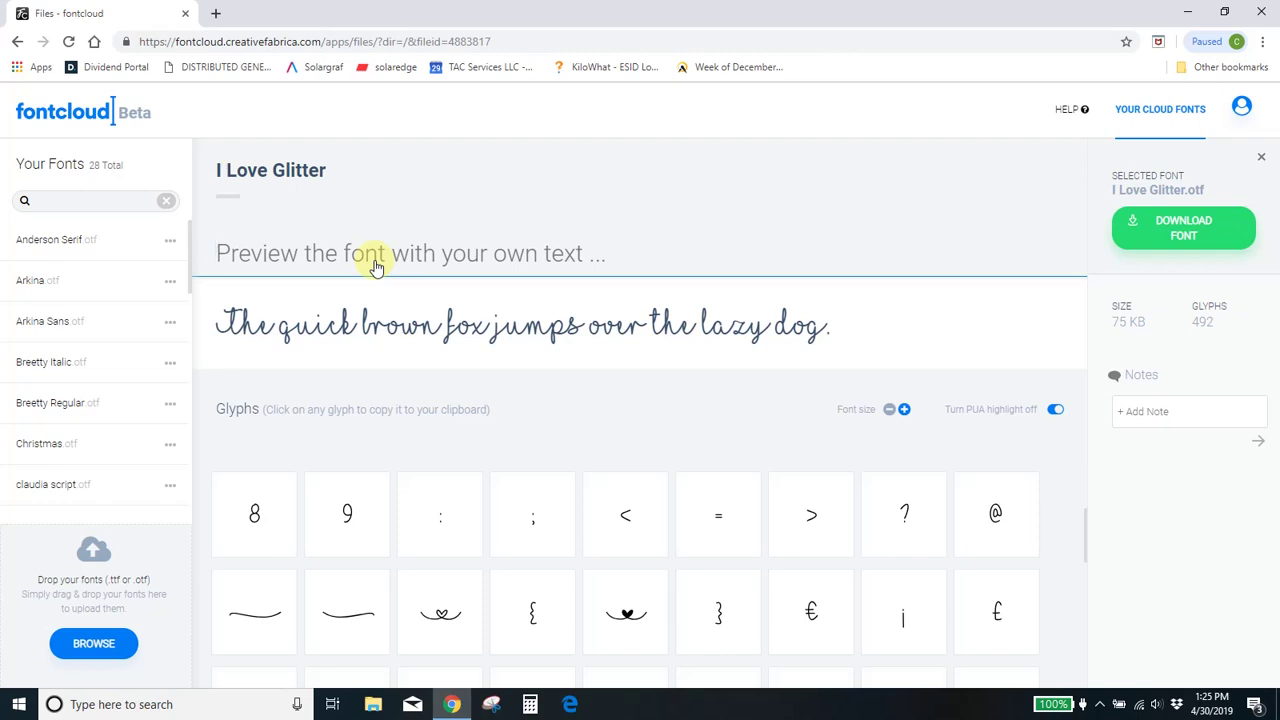
Step: Type [crystal] in I Love Glitter's preview, then delete the closing ] swash
text([)
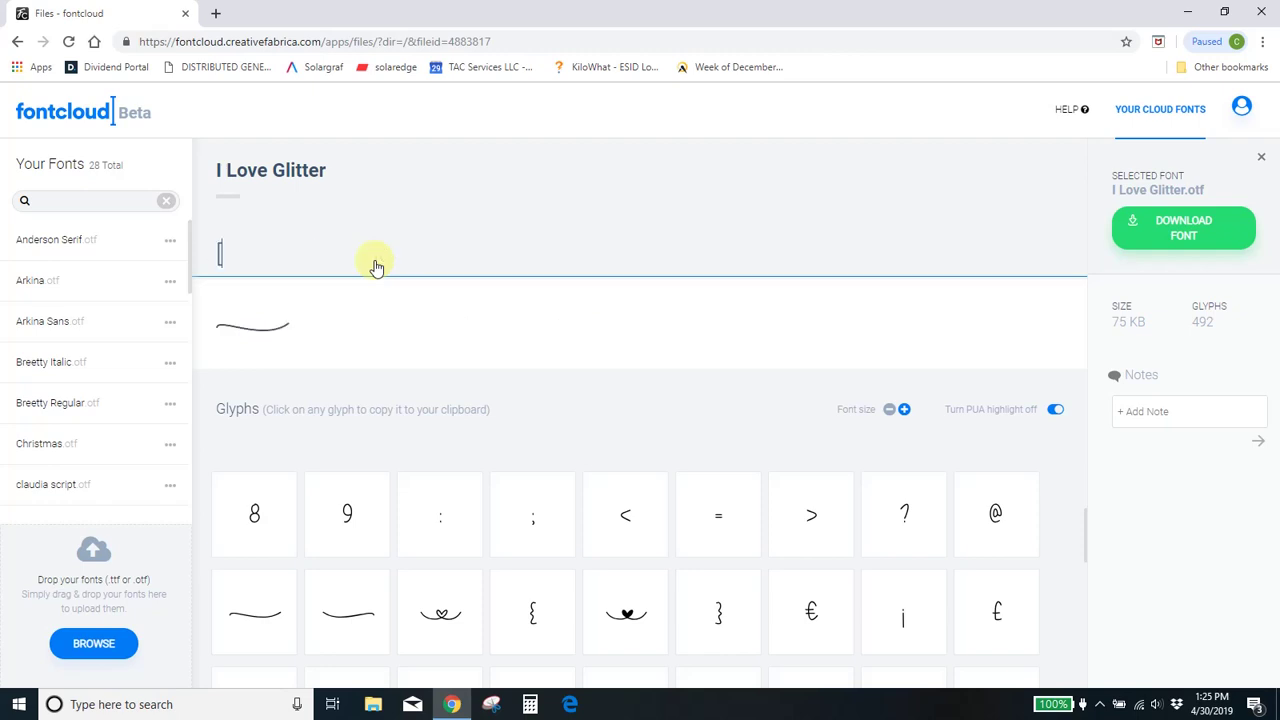
text(crystal)
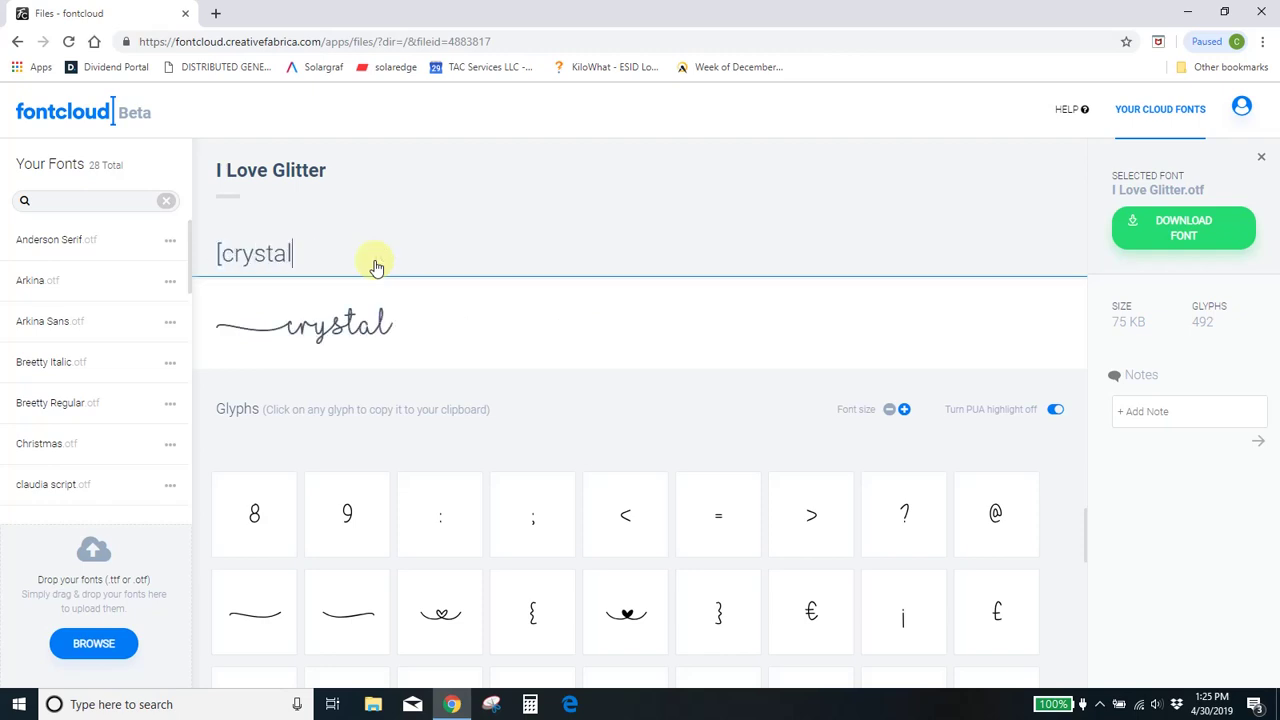
text(])
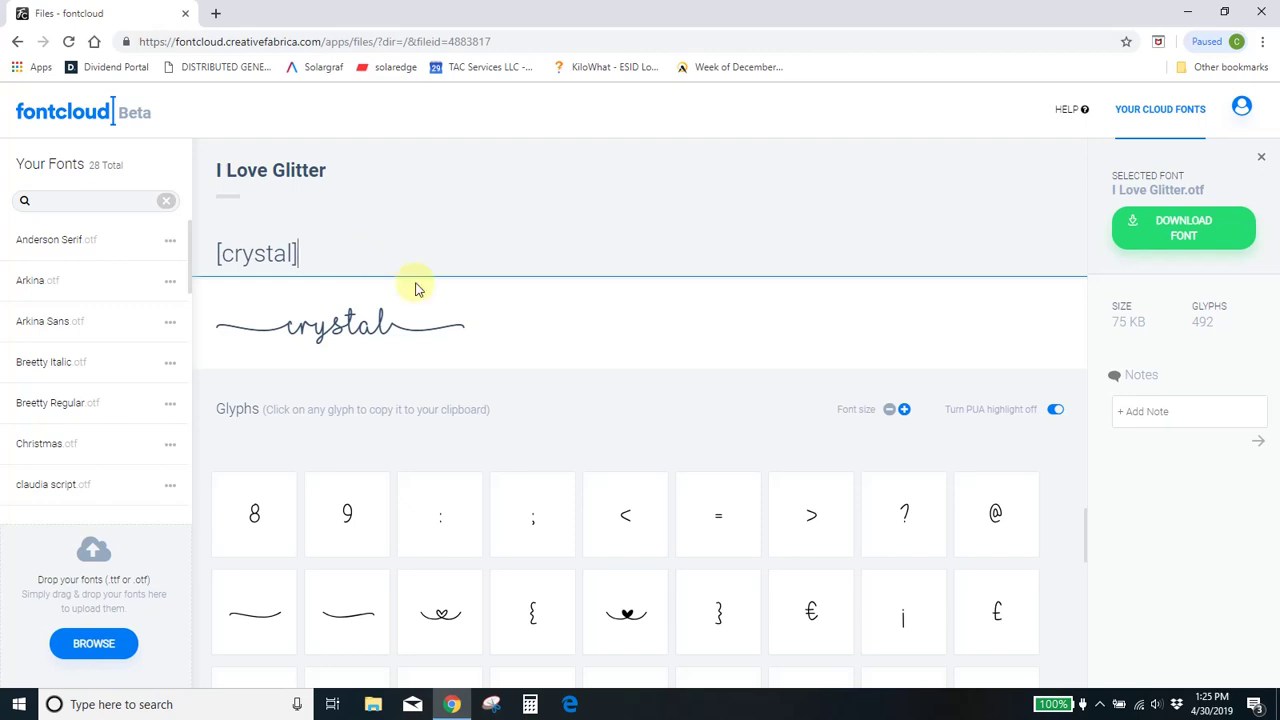
key(BackSpace)
Step: Paste the filled heart swash after crystal, then type dewal followed by ]
click(640, 620)
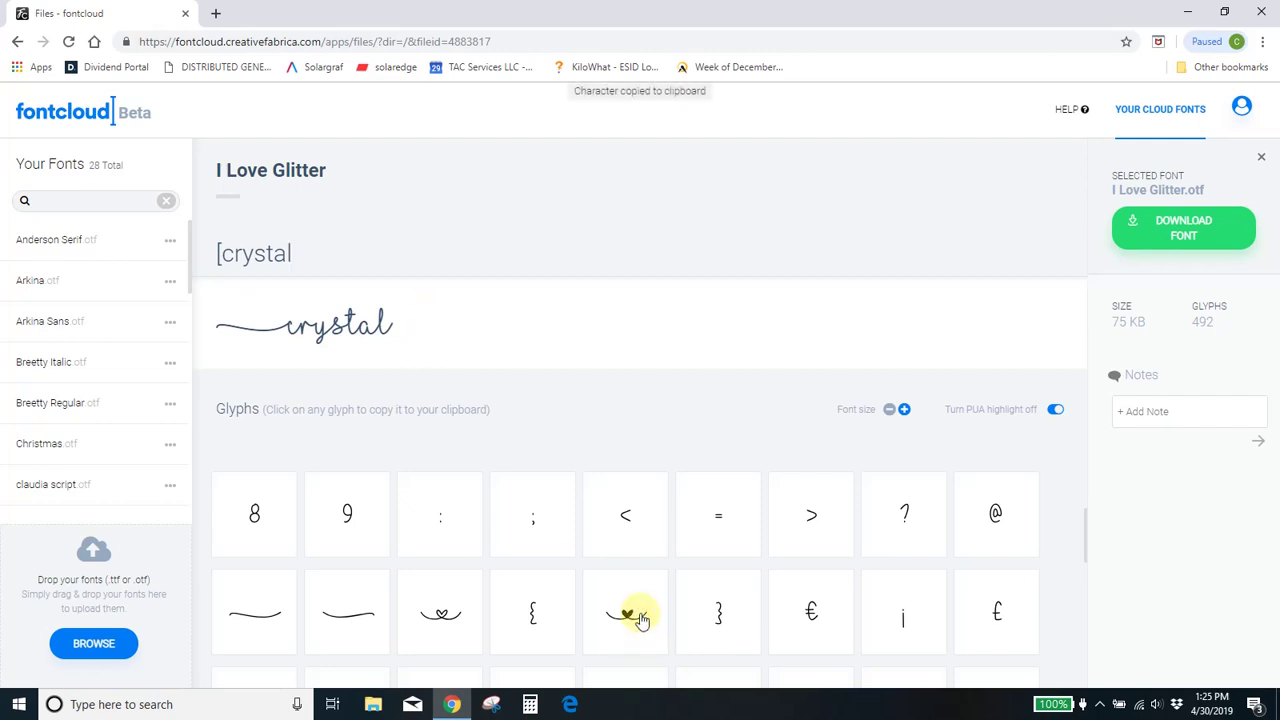
click(317, 257)
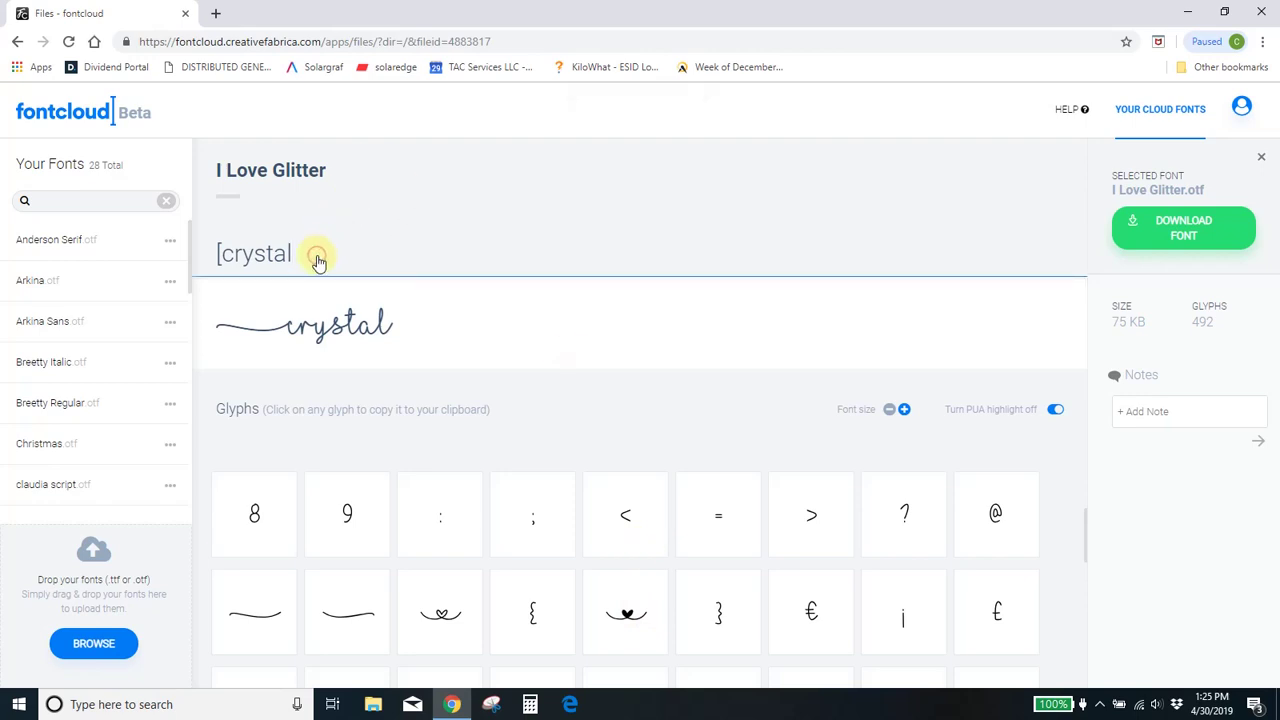
key(ctrl+v)
text(dewal)
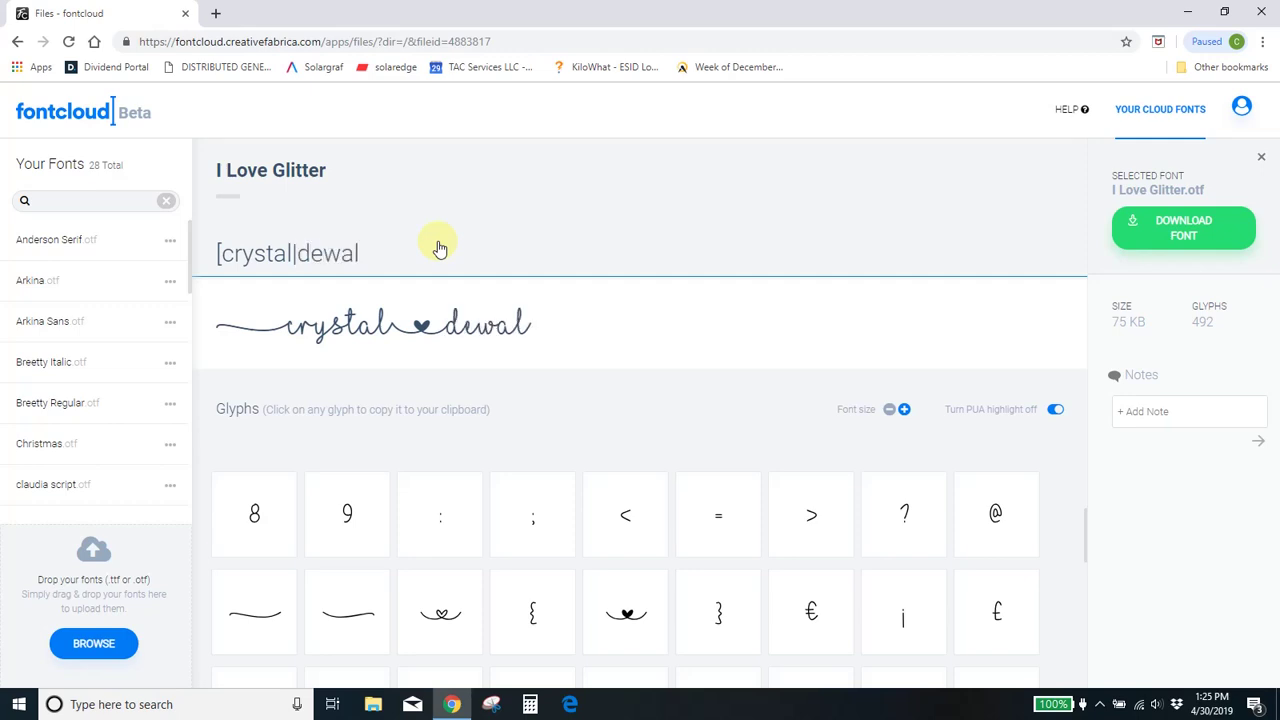
text(})
key(BackSpace)
text(])
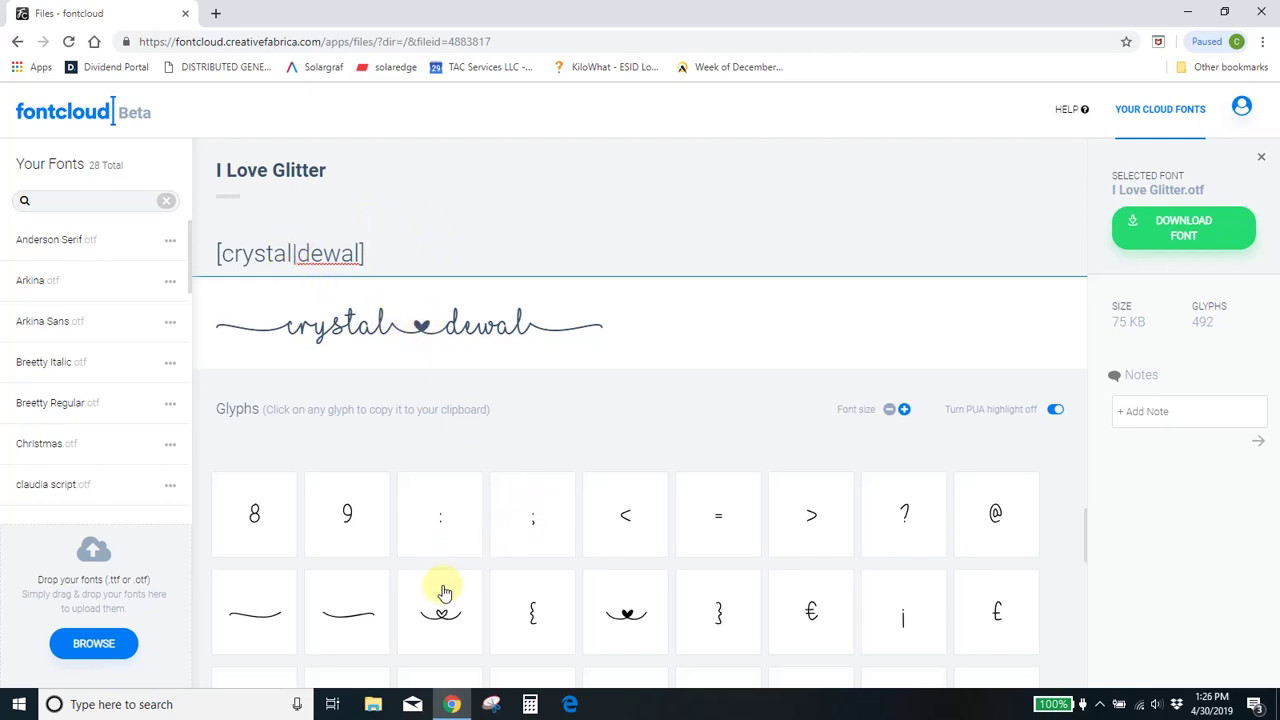
Step: Replace the heart between the two words with the looped heart swash glyph
click(443, 620)
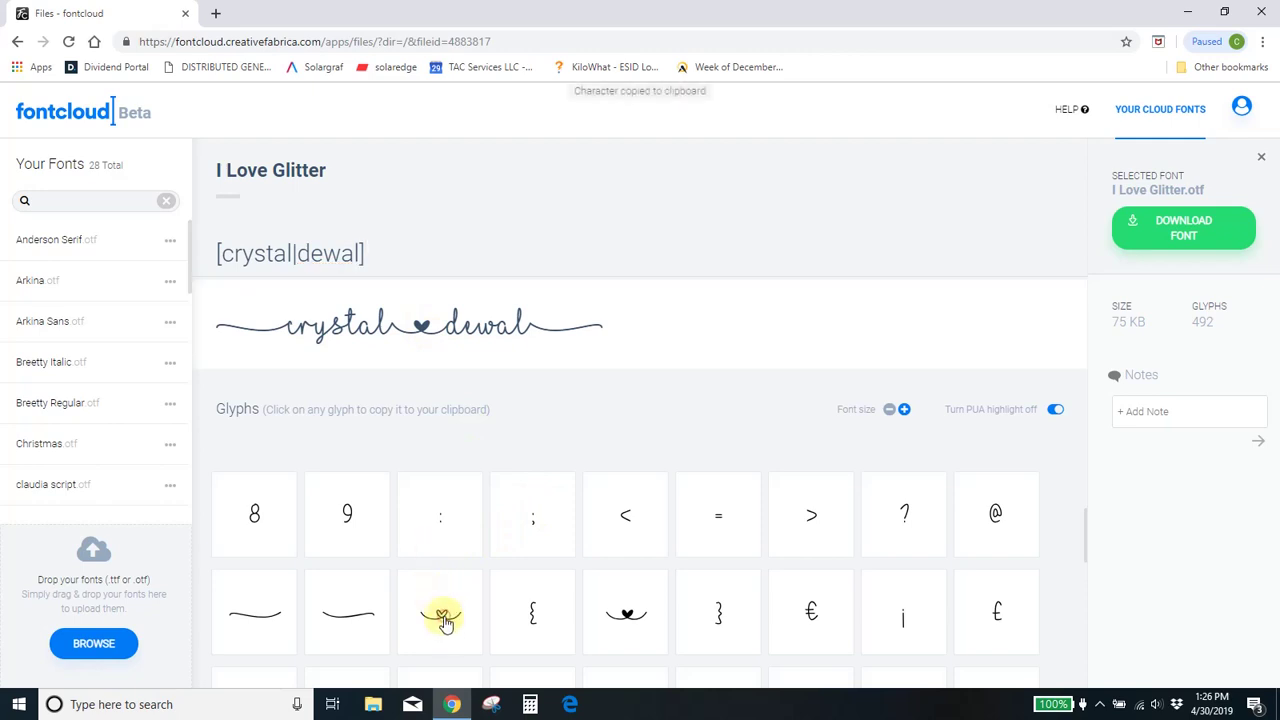
click(308, 270)
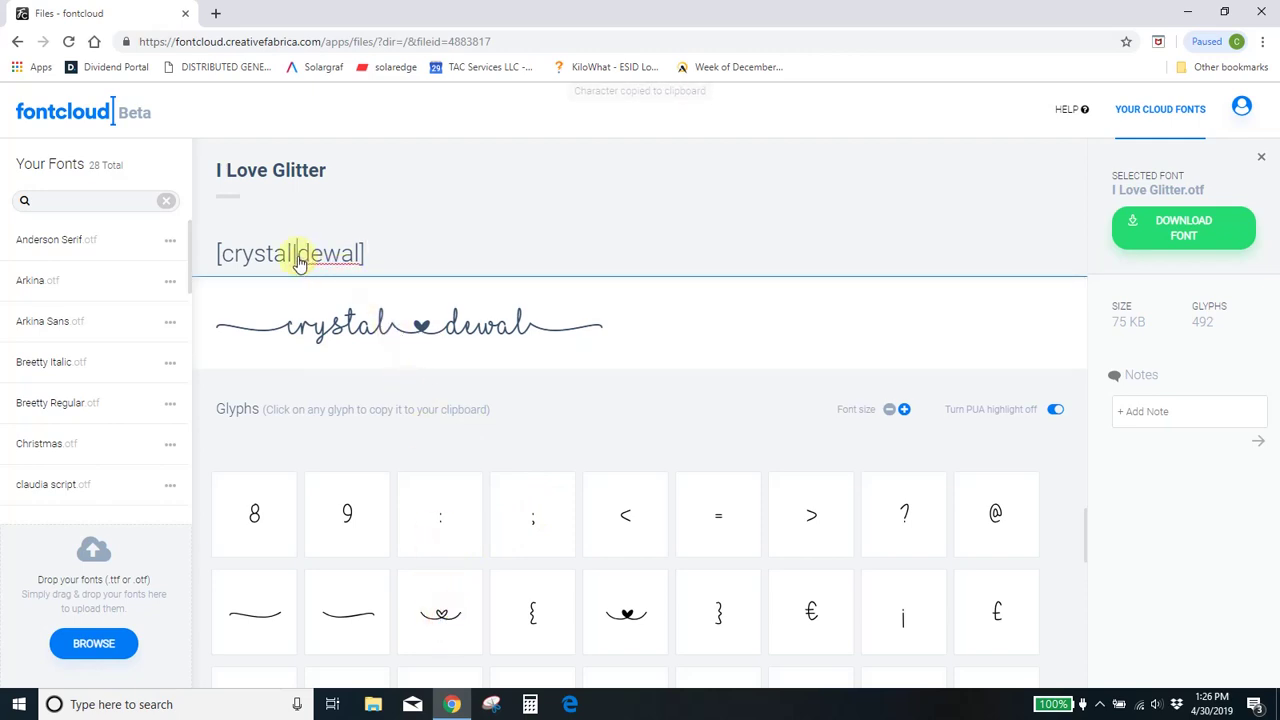
key(BackSpace)
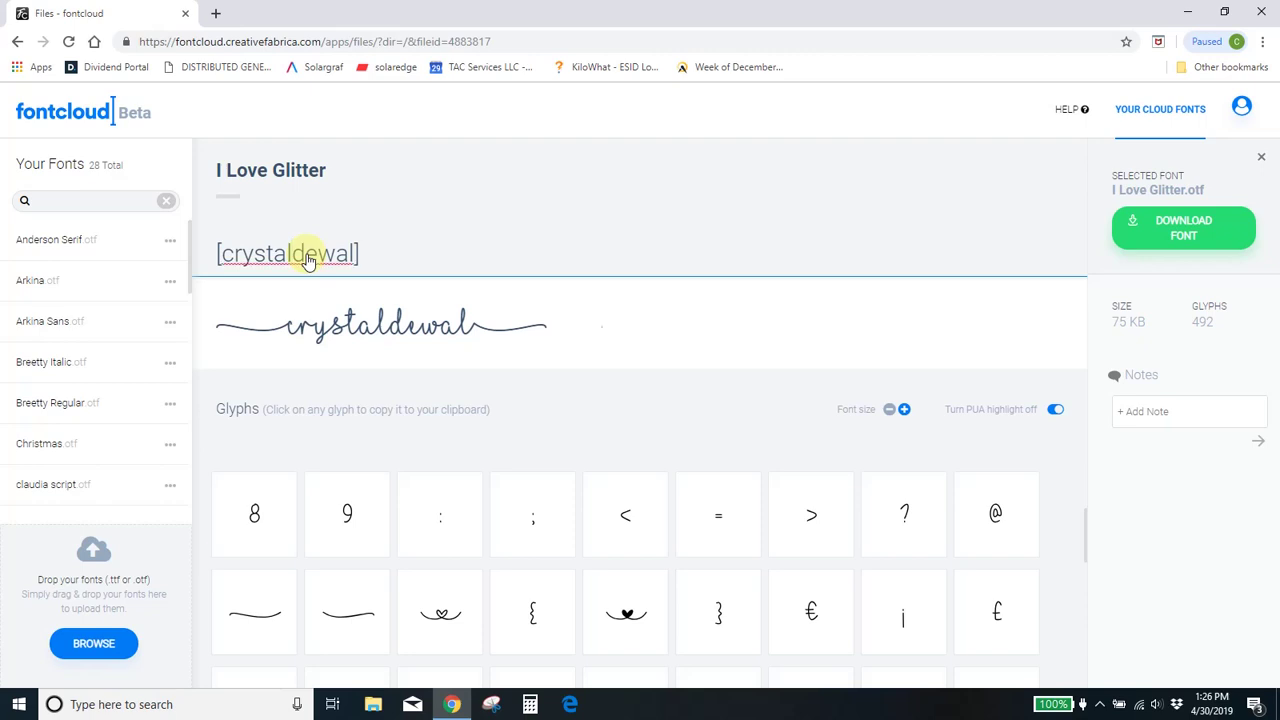
key(ctrl+v)
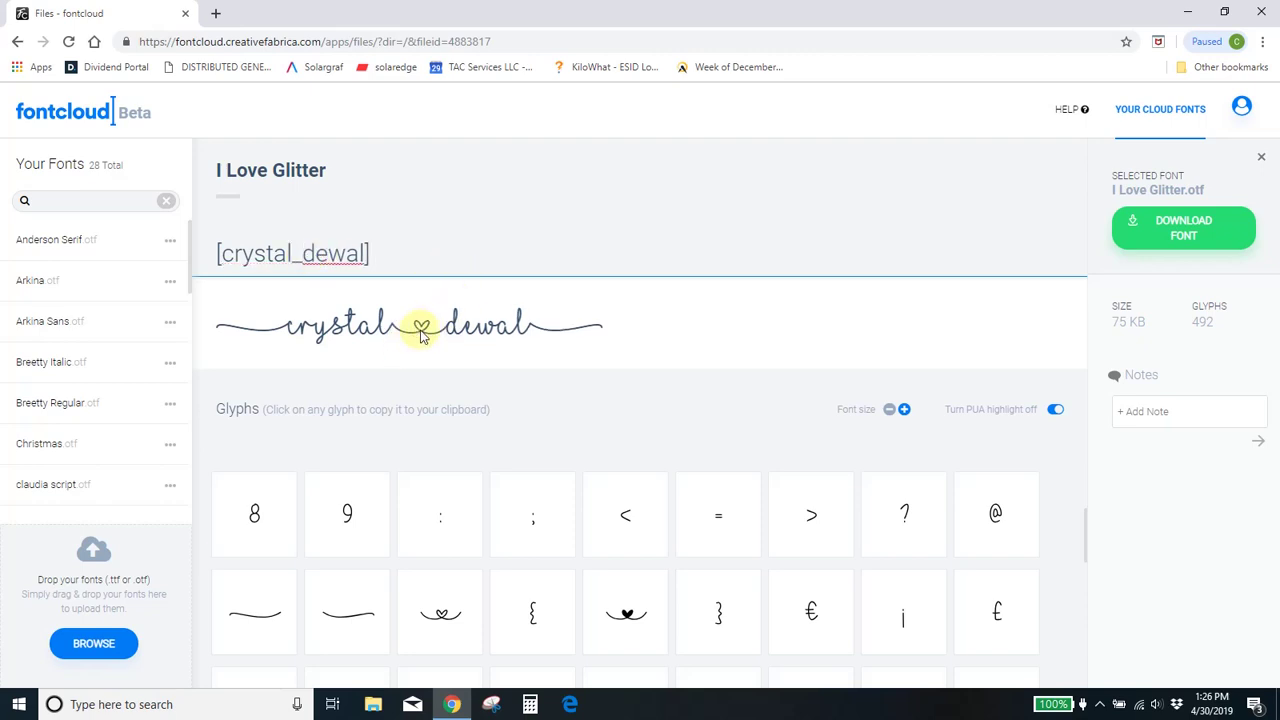
Step: Clear the preview text and retype it as [crystal_dewal]
click(428, 264)
key(BackSpace)
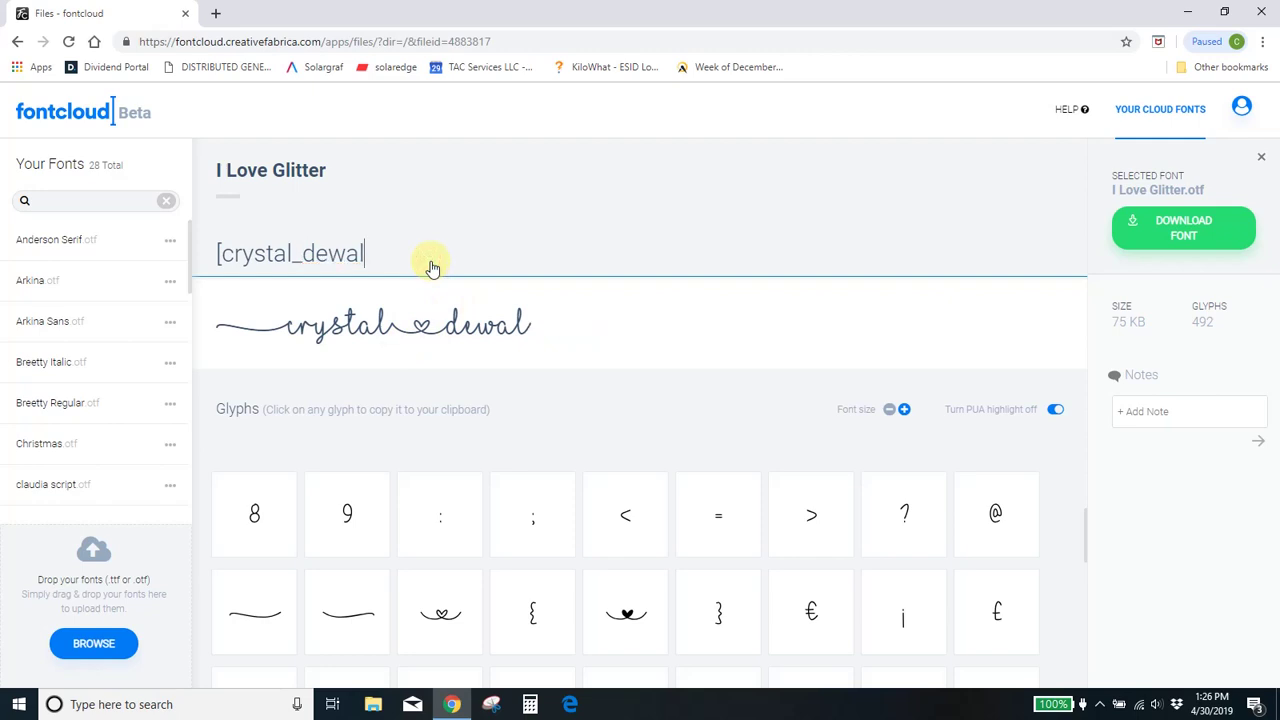
key(BackSpace)
key(BackSpace)
key(BackSpace)
key(BackSpace)
key(BackSpace)
key(BackSpace)
key(BackSpace)
key(BackSpace)
key(BackSpace)
key(BackSpace)
key(BackSpace)
key(BackSpace)
key(BackSpace)
key(BackSpace)
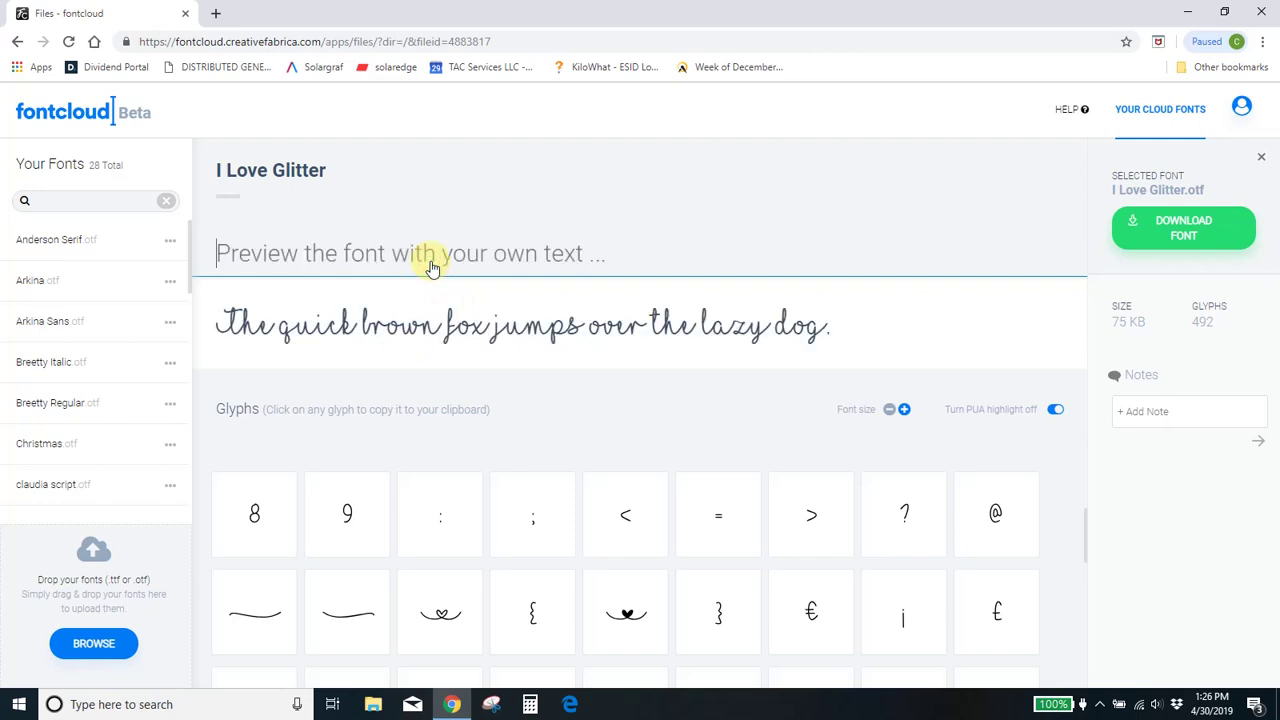
text([crystal)
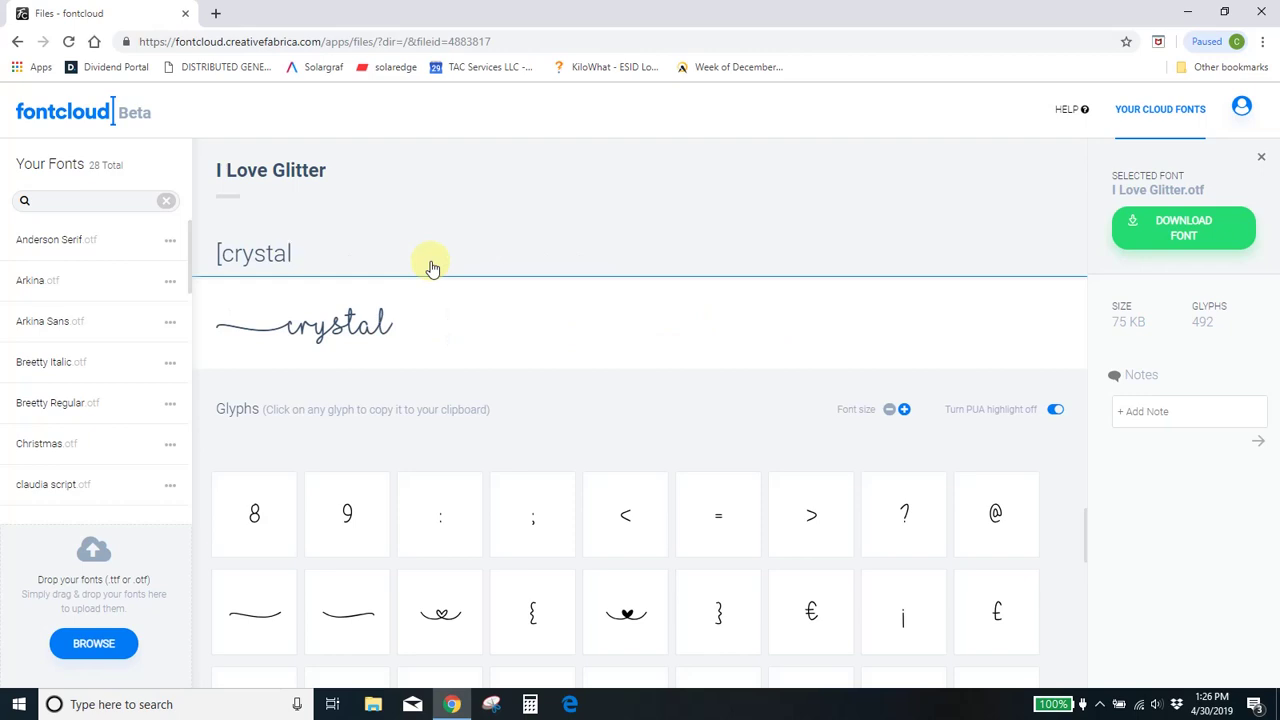
text(_dewal)
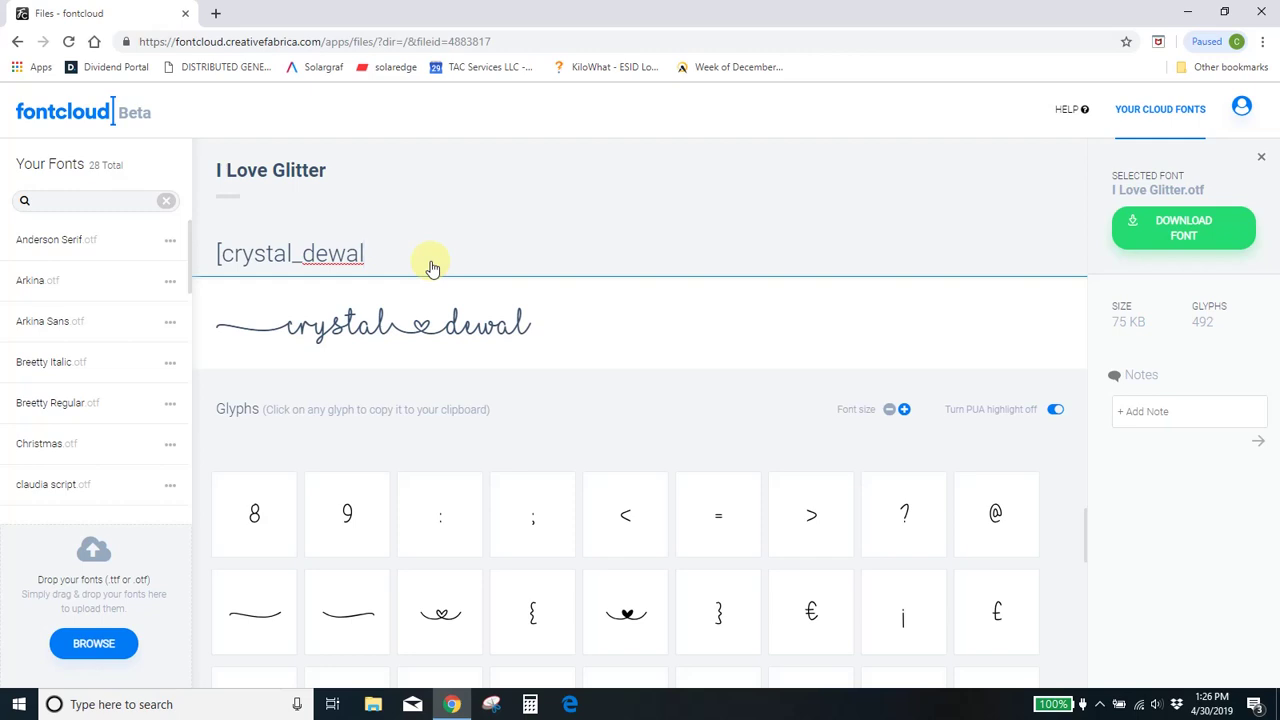
text(])
Step: Copy the heart glyph and paste it at the end of the preview text
scroll(810, 600, up, 3)
click(634, 564)
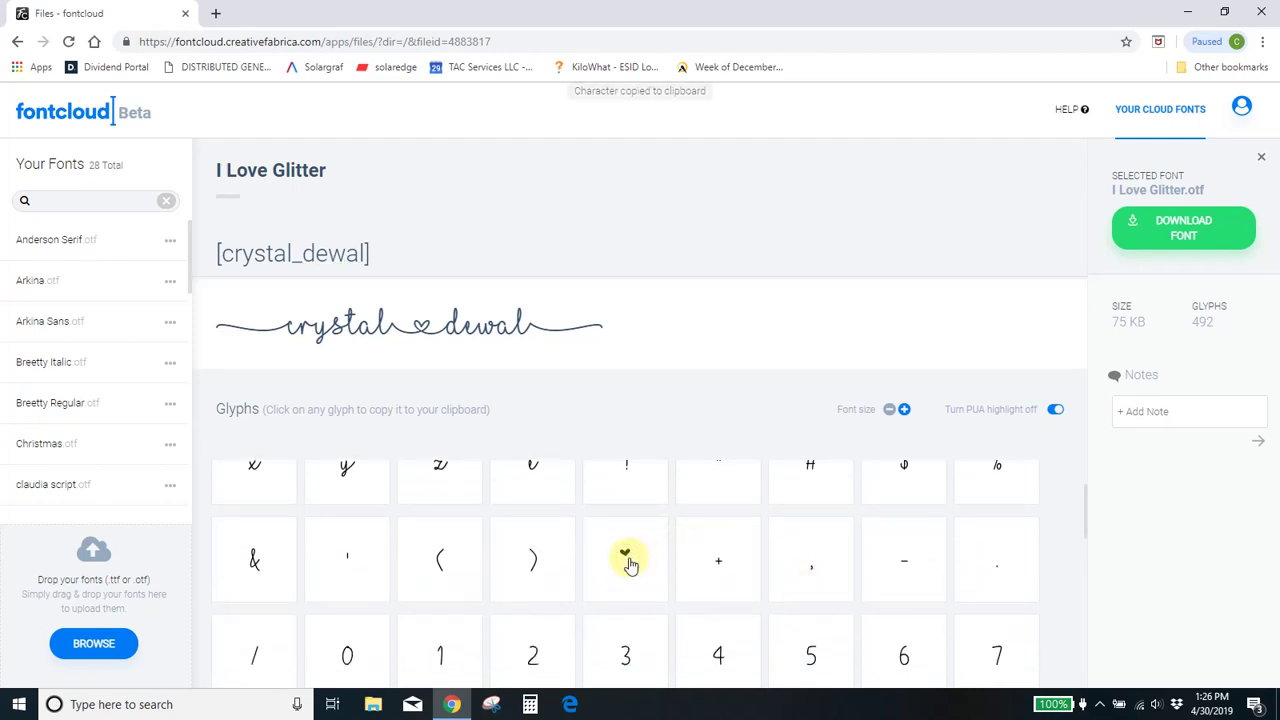
click(482, 271)
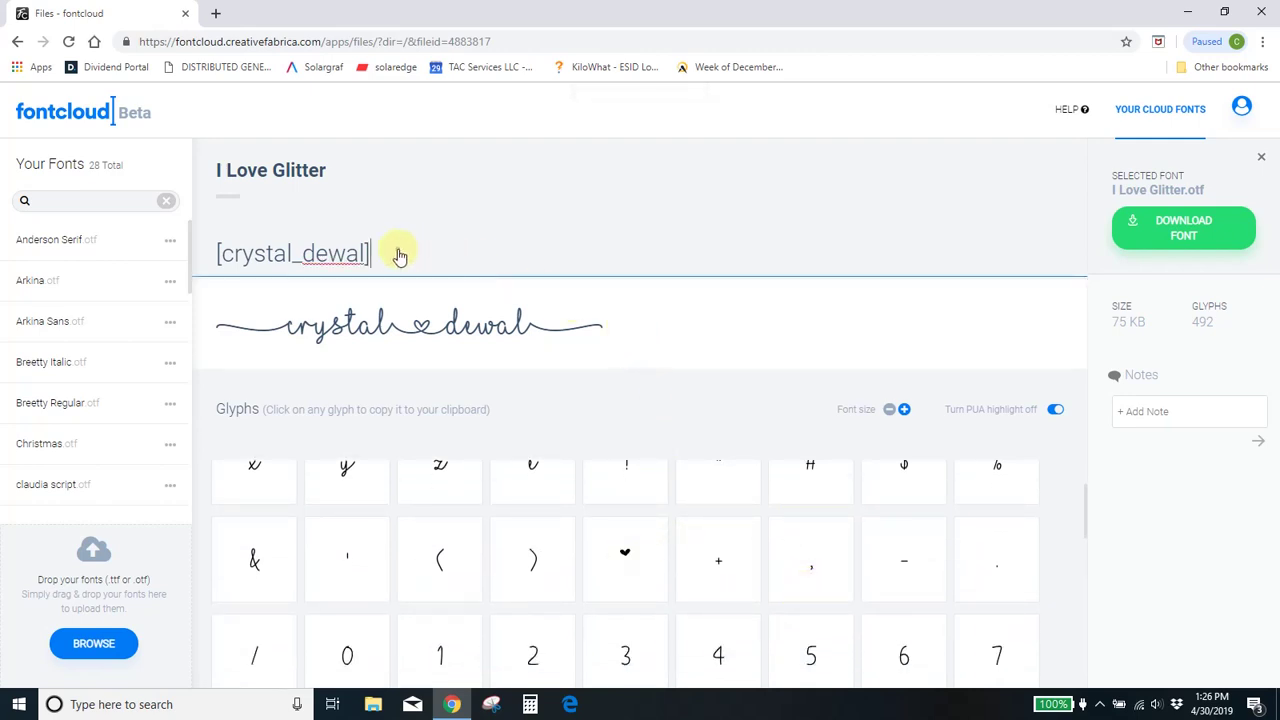
key(ctrl+v)
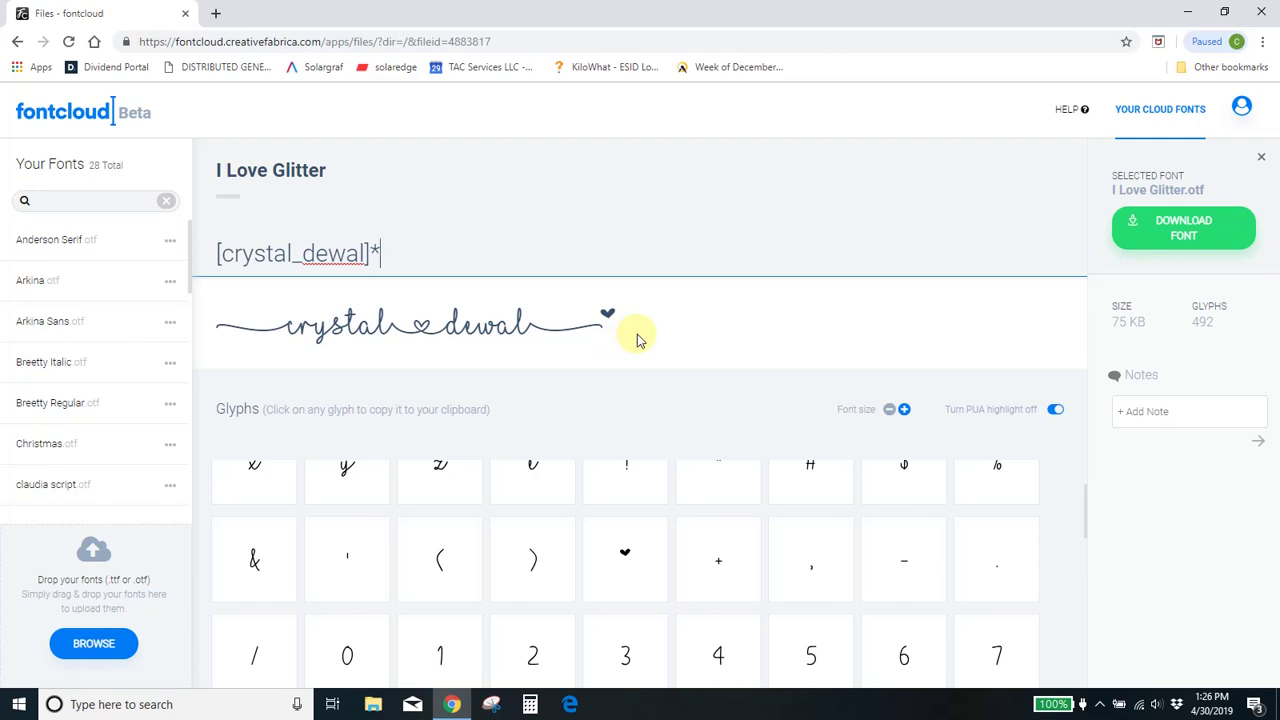
Step: Add * at the start of the preview text, removing a stray 8
click(214, 327)
click(223, 251)
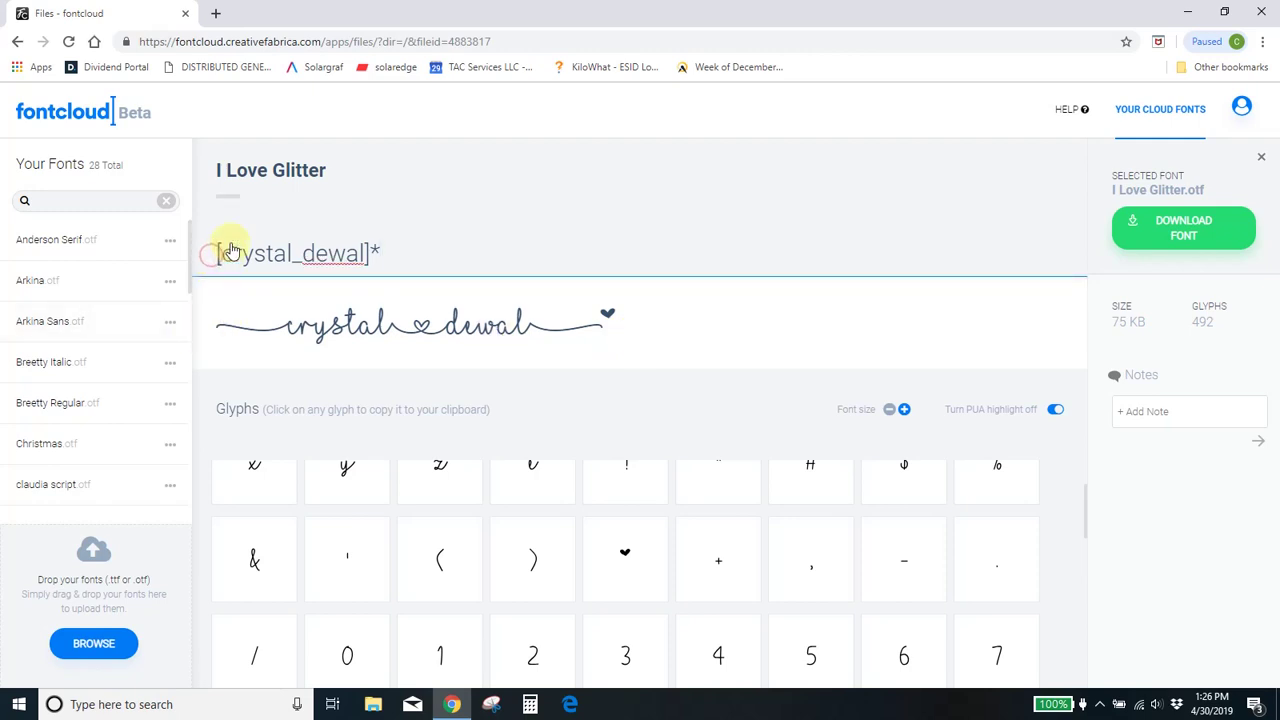
text(8)
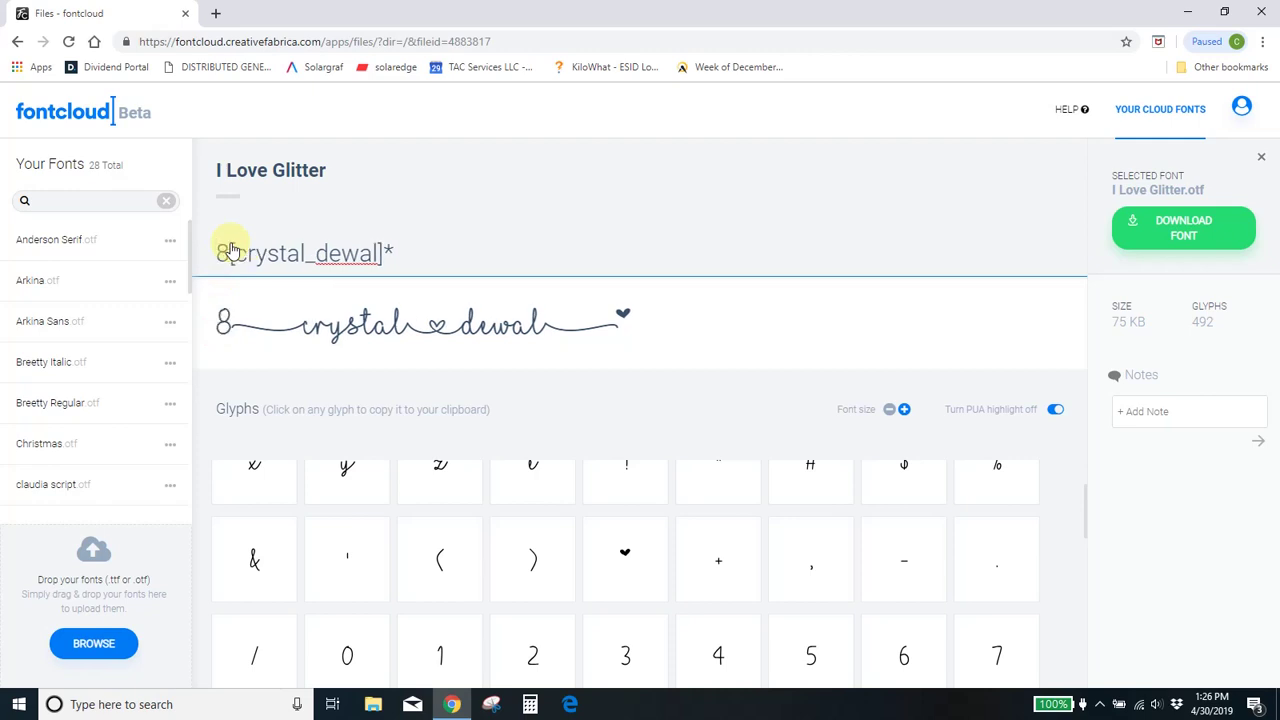
key(BackSpace)
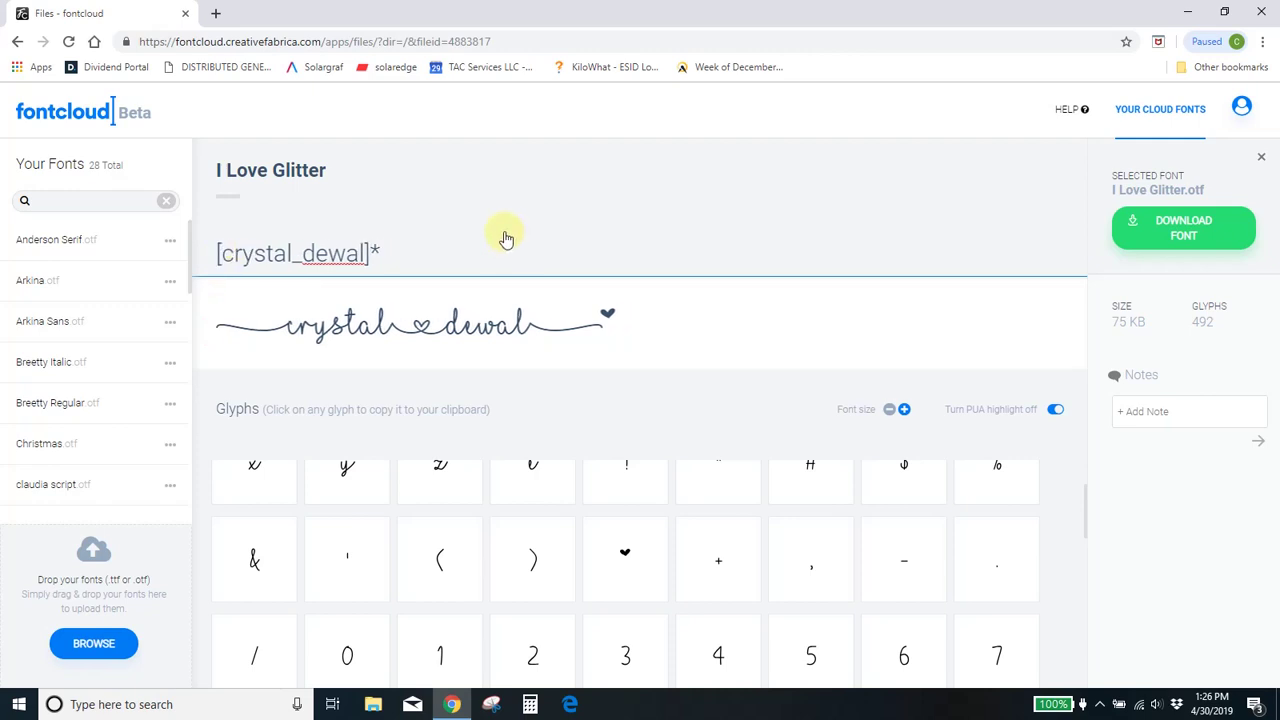
text(*)
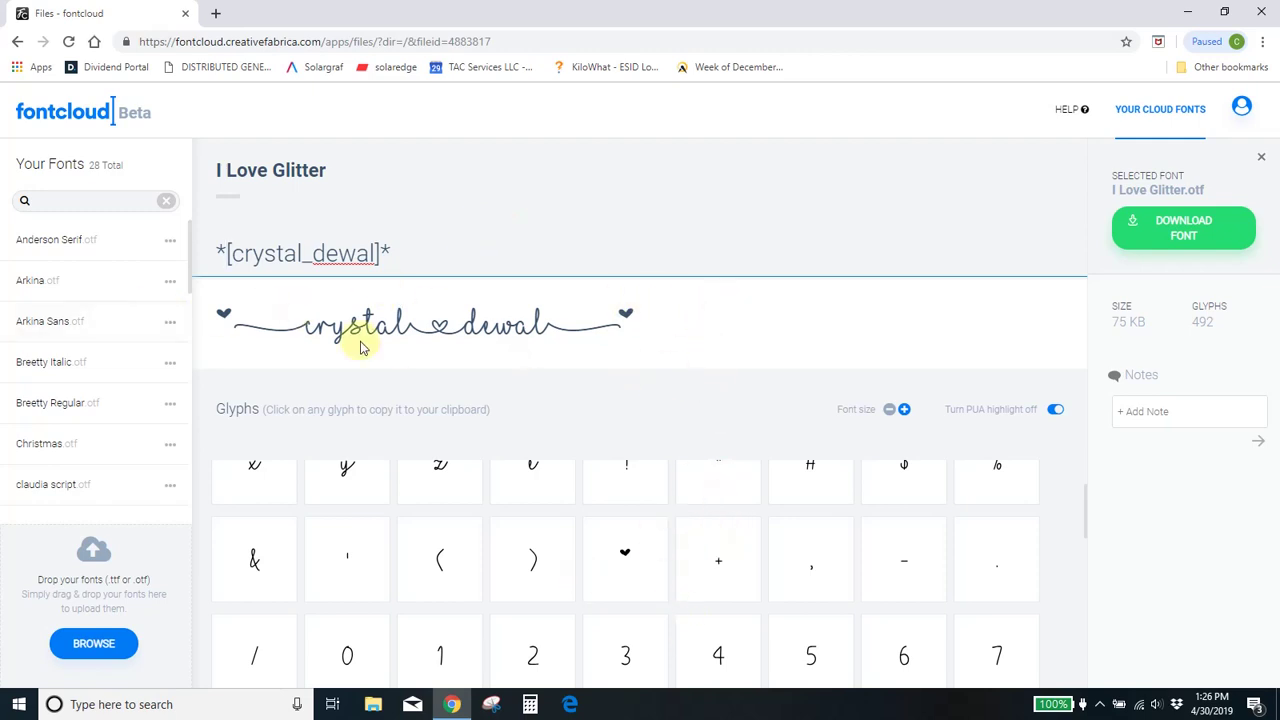
scroll(711, 592, down, 3)
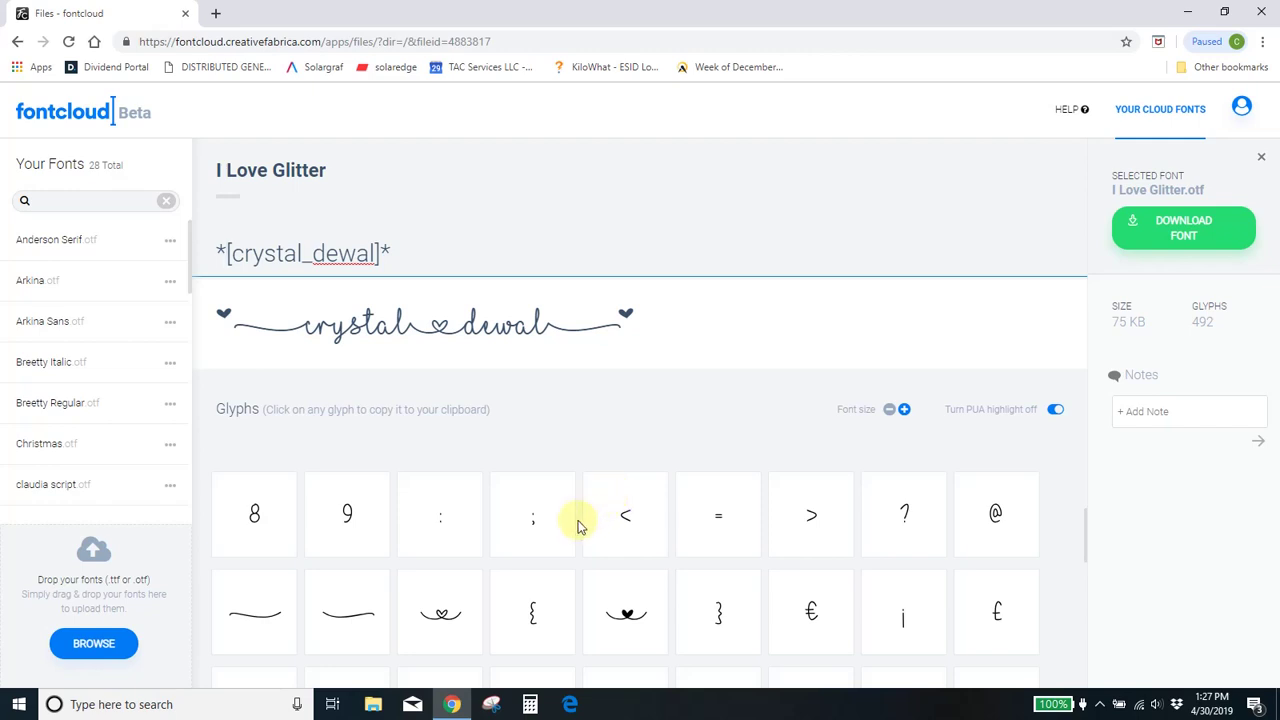
scroll(613, 512, up, 3)
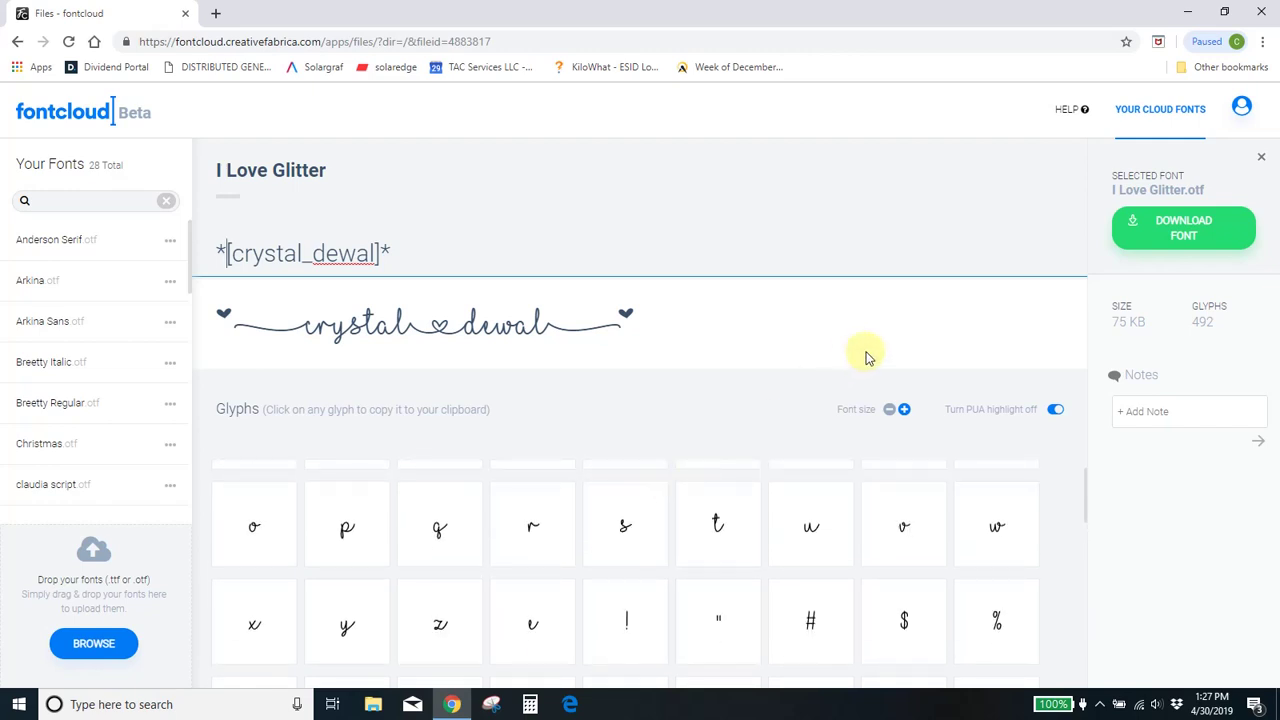
click(1166, 110)
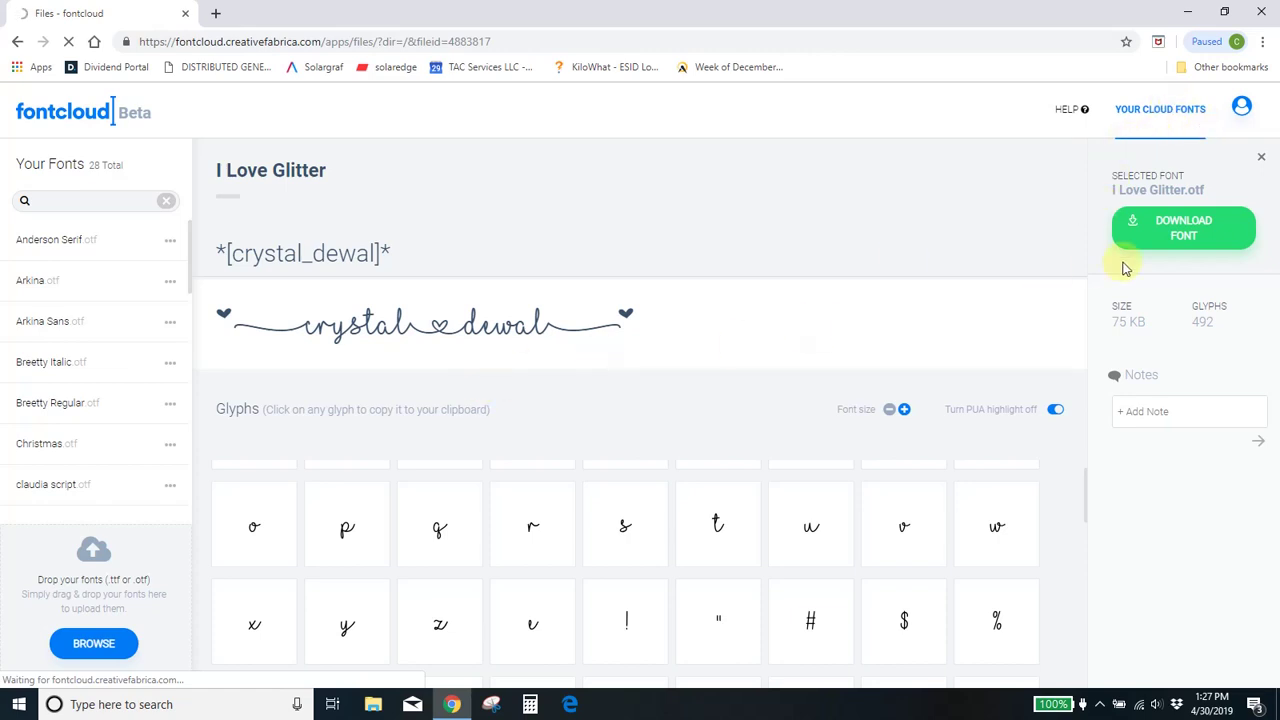
Step: Download I Love Glitter, close its details, and check cloud storage in the account menu
click(1205, 232)
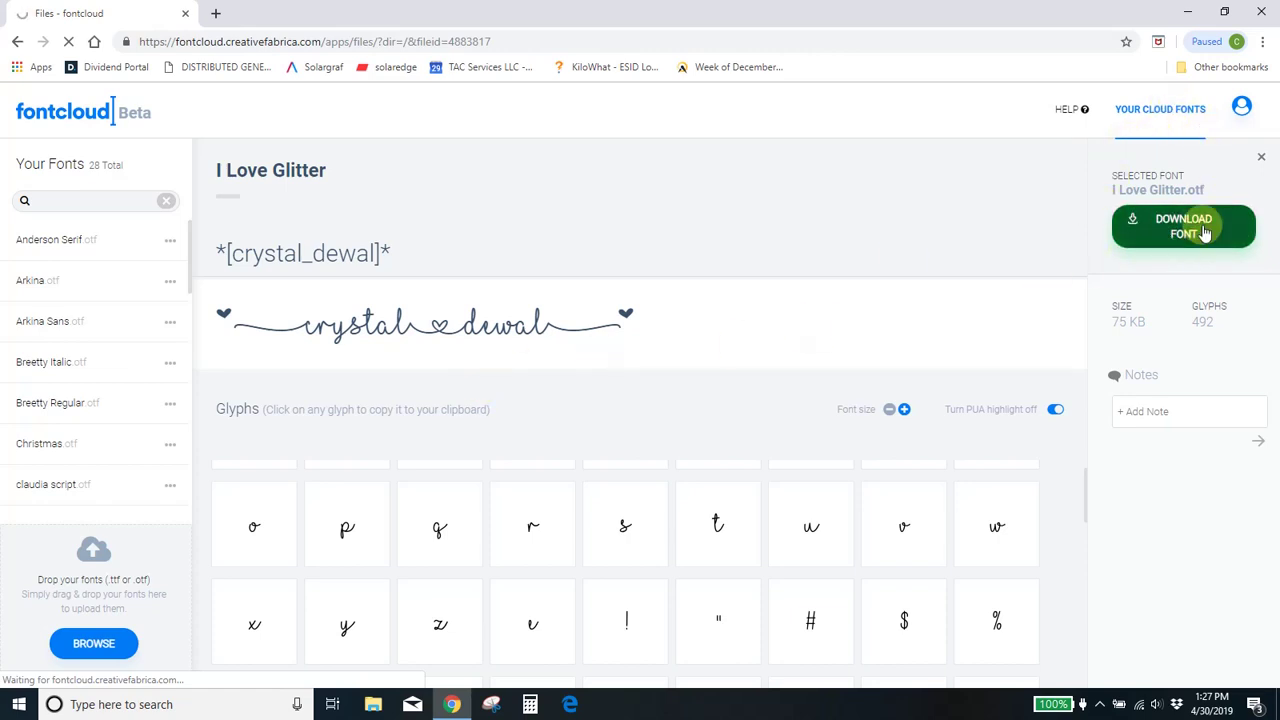
click(1261, 157)
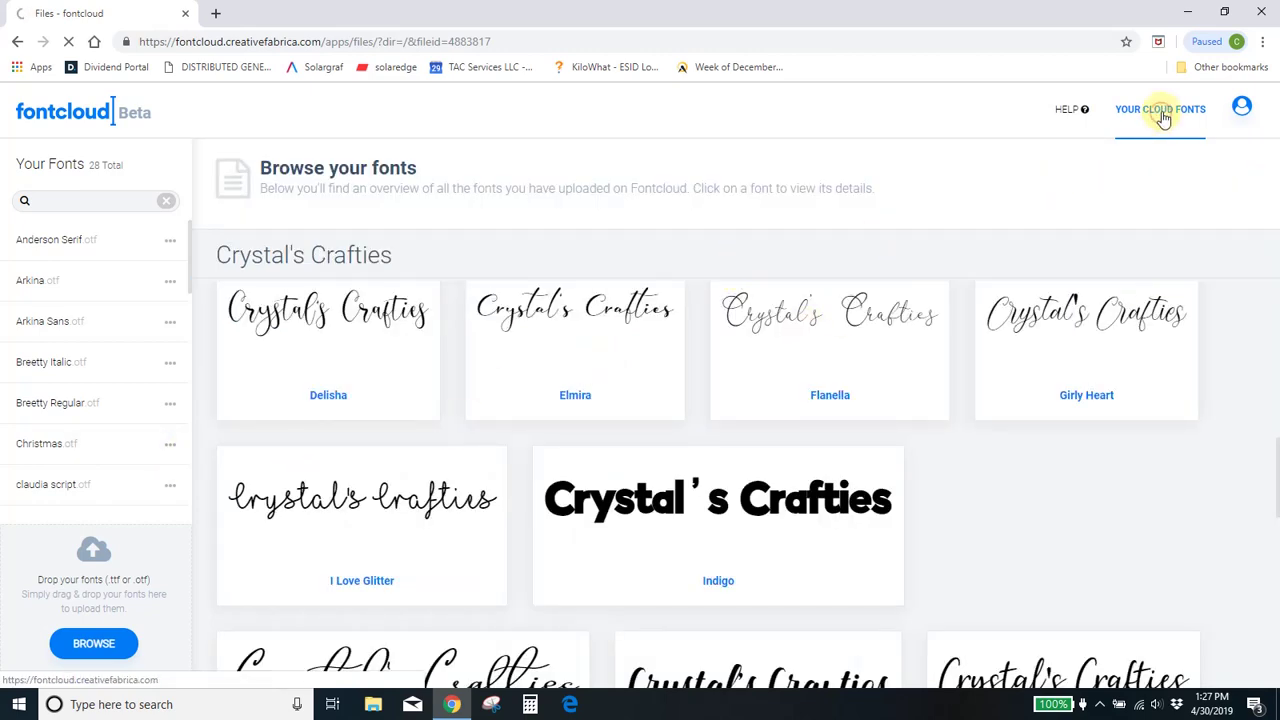
click(1241, 106)
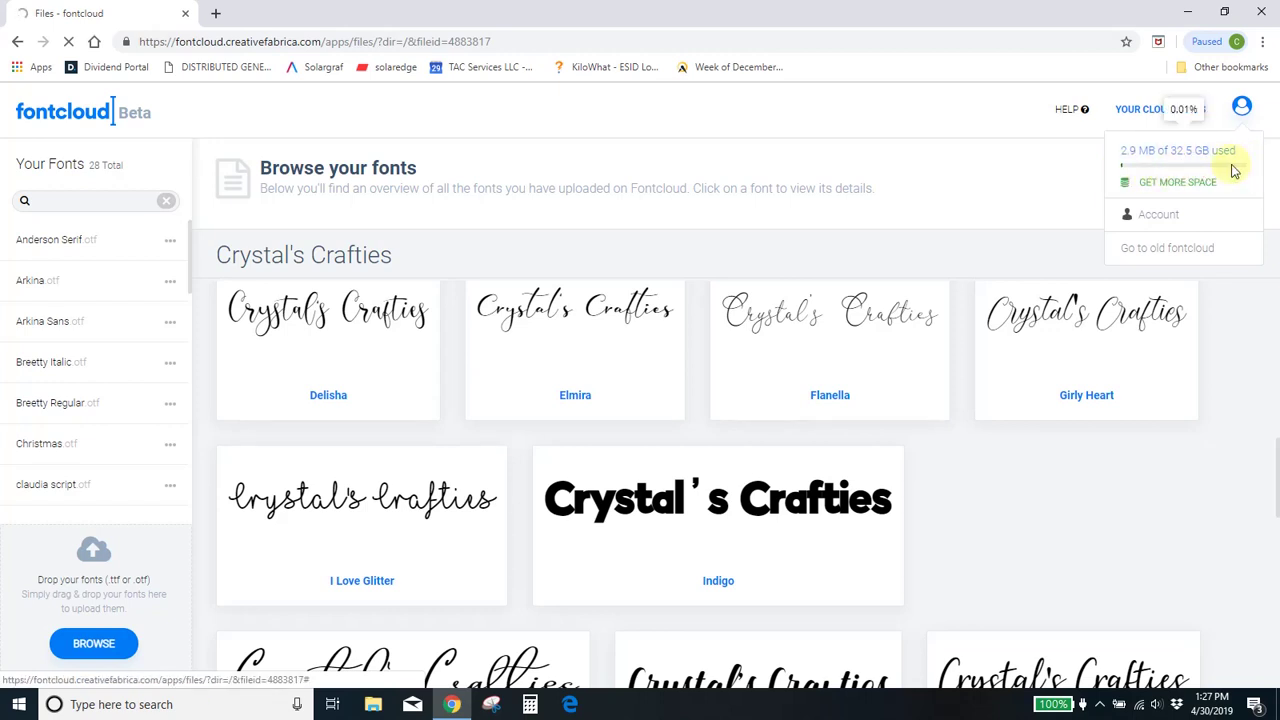
scroll(114, 349, down, 6)
scroll(100, 424, up, 6)
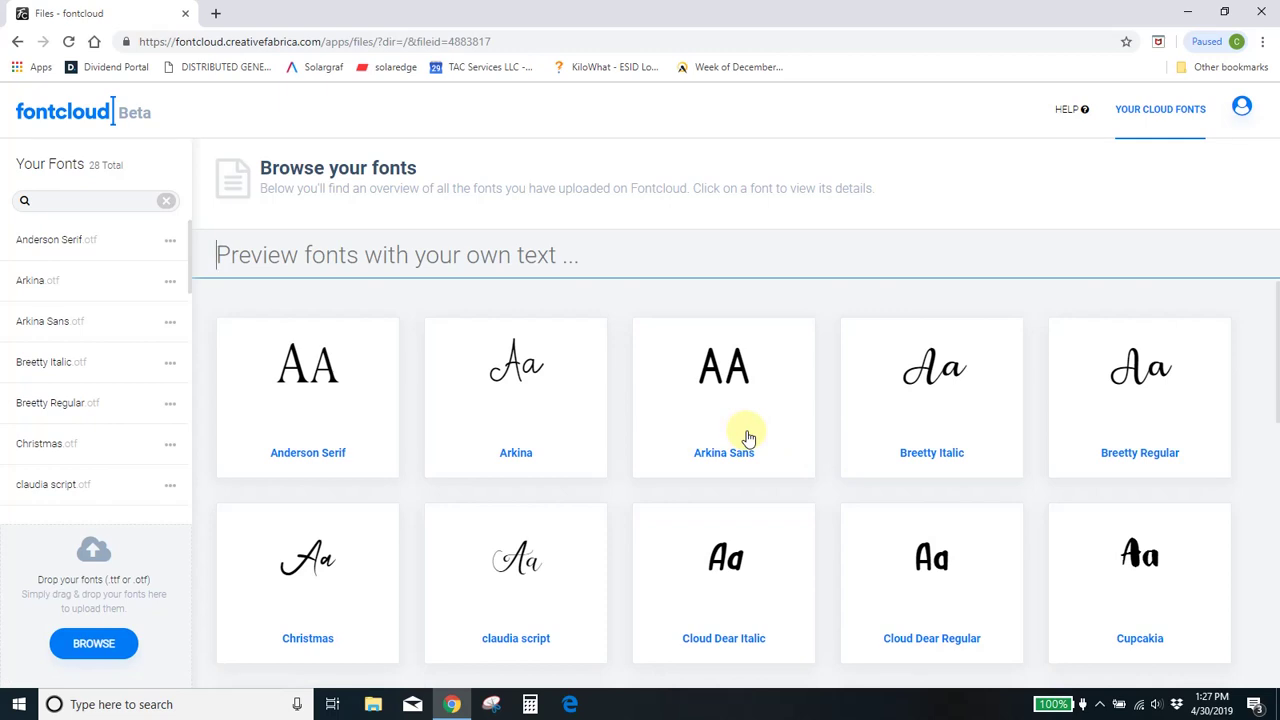
Step: Preview all font cards with the text Crystal's Crafties and scroll through them
scroll(750, 450, down, 8)
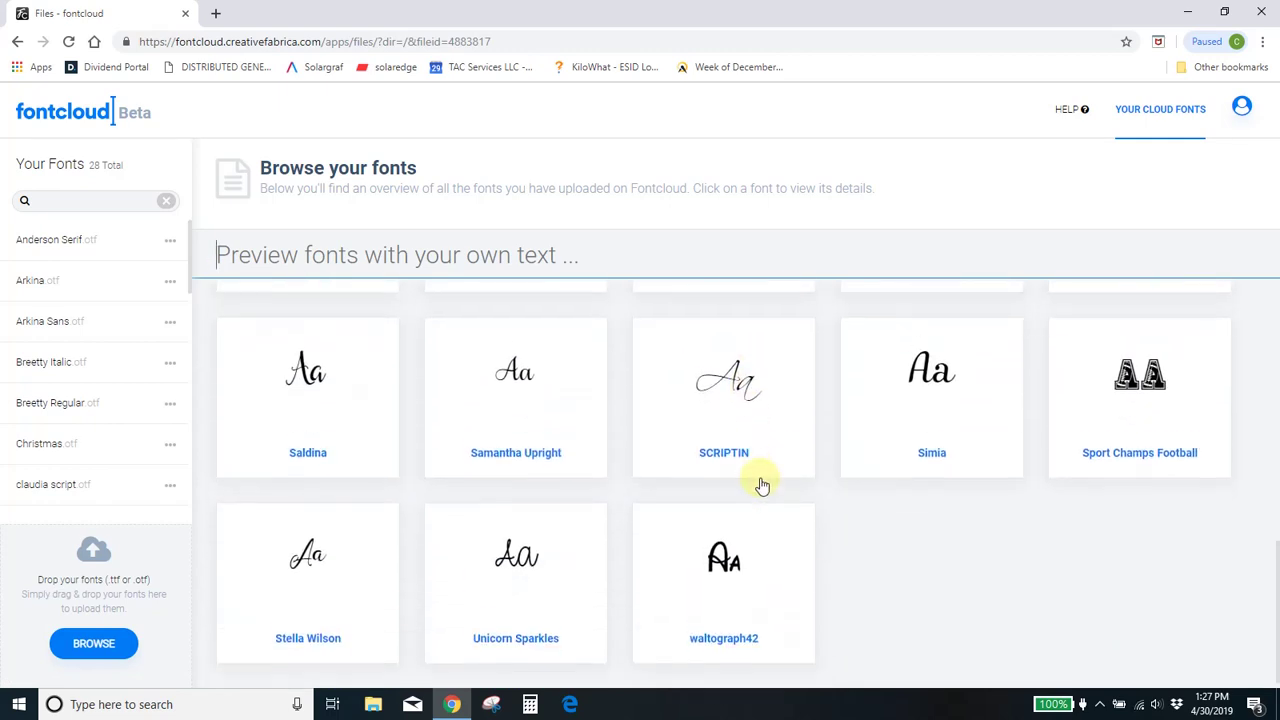
scroll(788, 464, up, 8)
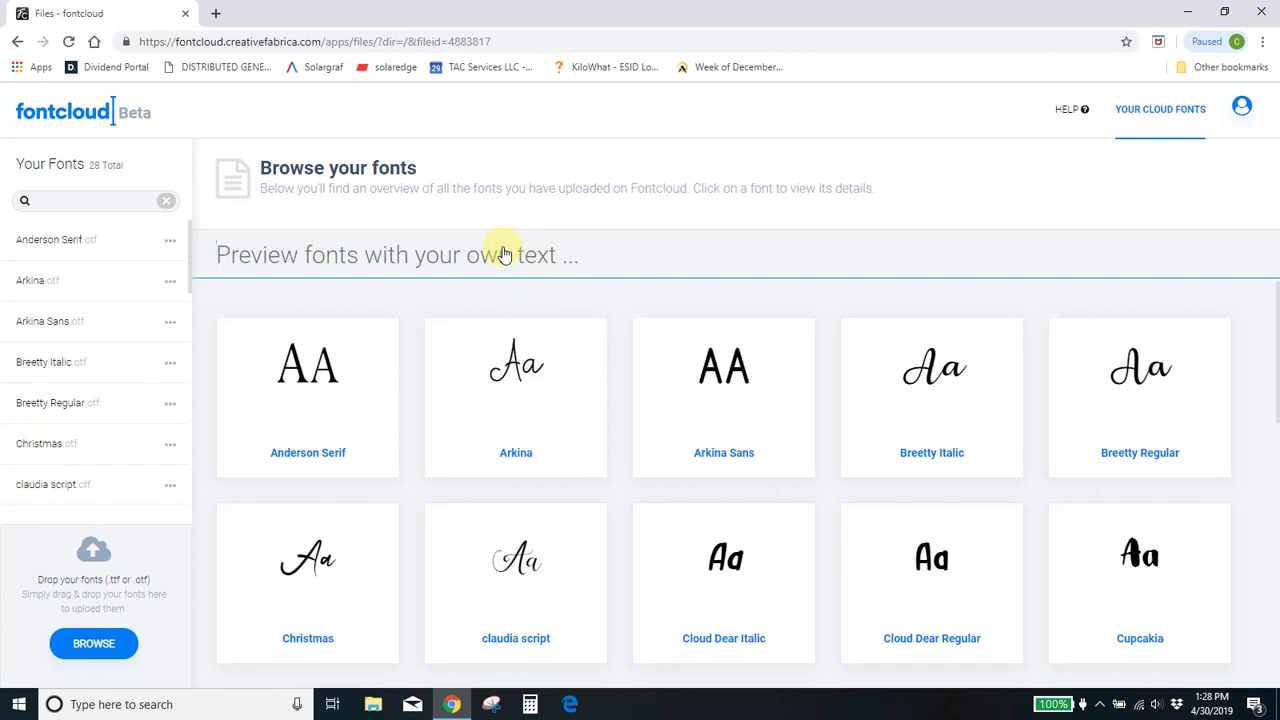
text(Crystal's Craft)
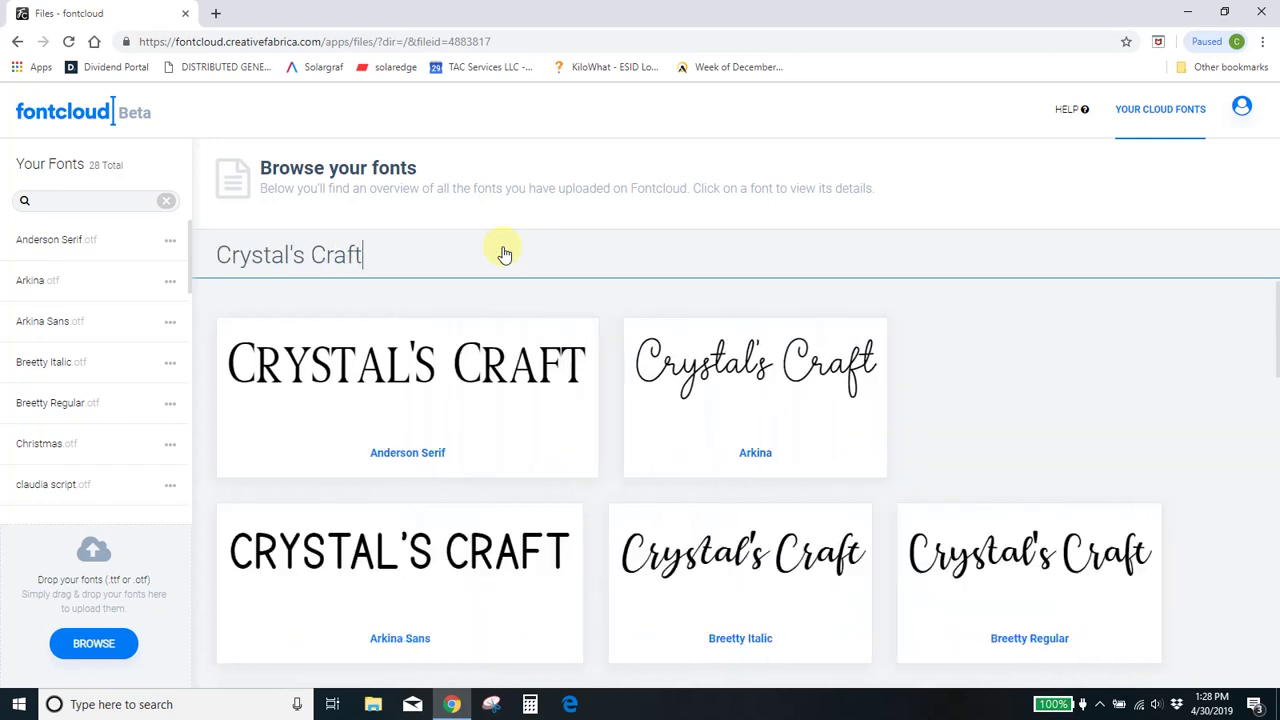
text(ies)
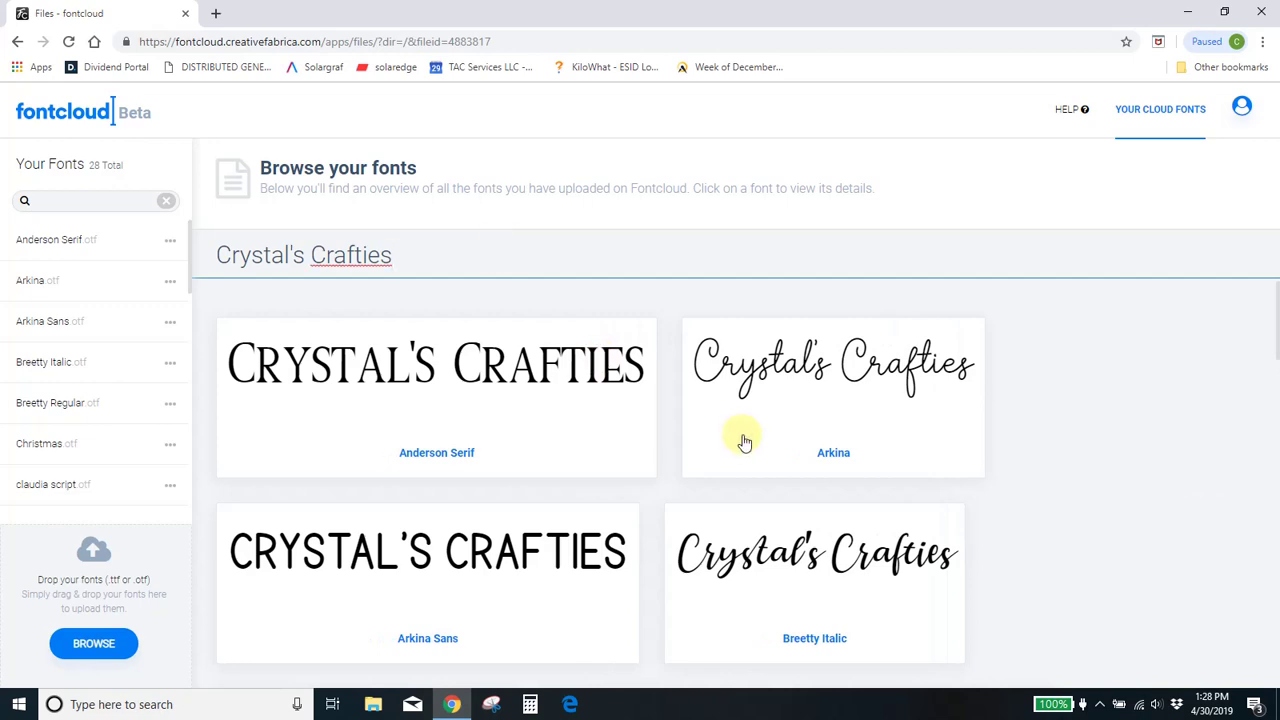
scroll(745, 440, down, 2)
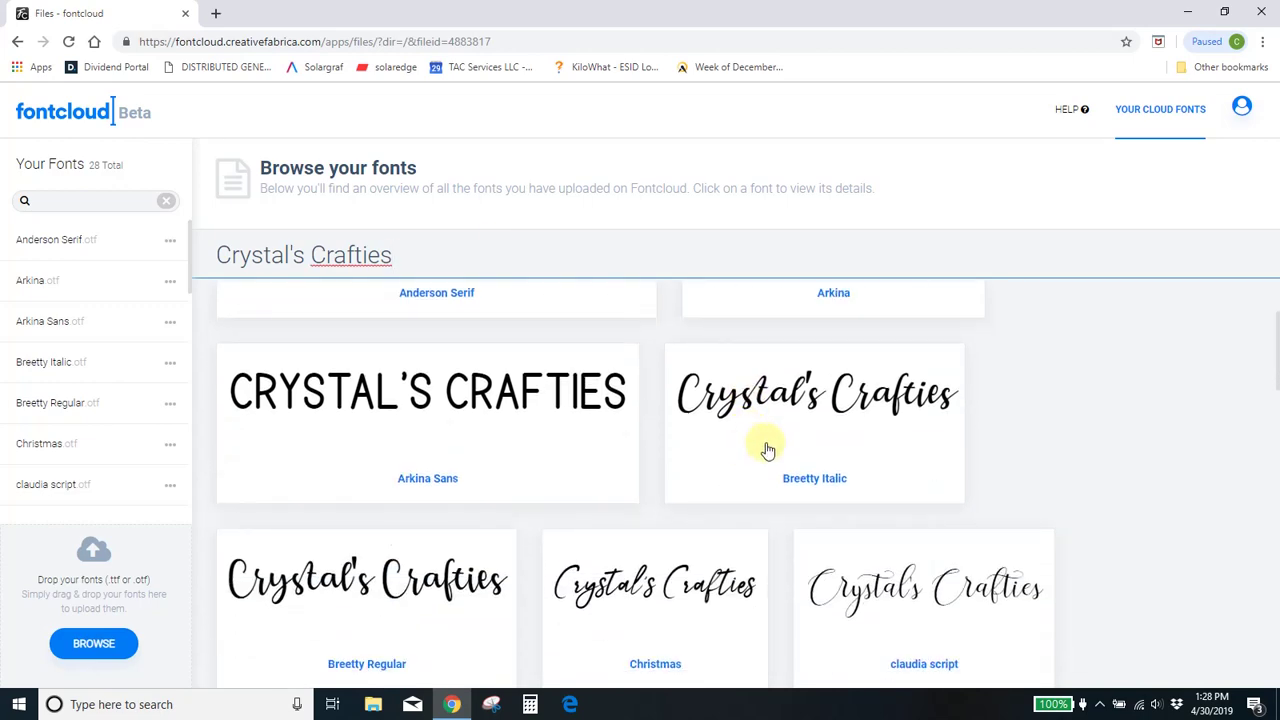
scroll(766, 450, down, 8)
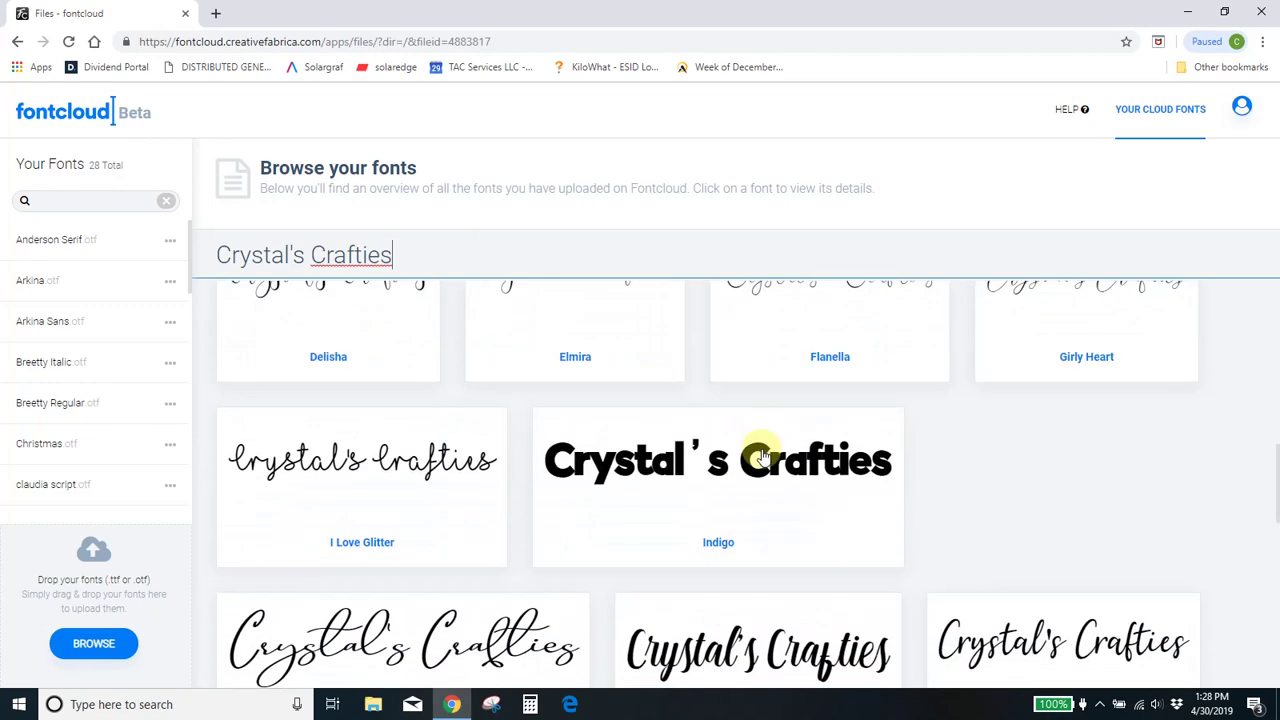
scroll(764, 456, down, 4)
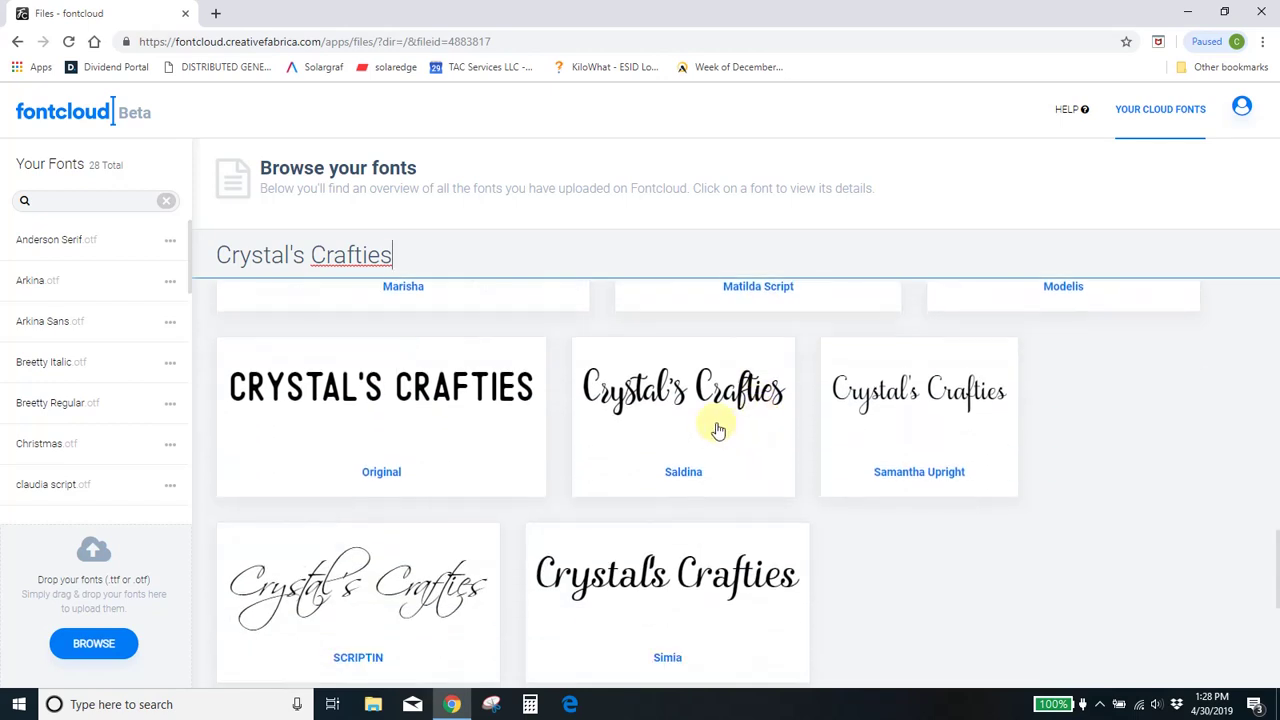
Step: Open Samantha Upright, preview Crystal in it, and browse its swash glyph grid
click(910, 414)
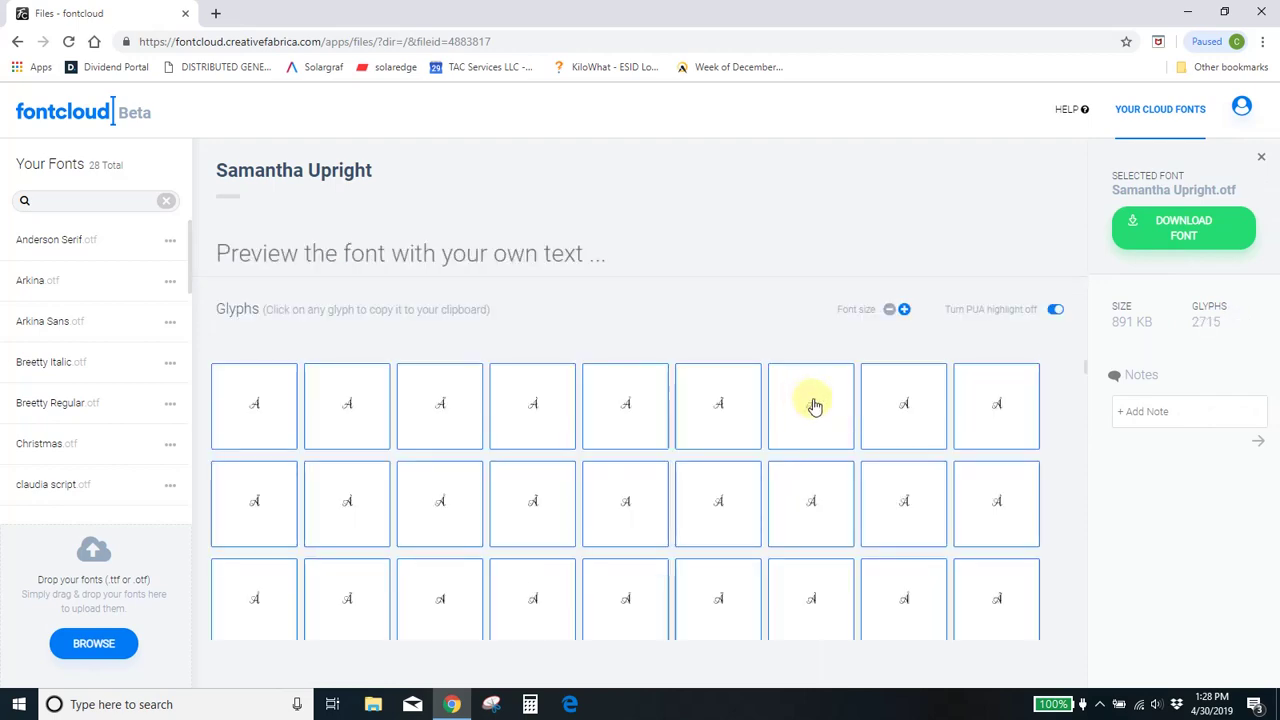
click(380, 265)
text(Crystal)
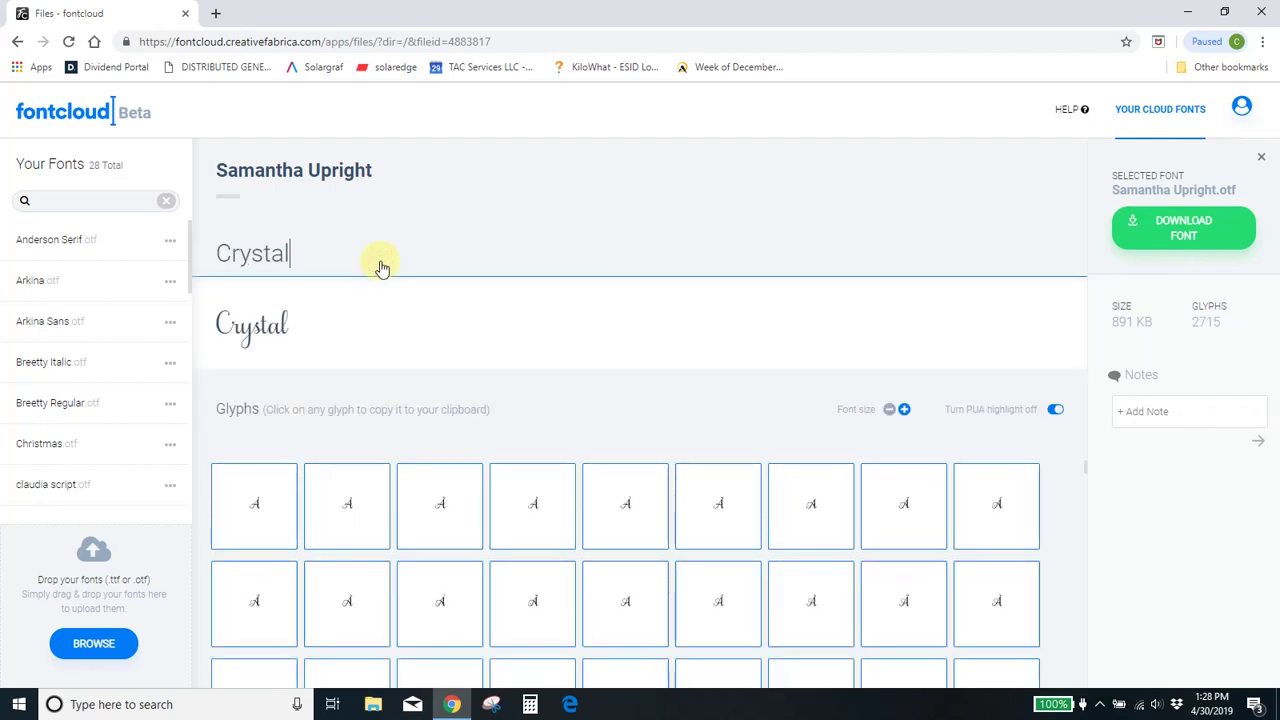
scroll(750, 522, down, 3)
scroll(795, 540, down, 5)
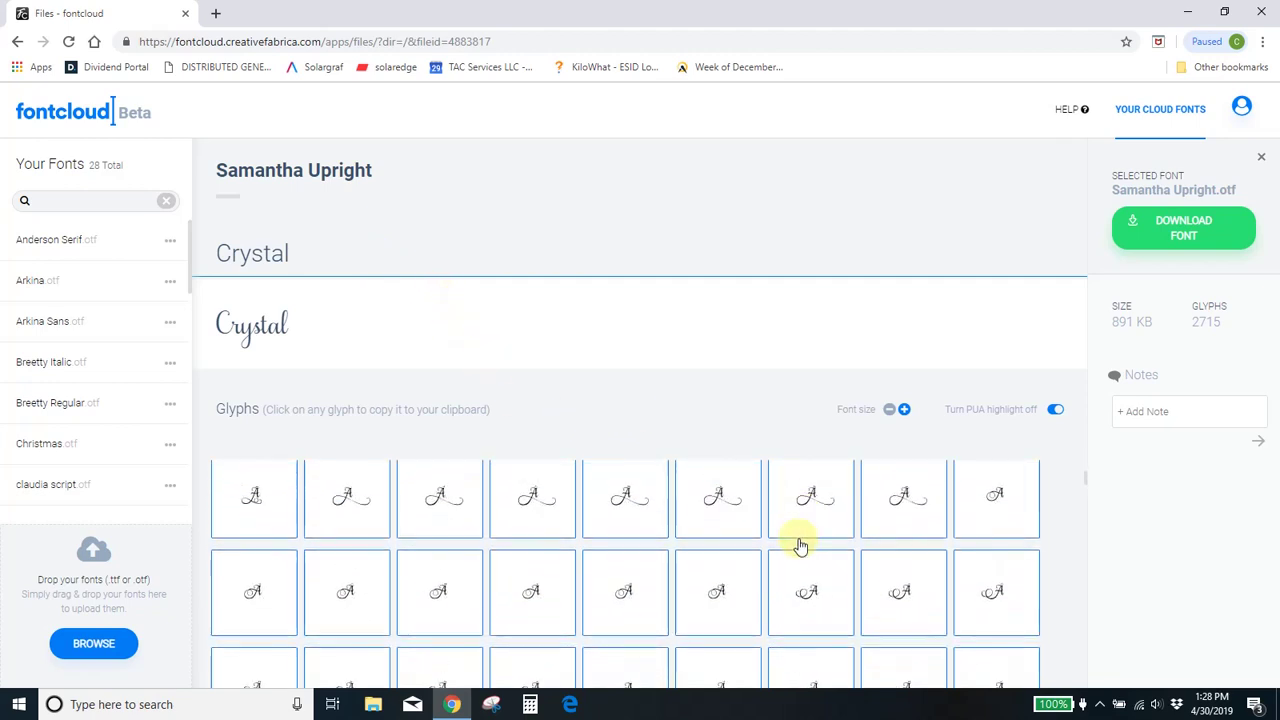
scroll(798, 548, down, 6)
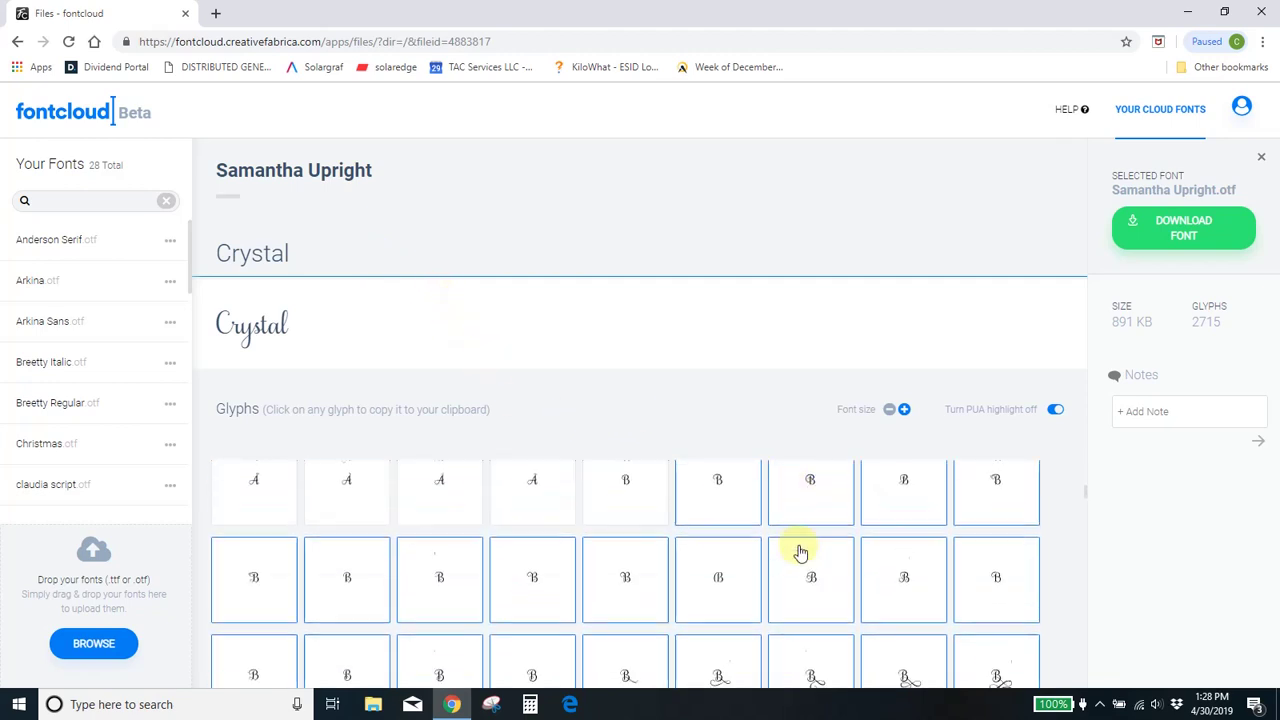
scroll(798, 550, down, 6)
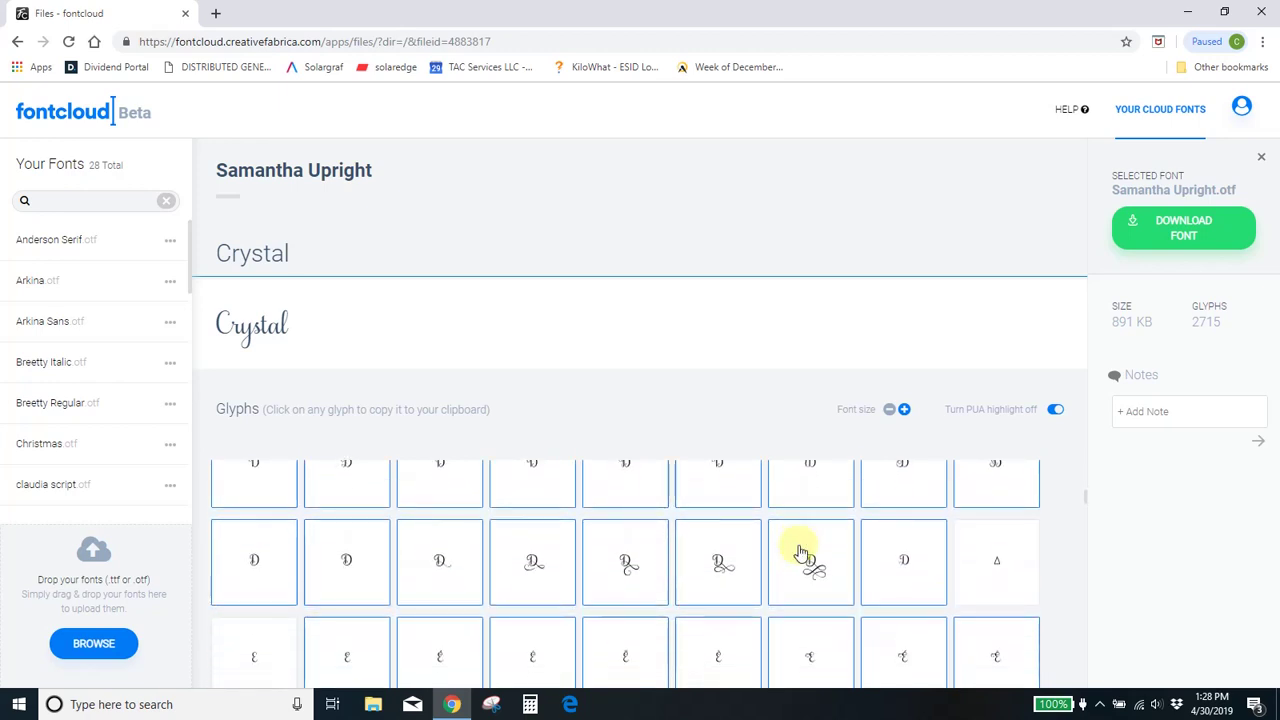
scroll(800, 552, up, 5)
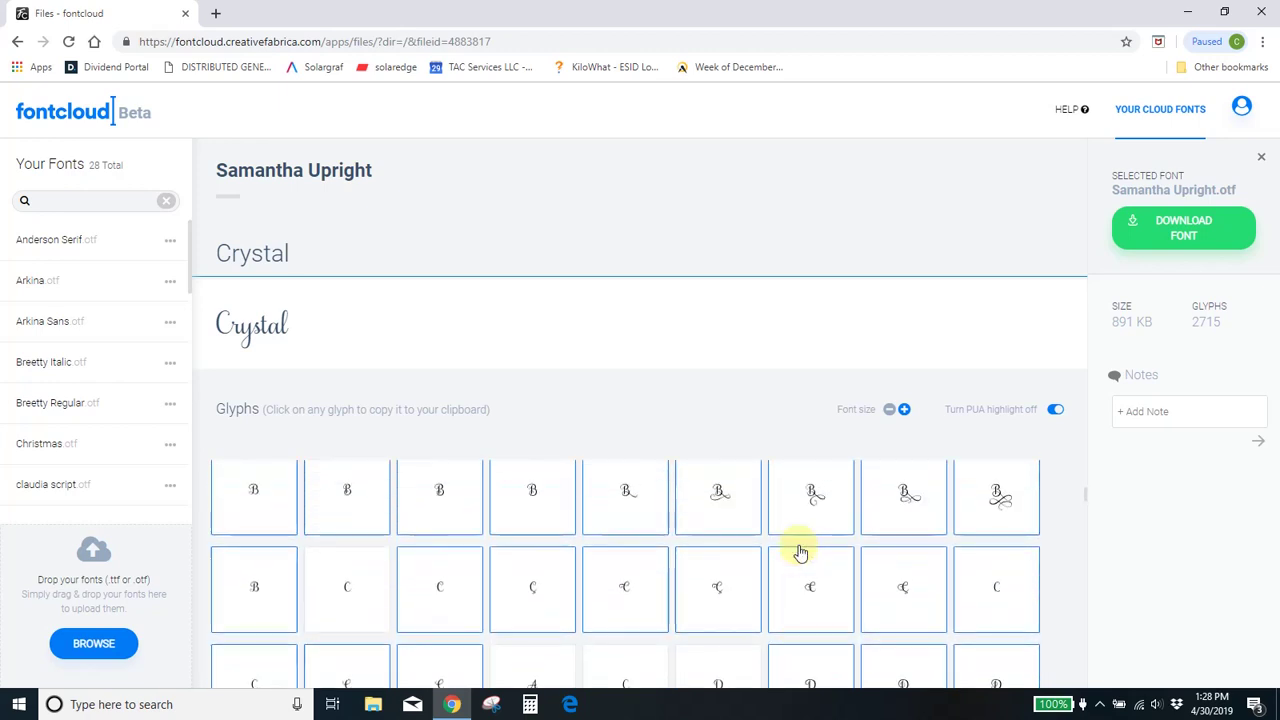
scroll(958, 583, down, 1)
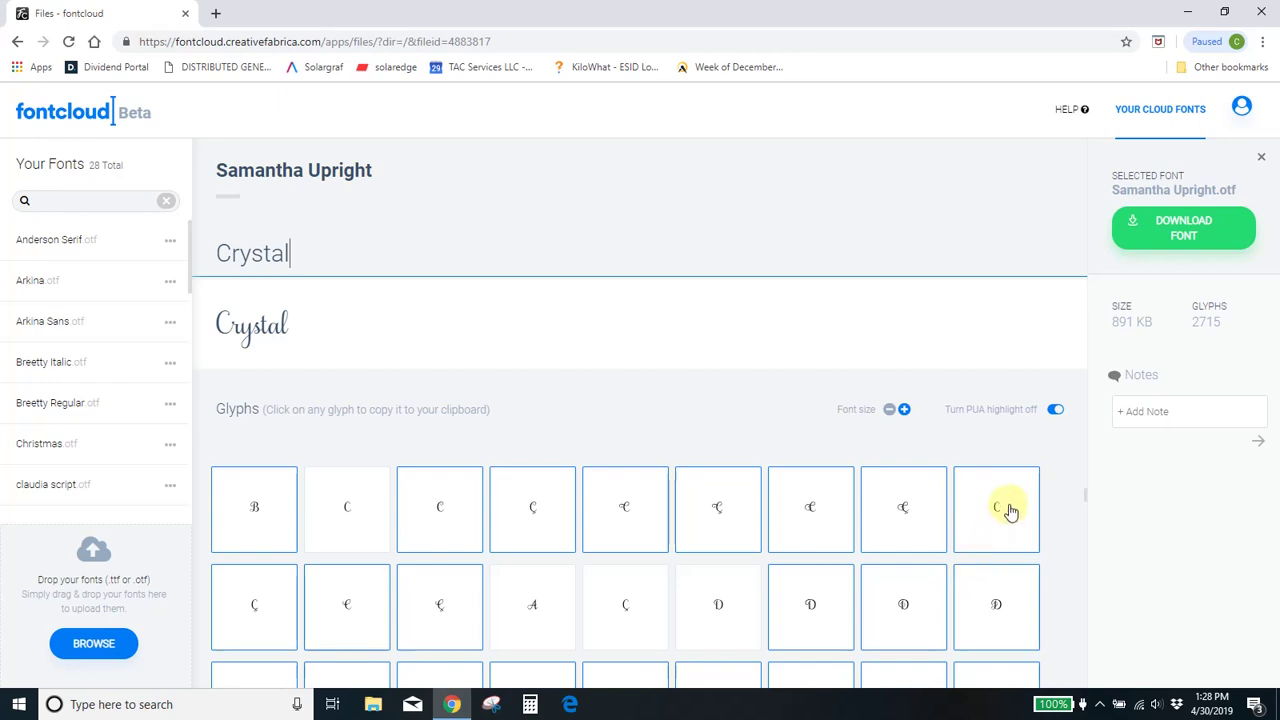
Step: Replace the plain C in the Samantha Upright preview with a swash capital C
click(812, 516)
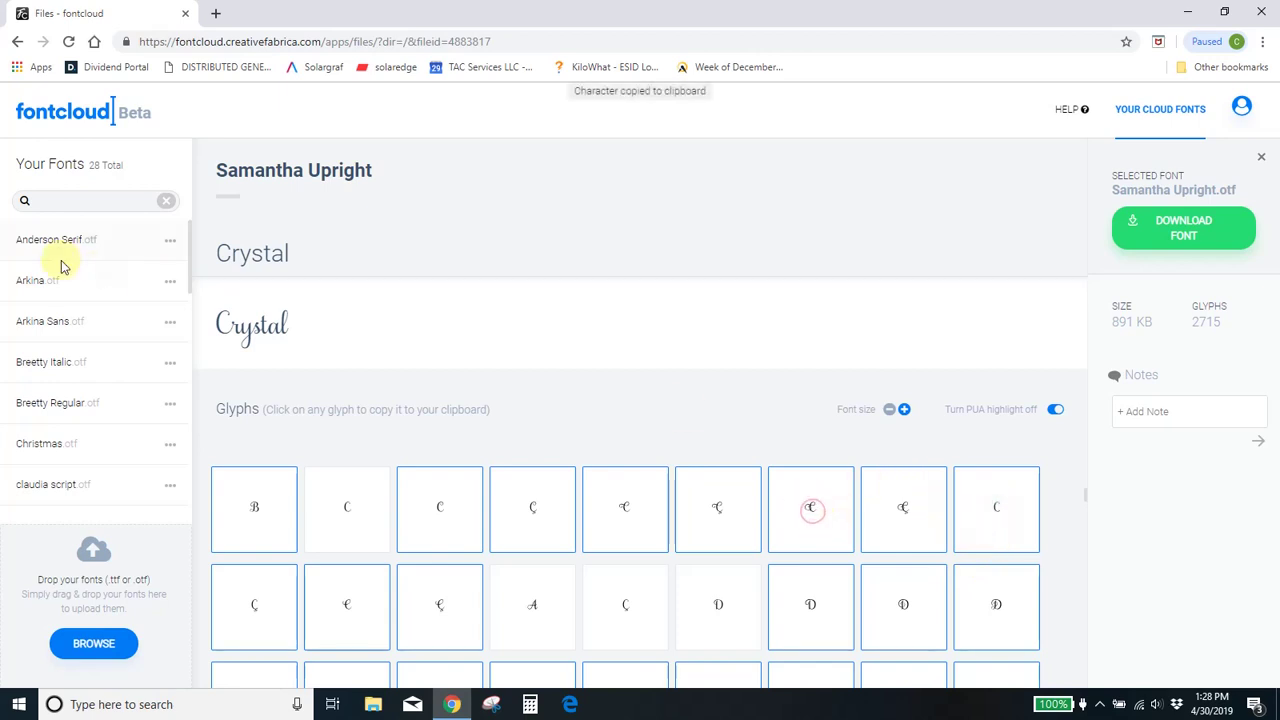
click(218, 262)
key(Delete)
key(ctrl+v)
Step: Replace the final l with a looping swash glyph and select the Crystal preview
scroll(698, 566, down, 10)
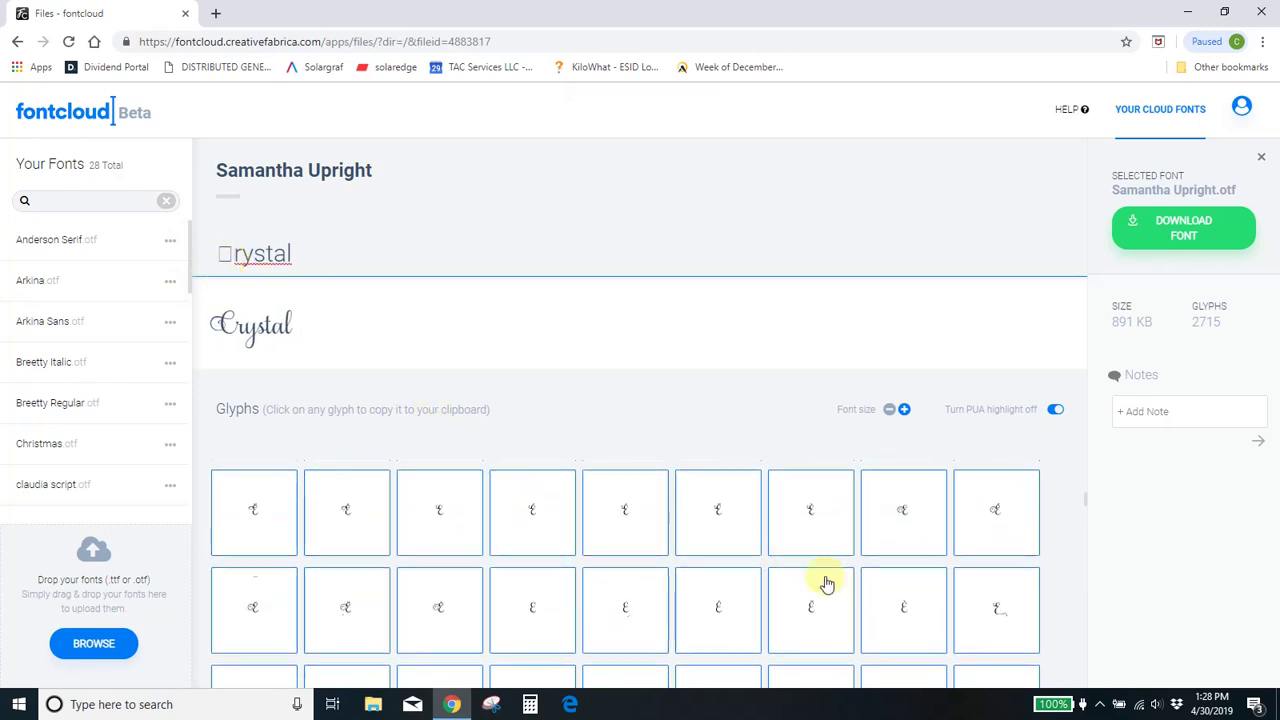
scroll(885, 605, down, 5)
scroll(887, 603, down, 8)
scroll(893, 600, down, 8)
scroll(900, 597, down, 8)
scroll(904, 596, down, 8)
scroll(906, 594, down, 8)
scroll(906, 594, down, 8)
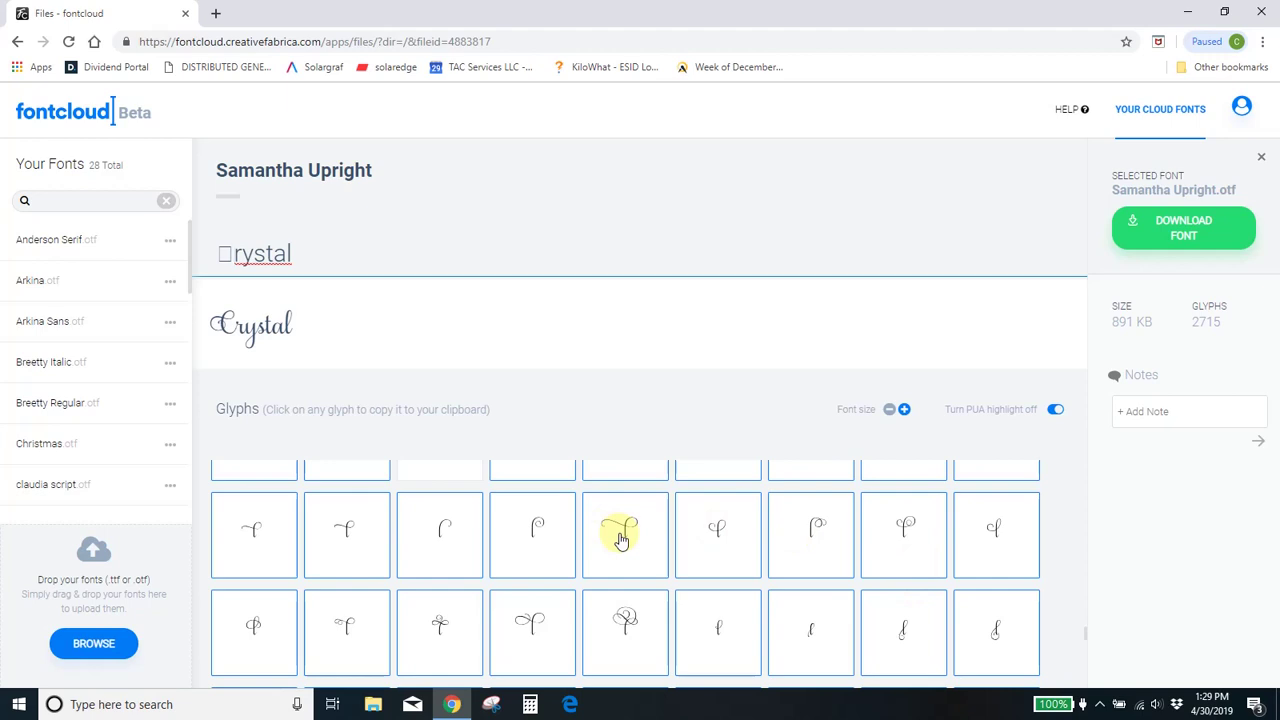
scroll(708, 531, down, 2)
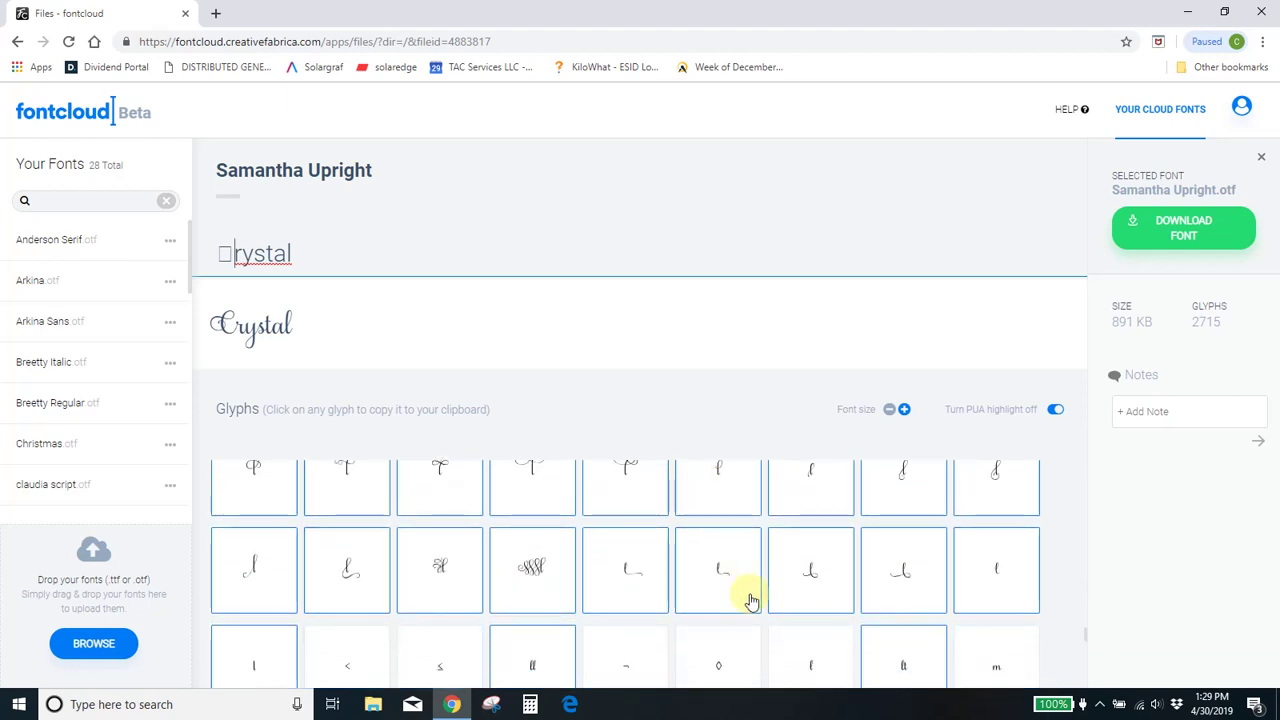
scroll(751, 600, up, 3)
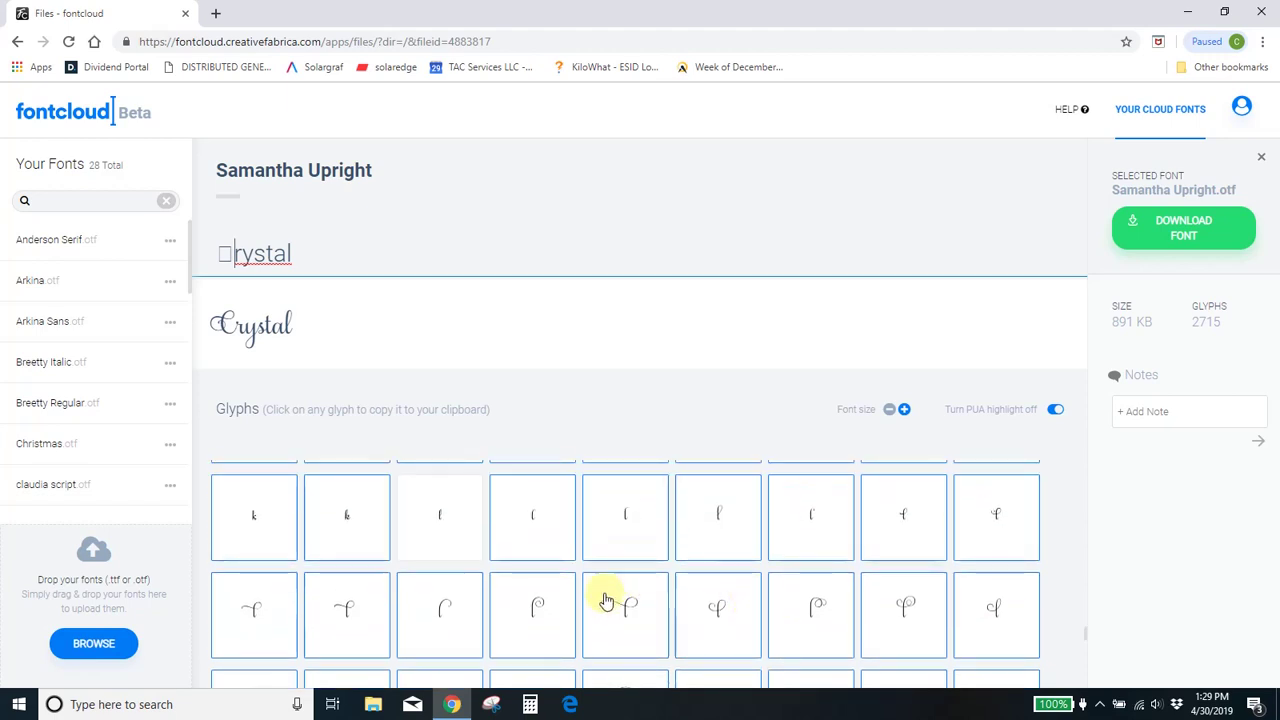
click(606, 600)
key(BackSpace)
key(ctrl+v)
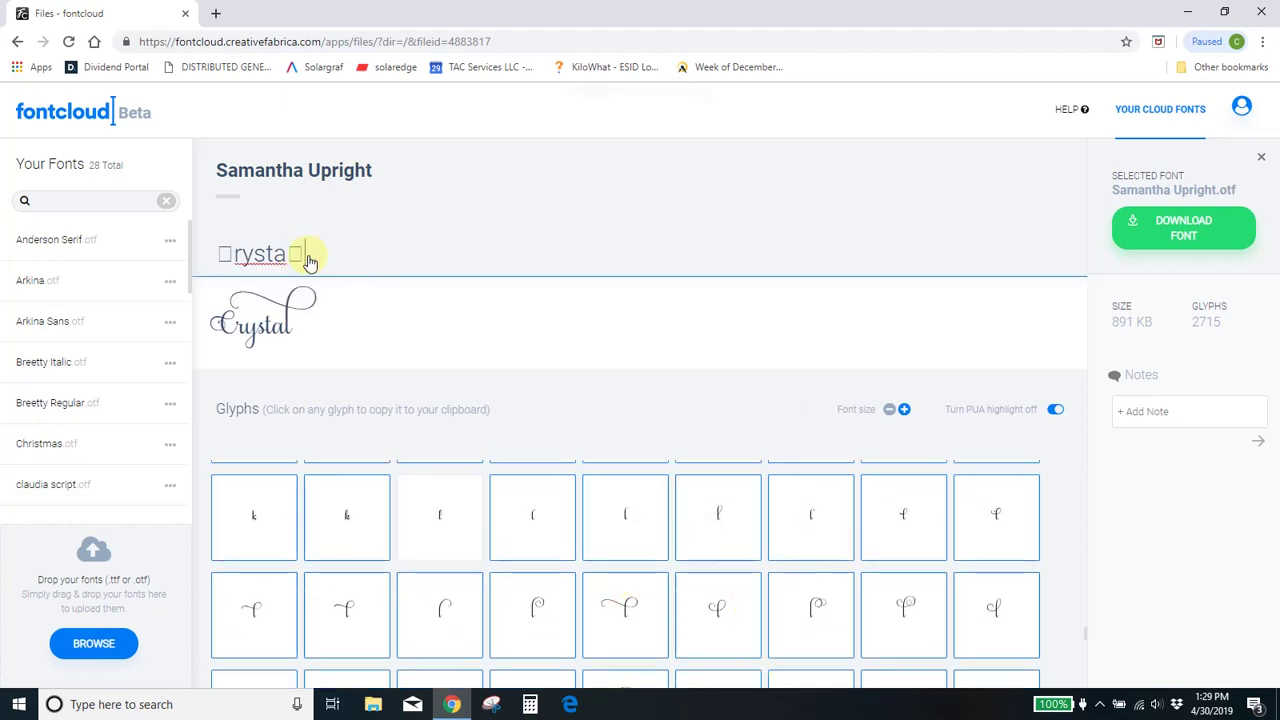
click(377, 344)
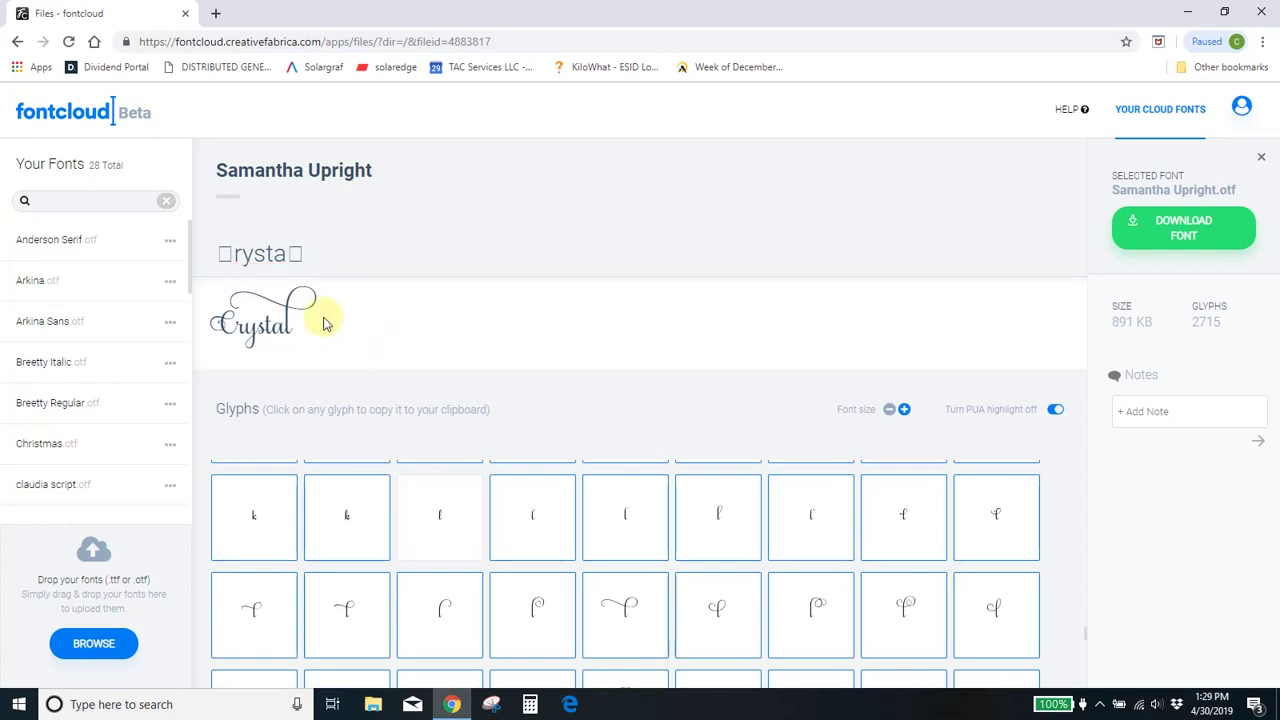
drag(323, 314, 393, 322)
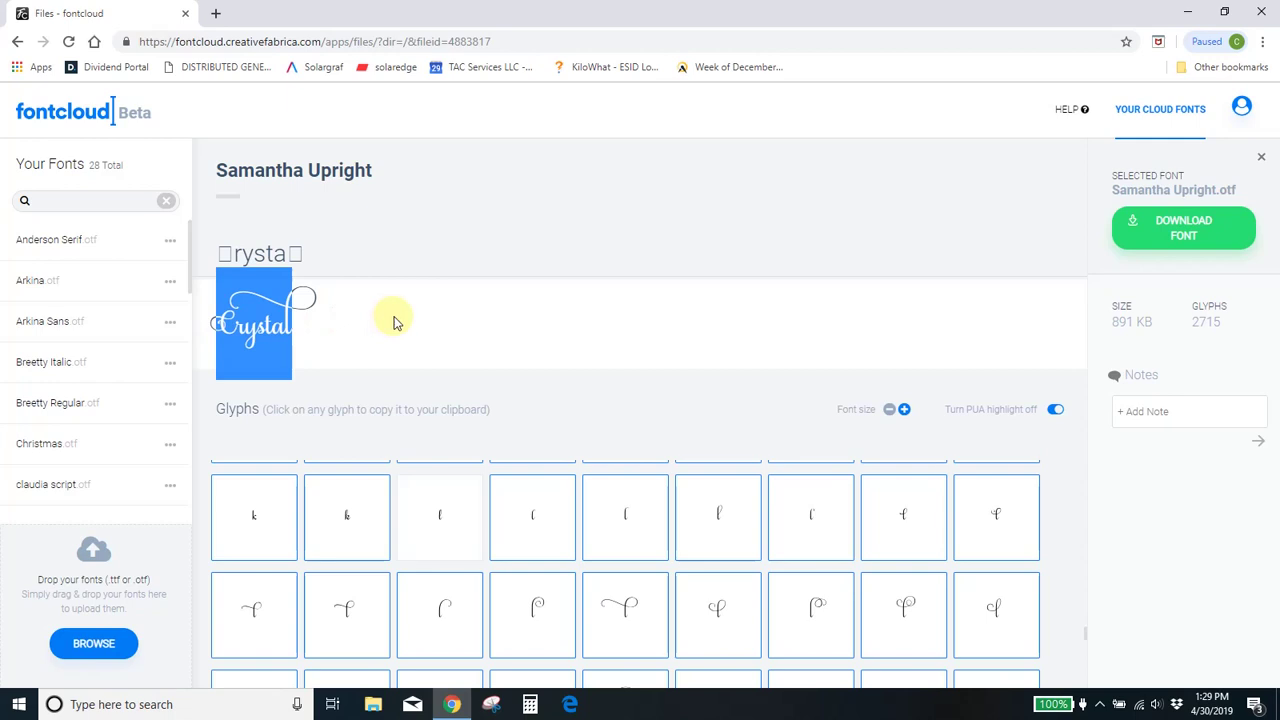
Step: Start a new Cricut Design Space project and add a text box with the pasted Crystal text
click(568, 706)
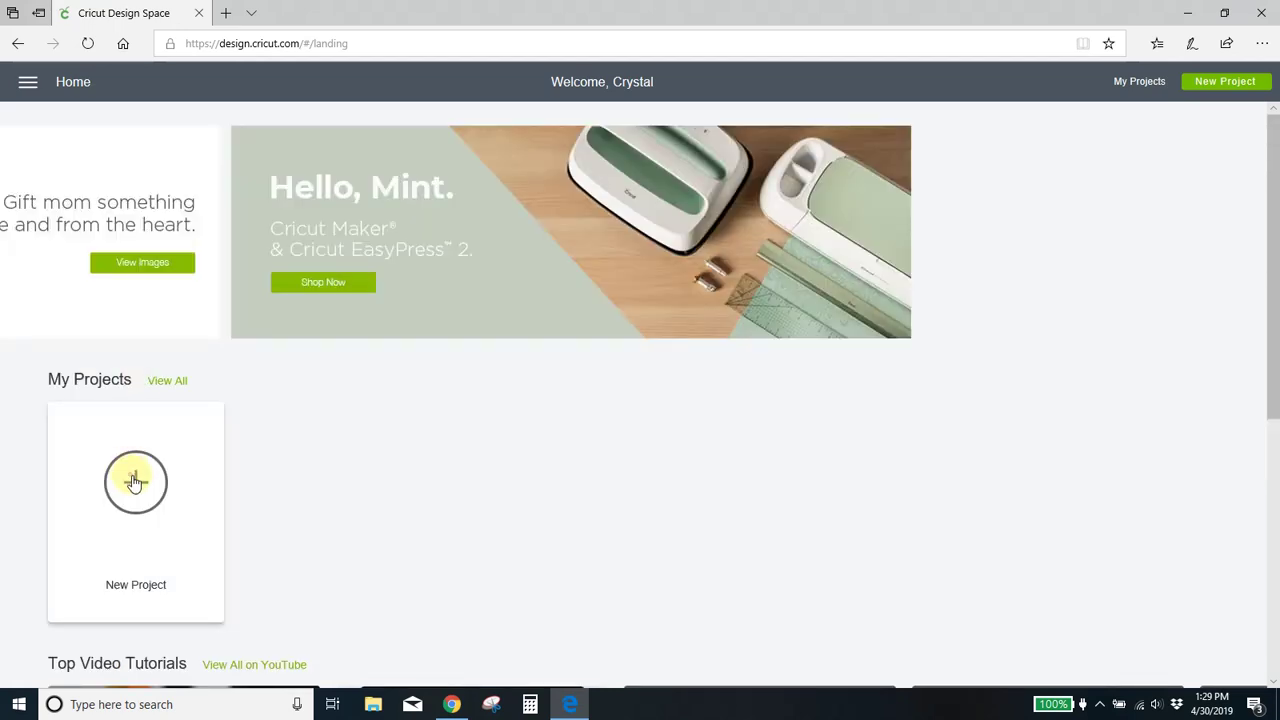
click(135, 482)
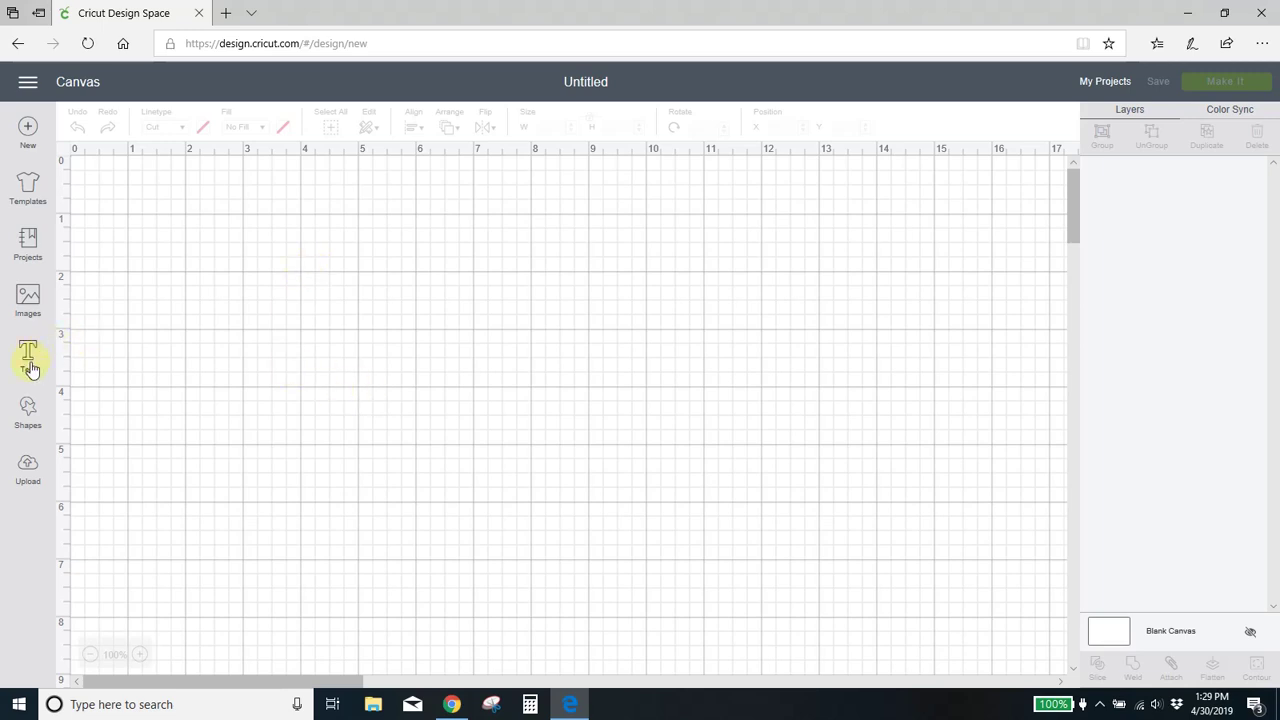
click(28, 355)
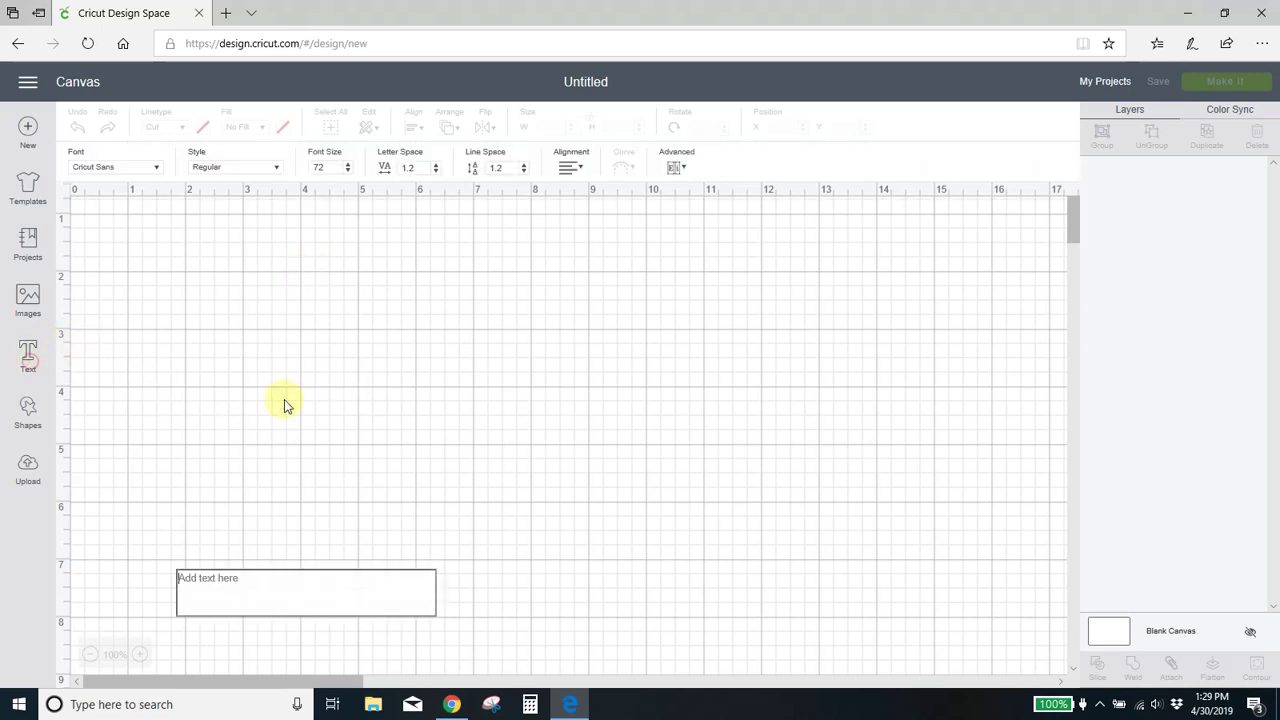
click(298, 598)
text(Crysta)
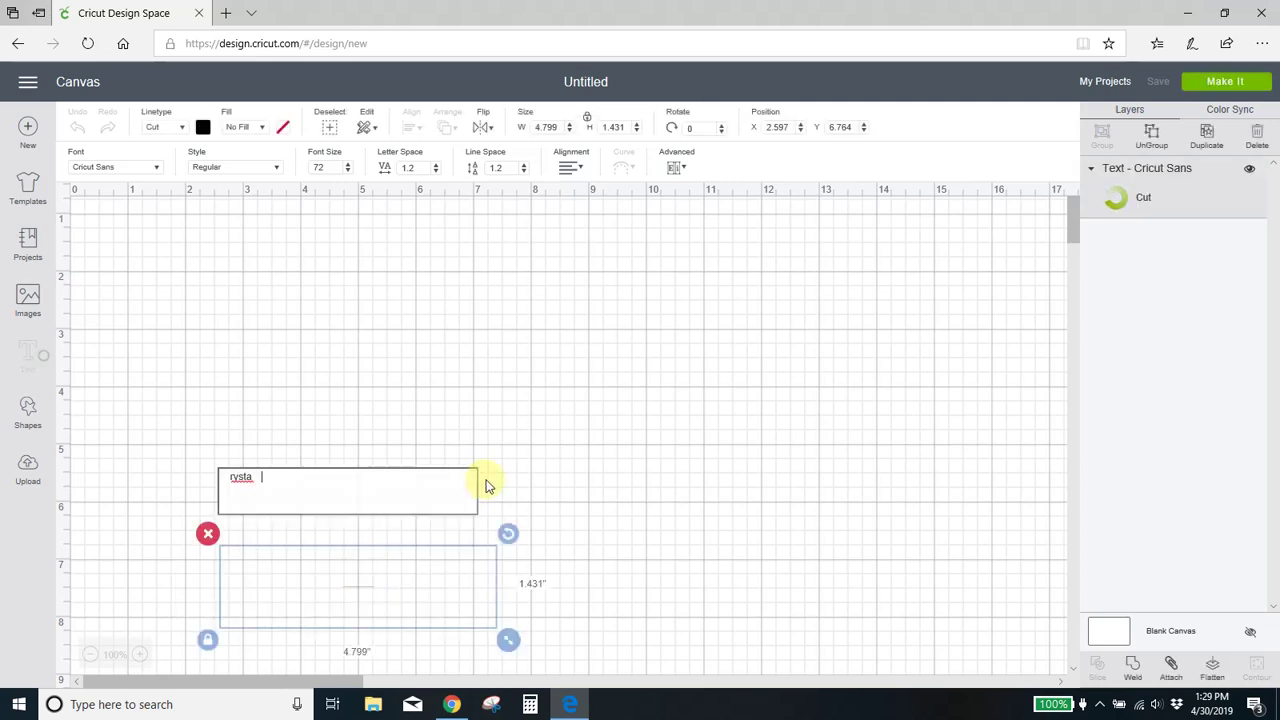
Step: Delete the text object whose swash glyphs render as question-mark boxes
click(738, 471)
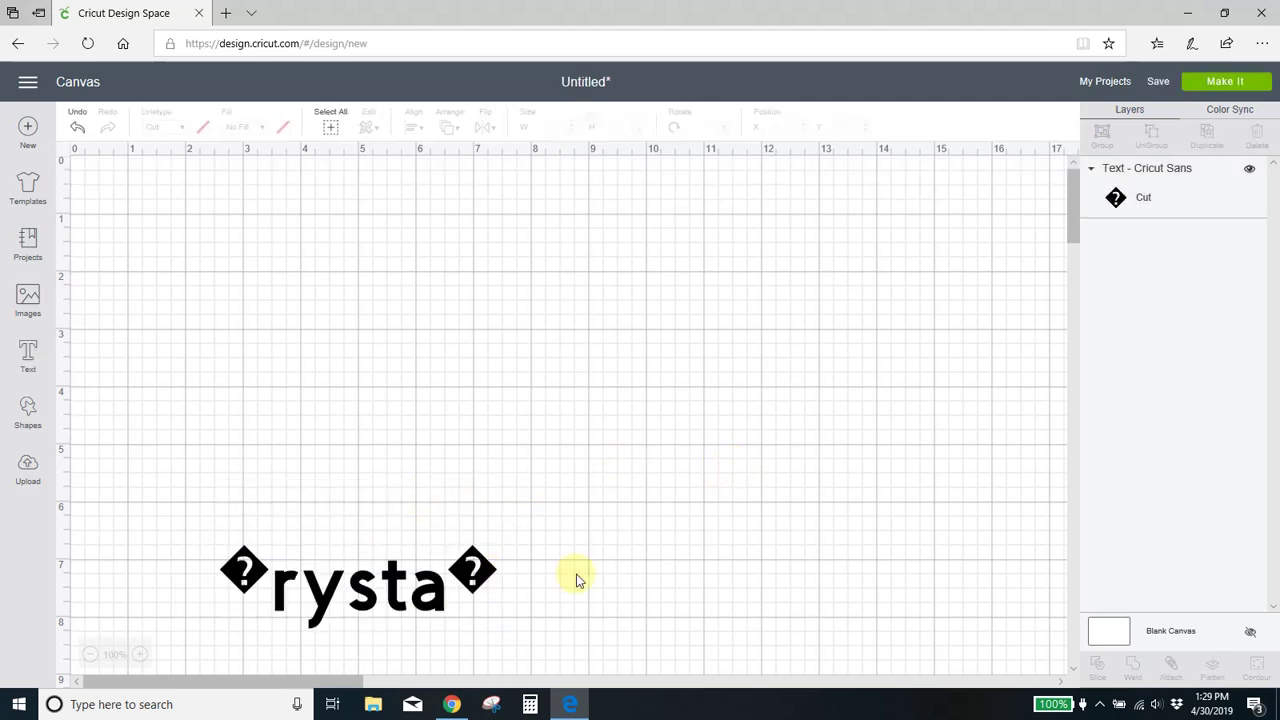
click(479, 582)
key(Delete)
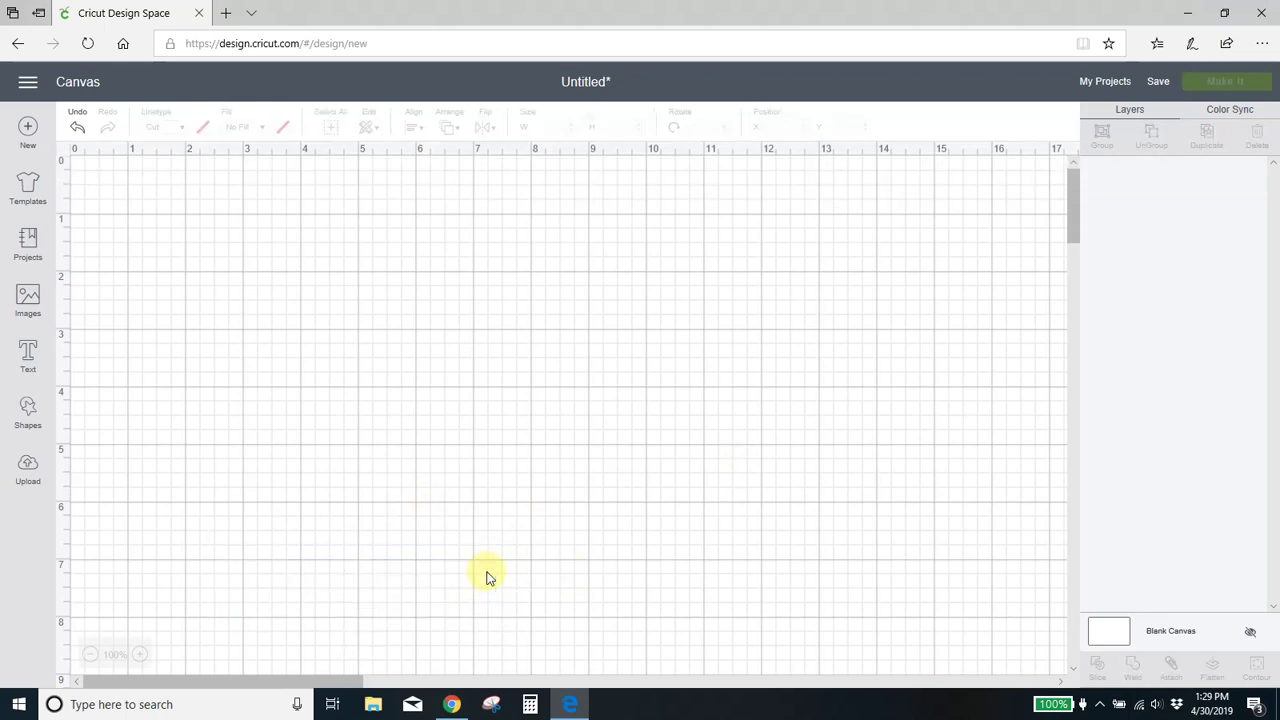
Step: Add a Crystal text box and set its font to Samantha Upright
click(28, 355)
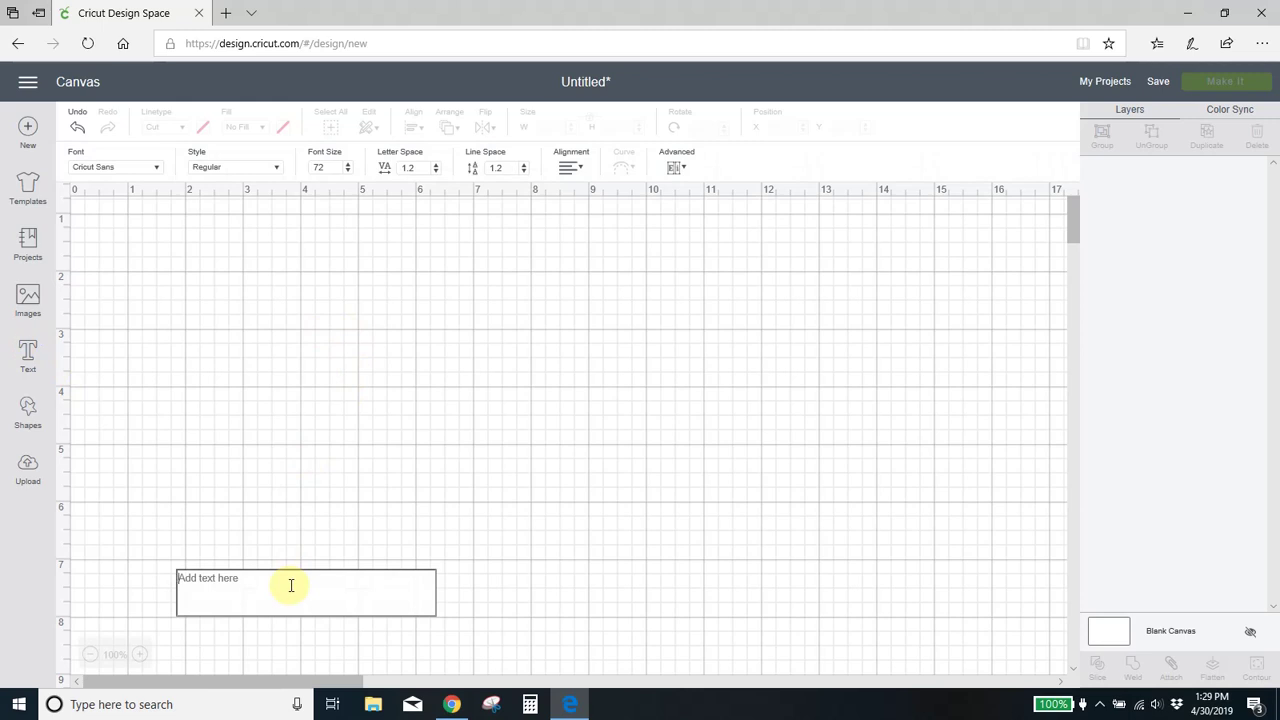
text(Crystal)
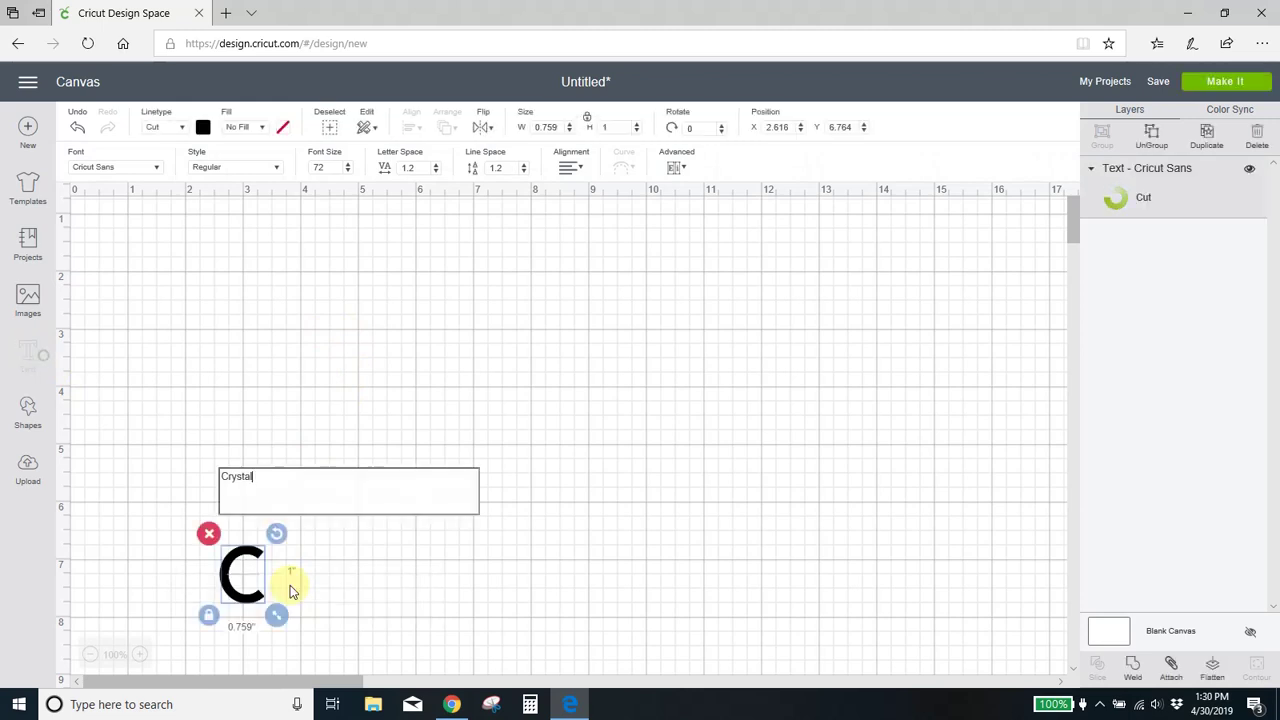
click(135, 168)
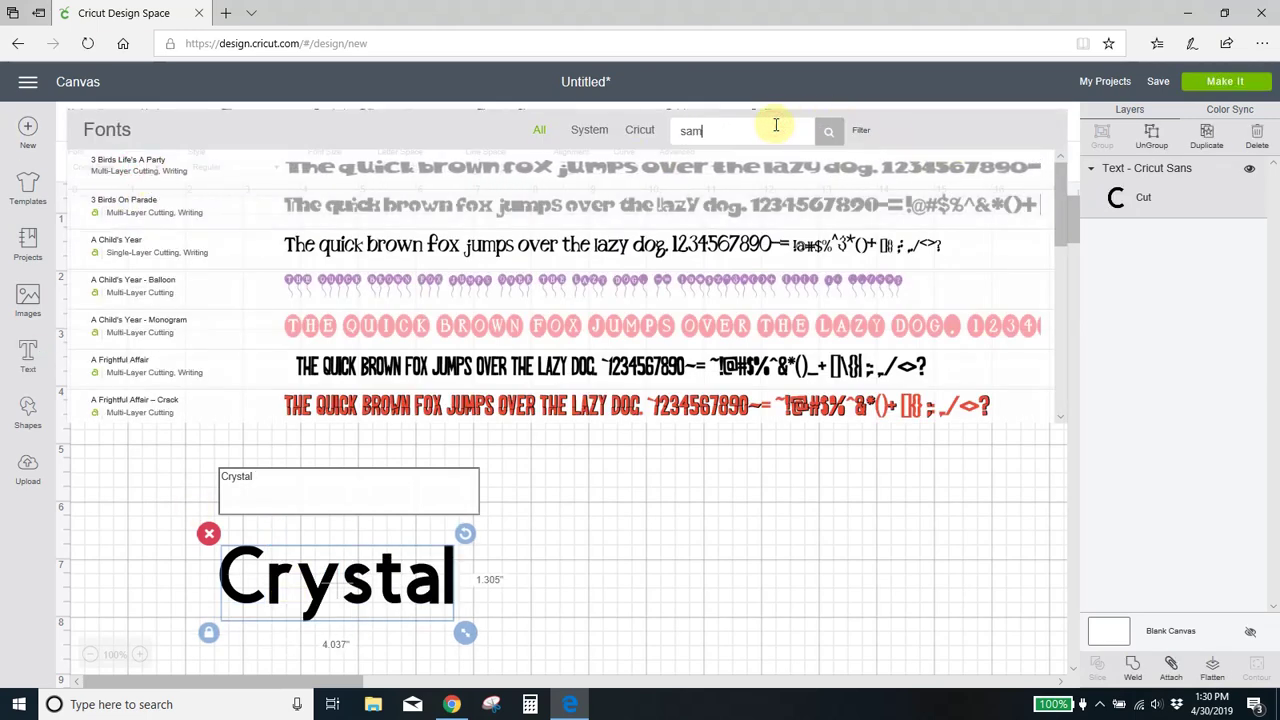
click(706, 172)
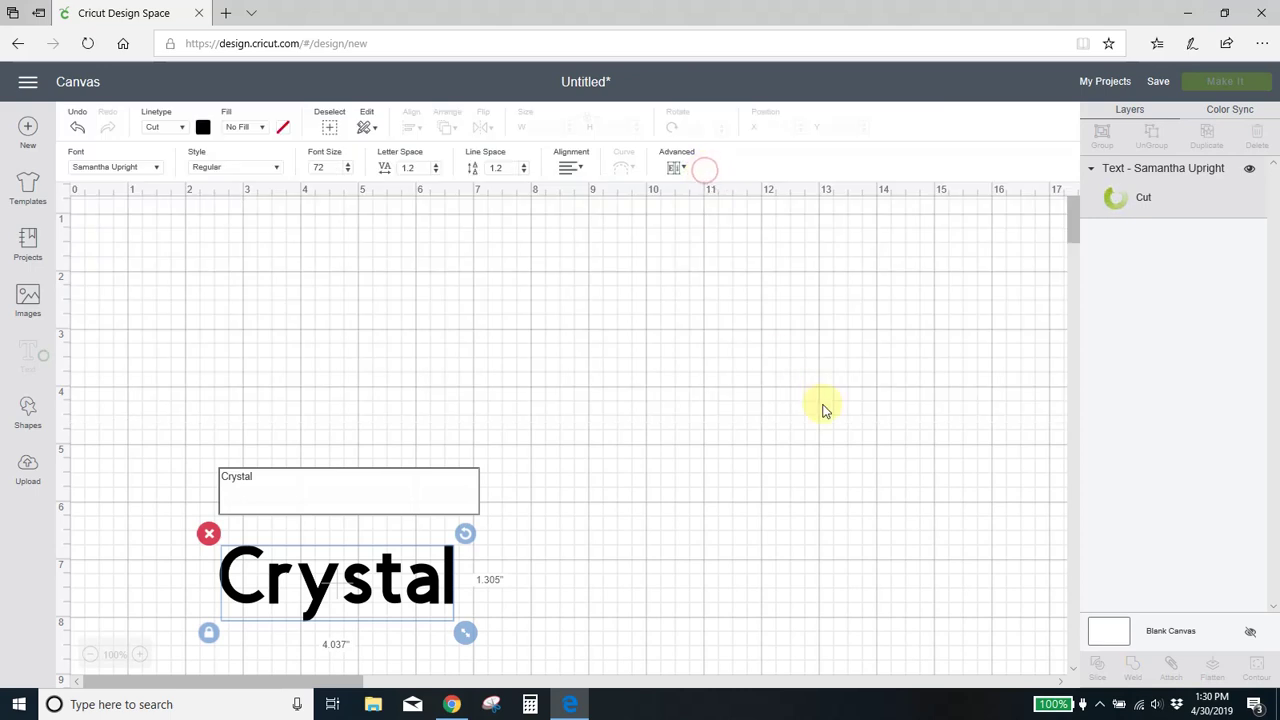
Step: Centre and enlarge Crystal on the canvas, tightening its letter spacing to -0.2
drag(360, 572, 591, 351)
drag(300, 570, 443, 339)
drag(531, 383, 894, 609)
click(423, 168)
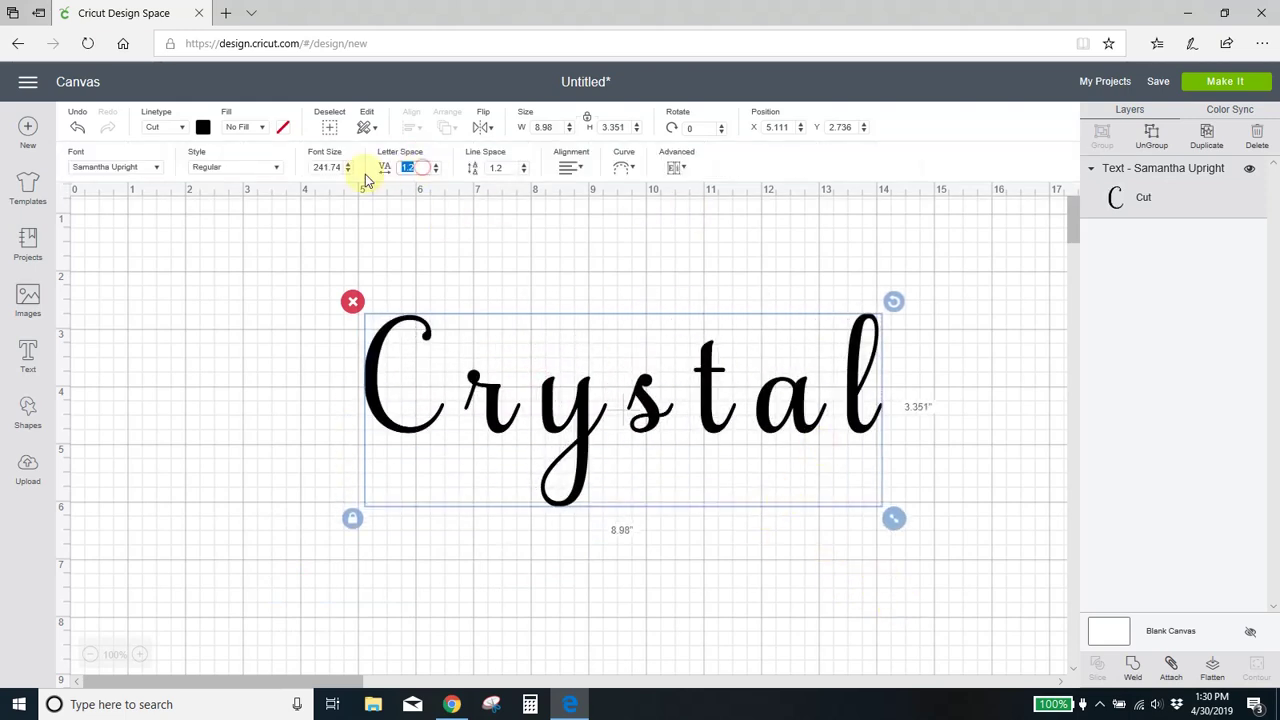
click(431, 159)
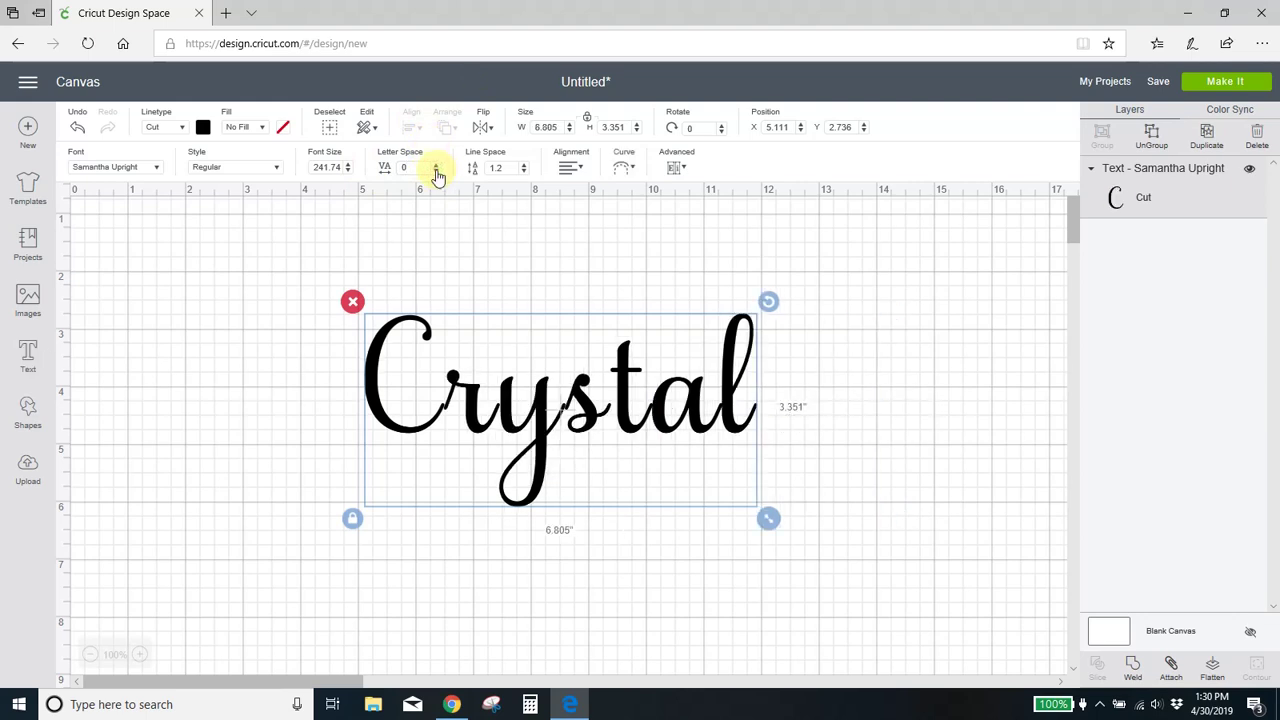
click(436, 171)
click(436, 172)
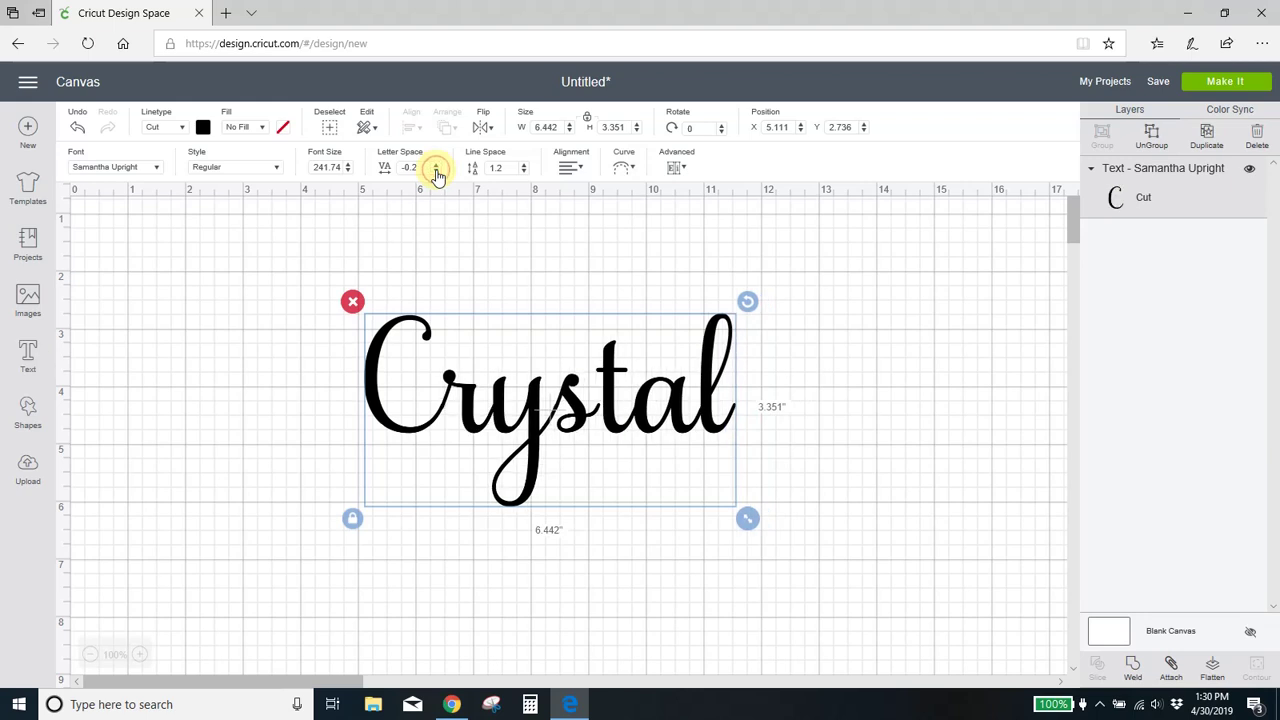
click(832, 321)
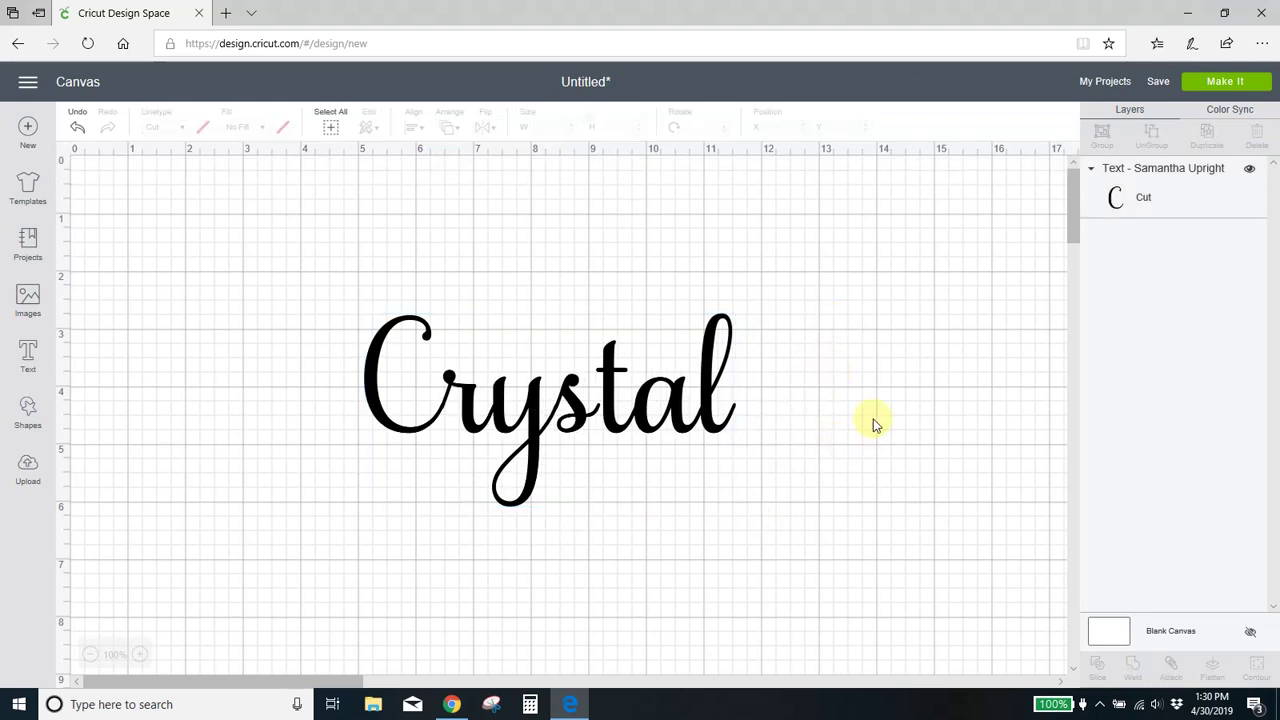
Step: Copy a swash ending glyph from Fontcloud and paste it over Crystal's final l in Cricut
click(452, 705)
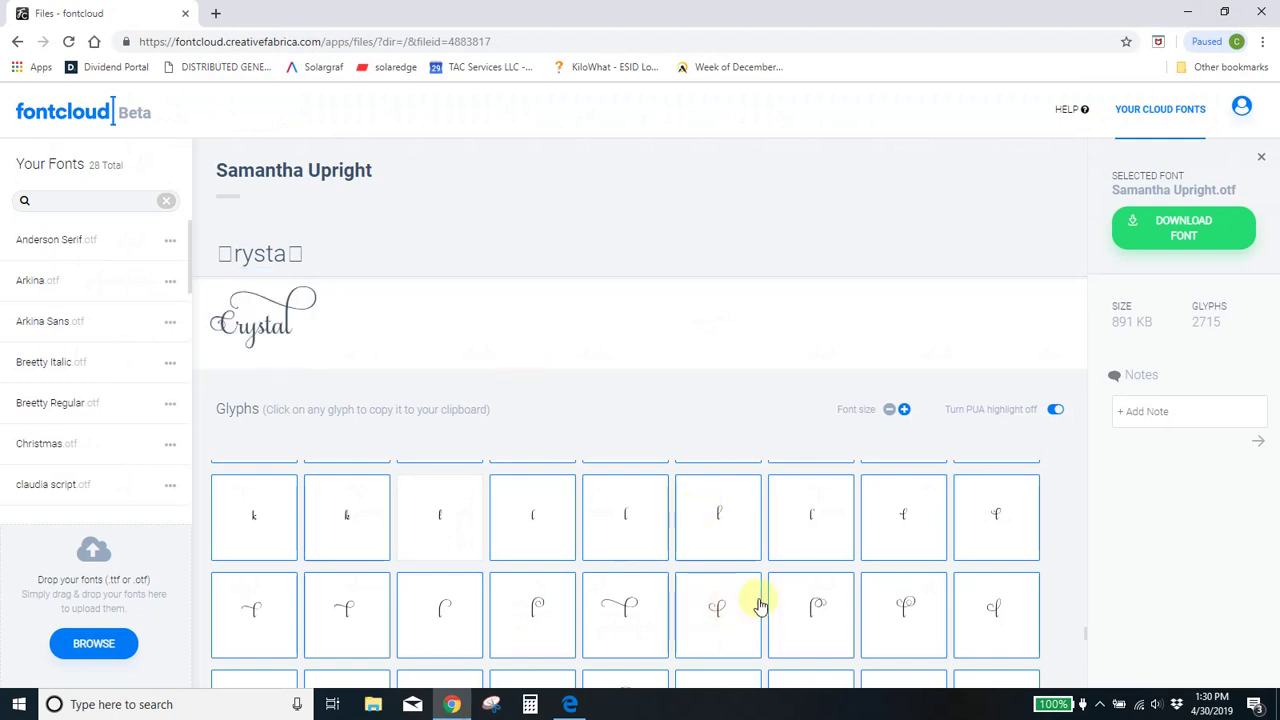
click(636, 629)
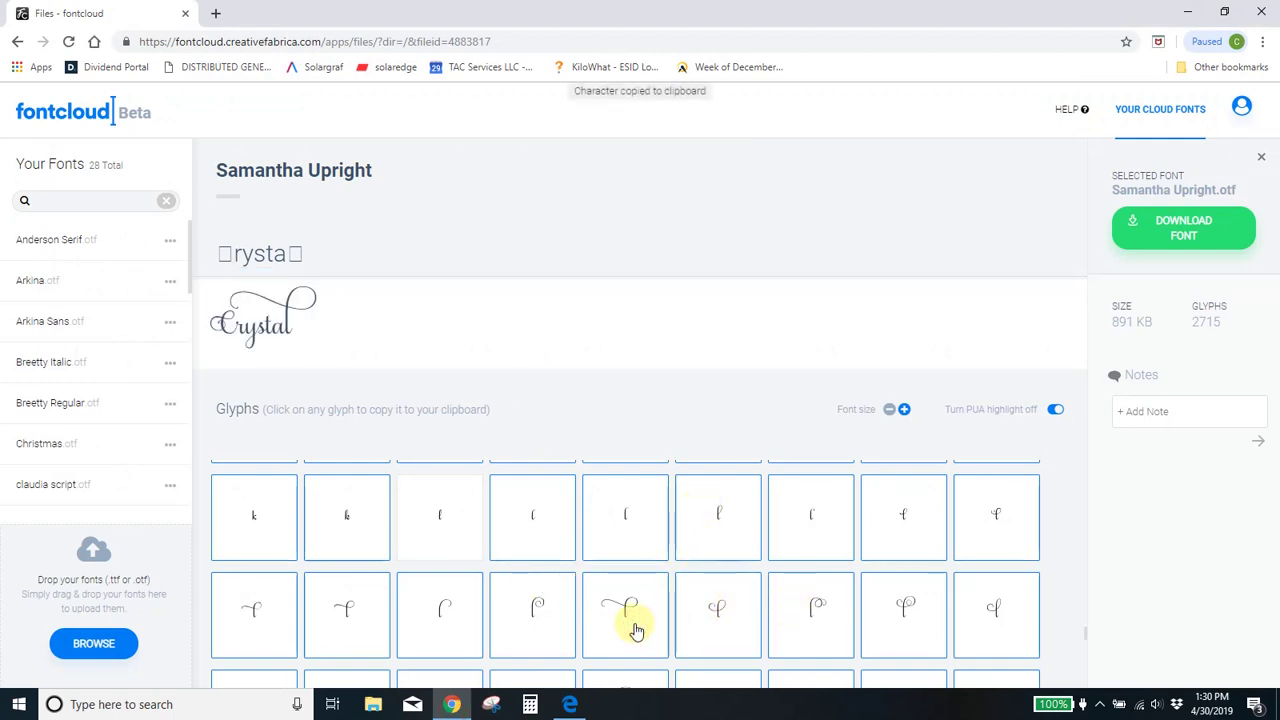
click(569, 704)
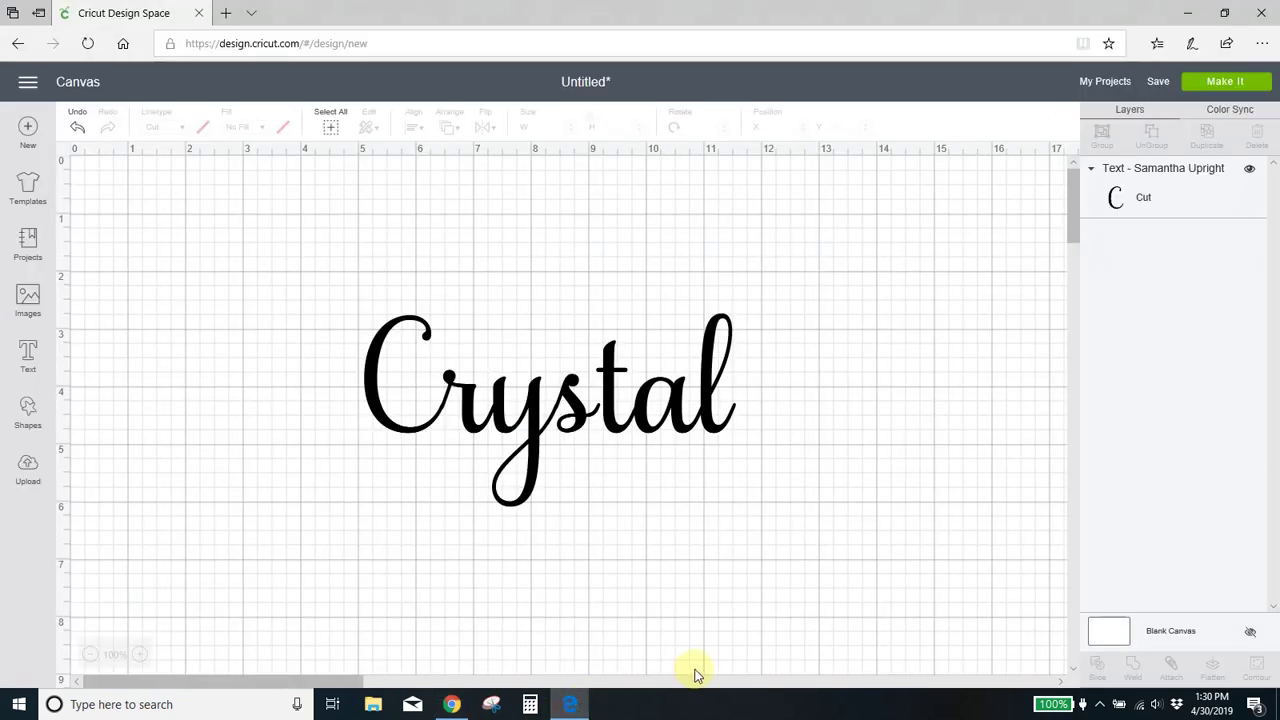
double_click(706, 428)
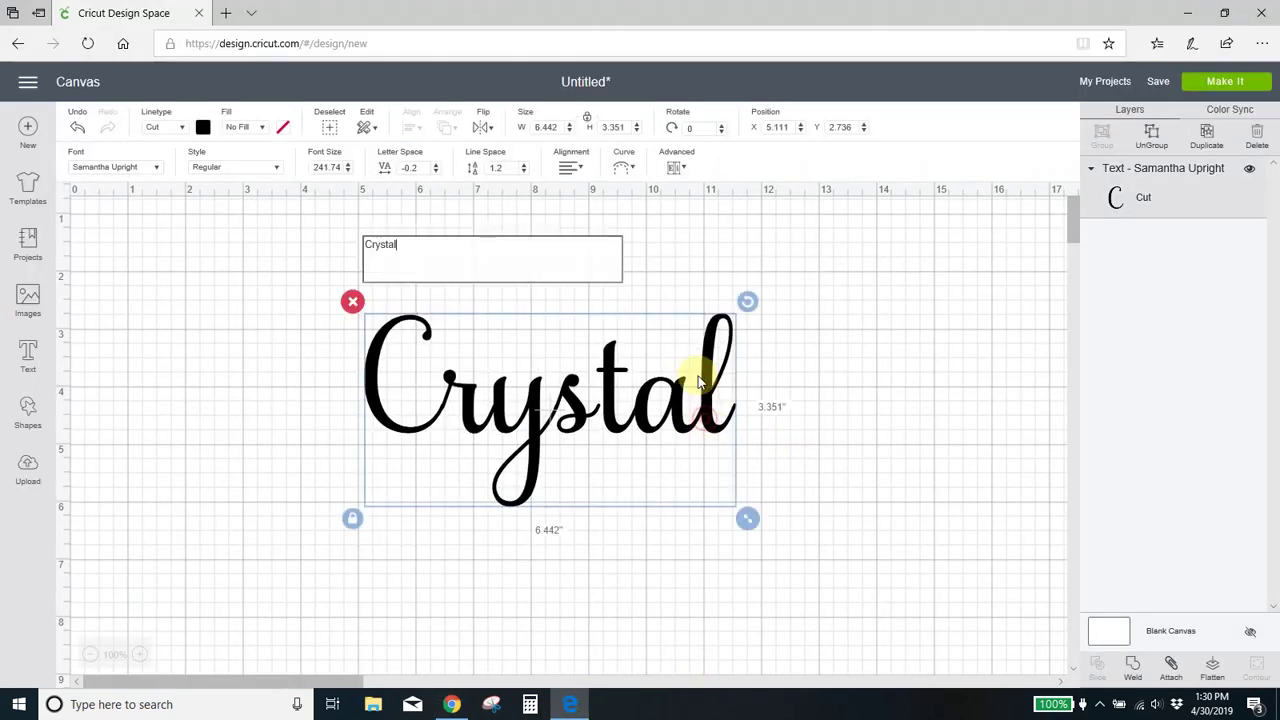
key(BackSpace)
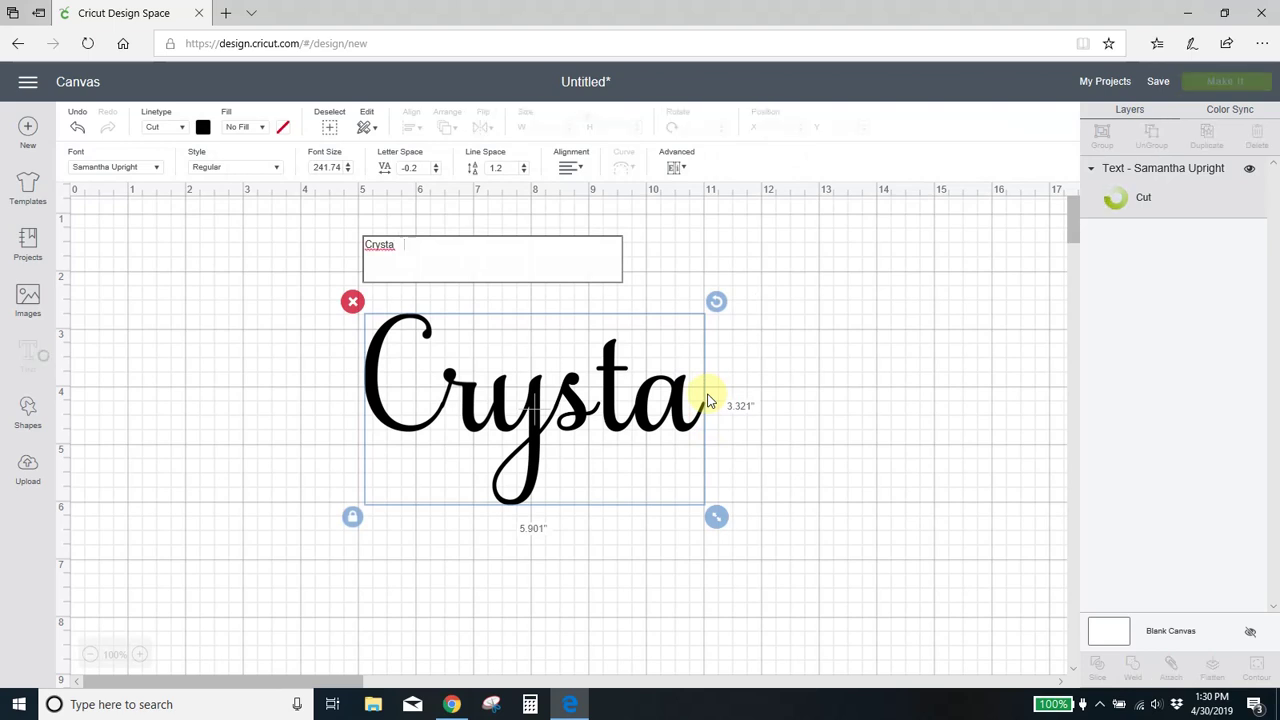
key(ctrl+v)
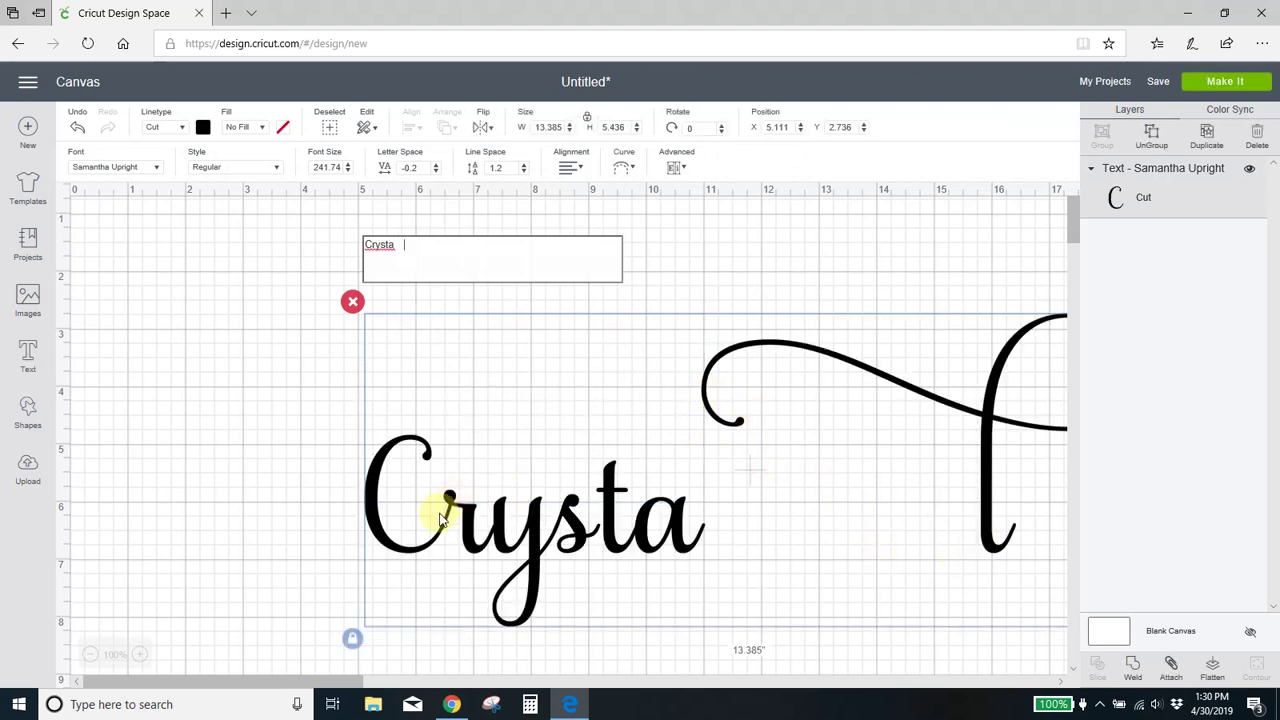
Step: Copy the swash capital C from the Samantha Upright glyph grid, back in Cricut
click(452, 704)
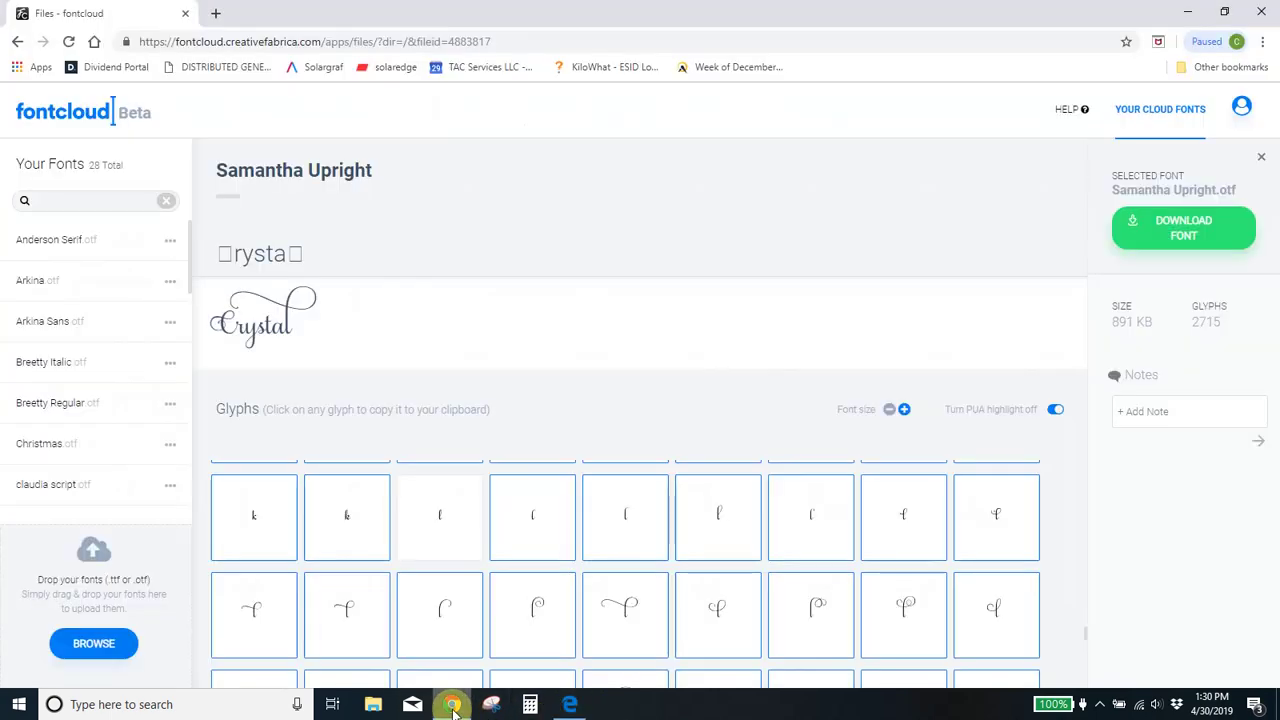
scroll(700, 591, down, 5)
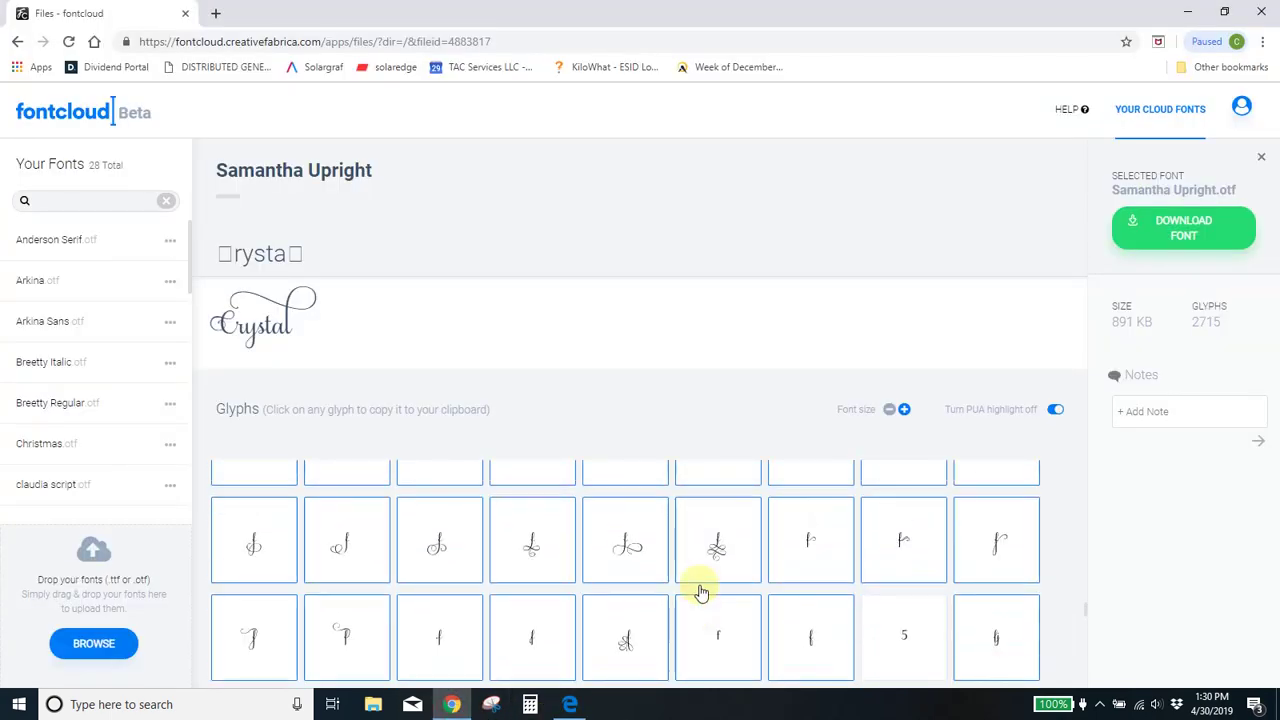
scroll(704, 586, down, 8)
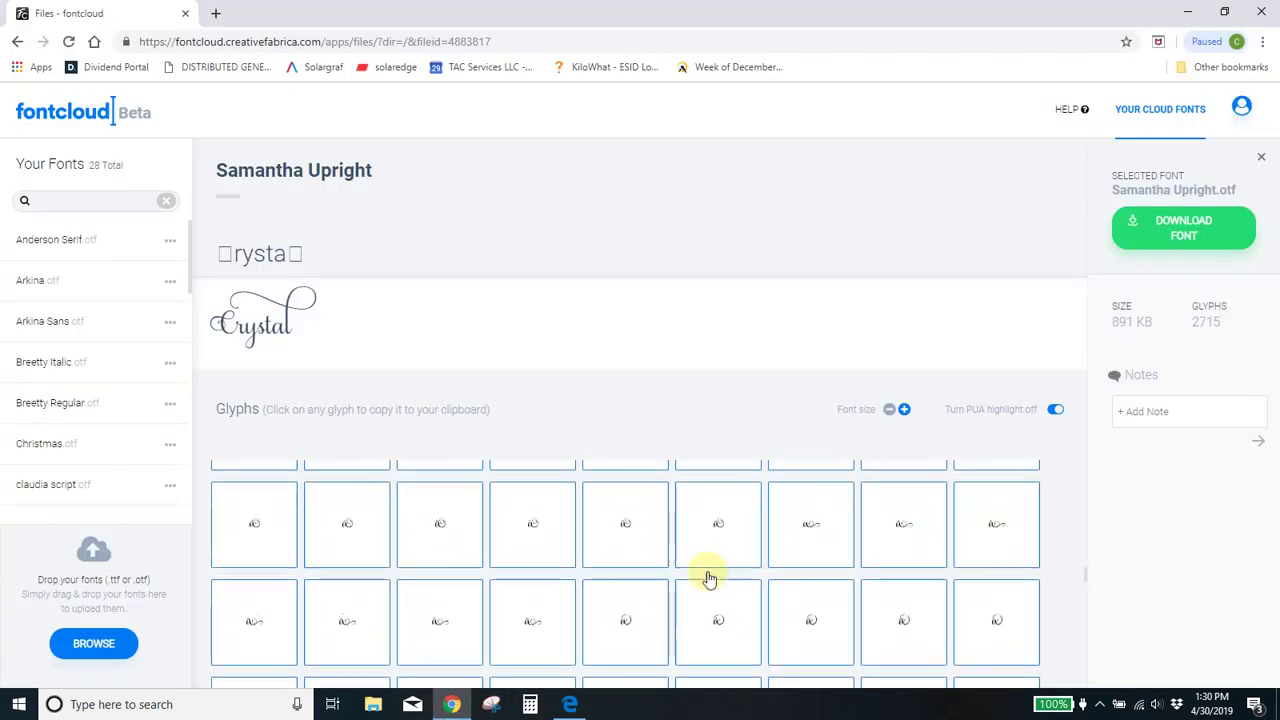
scroll(707, 580, down, 10)
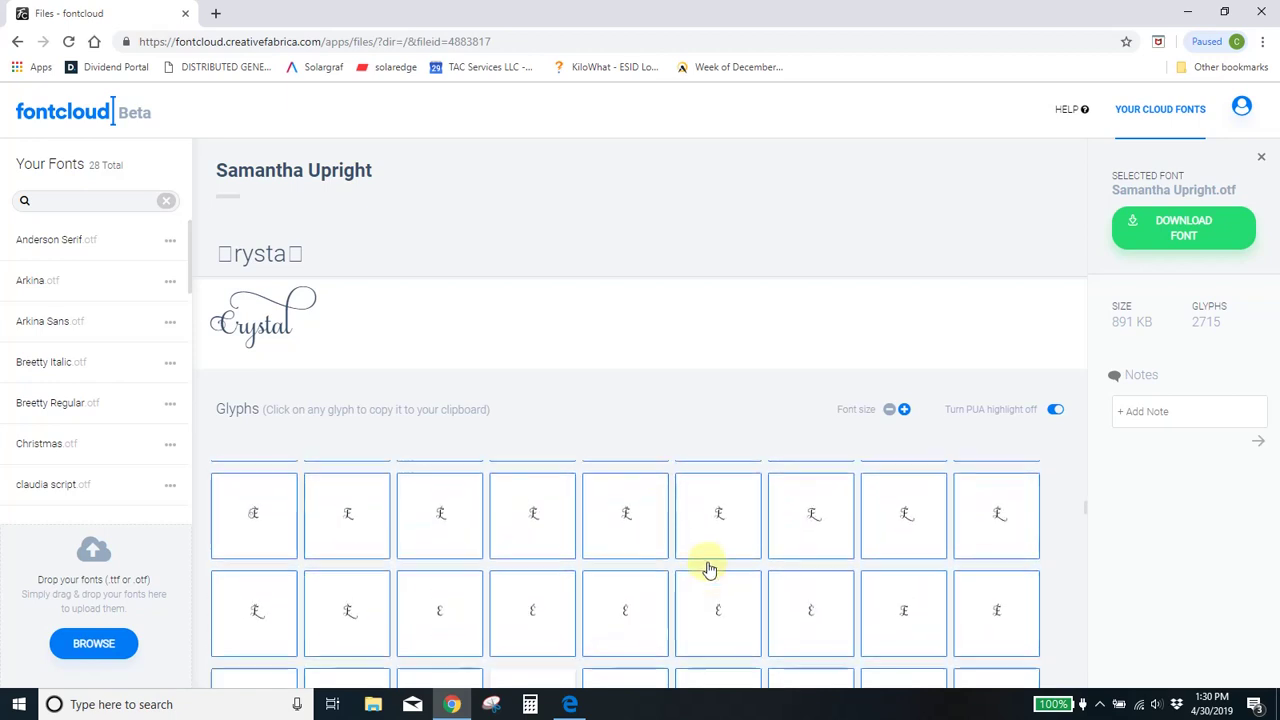
scroll(707, 569, down, 6)
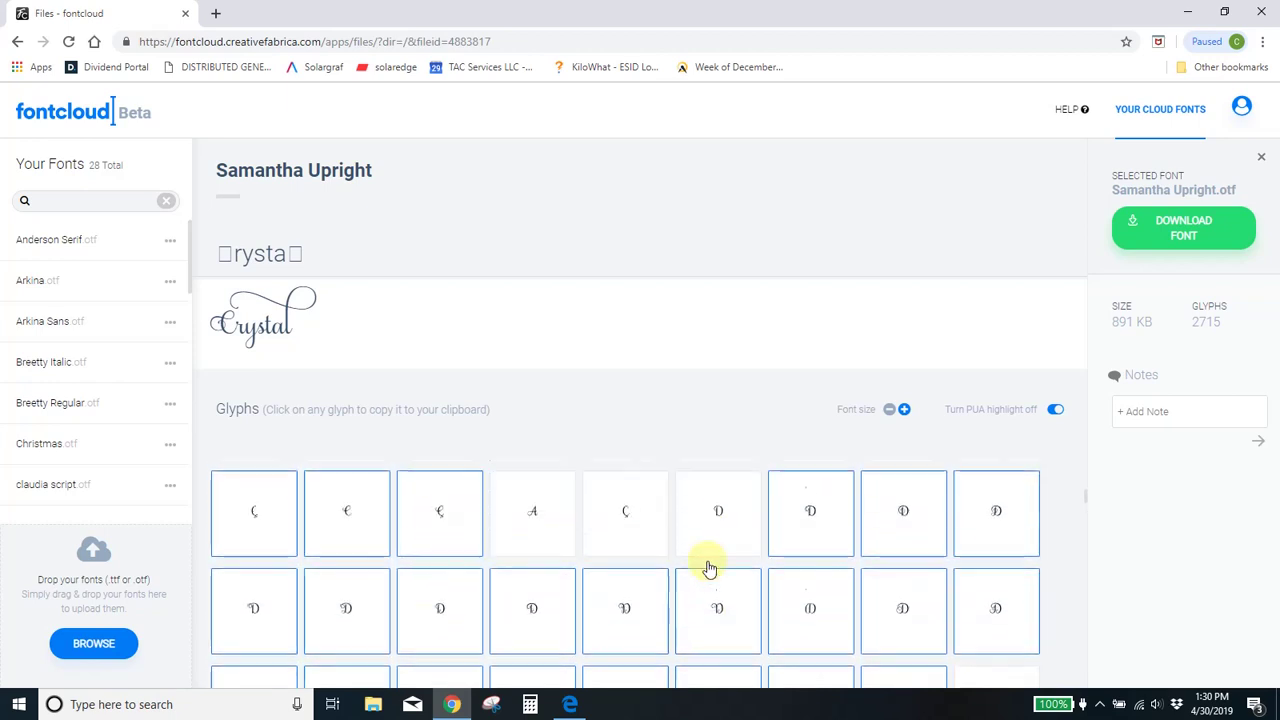
scroll(707, 568, up, 1)
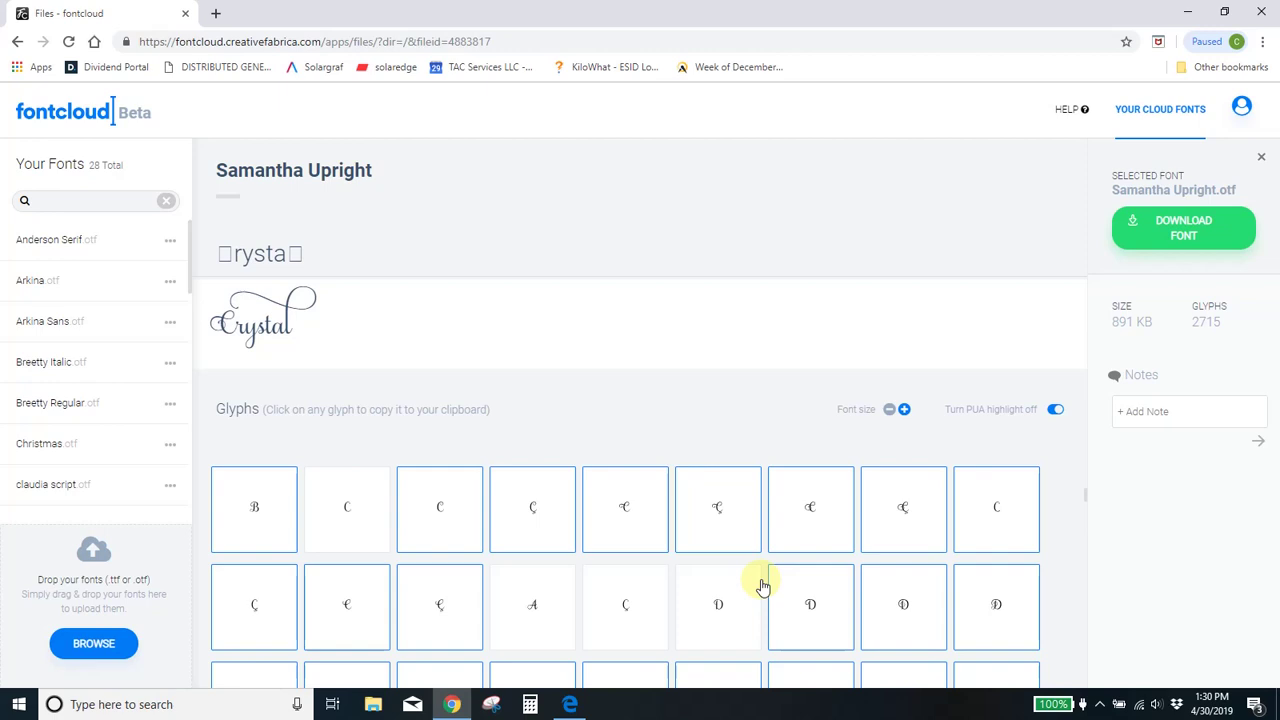
click(620, 508)
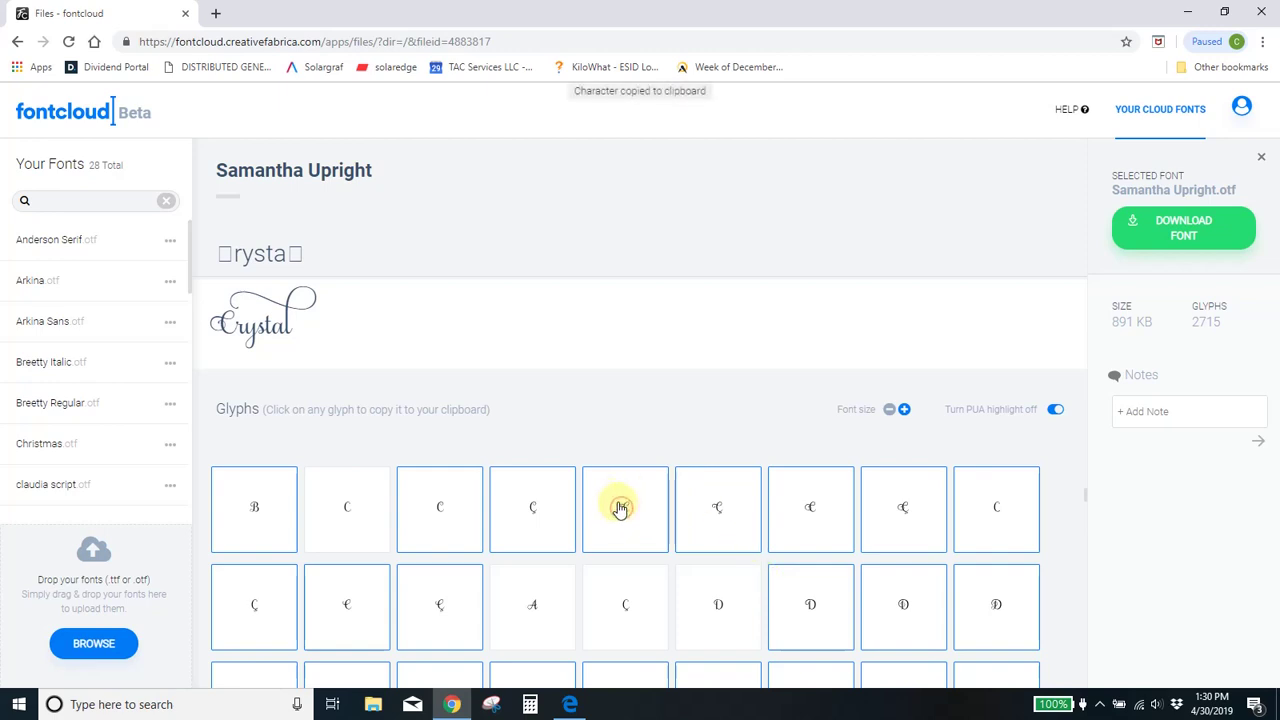
click(570, 704)
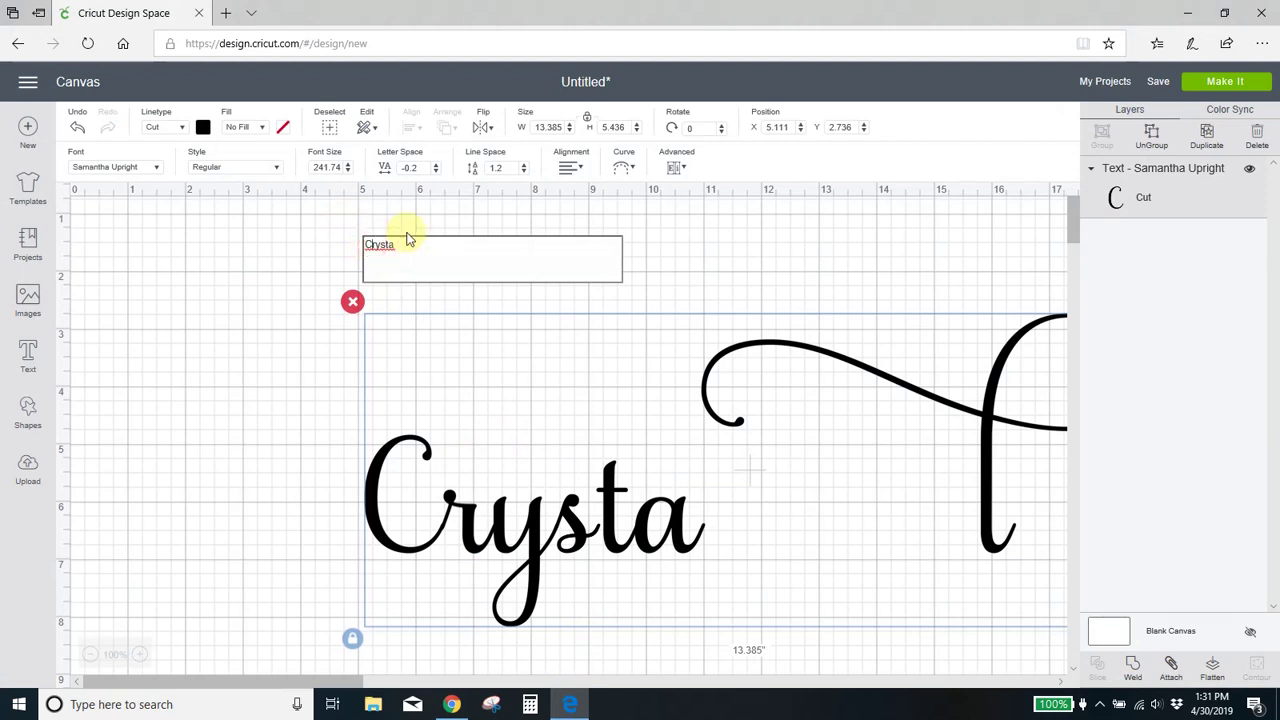
Step: Replace the plain leading C with the pasted swash C and move Crysta up-left
key(Home)
key(Delete)
key(ctrl+v)
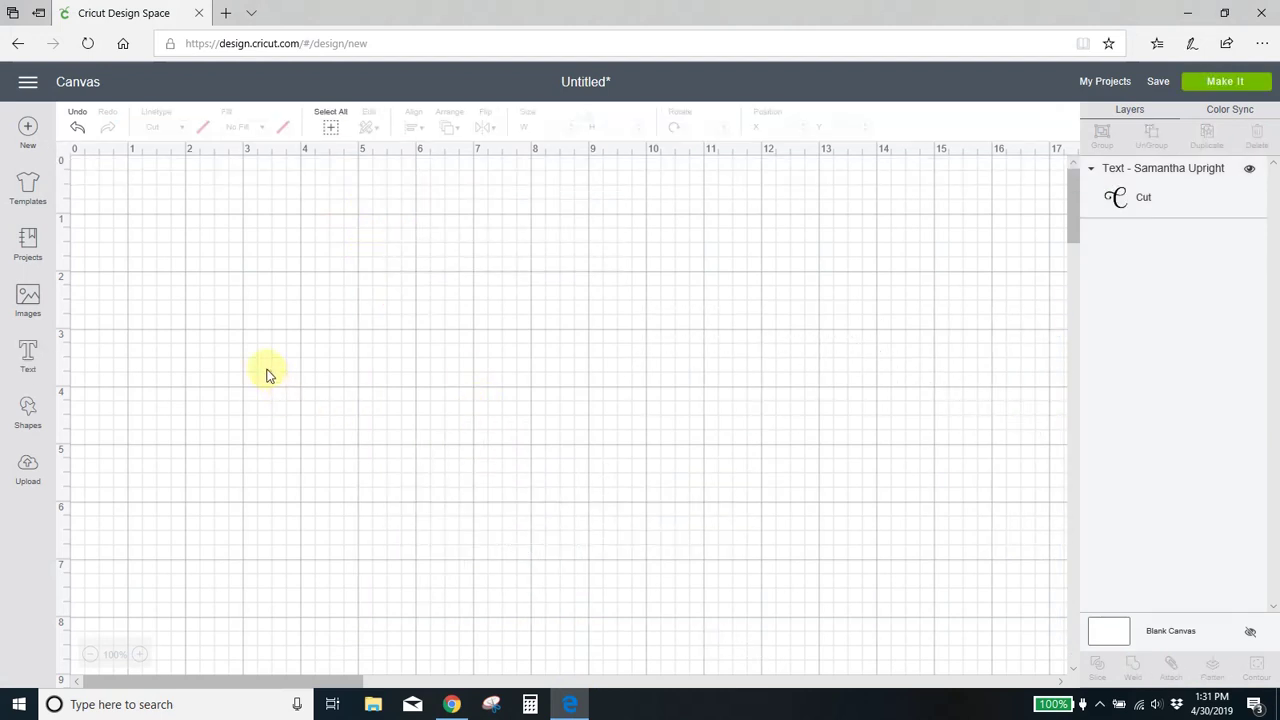
drag(663, 537, 491, 488)
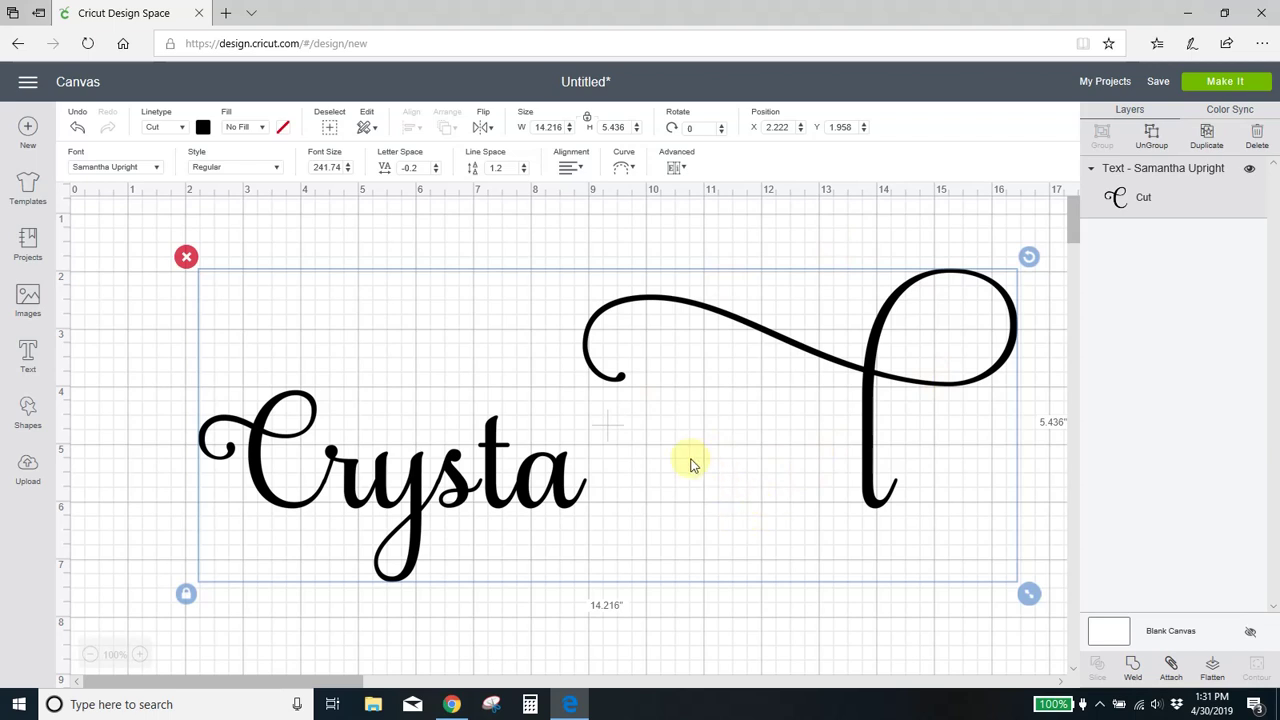
Step: Ungroup the text and arrange the swash C, t and looping l to spell Crystal
click(1151, 133)
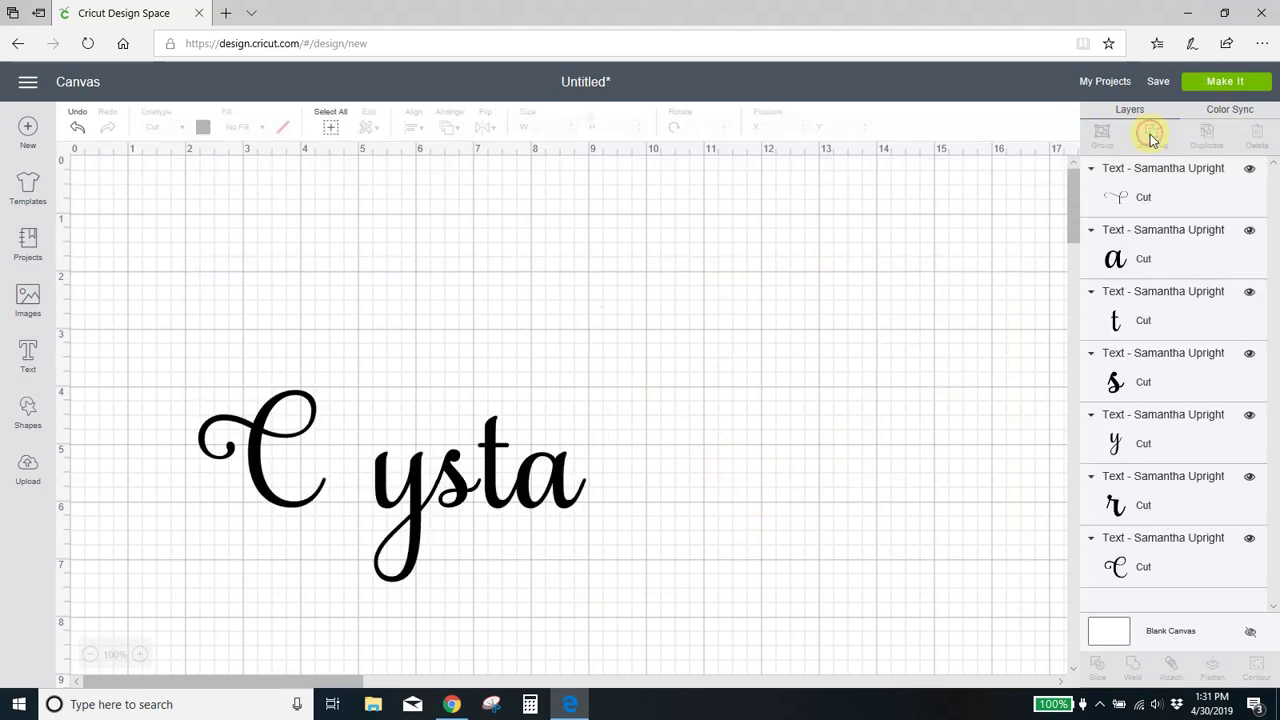
drag(866, 463, 586, 464)
drag(268, 505, 272, 500)
drag(497, 507, 701, 404)
mouse_move(496, 498)
mouse_down()
mouse_move(490, 507)
mouse_move(531, 503)
mouse_move(521, 497)
mouse_up()
drag(791, 391, 585, 505)
Step: Select all seven letters and weld them into one Weld Result layer
click(906, 466)
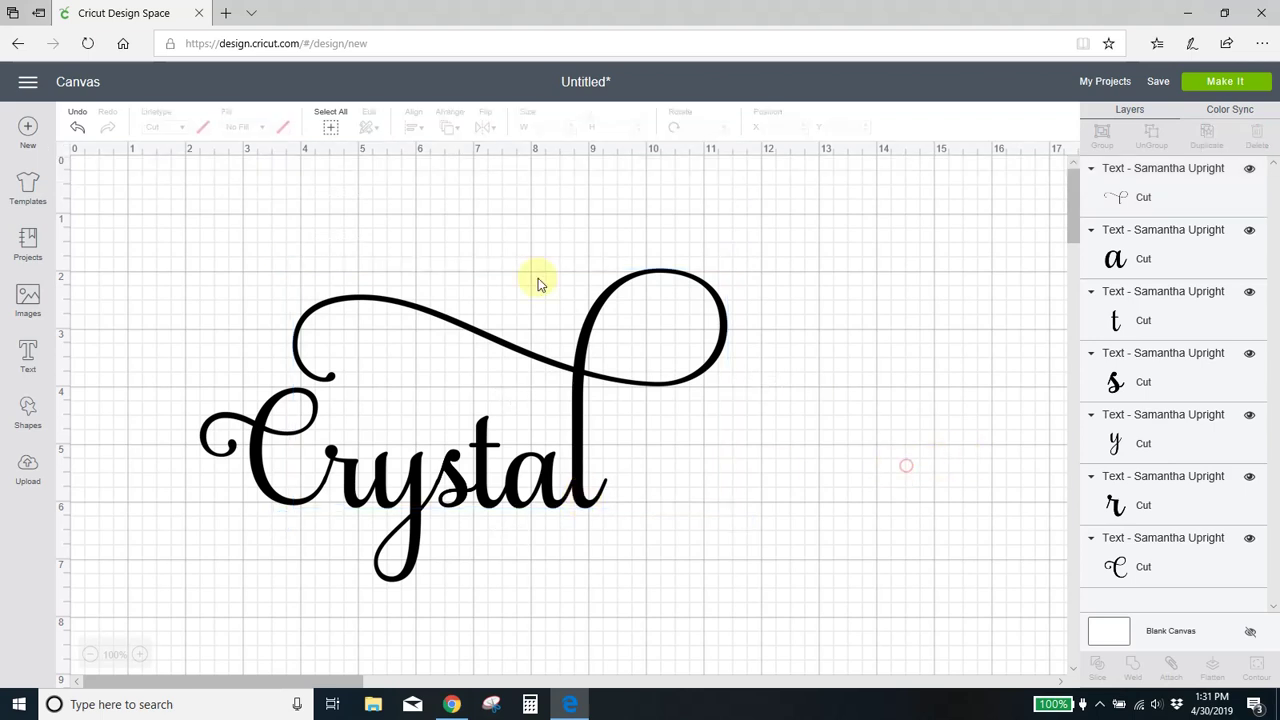
drag(189, 243, 770, 545)
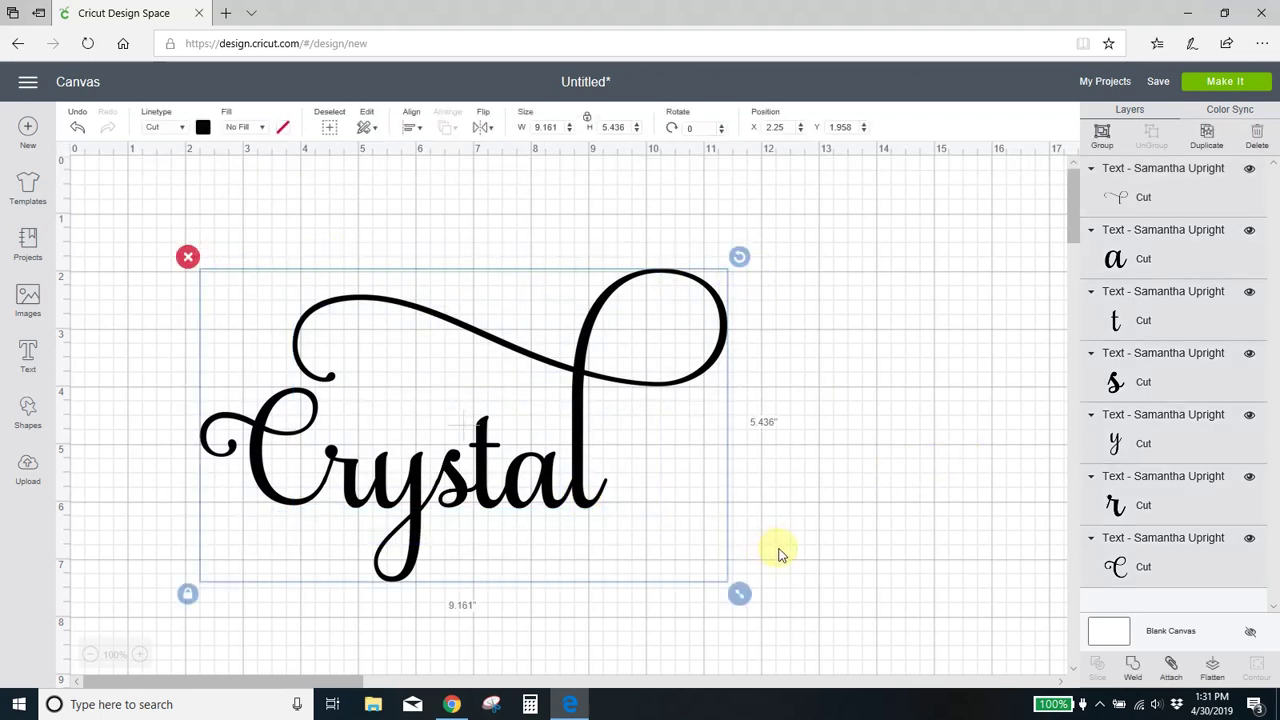
click(1133, 668)
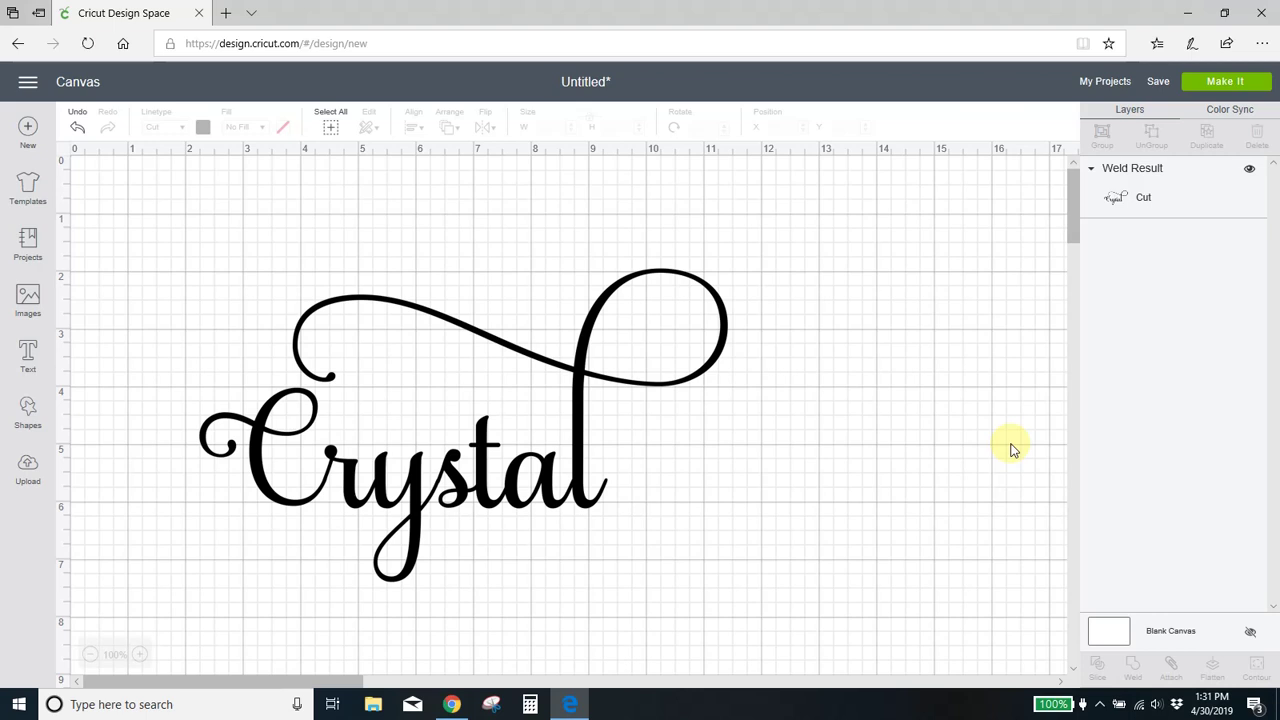
Step: Switch to Chrome and go to the Creative Fabrica website
click(452, 704)
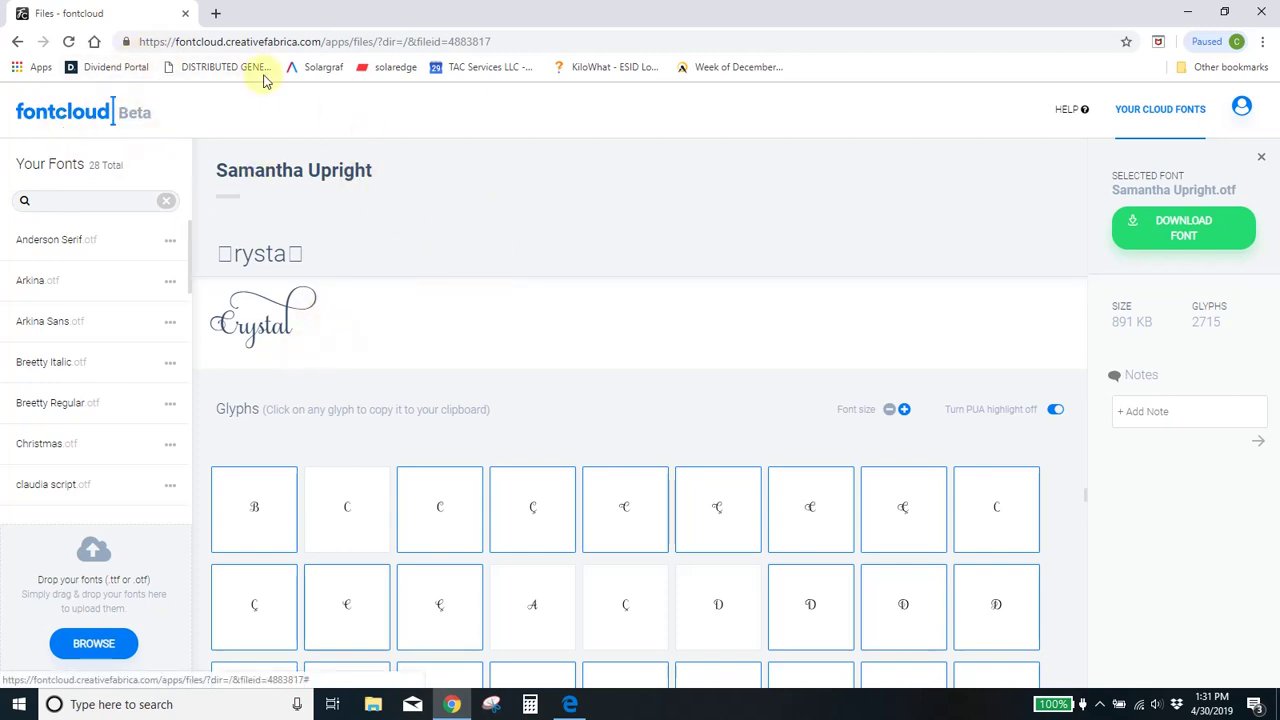
click(506, 40)
text(creativefabrica.com)
key(Return)
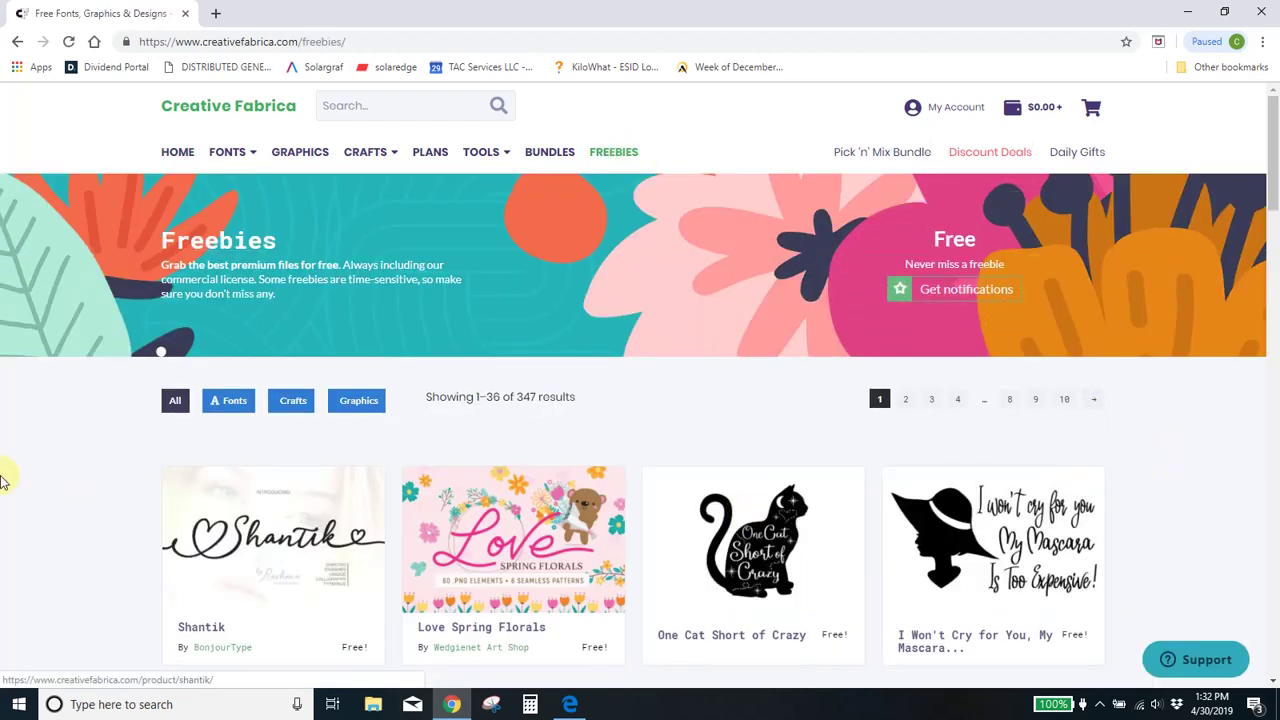
Step: Filter the freebies to free fonts and move to page 2, showing results 37–72 of 196
click(235, 408)
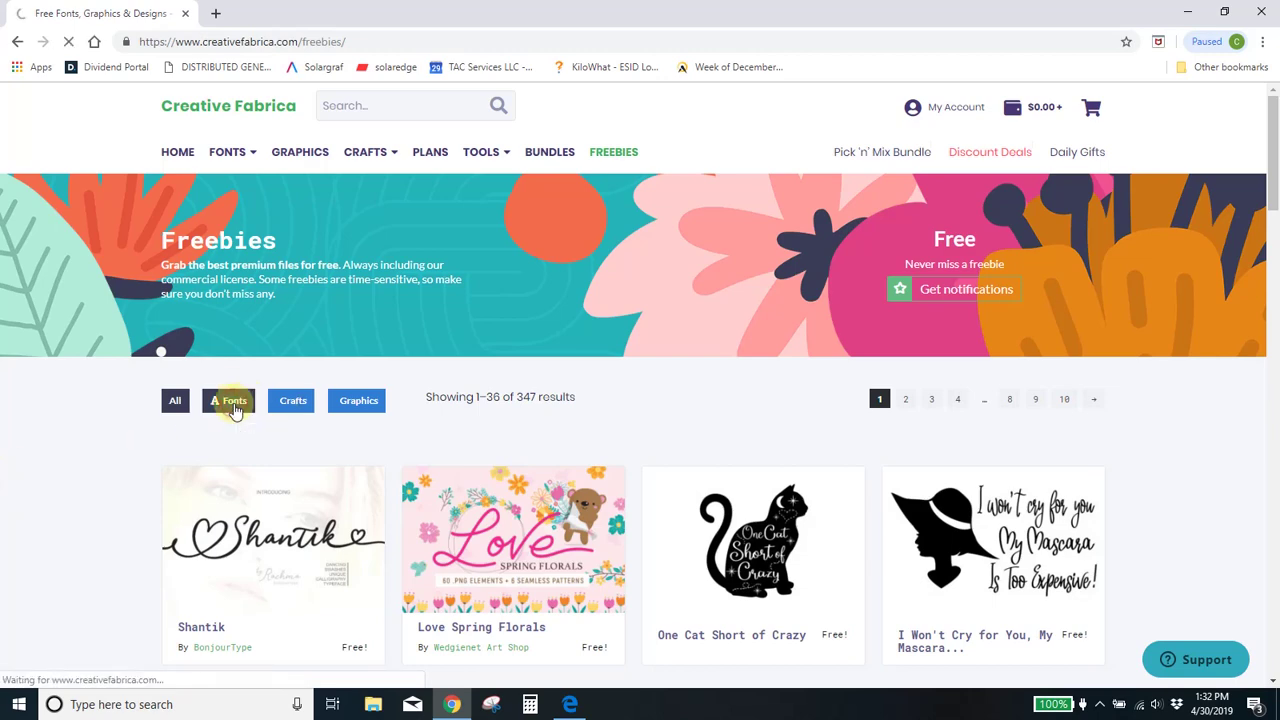
scroll(850, 495, down, 9)
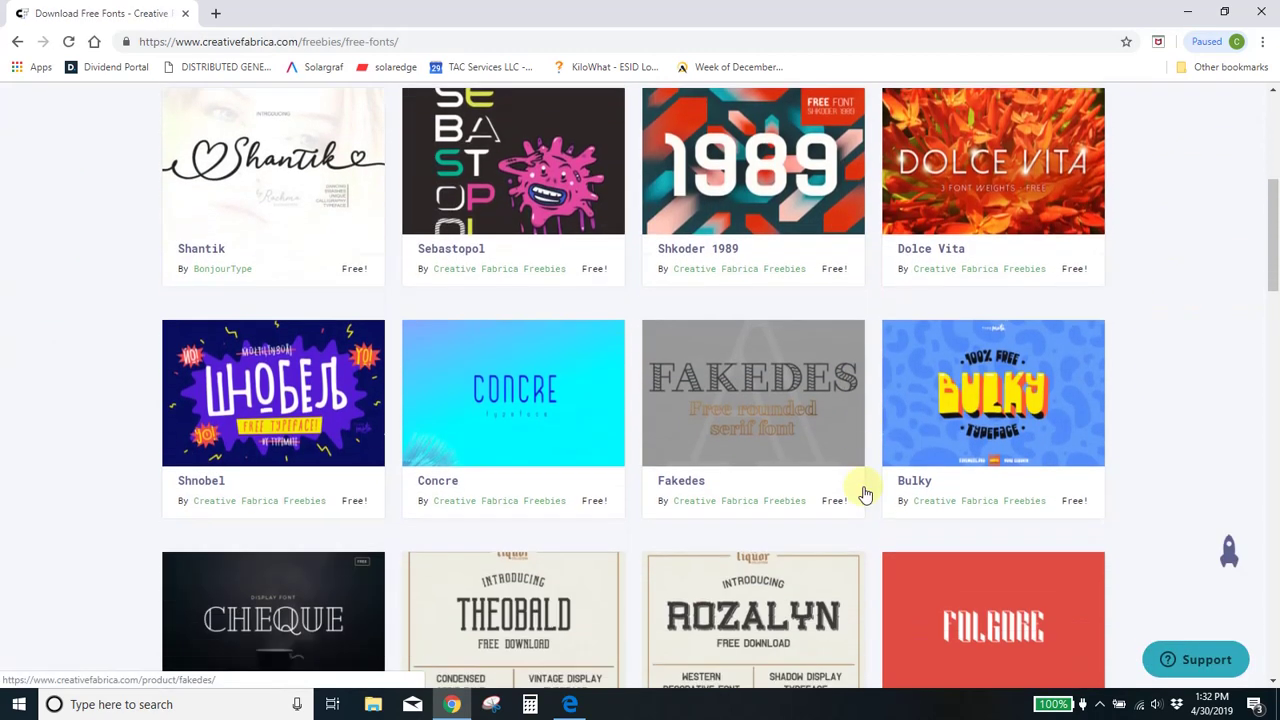
scroll(869, 490, down, 10)
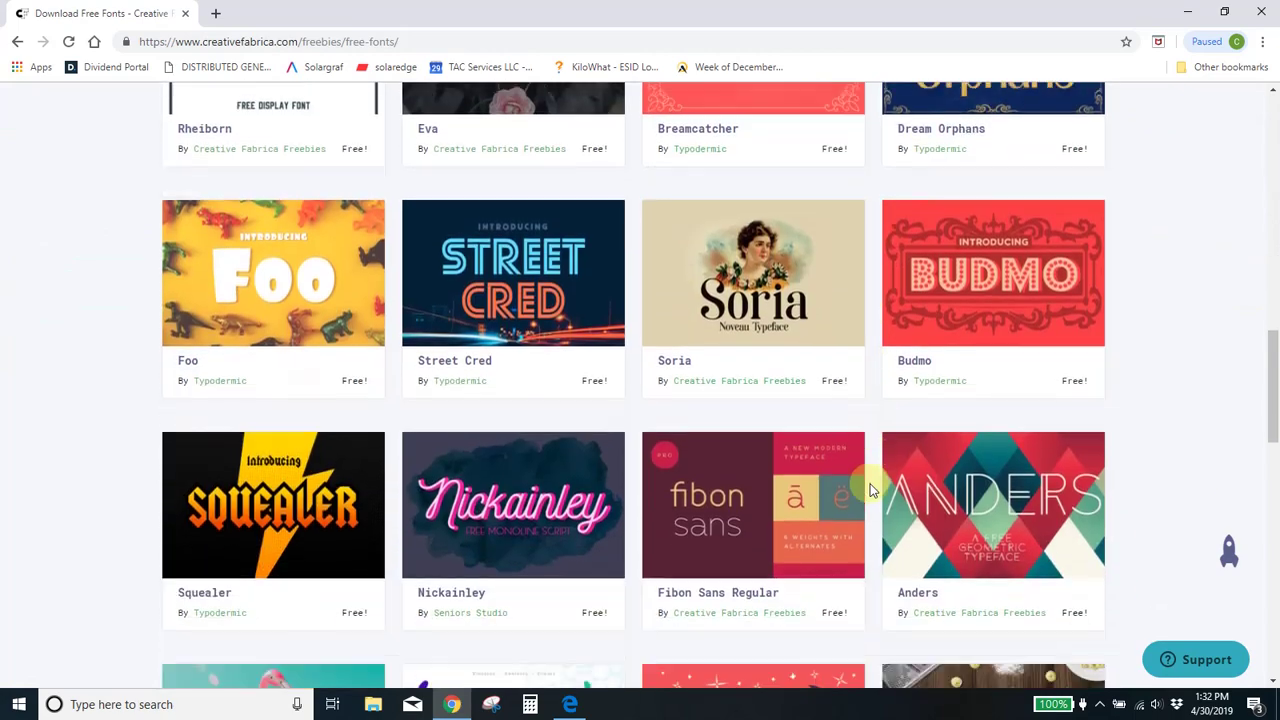
scroll(869, 490, down, 3)
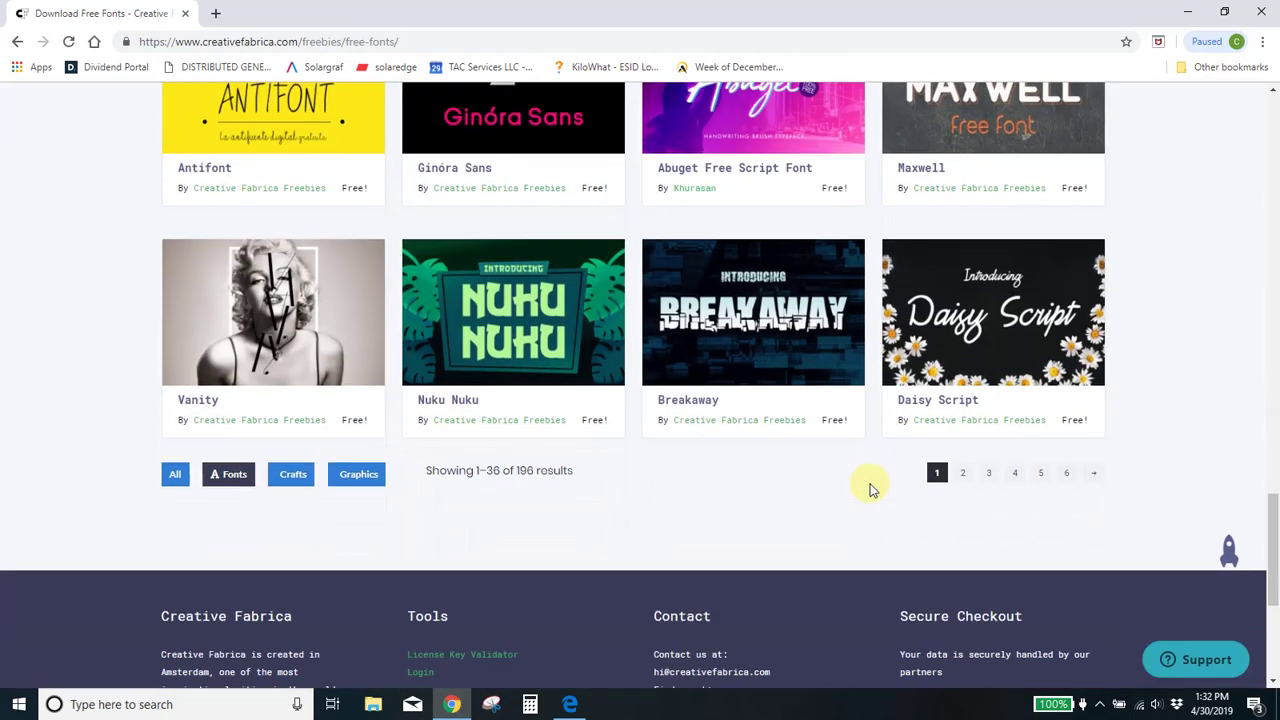
click(965, 484)
scroll(997, 445, down, 4)
scroll(997, 490, down, 11)
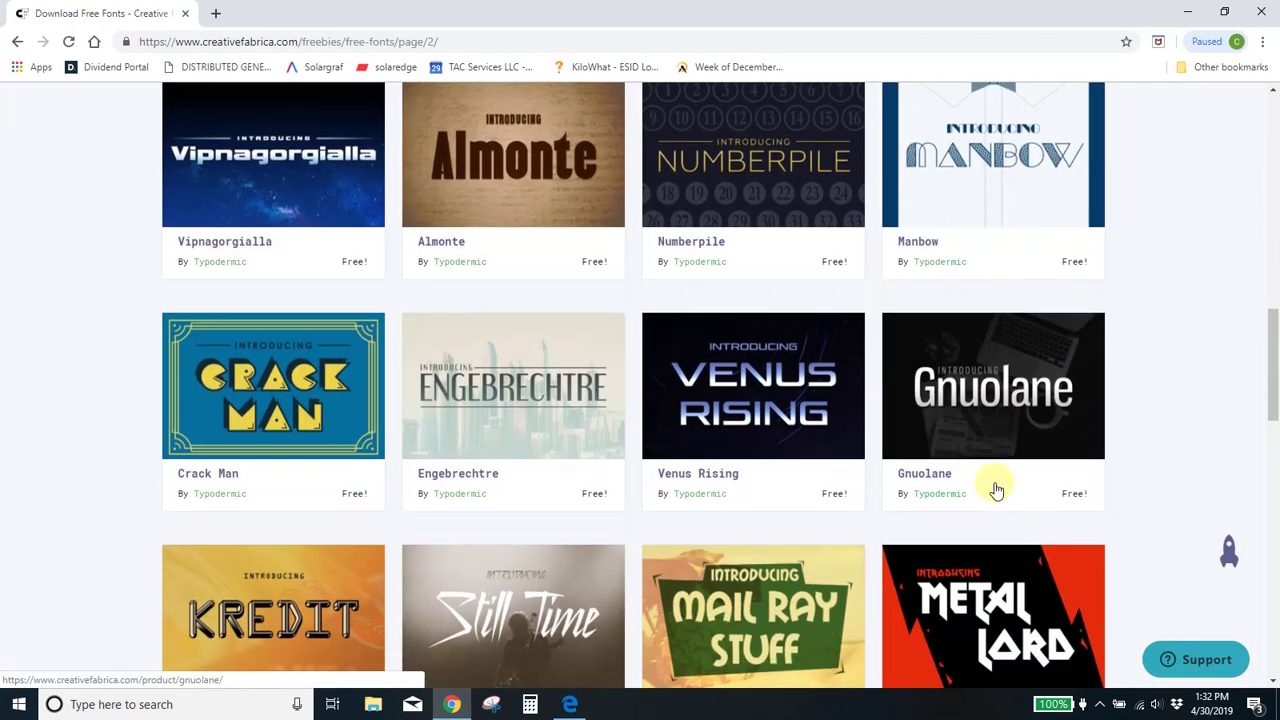
scroll(997, 490, down, 7)
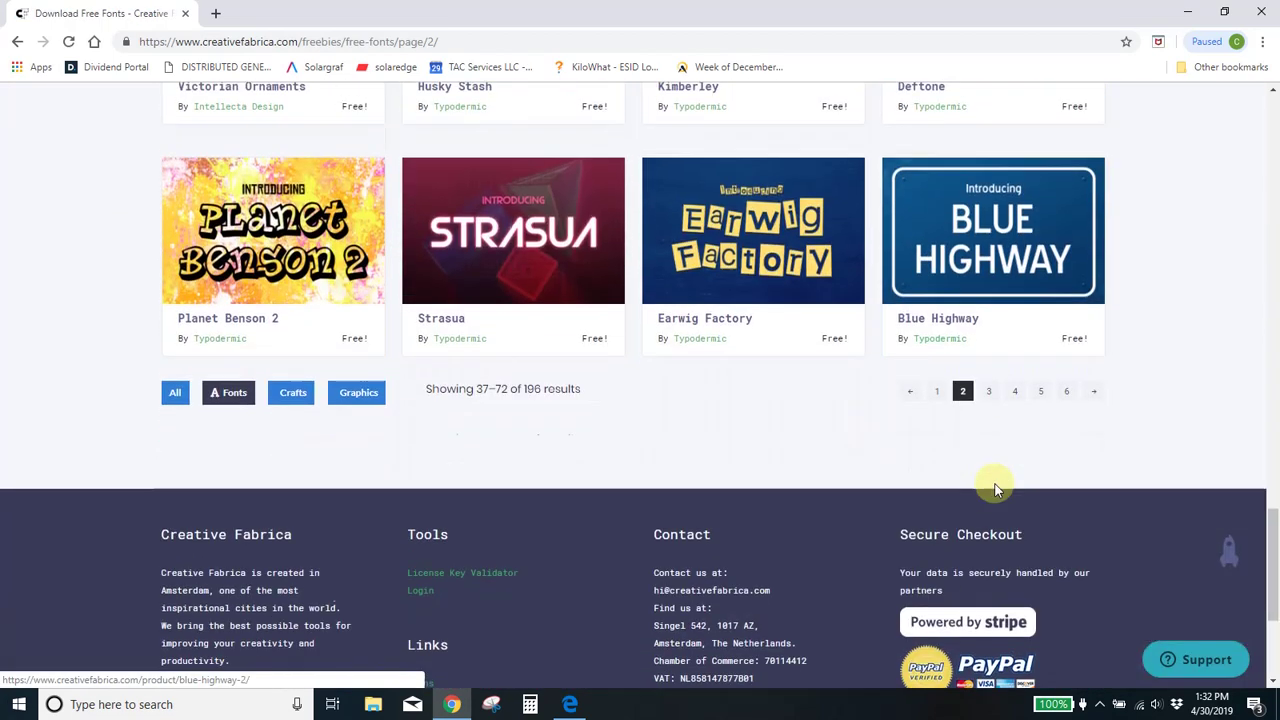
scroll(997, 490, up, 10)
scroll(997, 490, up, 12)
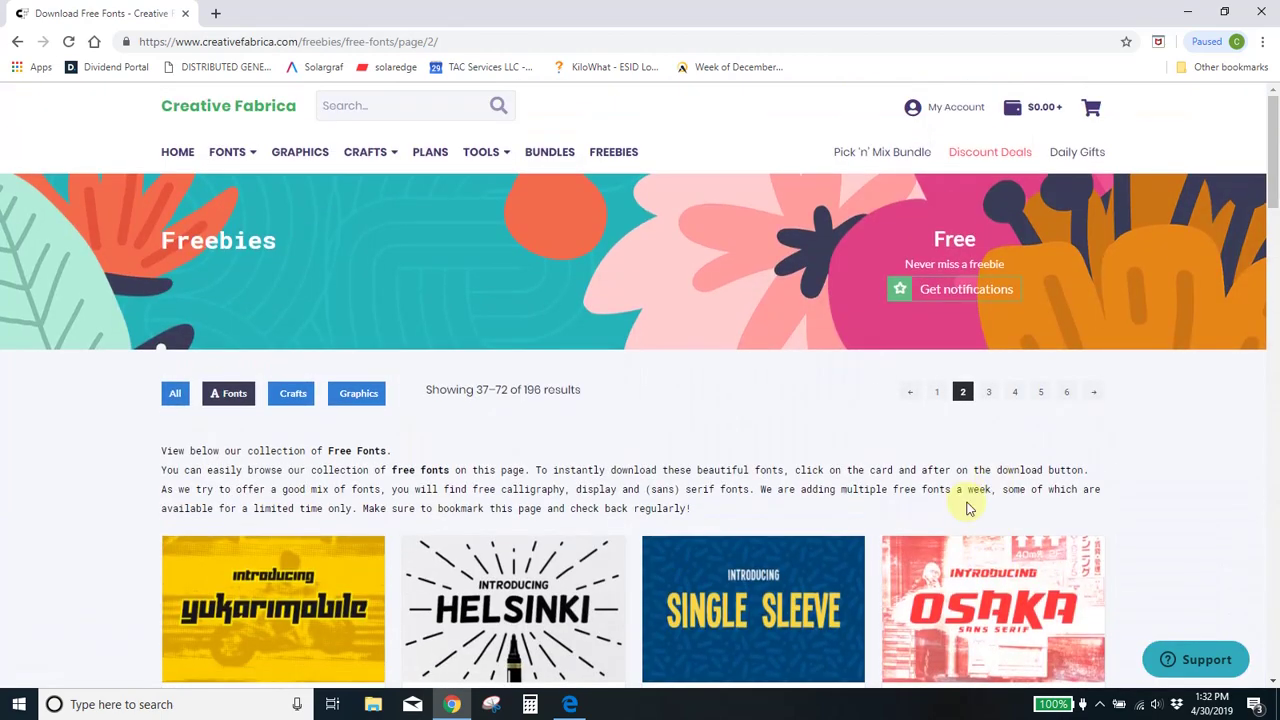
click(293, 395)
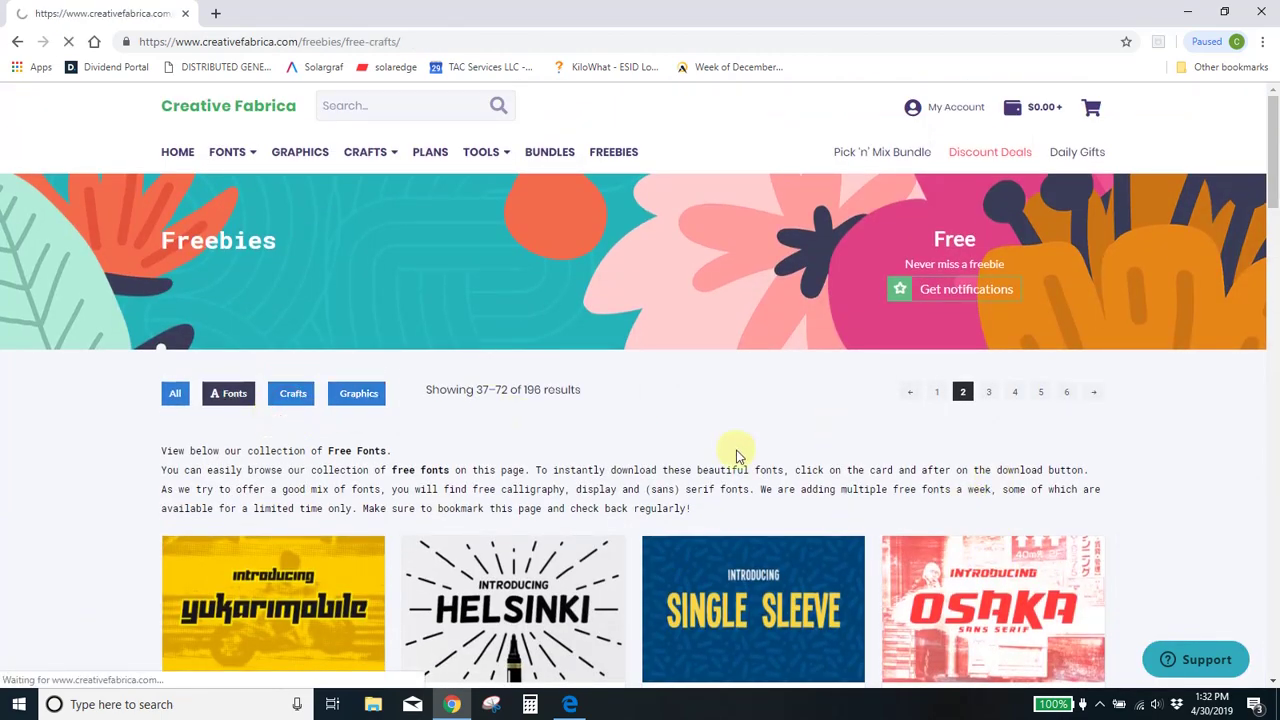
scroll(1063, 523, down, 9)
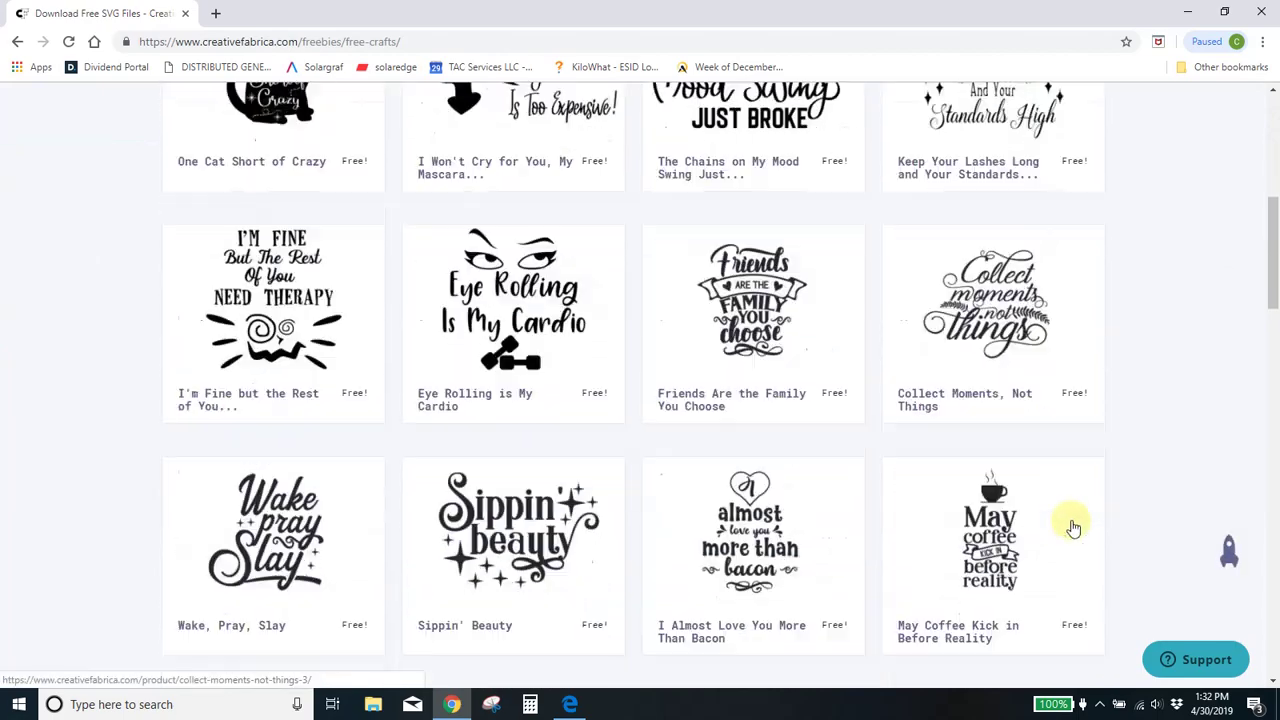
scroll(1047, 489, down, 12)
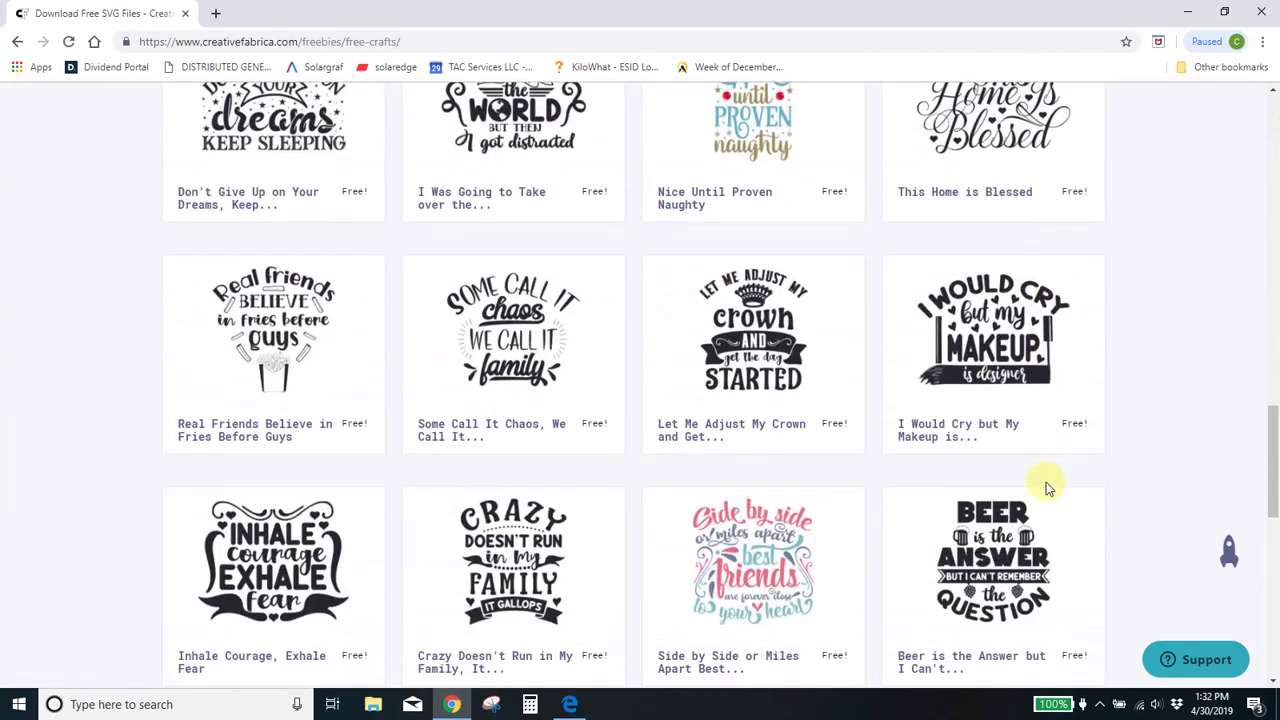
scroll(1046, 485, down, 3)
scroll(1045, 480, up, 20)
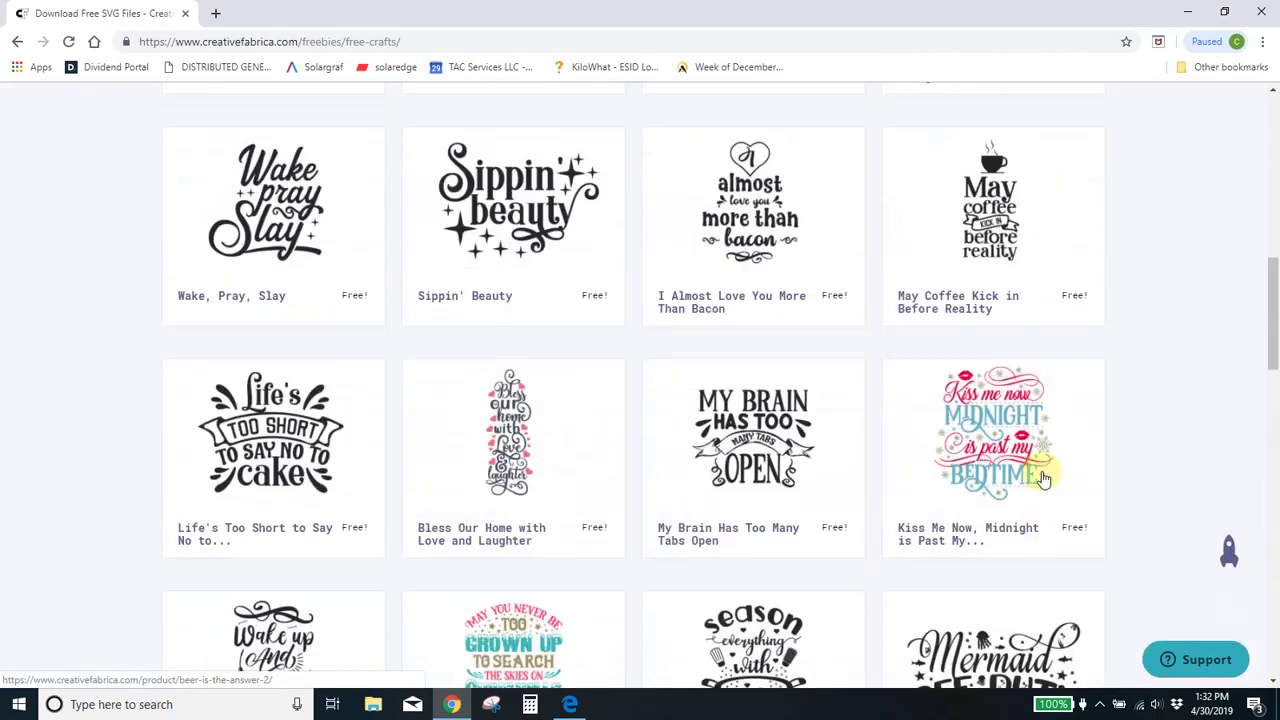
scroll(1040, 471, down, 3)
scroll(1006, 451, up, 3)
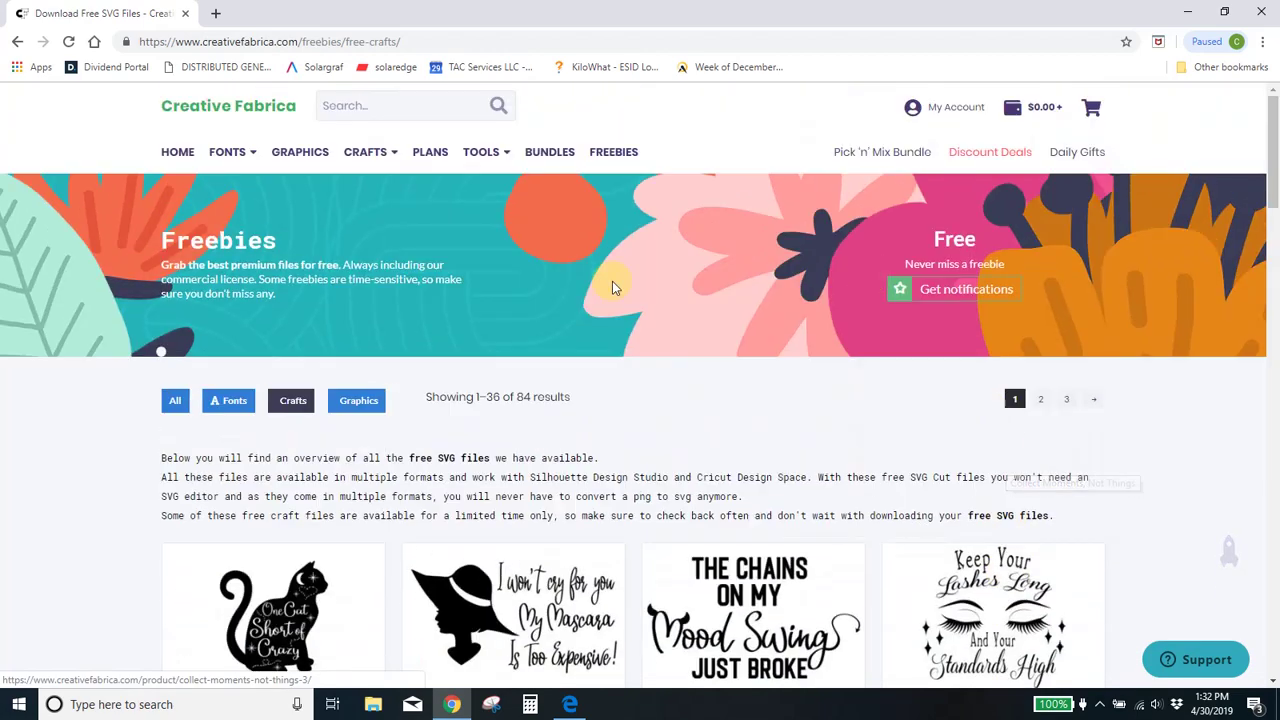
click(347, 404)
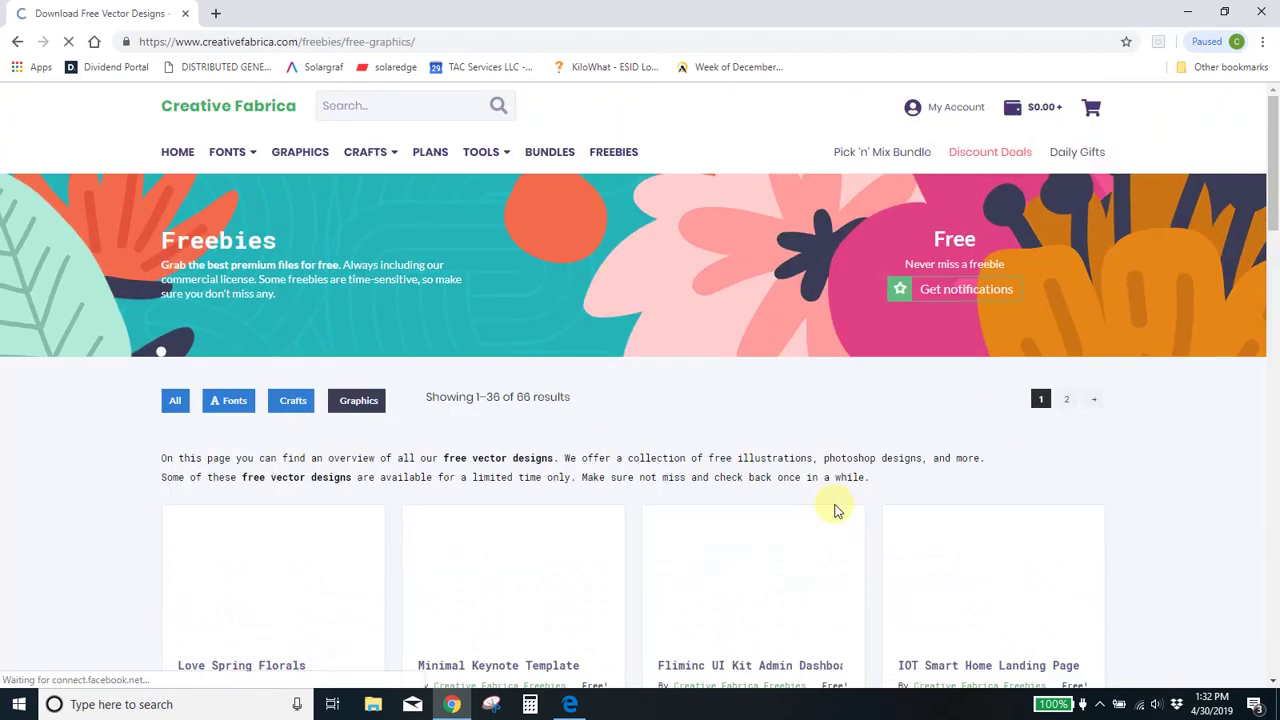
scroll(836, 510, down, 3)
scroll(930, 472, down, 2)
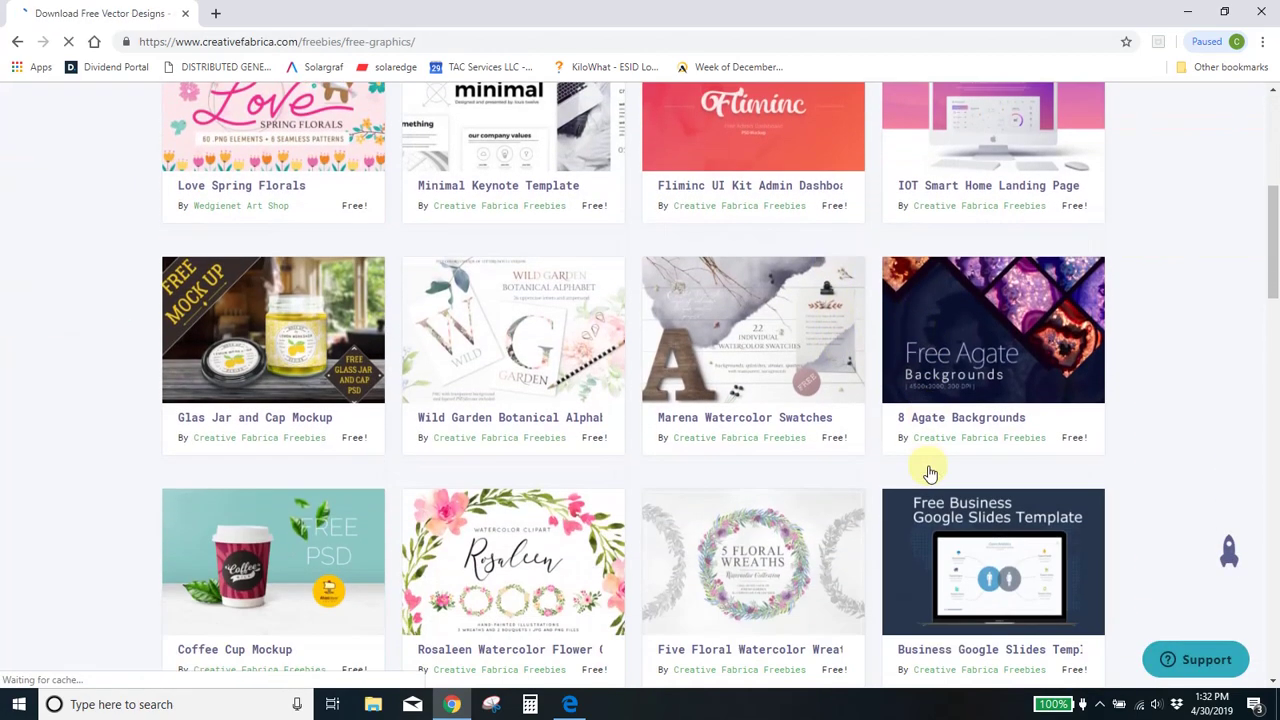
scroll(930, 470, down, 2)
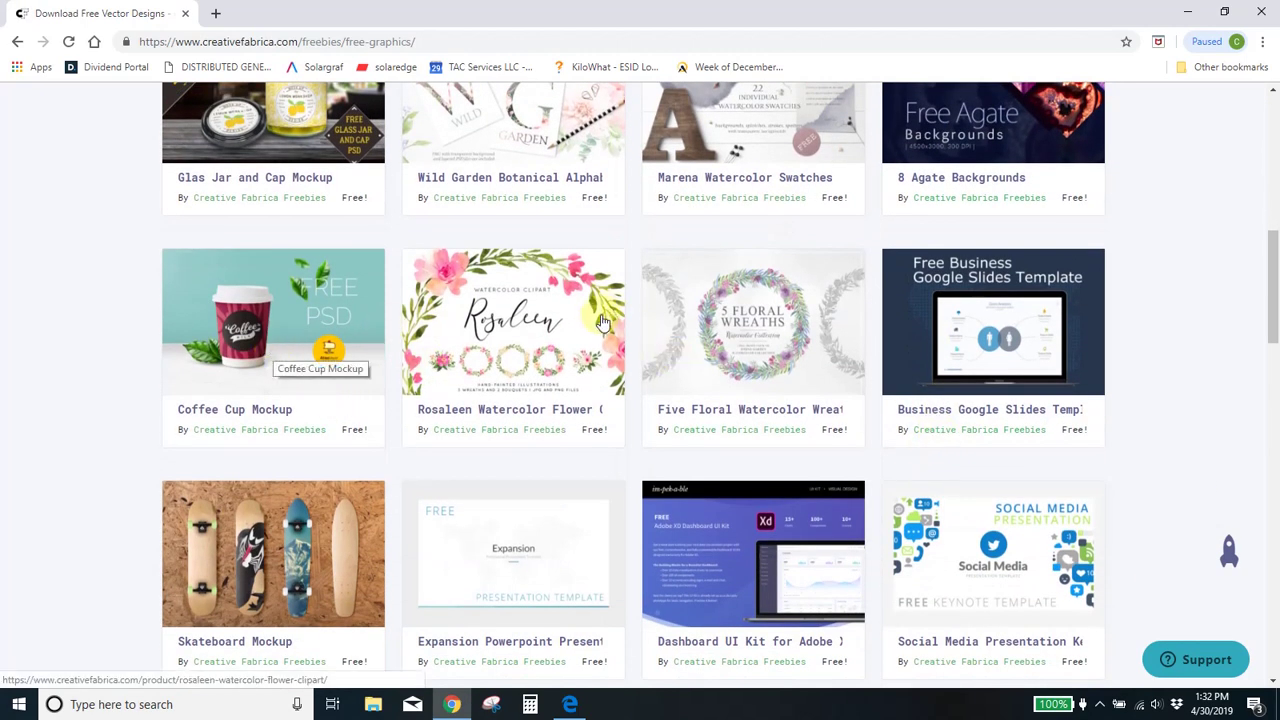
scroll(815, 365, down, 5)
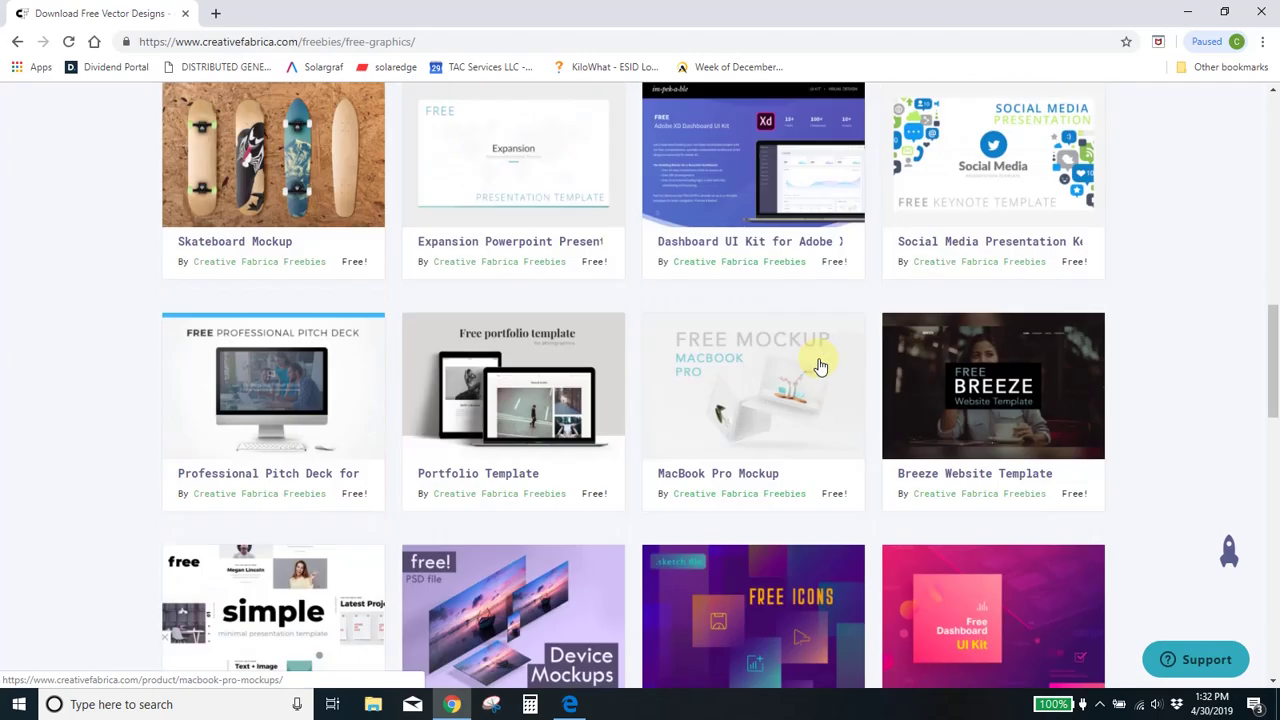
scroll(820, 366, down, 10)
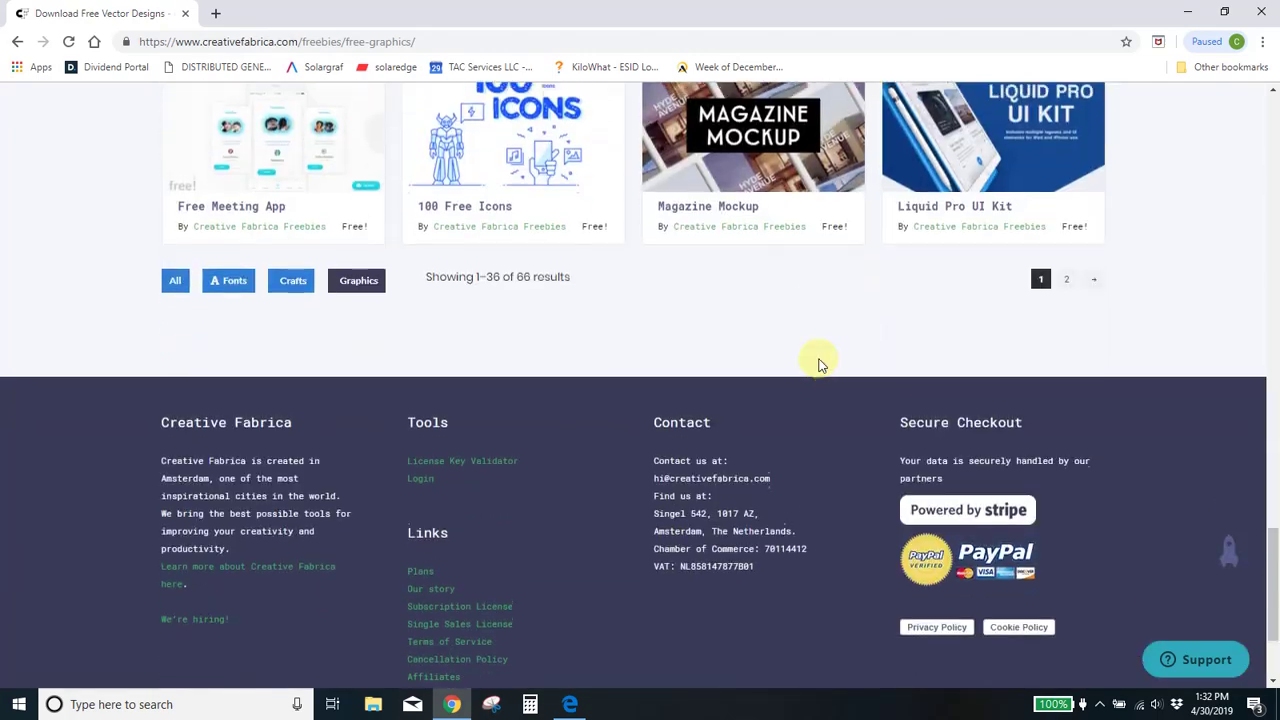
scroll(820, 364, up, 3)
scroll(820, 364, up, 12)
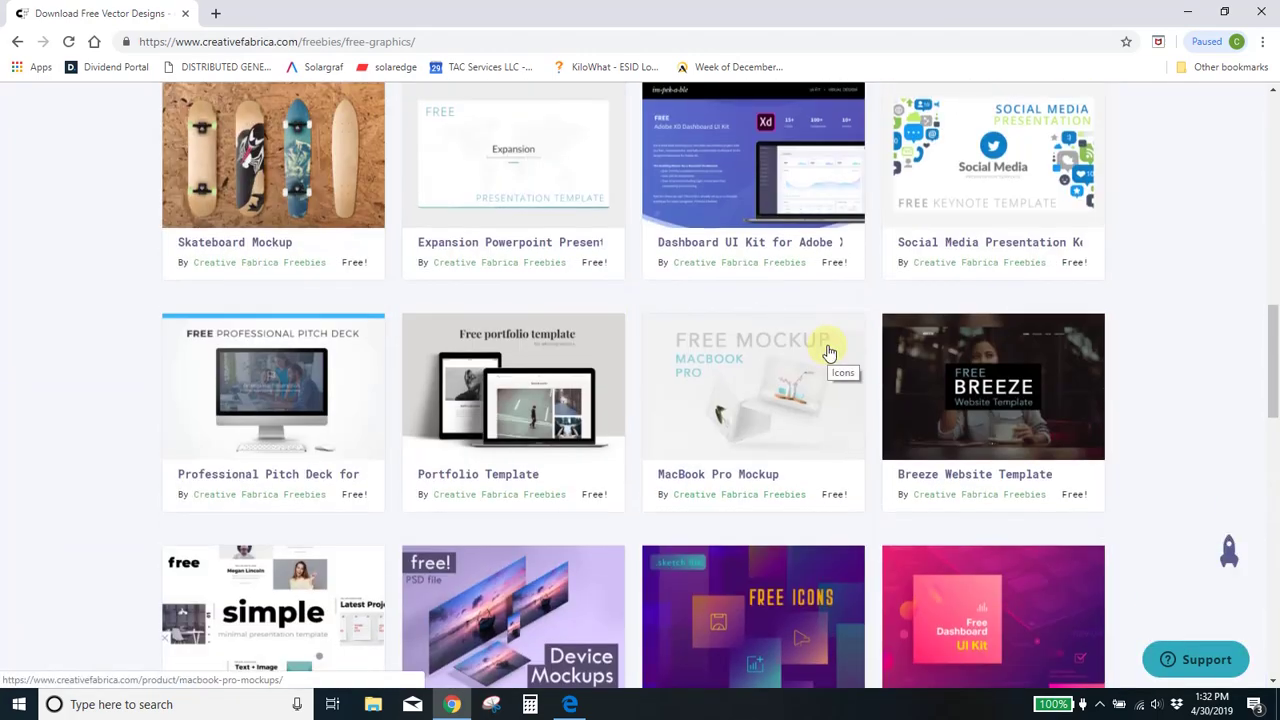
scroll(828, 352, up, 4)
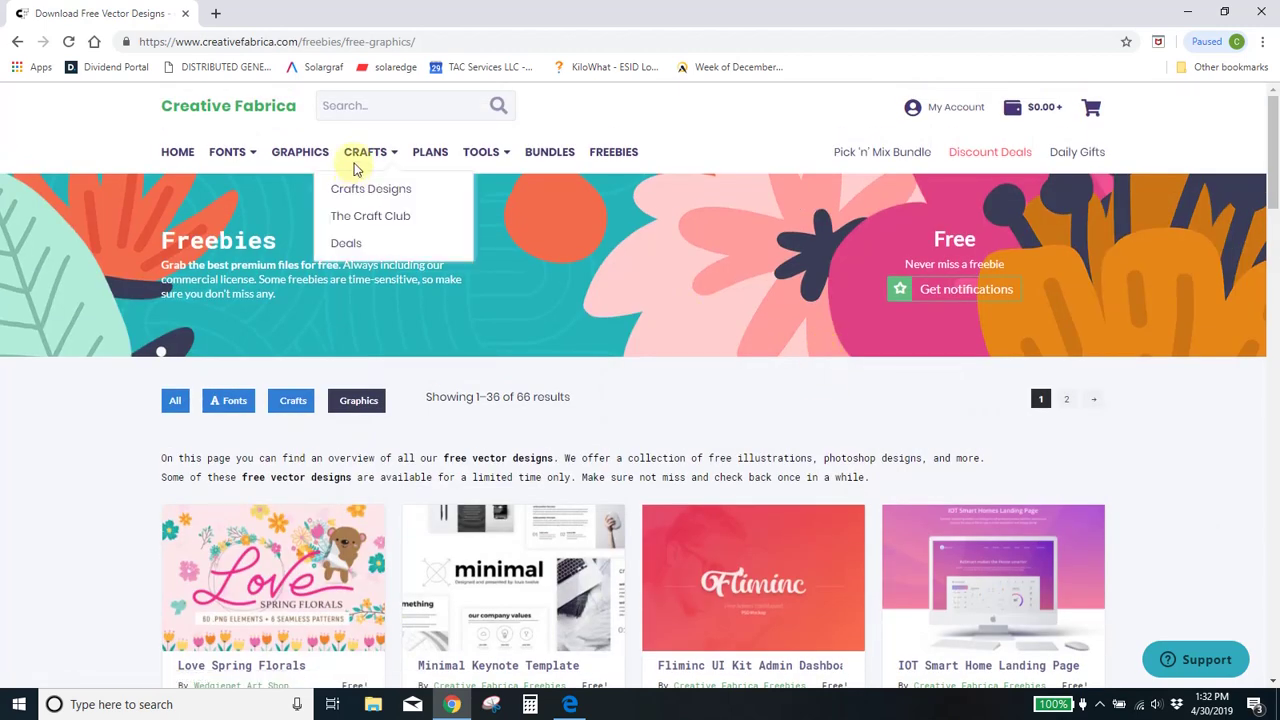
Step: Search Creative Fabrica for 'script fonts', returning 6,591 results
click(433, 108)
text(script fonts)
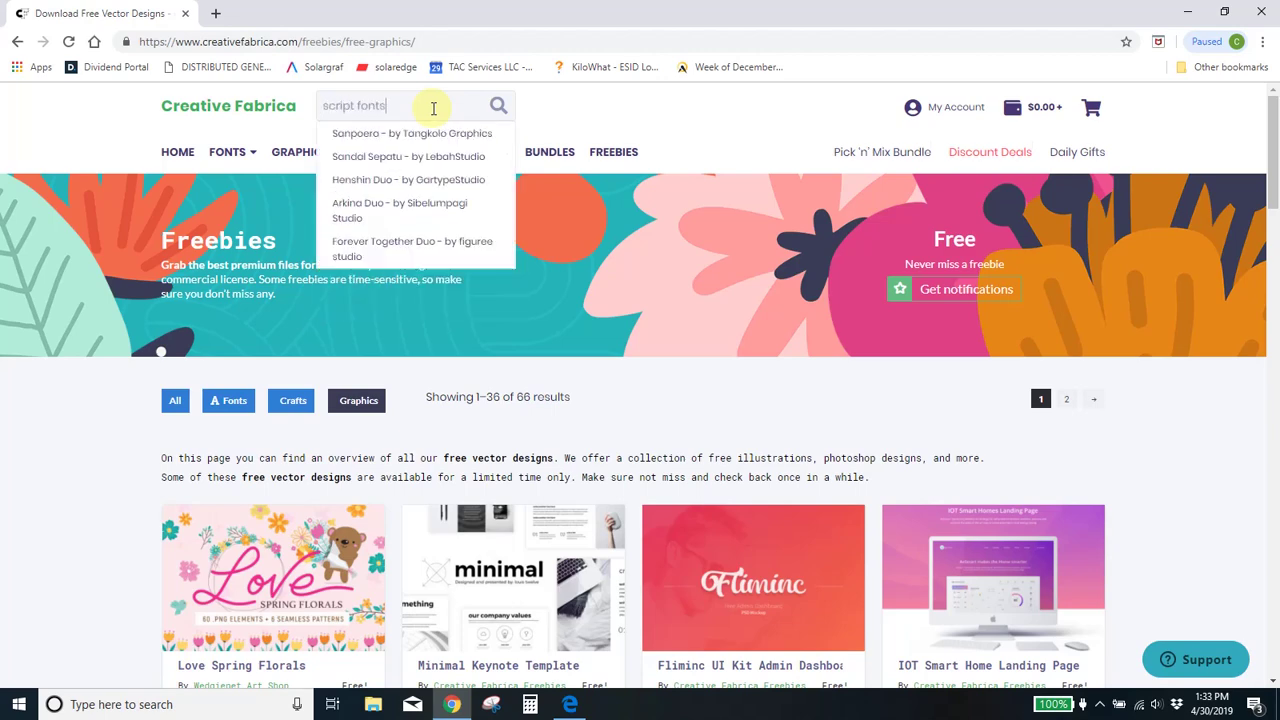
key(Return)
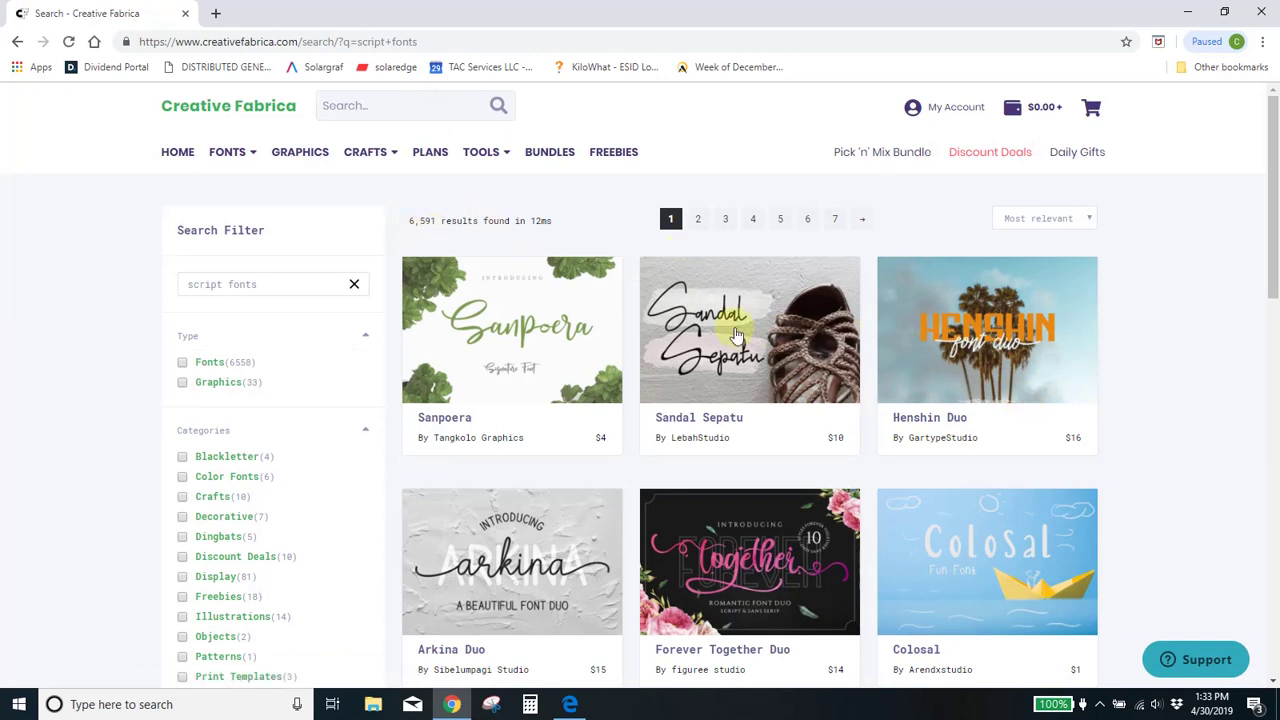
scroll(870, 410, down, 3)
scroll(870, 410, down, 3)
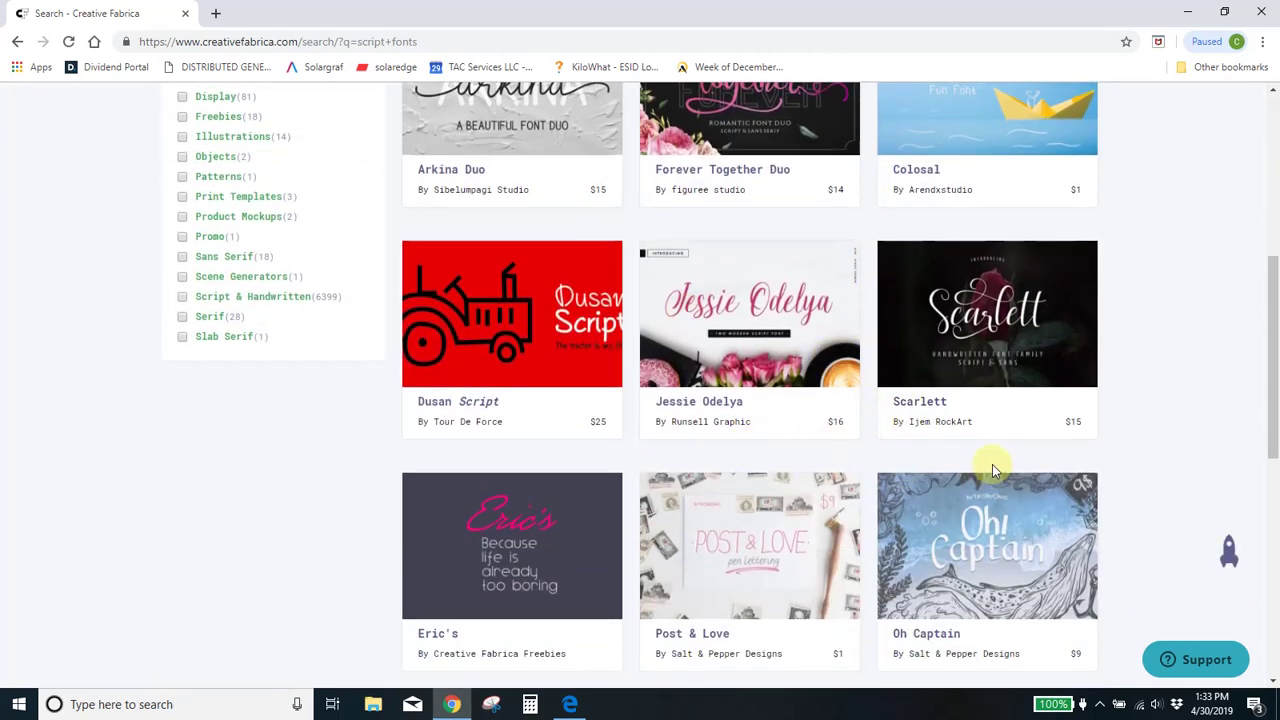
scroll(992, 464, down, 5)
scroll(940, 368, up, 3)
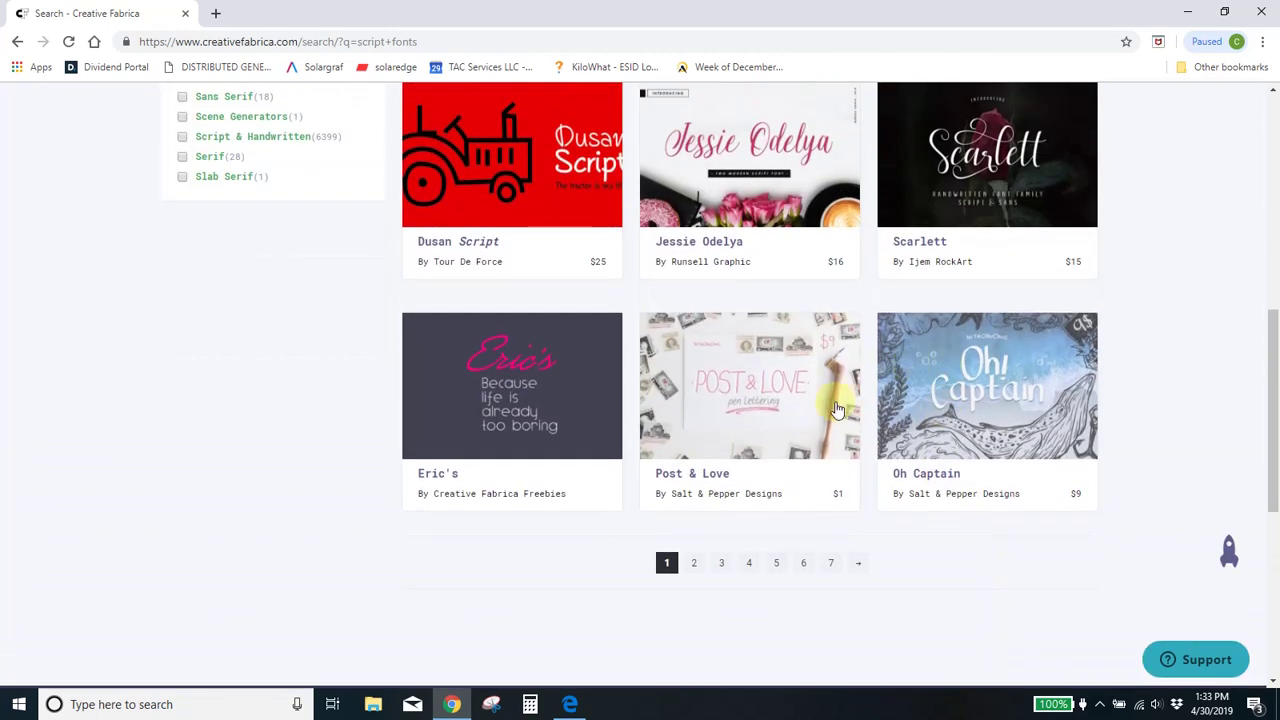
Step: Page through the script font results to page 3
click(694, 563)
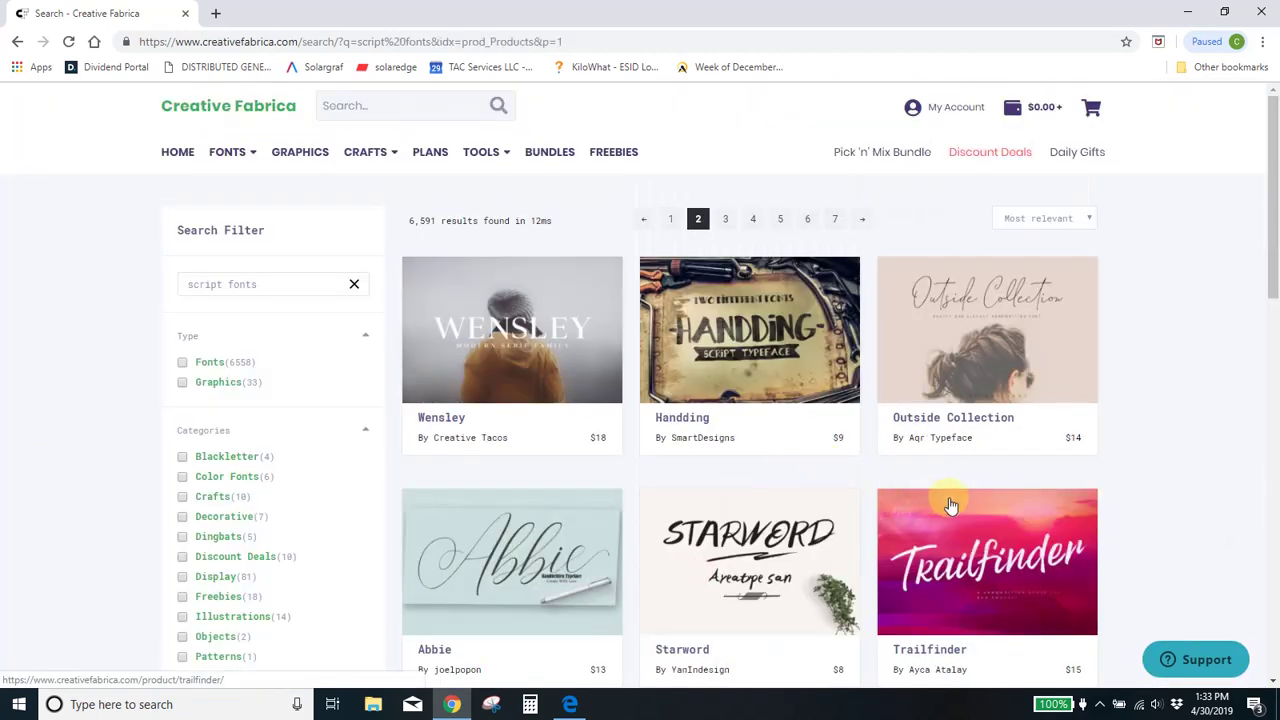
scroll(951, 505, down, 2)
scroll(951, 505, down, 5)
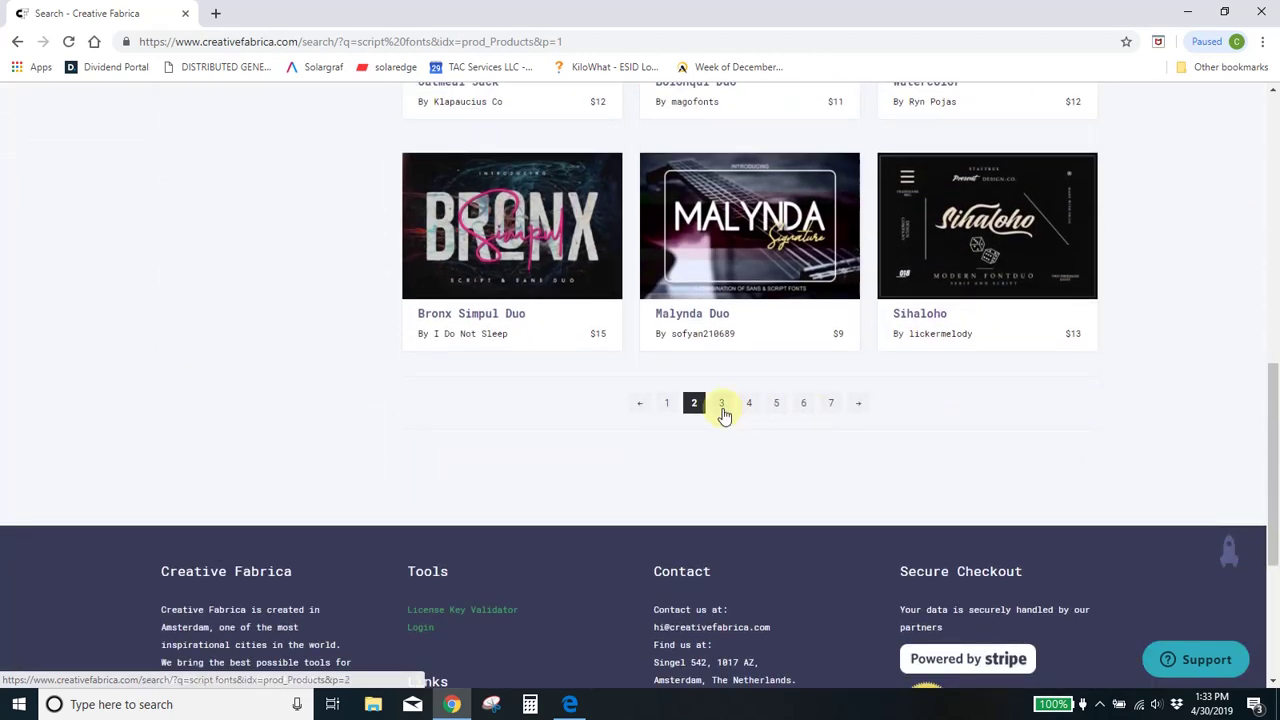
click(722, 405)
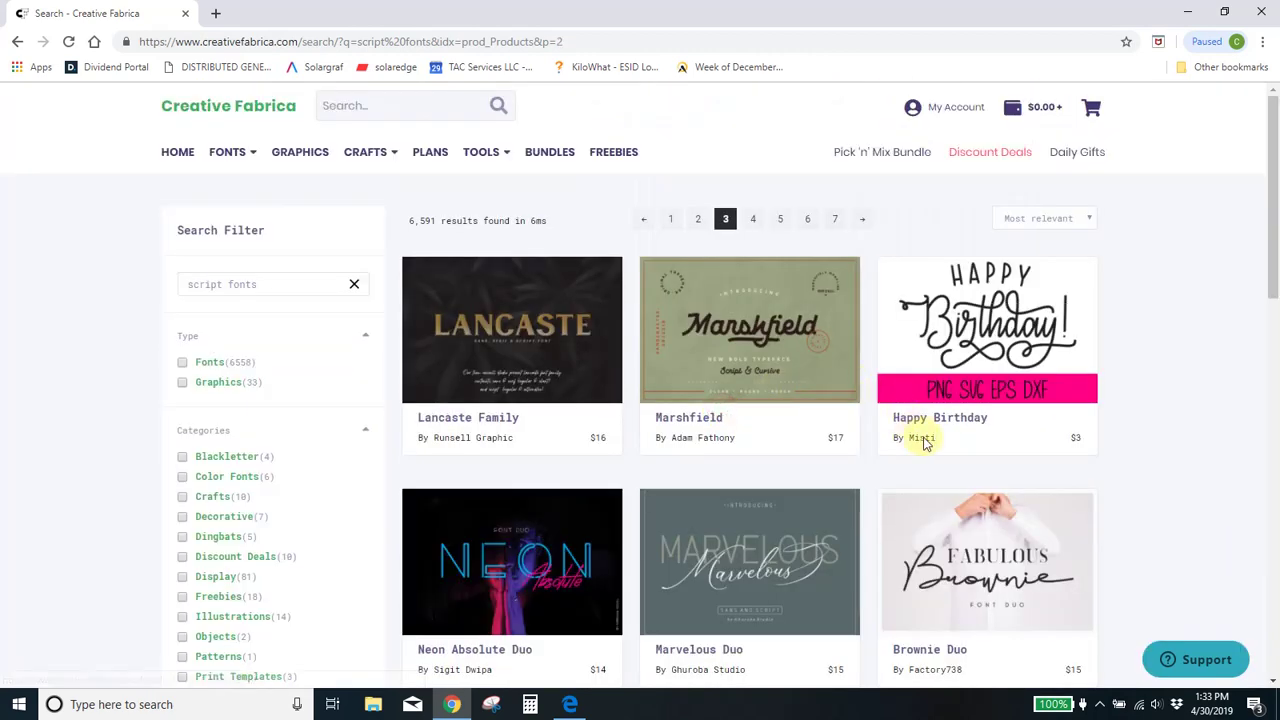
scroll(924, 444, down, 3)
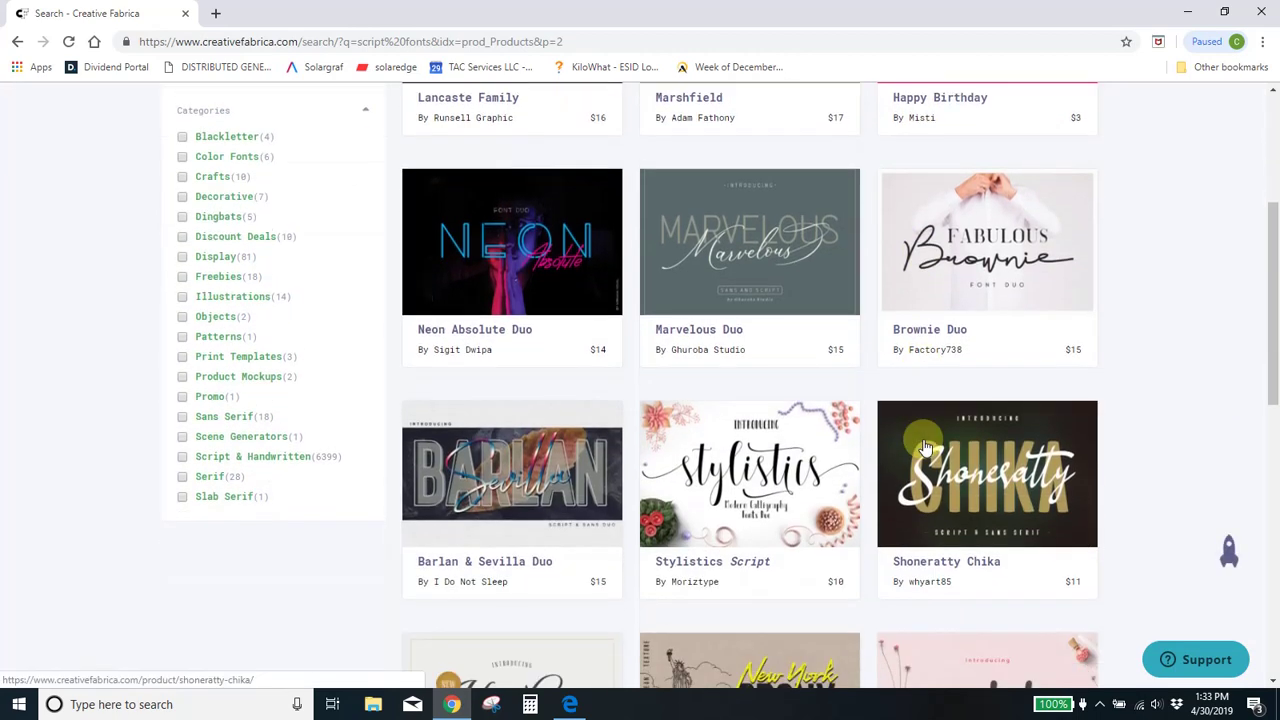
Step: Advance the Stylistics Script preview carousel to its third image
scroll(926, 447, down, 1)
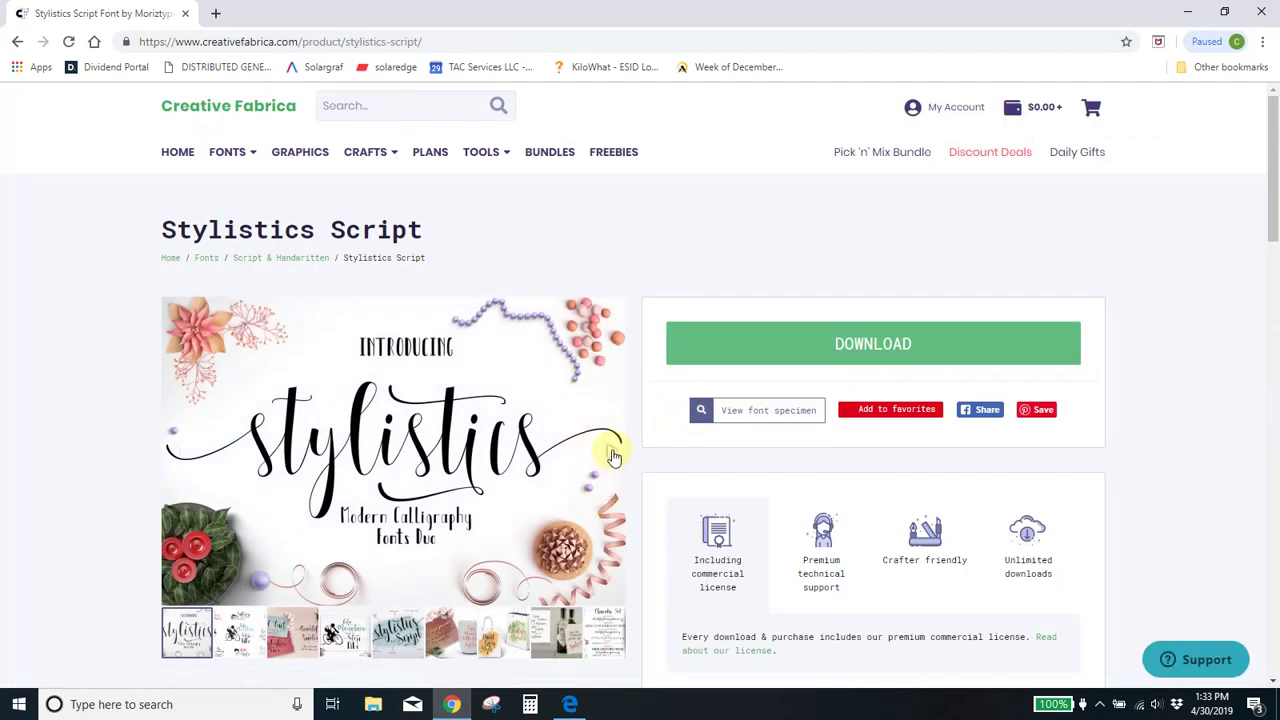
click(614, 456)
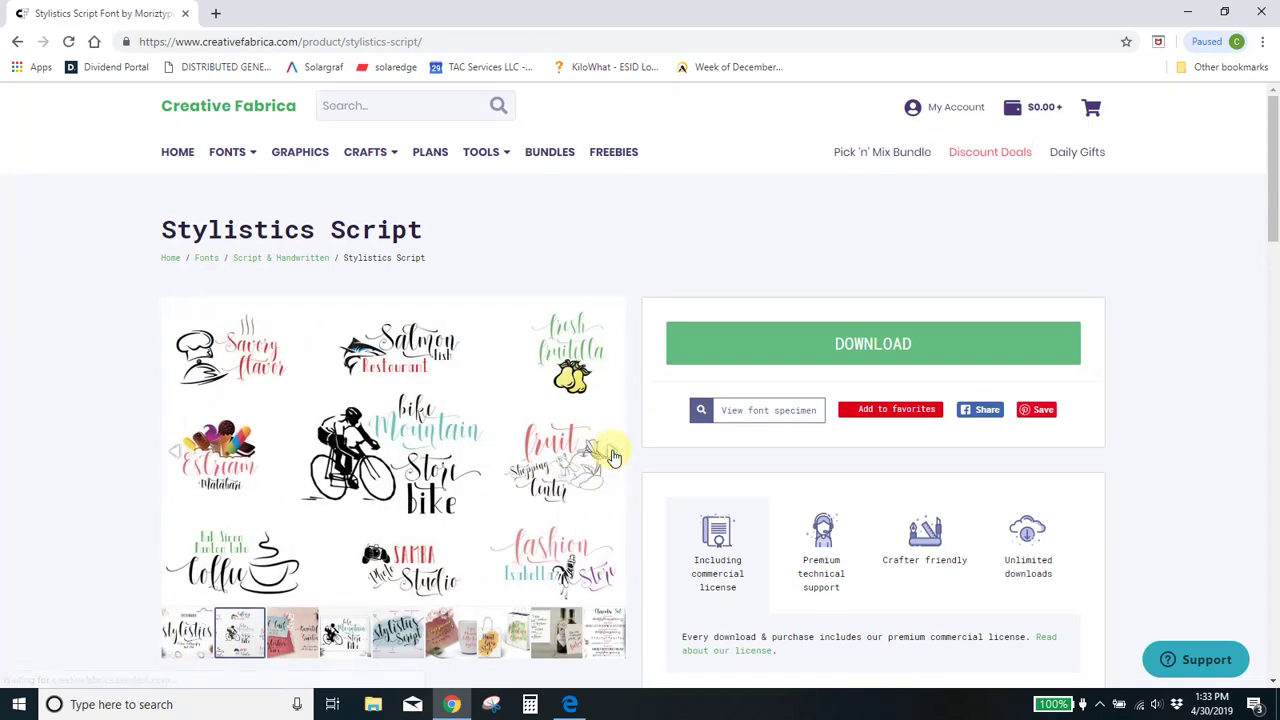
click(614, 456)
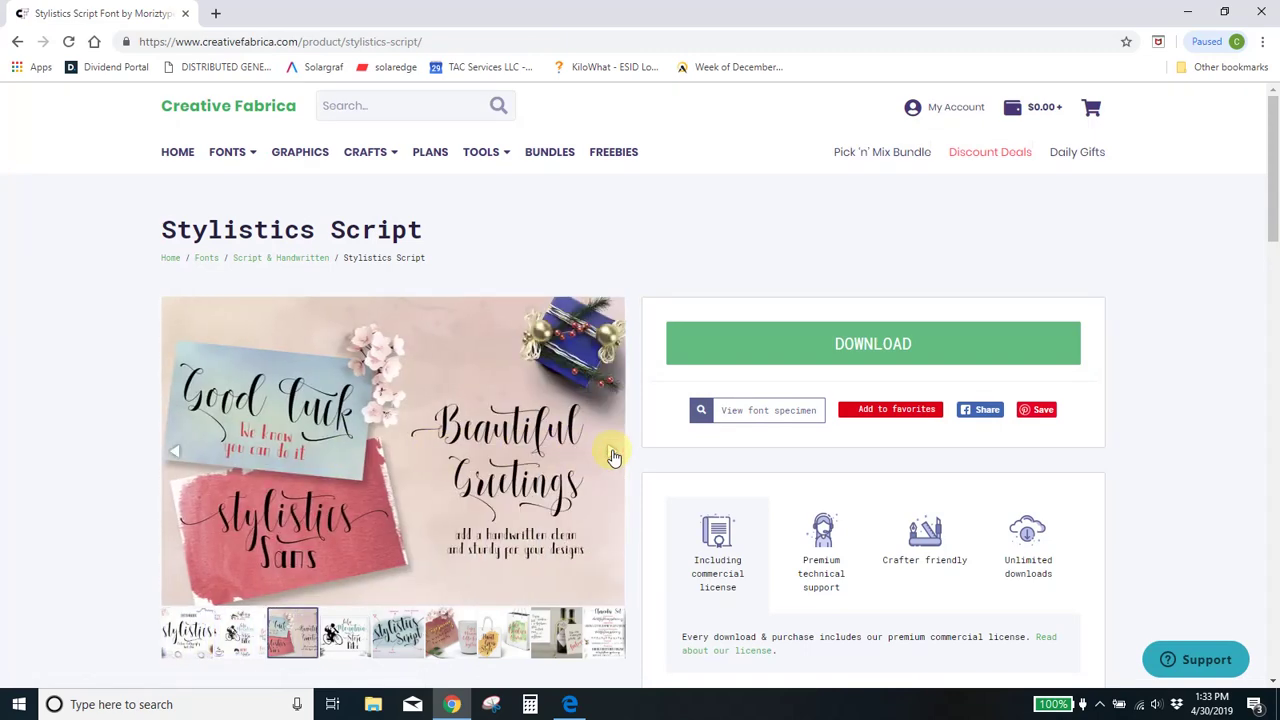
Step: Read the Crafter friendly description of which crafting software the font supports
scroll(614, 456, down, 1)
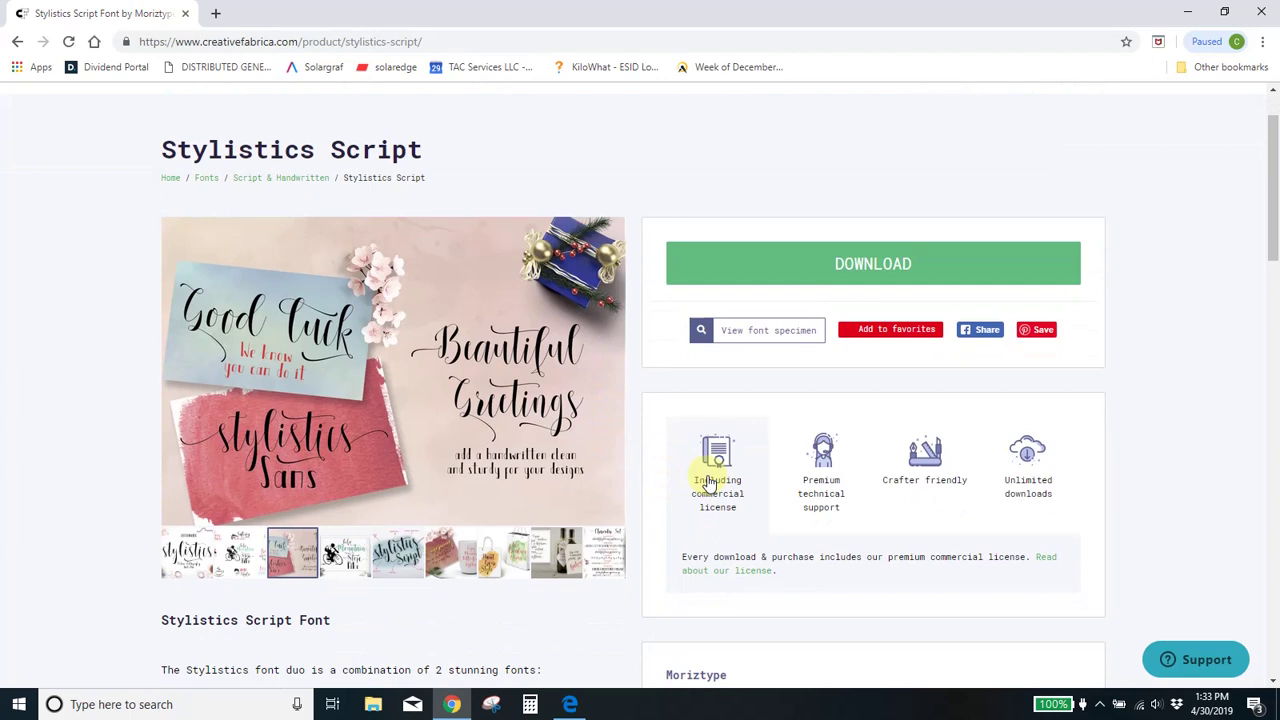
mouse_move(890, 480)
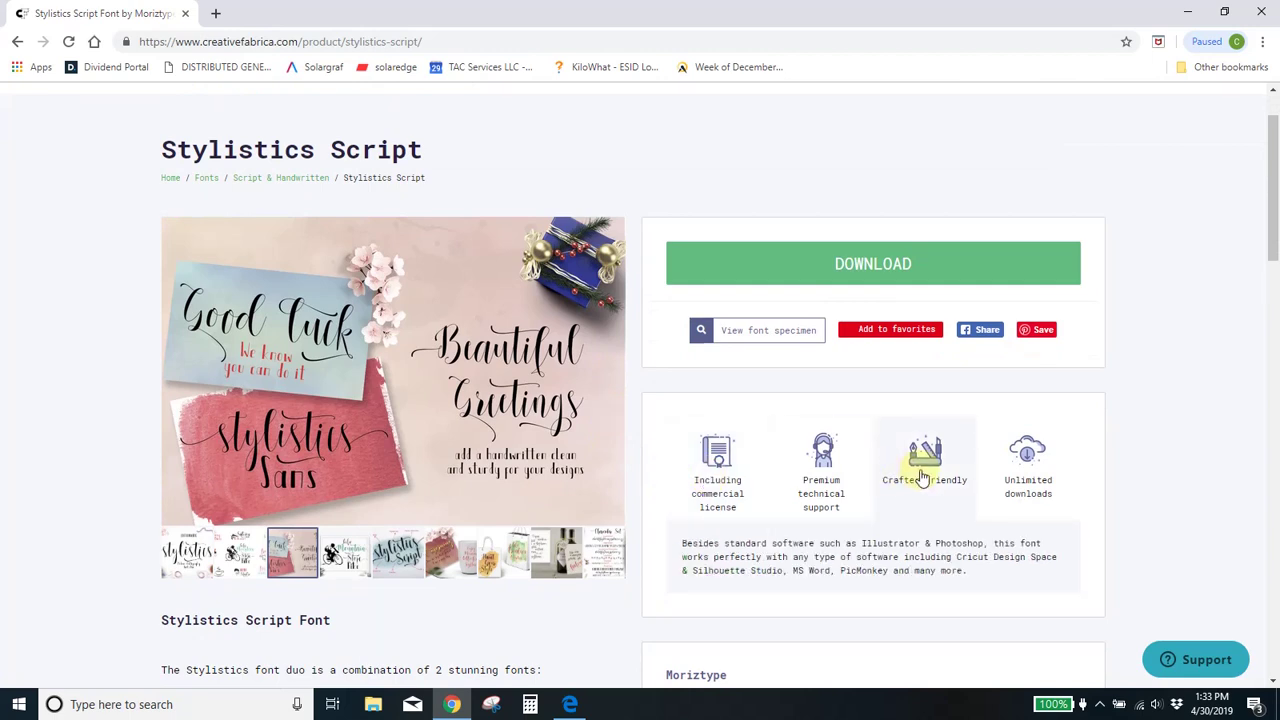
click(921, 472)
scroll(812, 586, down, 2)
scroll(820, 543, up, 2)
mouse_move(820, 443)
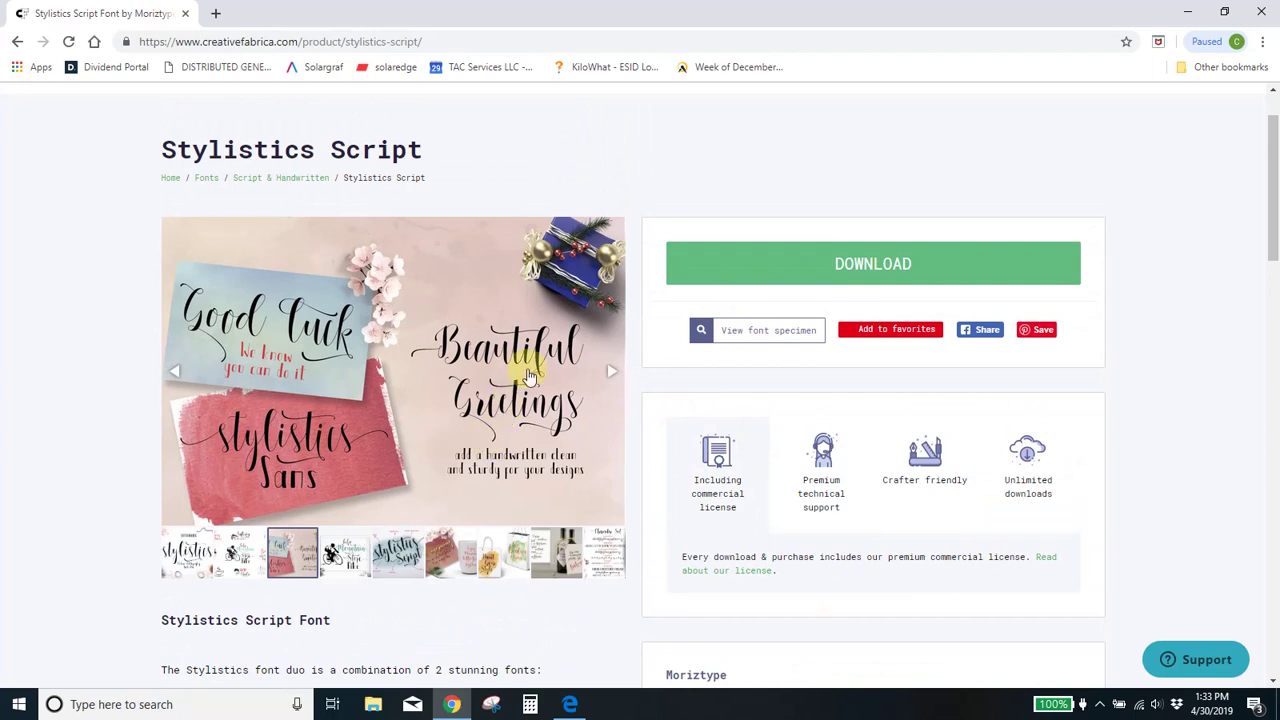
scroll(530, 377, up, 1)
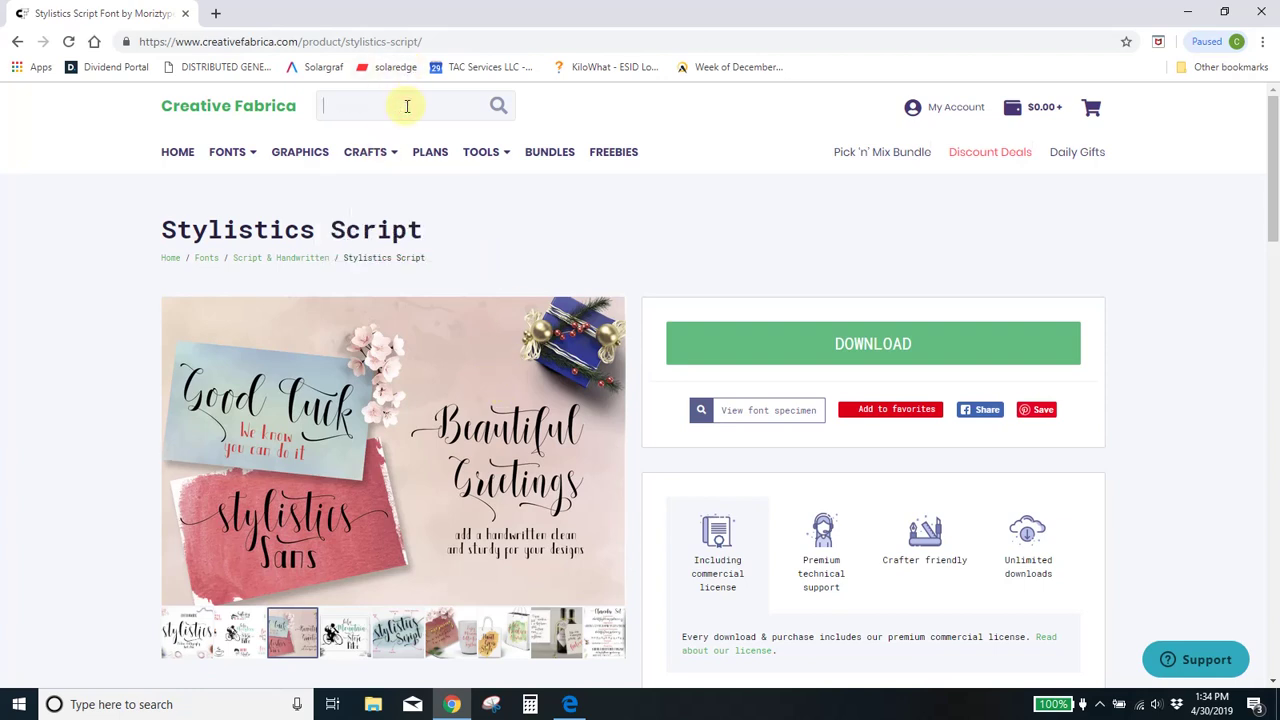
Step: Search for 'beach svg' and browse the results
text(beach svg)
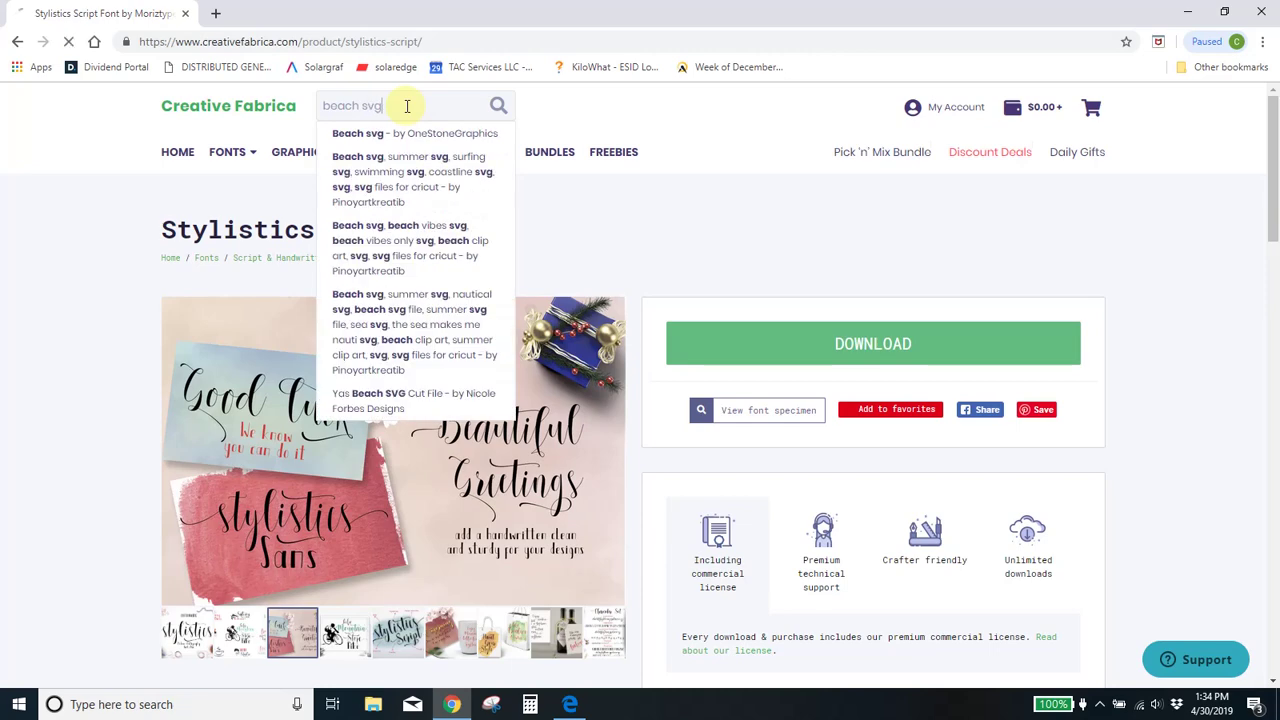
key(Return)
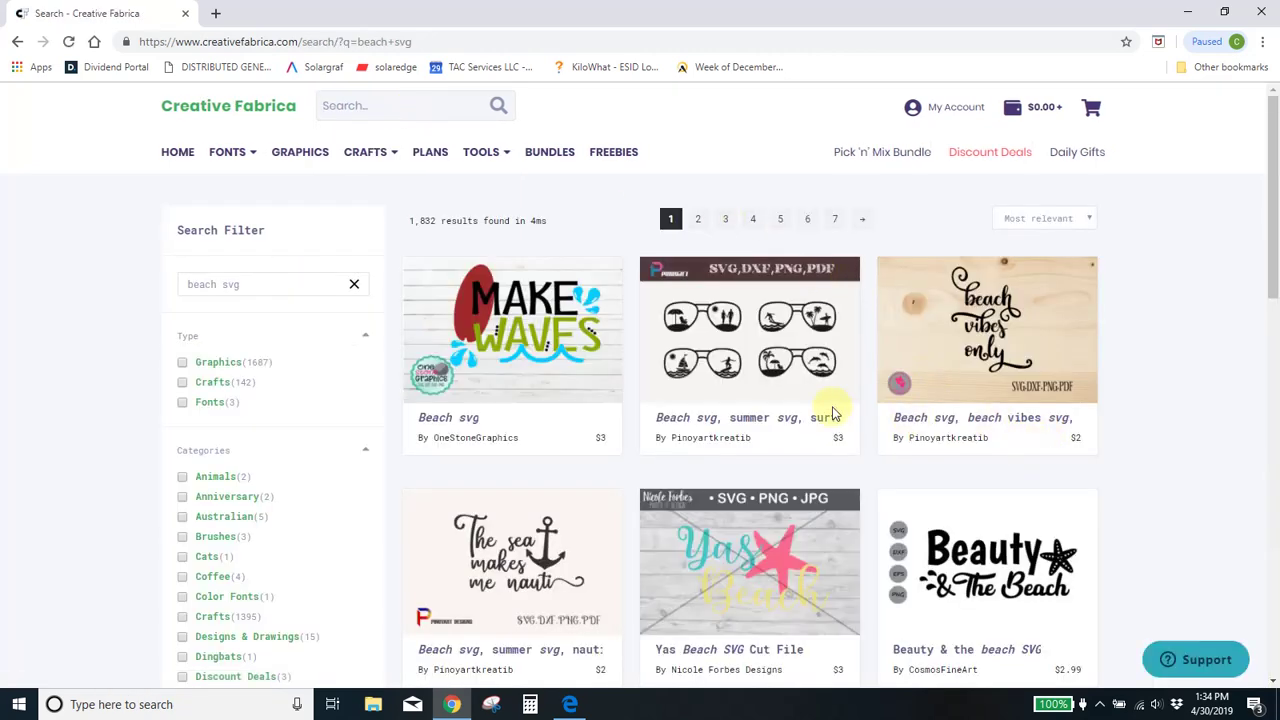
scroll(832, 413, down, 6)
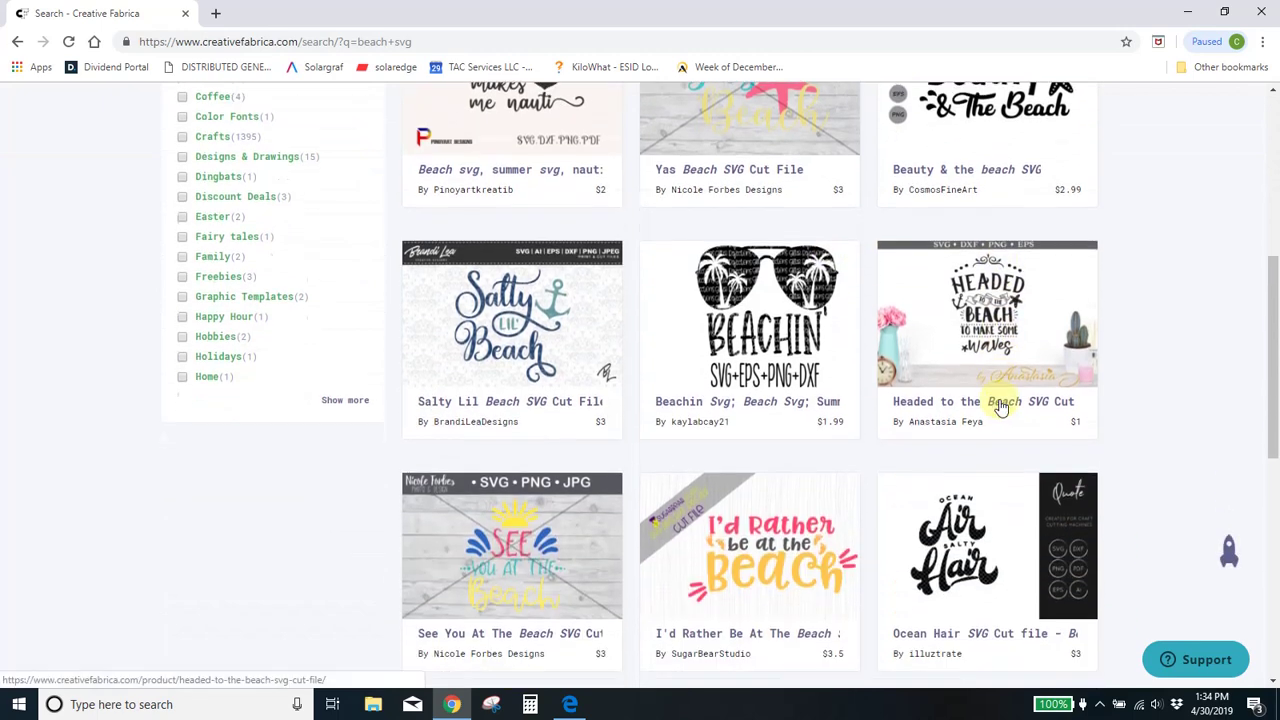
scroll(1006, 404, down, 3)
scroll(1006, 400, up, 6)
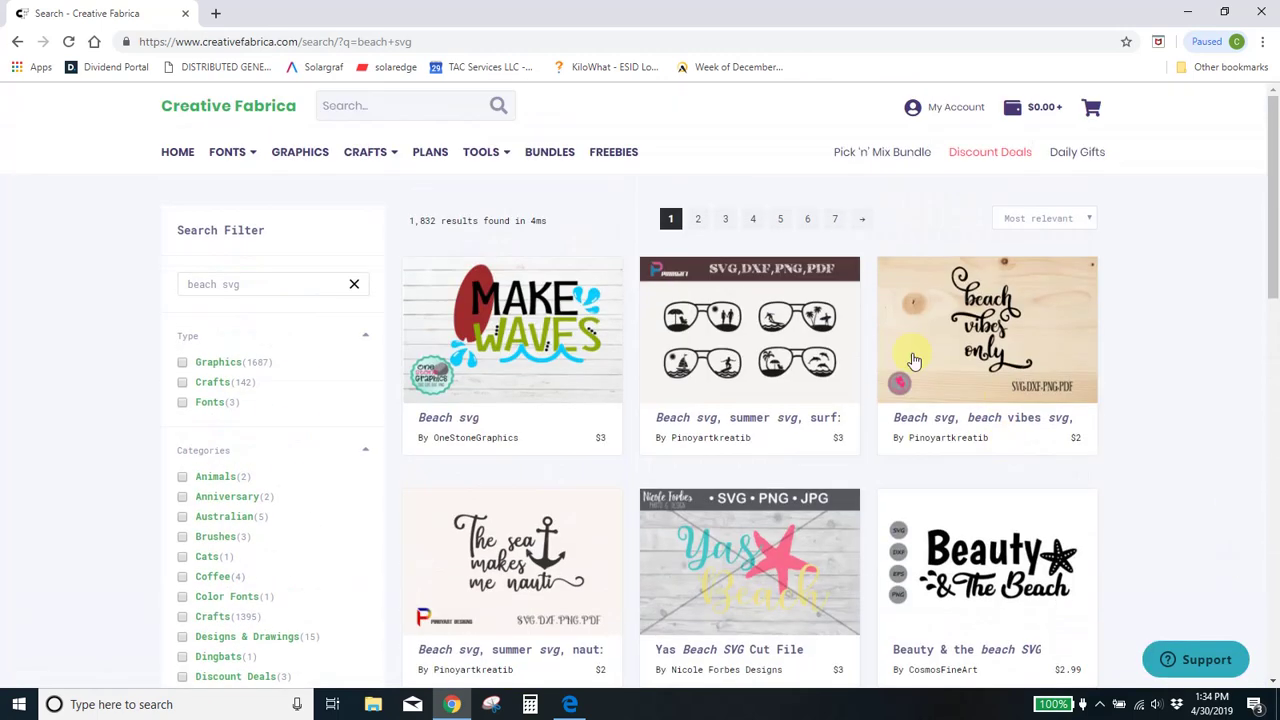
Step: Search for 'unicorn svg' and browse the results
click(422, 110)
text(unicorn sv)
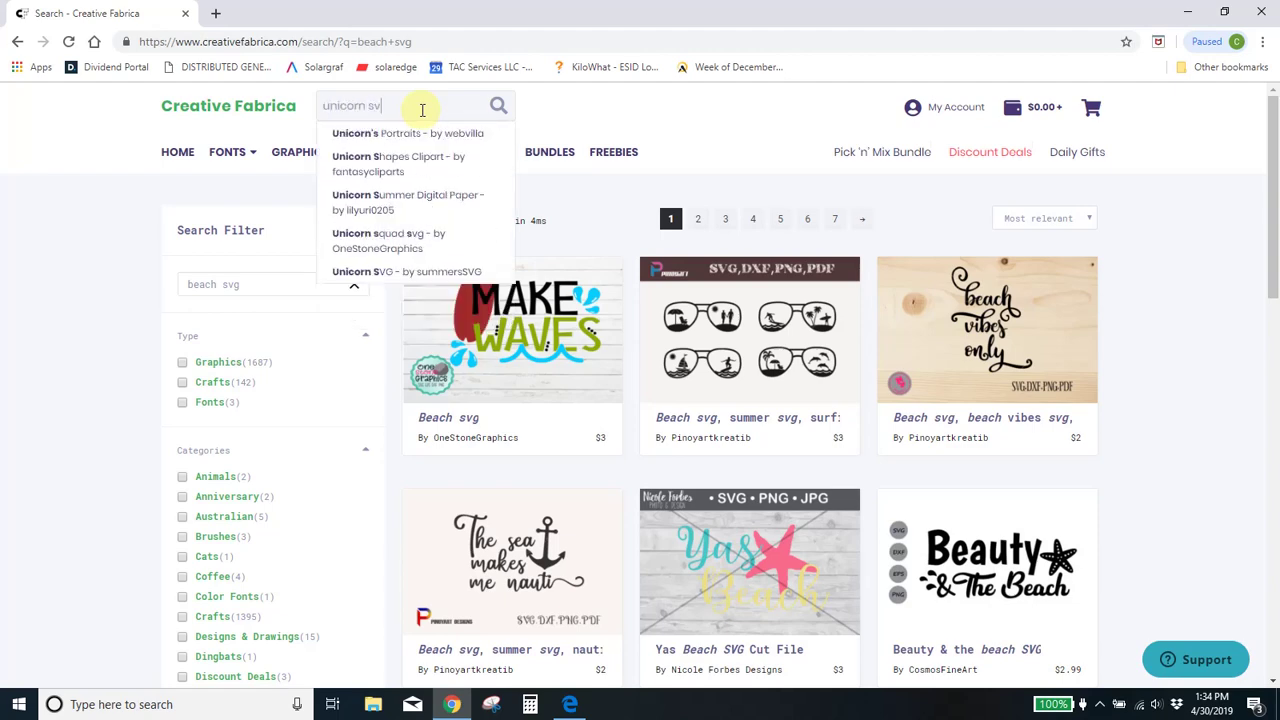
text(g)
key(Return)
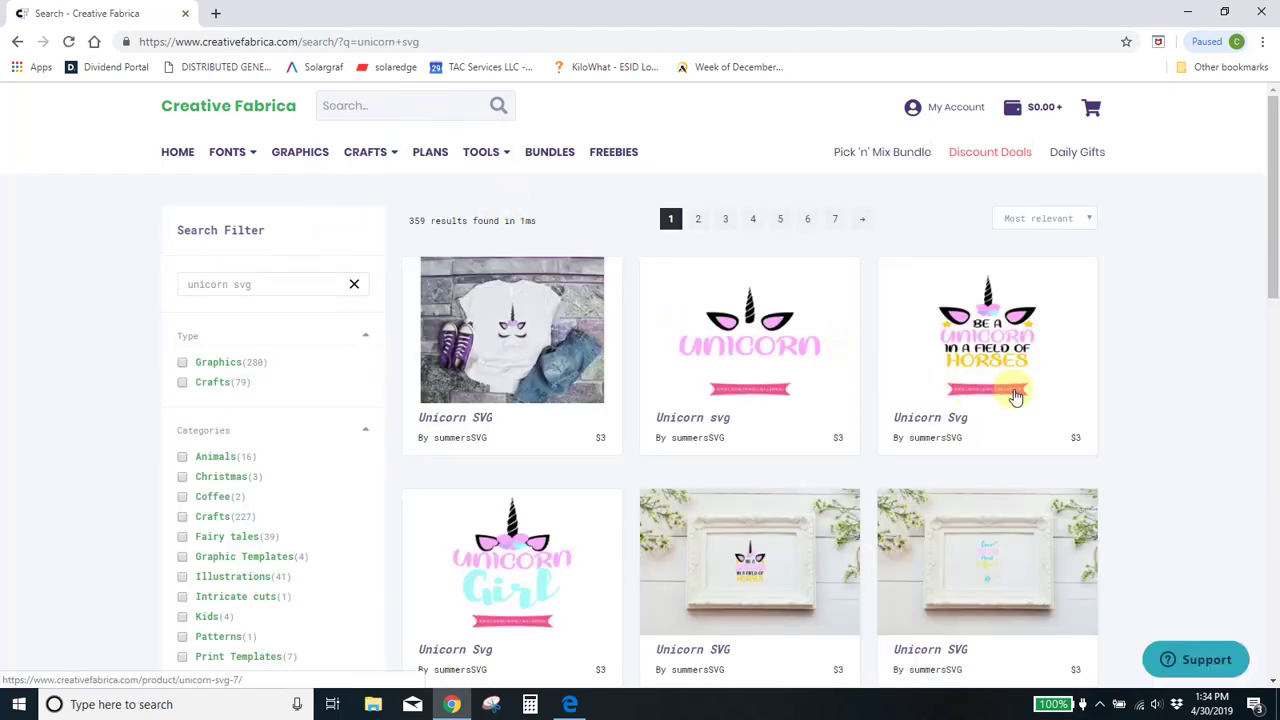
scroll(1015, 397, down, 6)
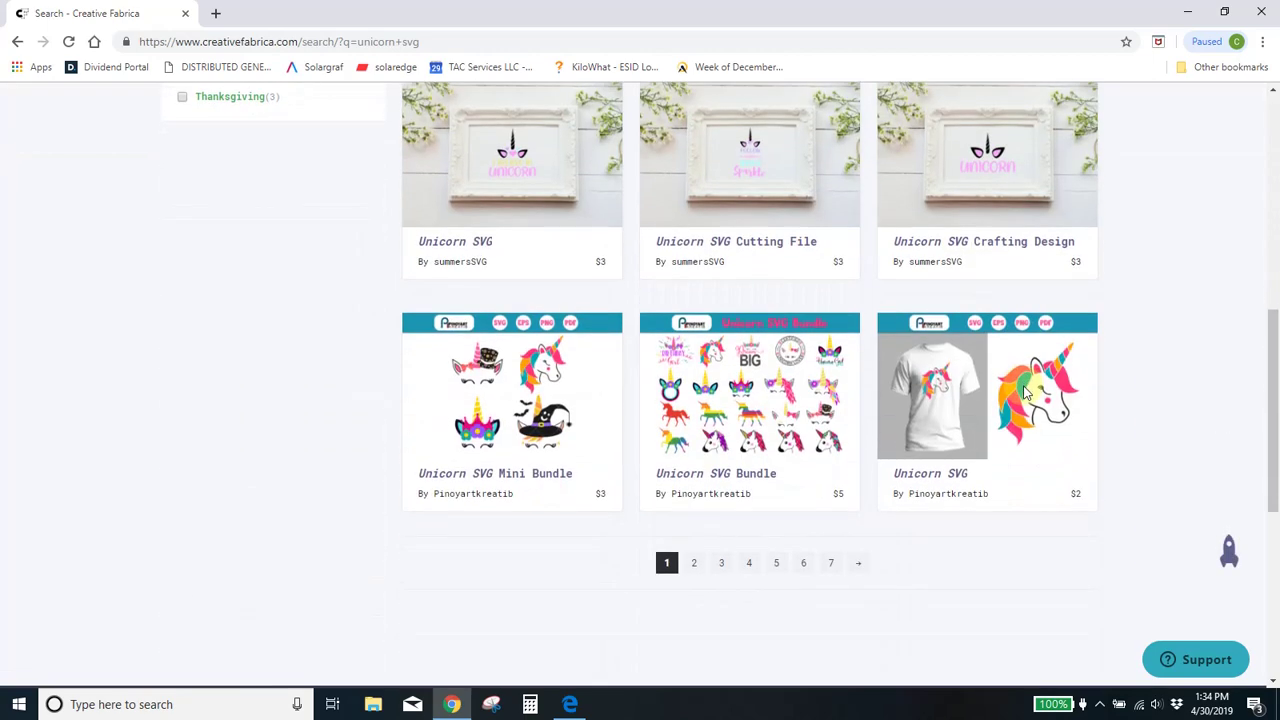
scroll(1022, 392, up, 10)
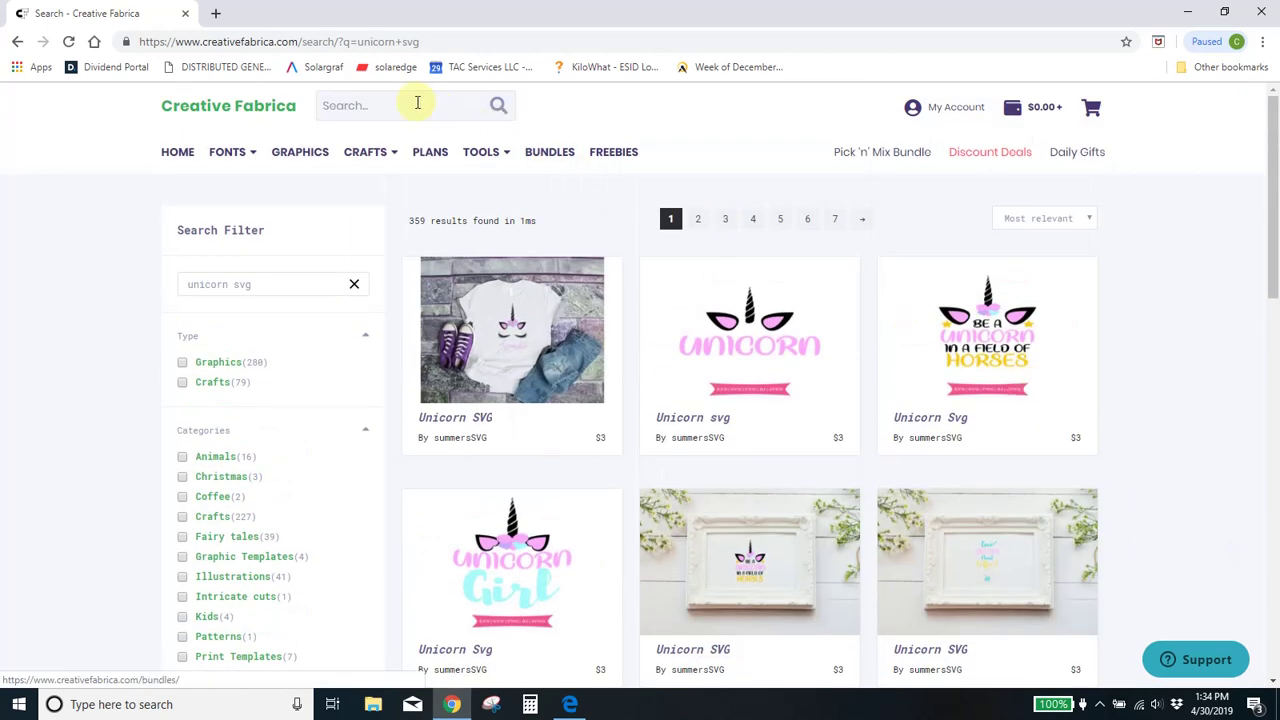
Step: Search for 'birthday svg' and scroll through its 598 results
click(417, 102)
text(birthday sv)
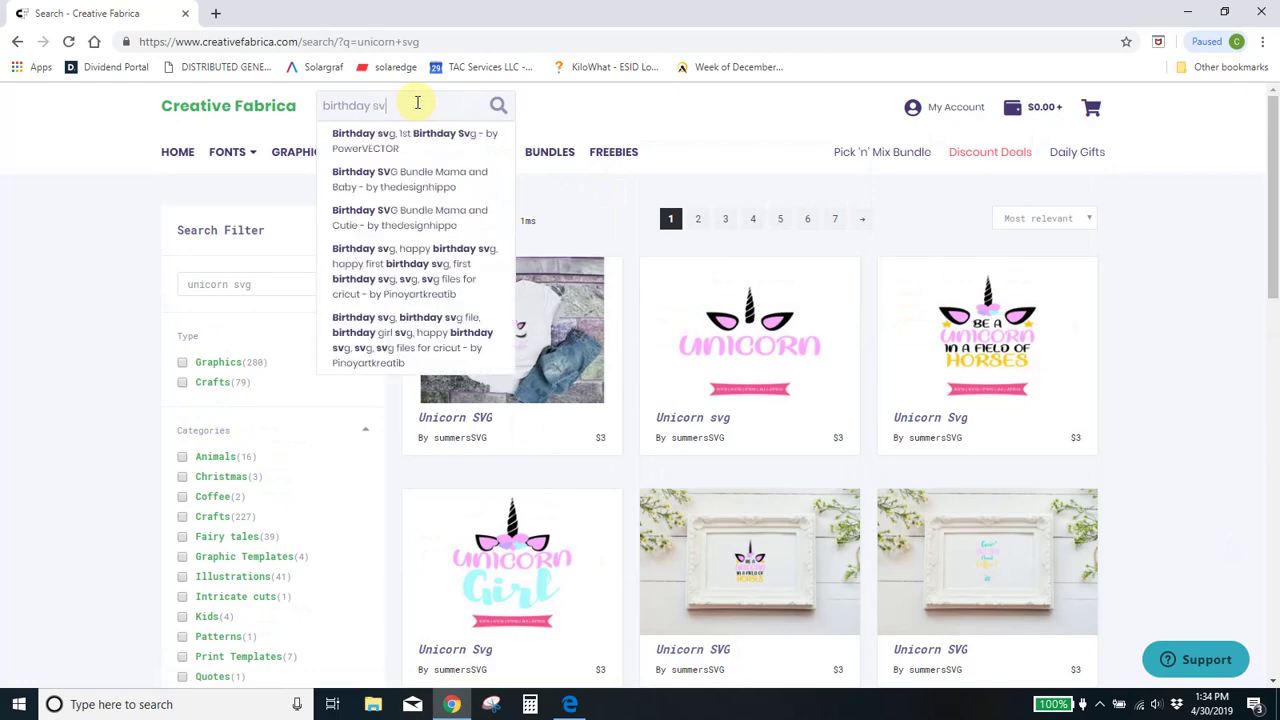
text(g)
key(Return)
scroll(887, 430, down, 1)
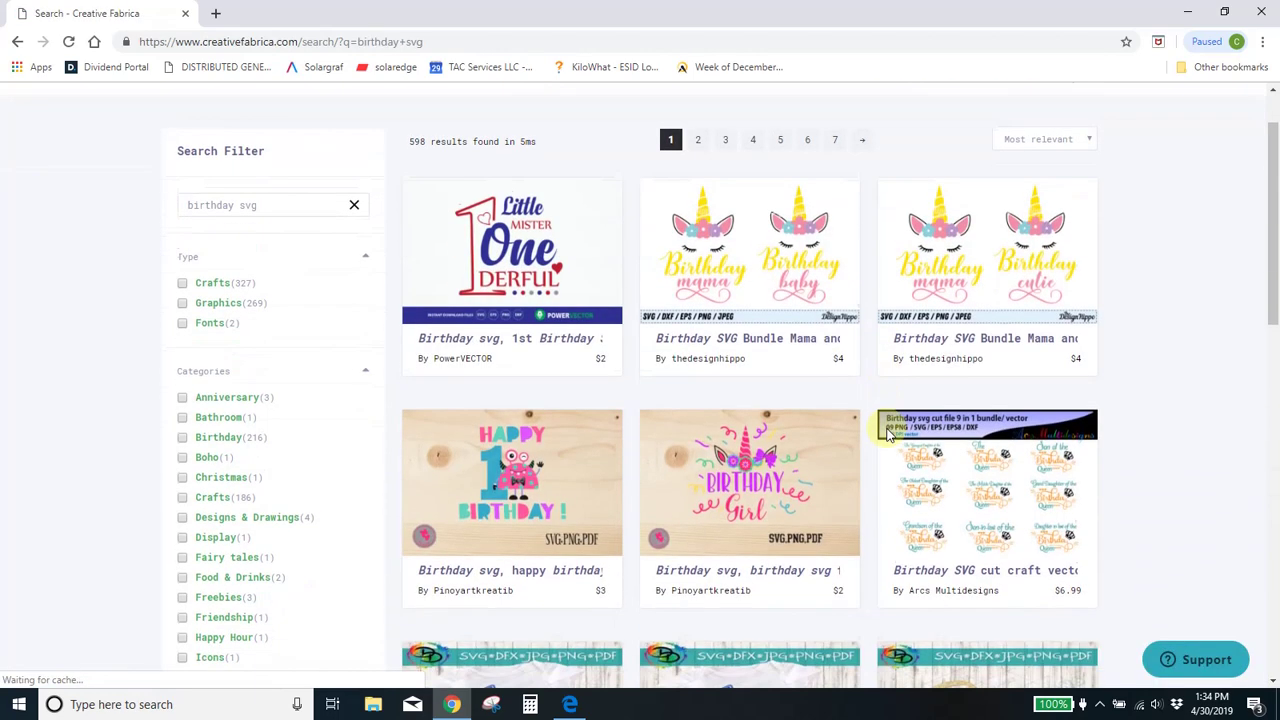
scroll(887, 432, down, 2)
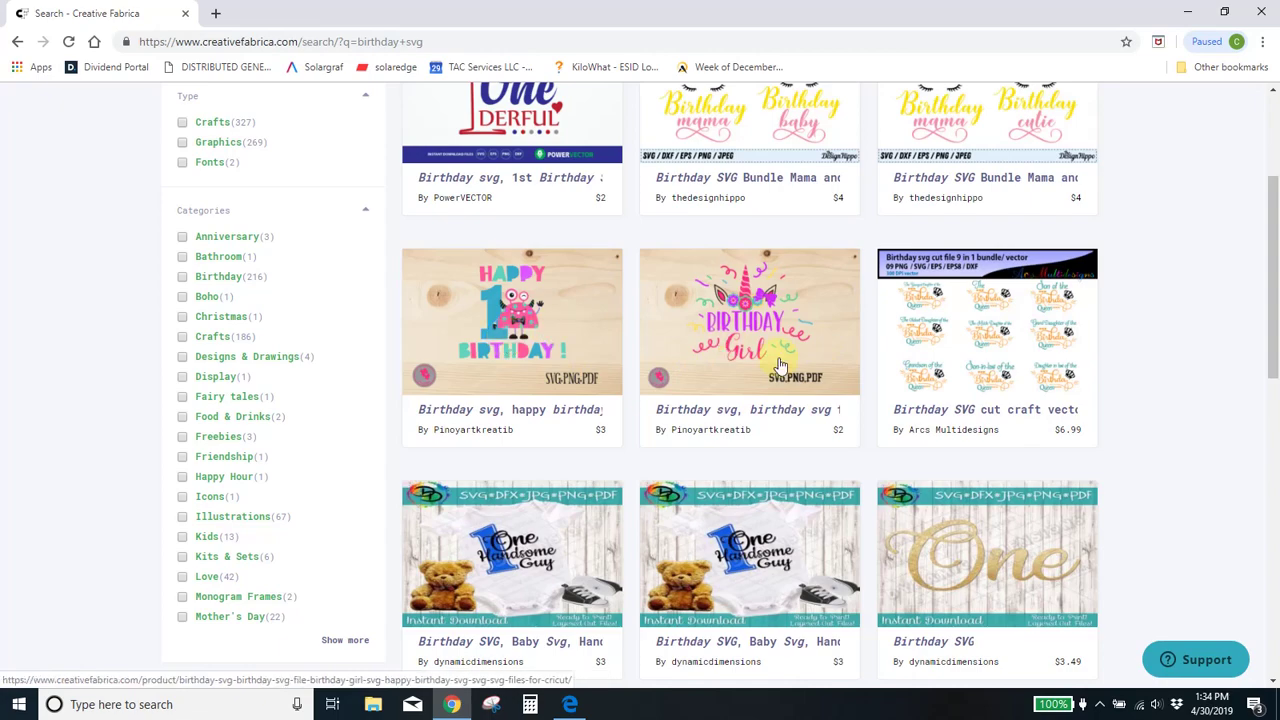
scroll(508, 345, down, 4)
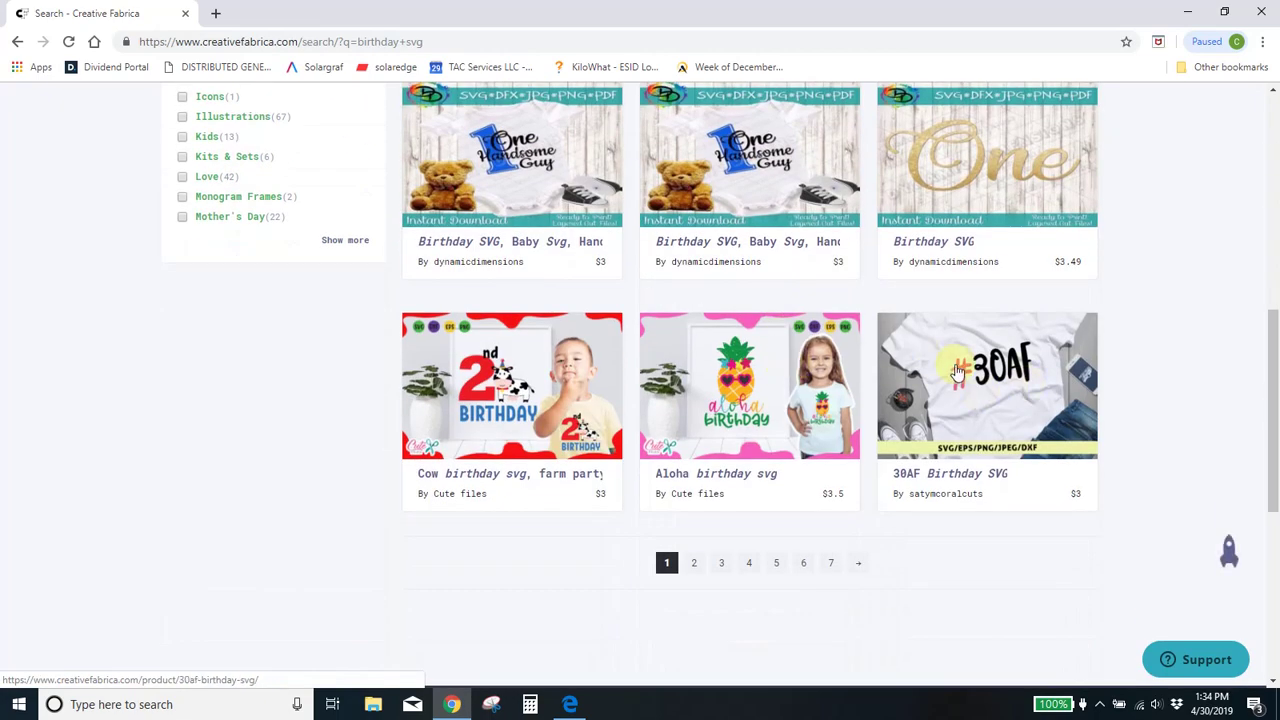
scroll(940, 362, up, 5)
scroll(940, 362, up, 2)
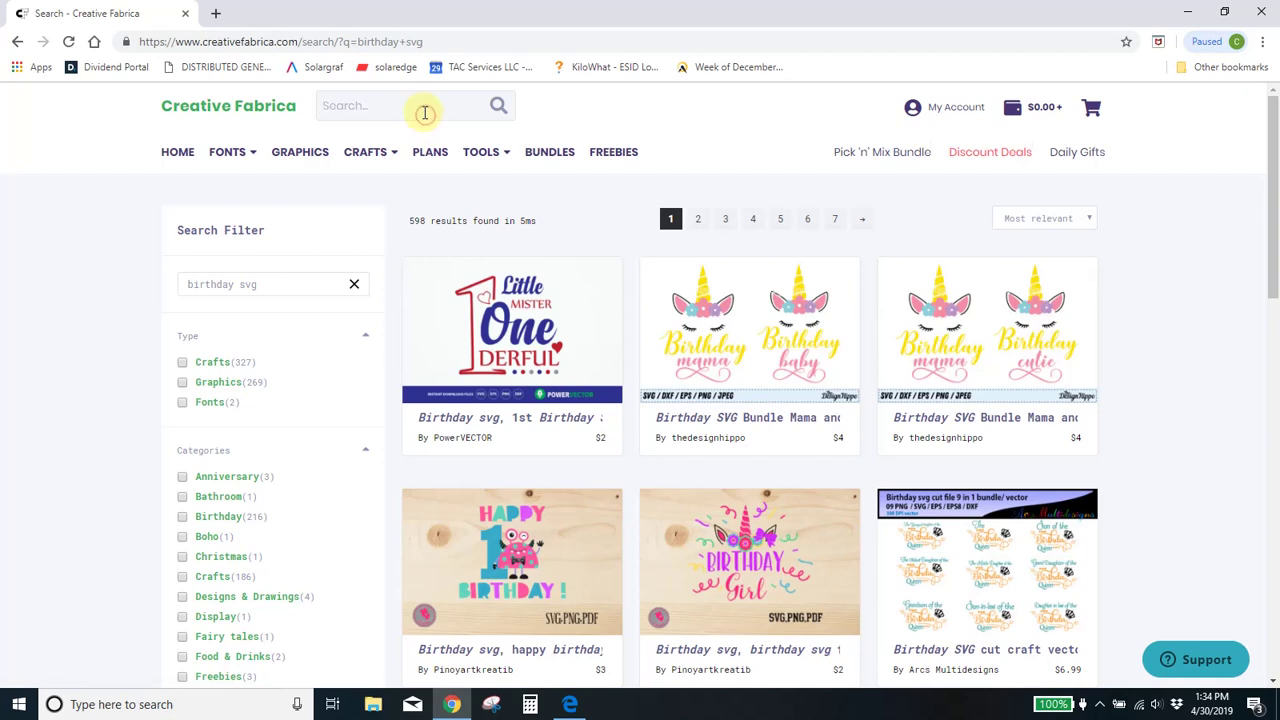
Step: Search for 'football' and scroll through the designs
text(football)
key(Return)
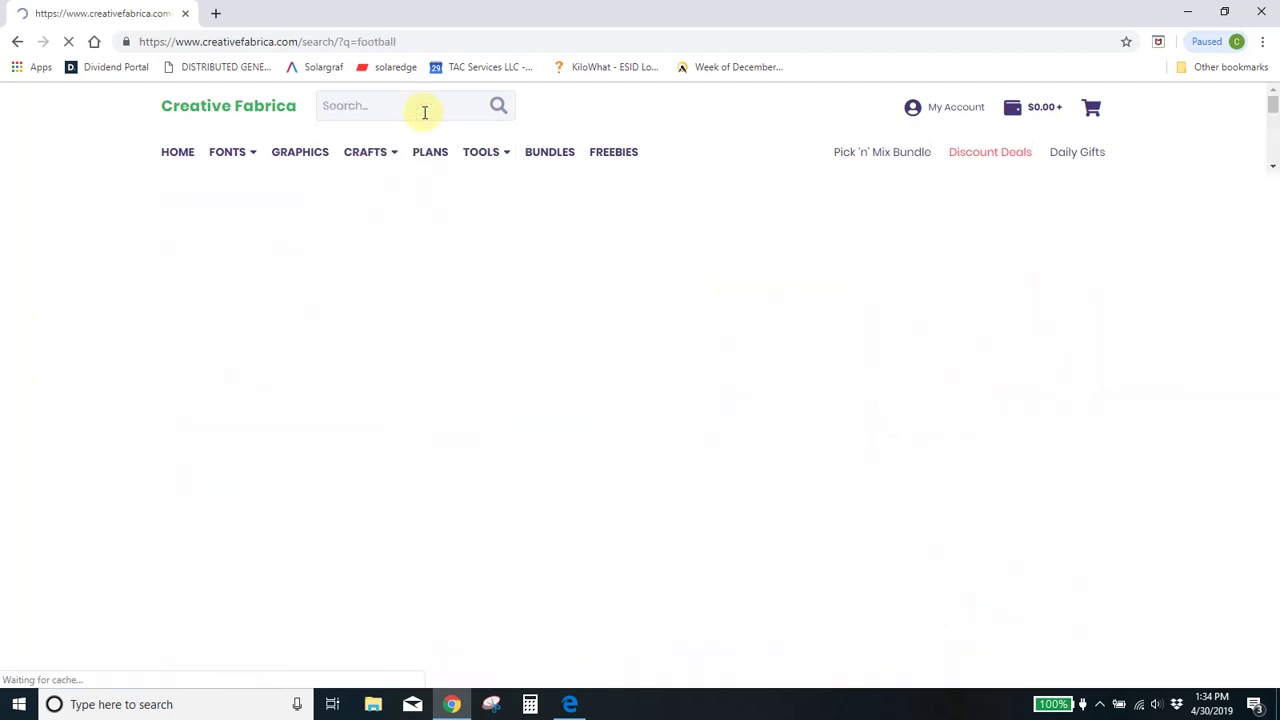
scroll(985, 450, down, 3)
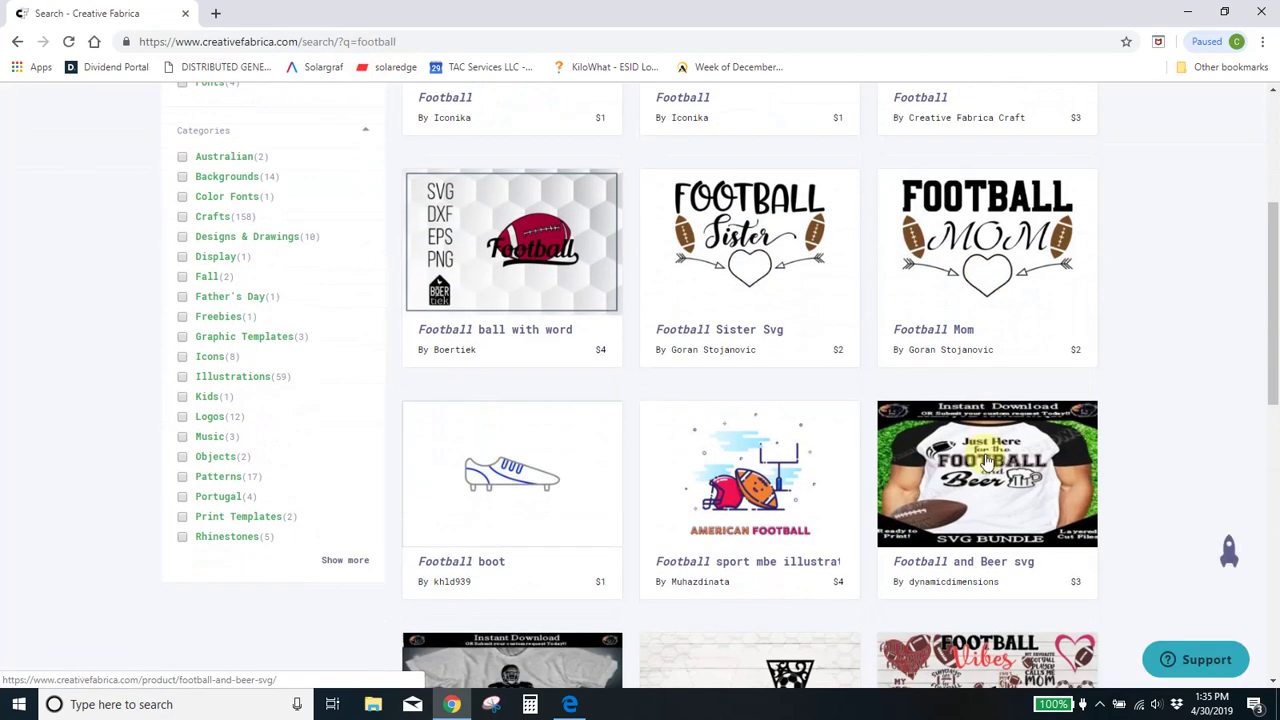
scroll(985, 460, down, 4)
scroll(980, 458, up, 4)
scroll(980, 458, up, 3)
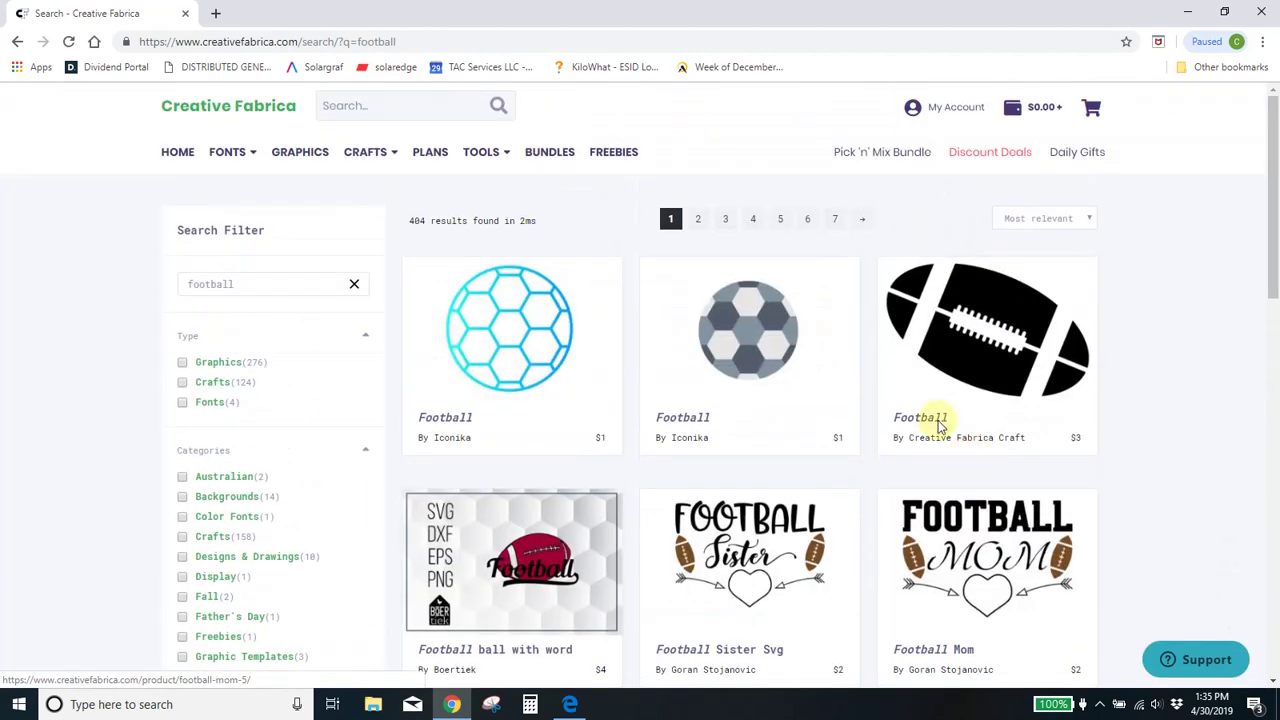
Step: Search for 'ladybug svg' and scroll through its 15 results
click(376, 109)
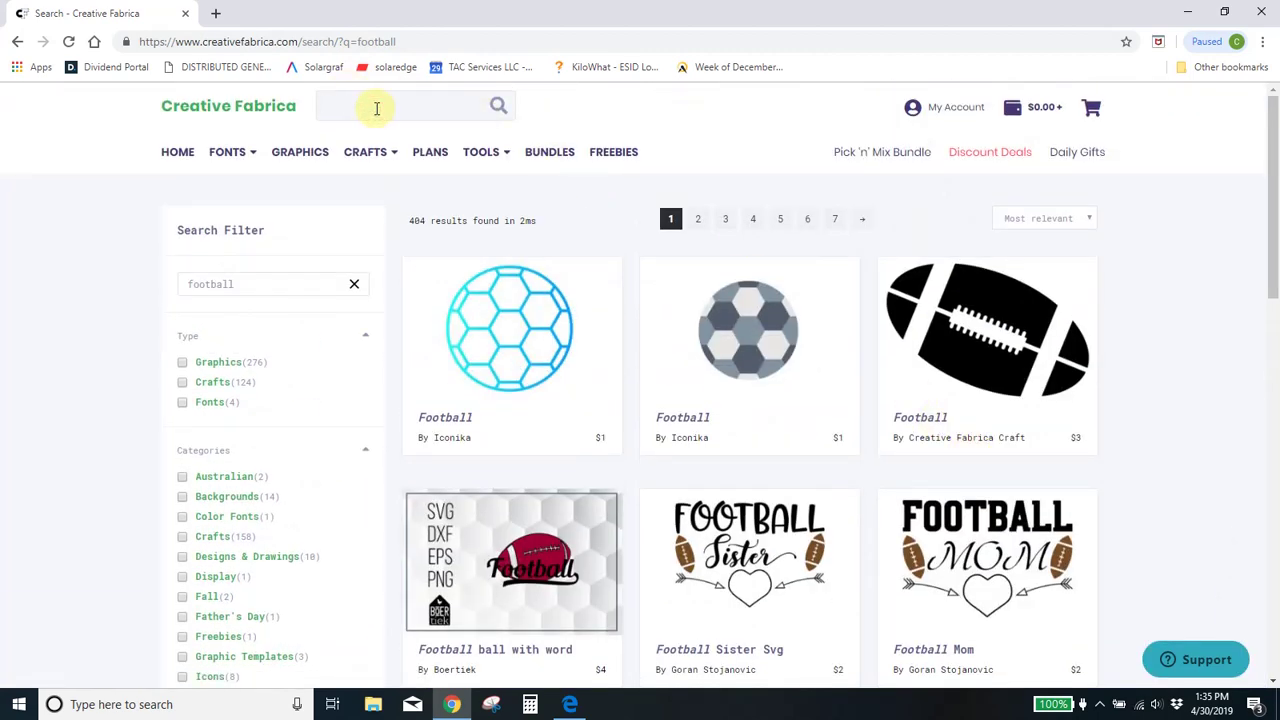
text(ladyb)
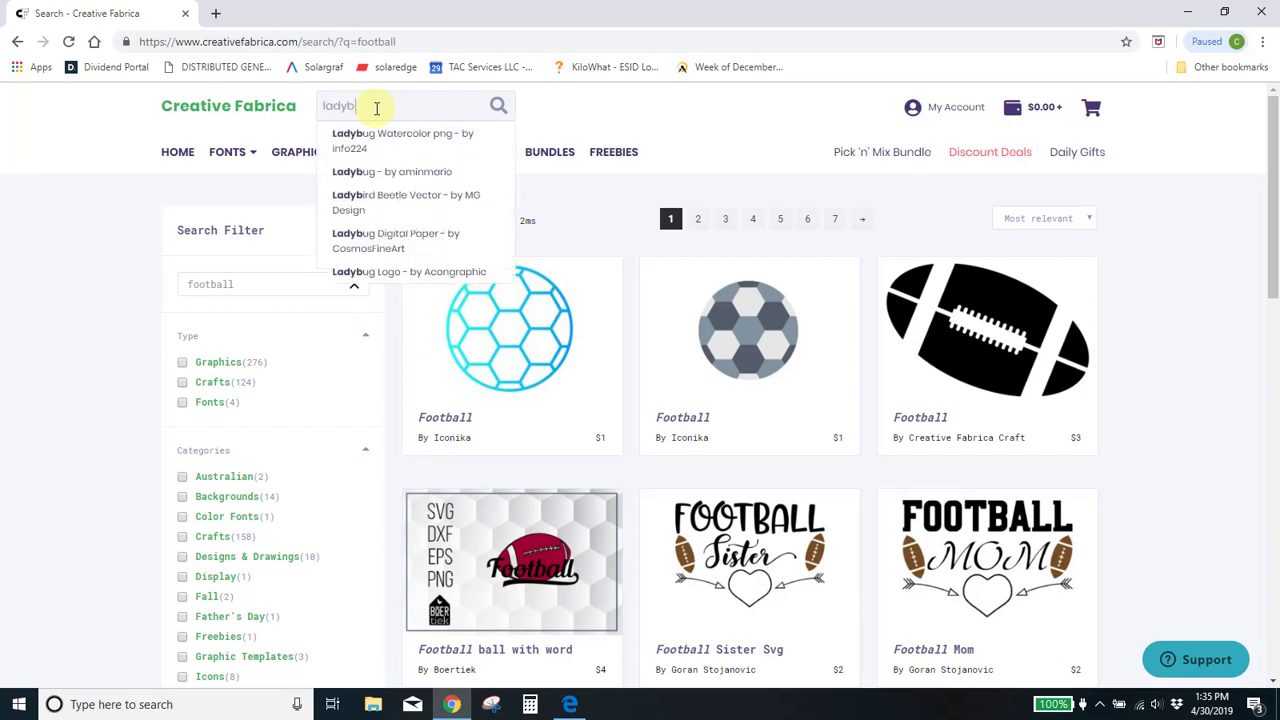
text(ug sv)
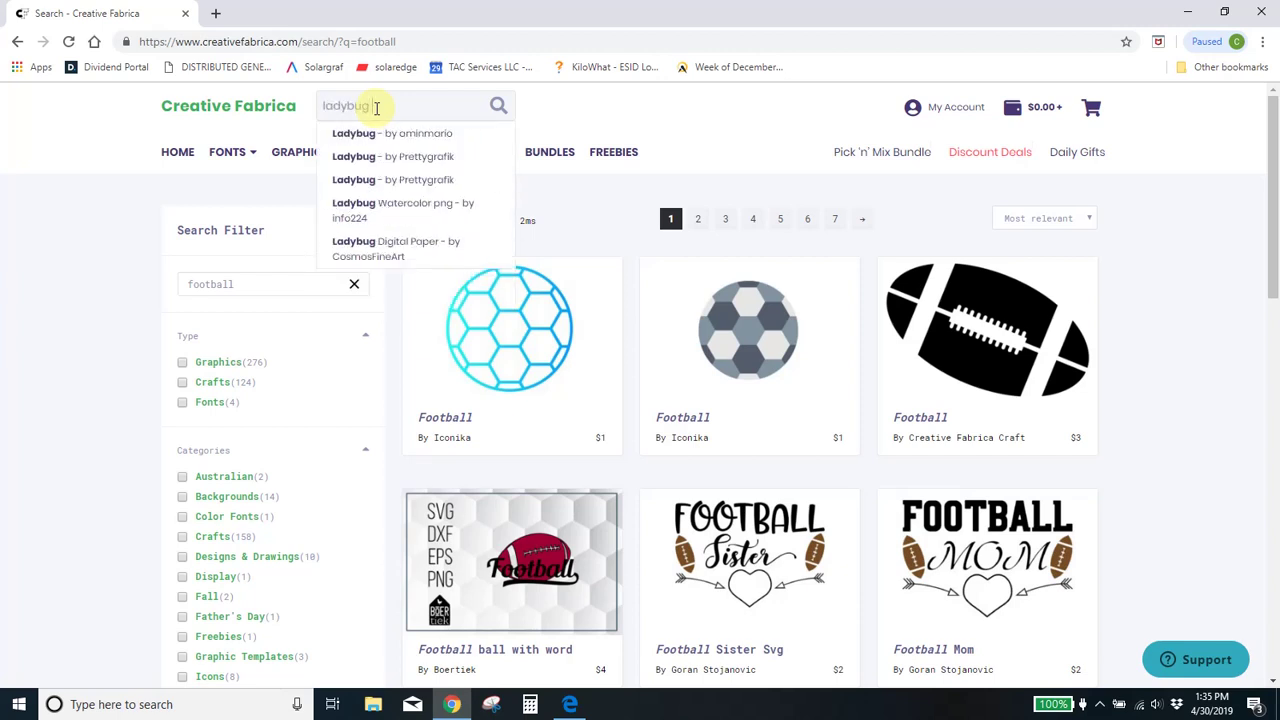
text(g)
key(Return)
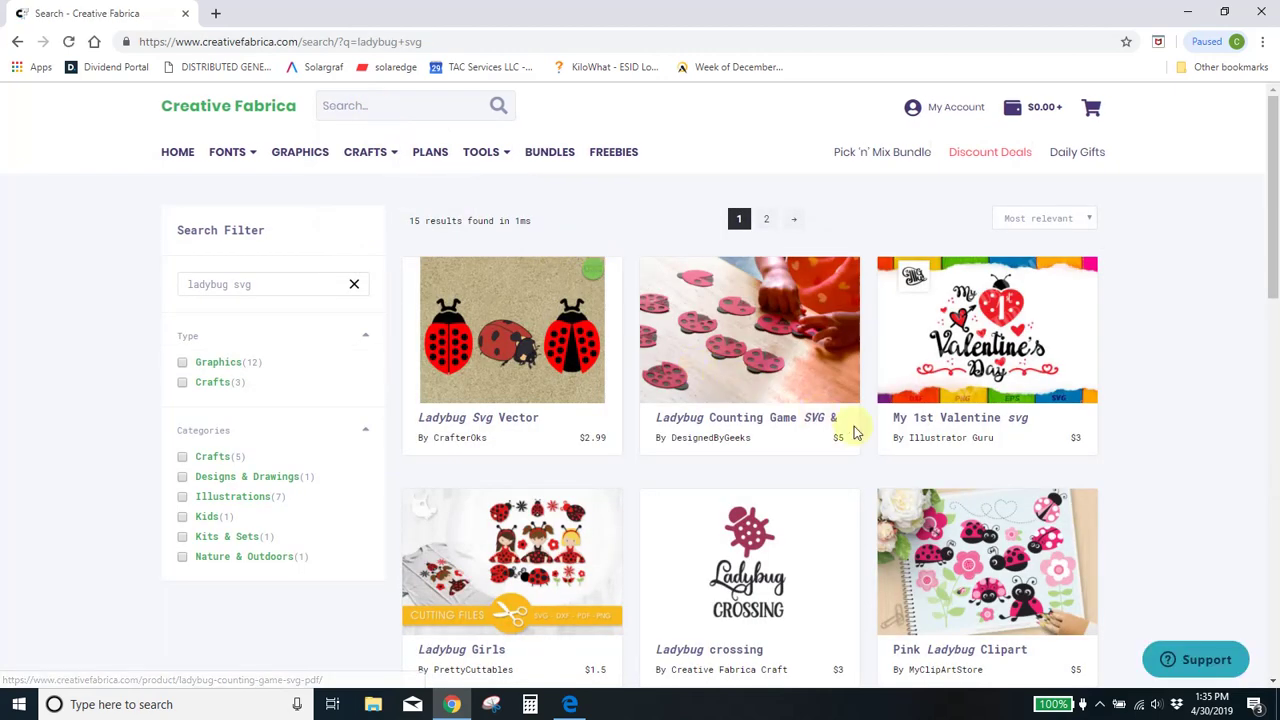
scroll(838, 424, down, 2)
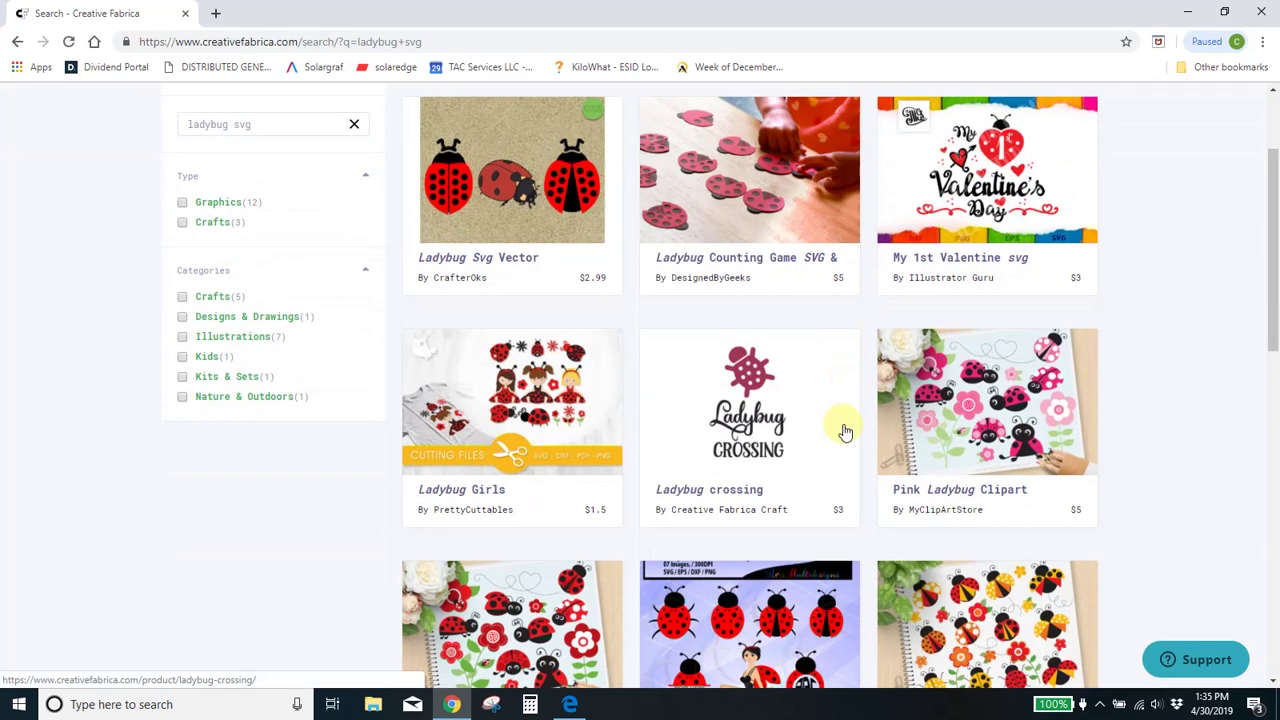
scroll(845, 431, down, 2)
scroll(850, 432, down, 2)
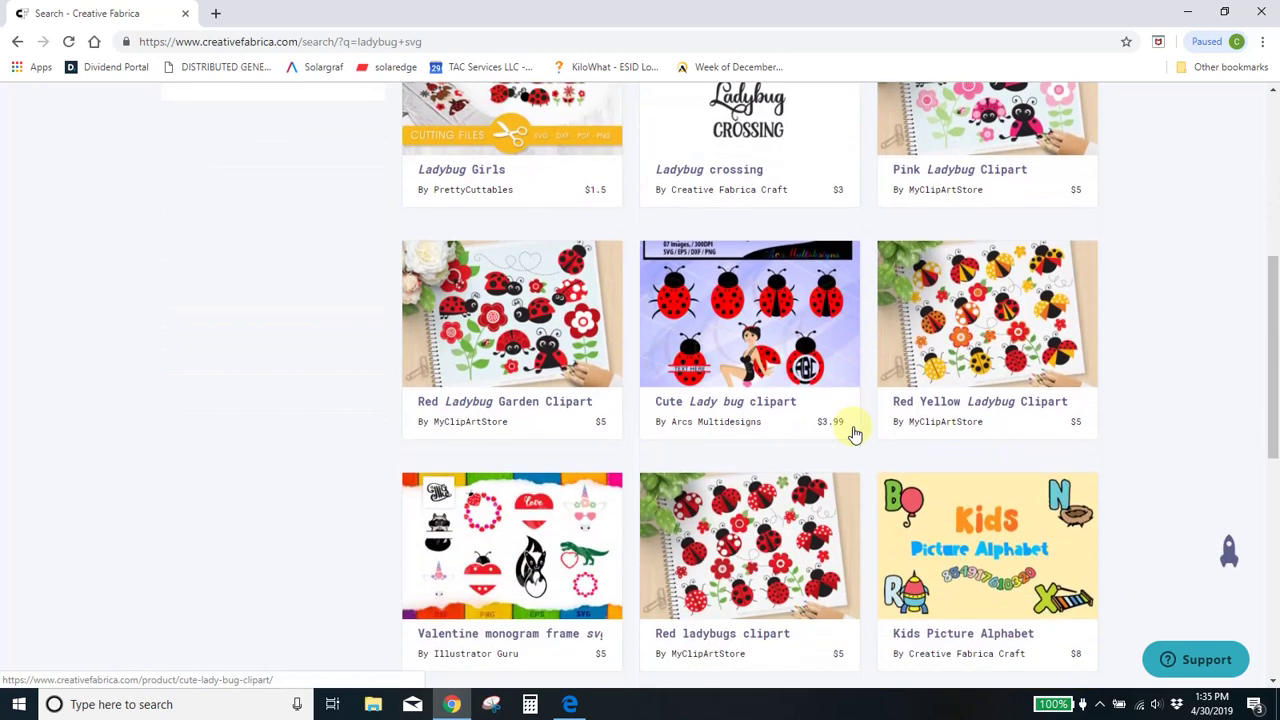
scroll(853, 432, down, 1)
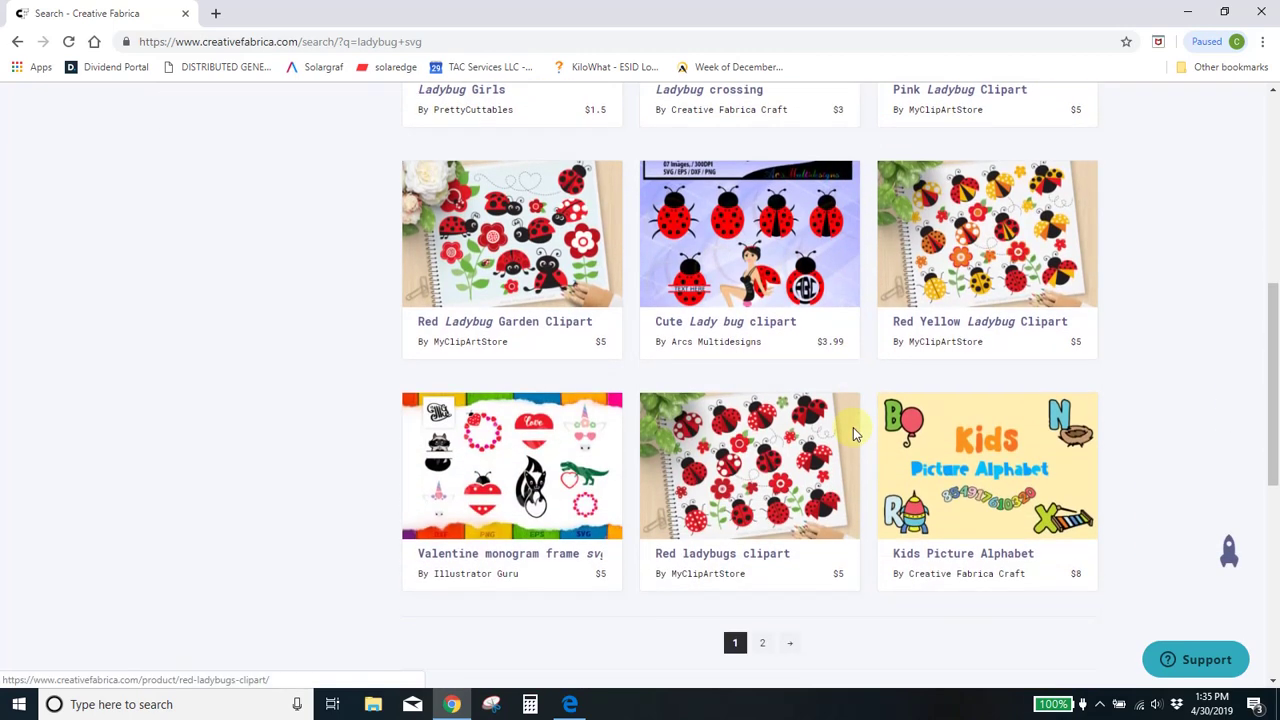
scroll(853, 430, up, 7)
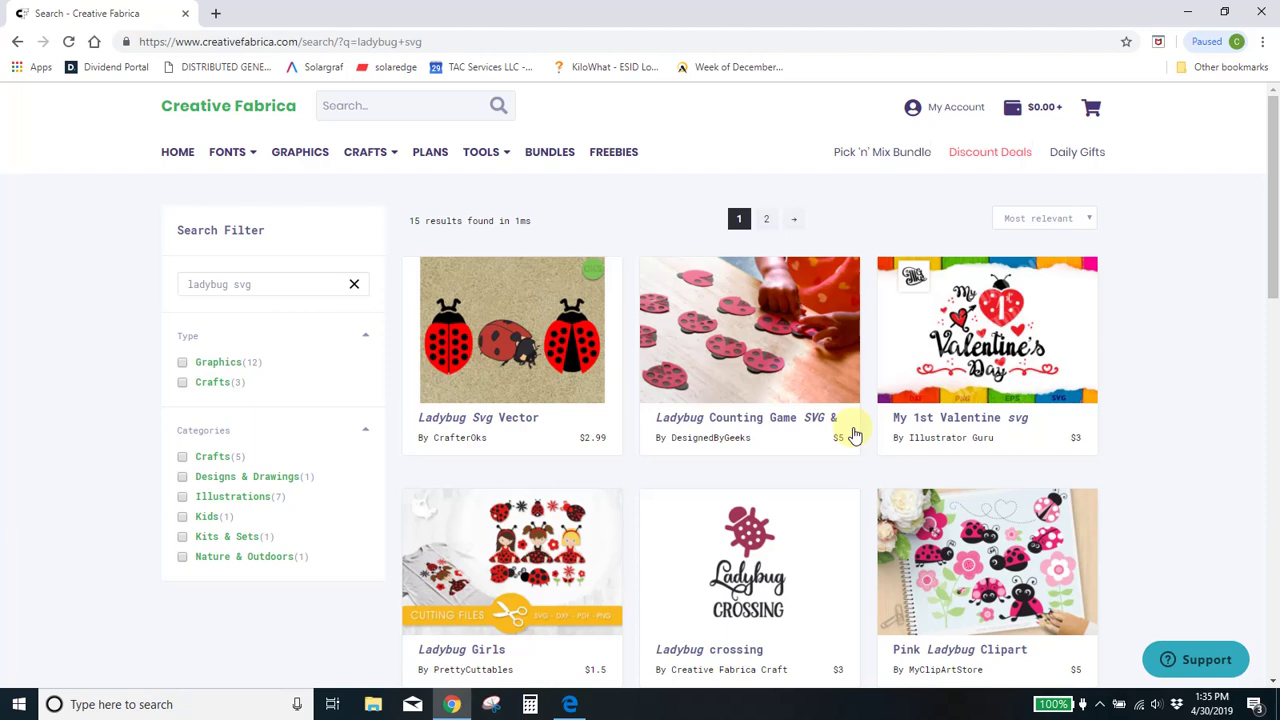
Step: Search for 'digital paper' and glance through its 2,559 results
click(380, 100)
text(digita)
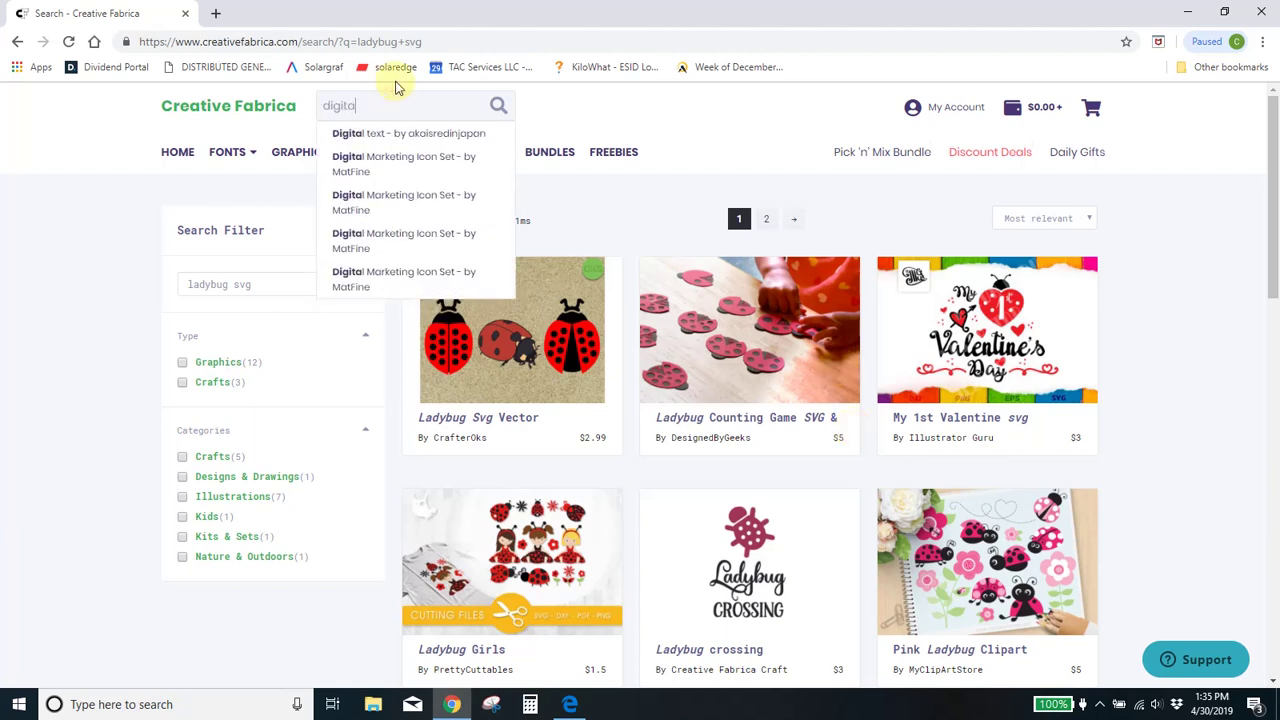
text(l paper)
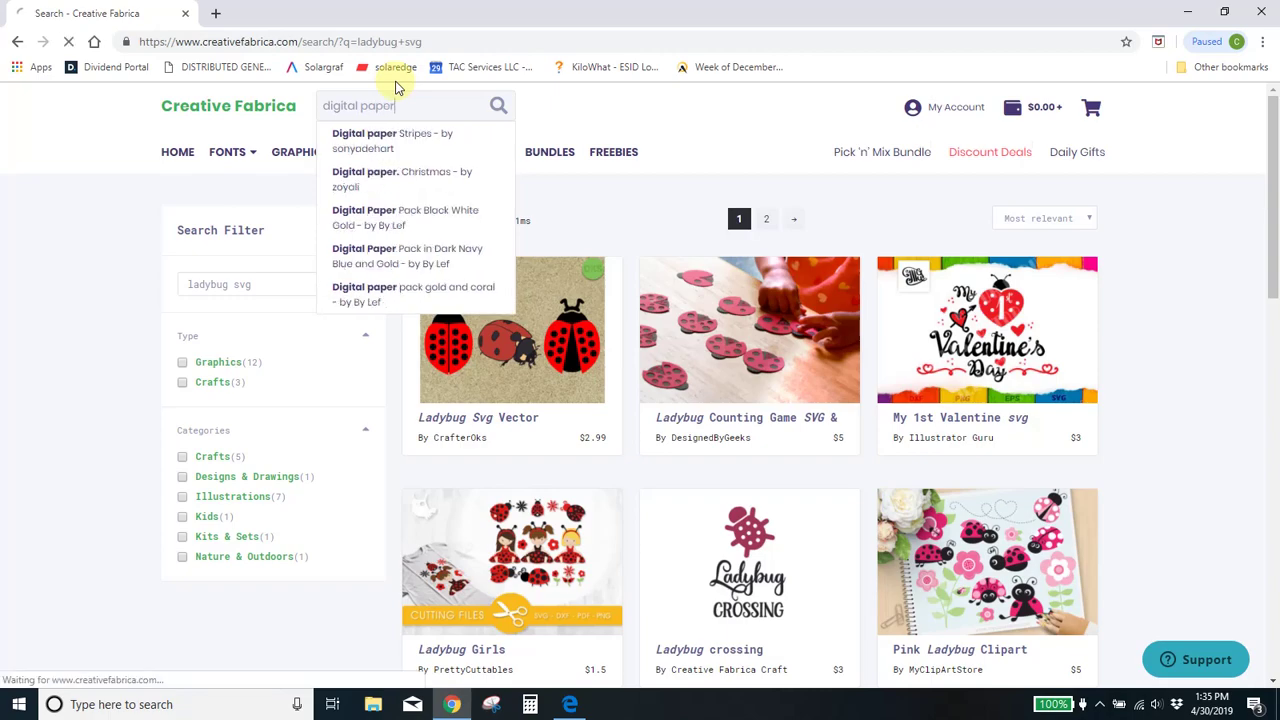
key(Return)
scroll(750, 428, down, 7)
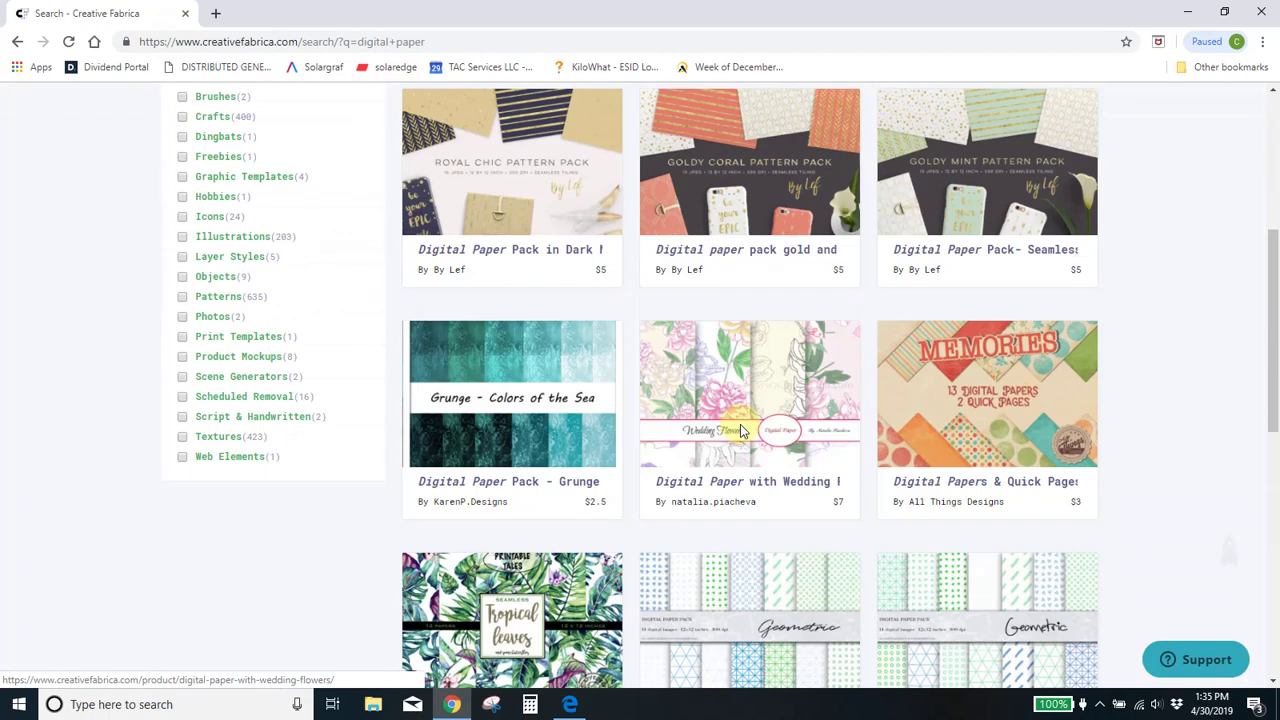
scroll(740, 430, up, 10)
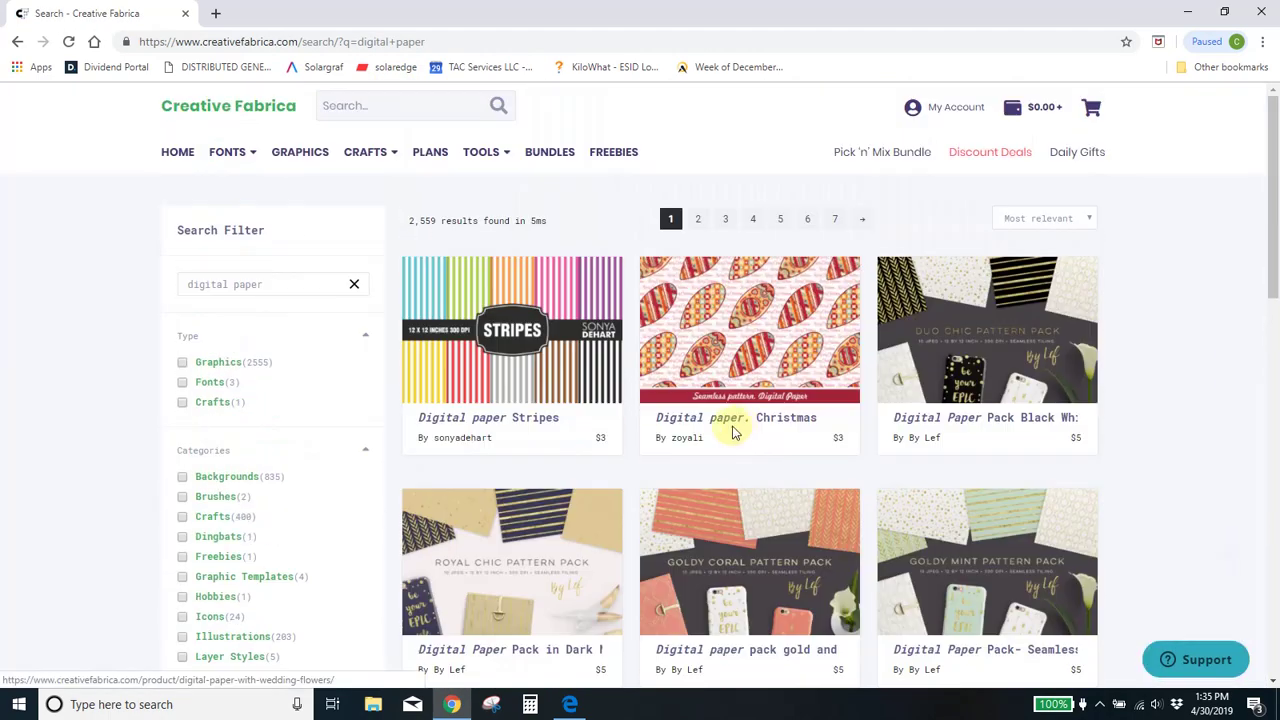
Step: Search for 'glitter paper' and scroll through its 180 Graphics results
text(glitter paper)
key(Return)
scroll(749, 433, down, 1)
scroll(749, 433, down, 2)
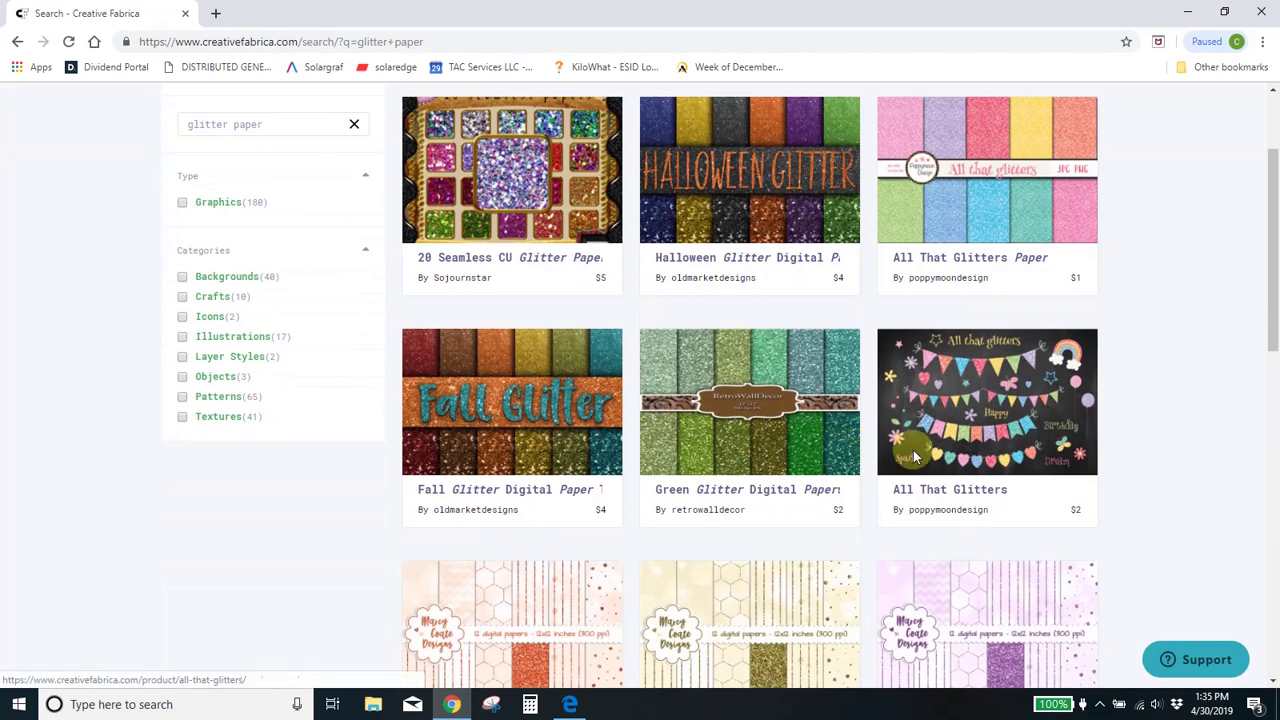
scroll(921, 455, down, 5)
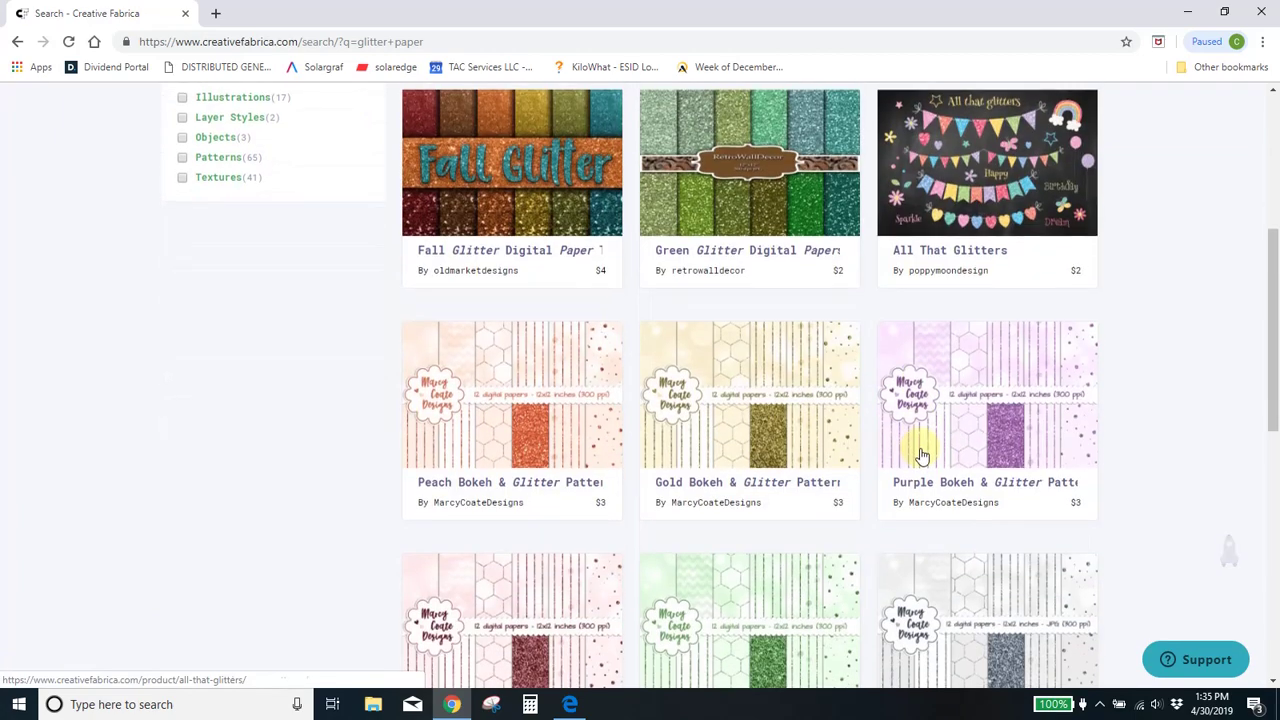
scroll(921, 453, up, 1)
scroll(921, 453, up, 10)
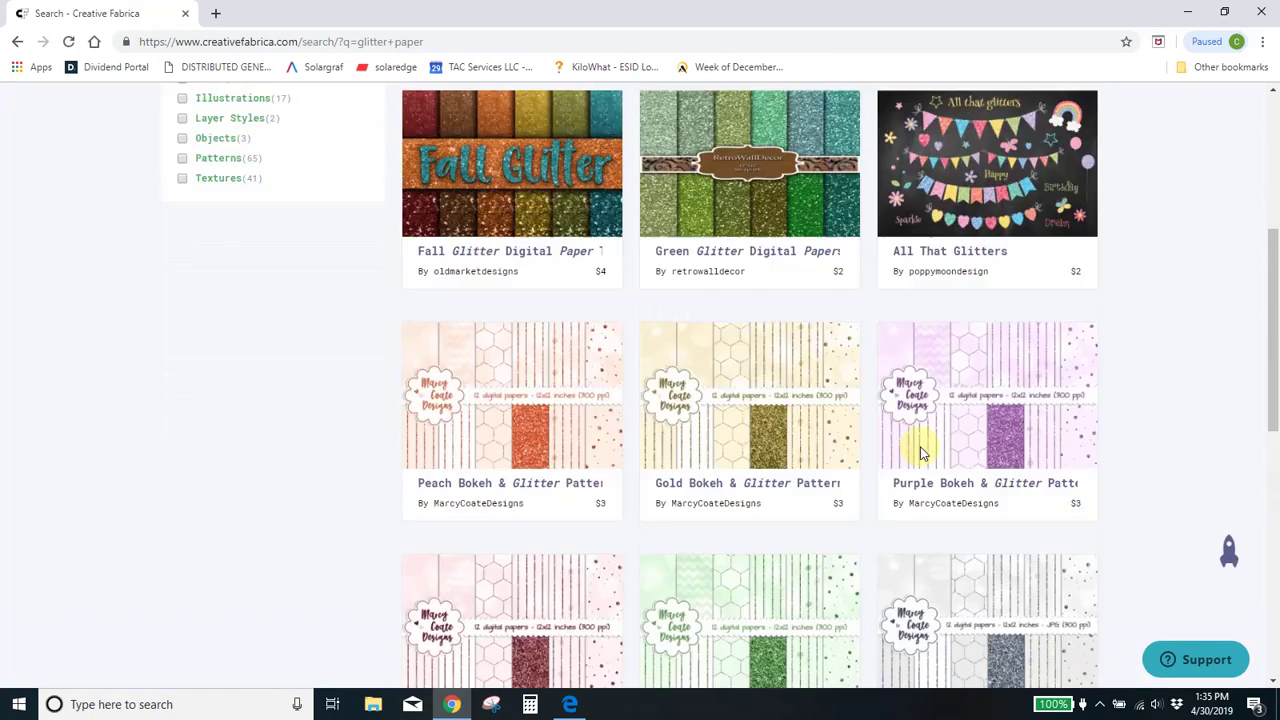
Step: Minimize the windows, view wallunicorn_printfile_default_24x36.png in Photos, then return to Chrome
click(1187, 12)
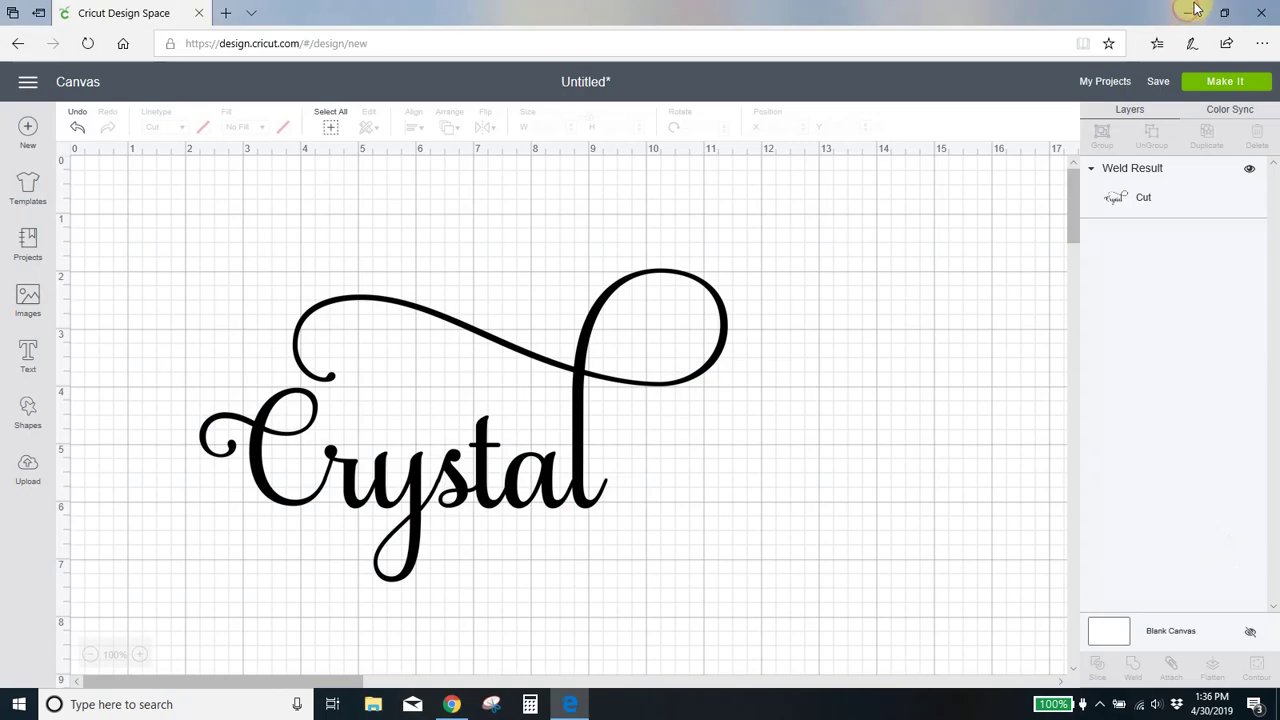
click(1187, 12)
double_click(885, 280)
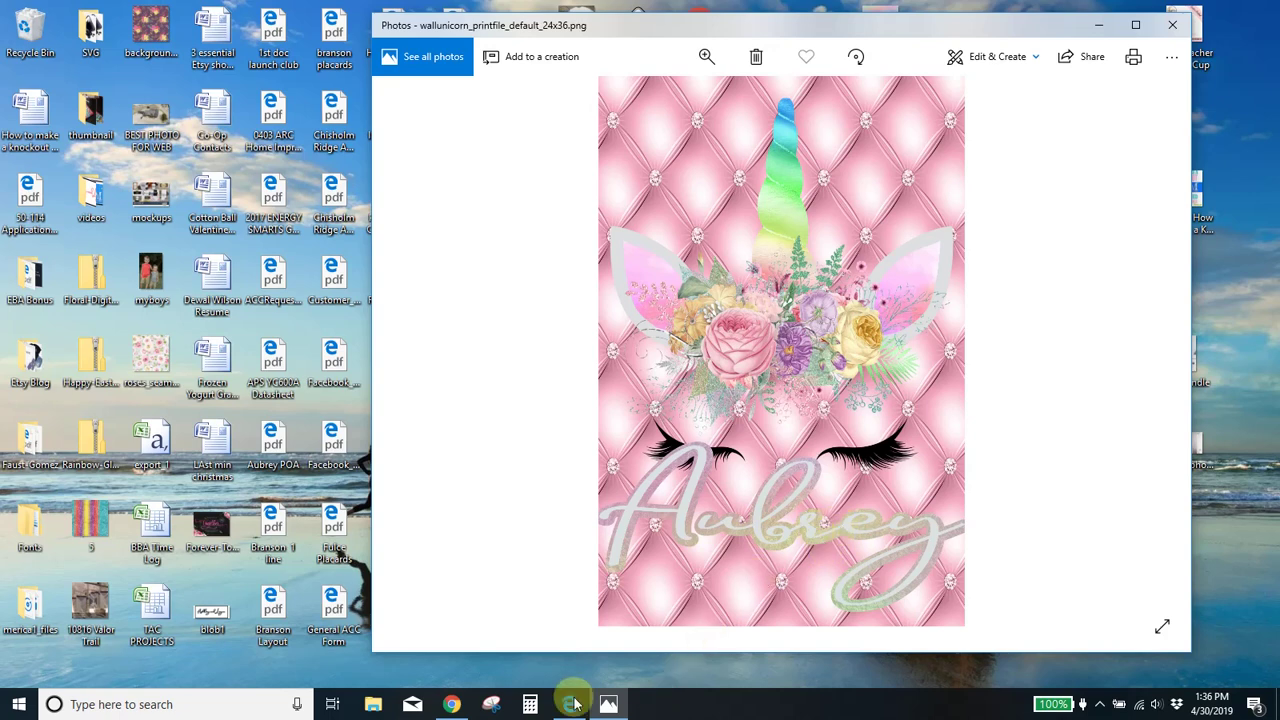
click(452, 704)
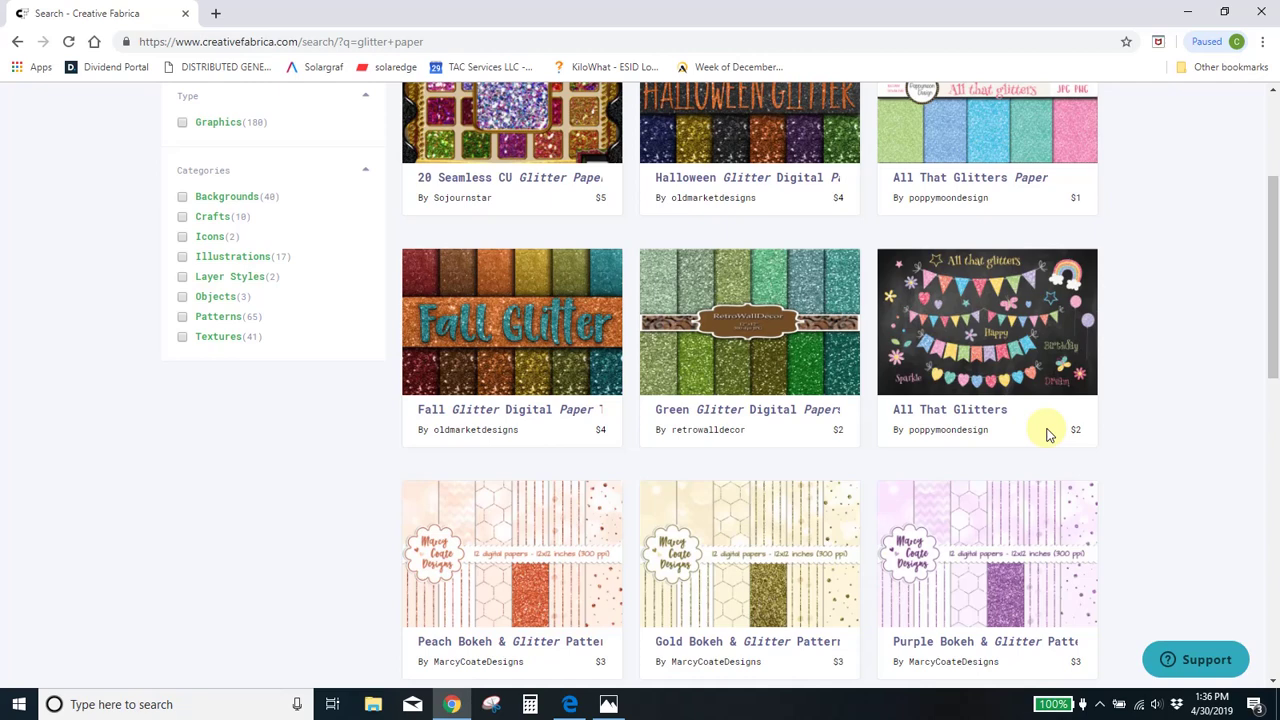
scroll(990, 425, up, 3)
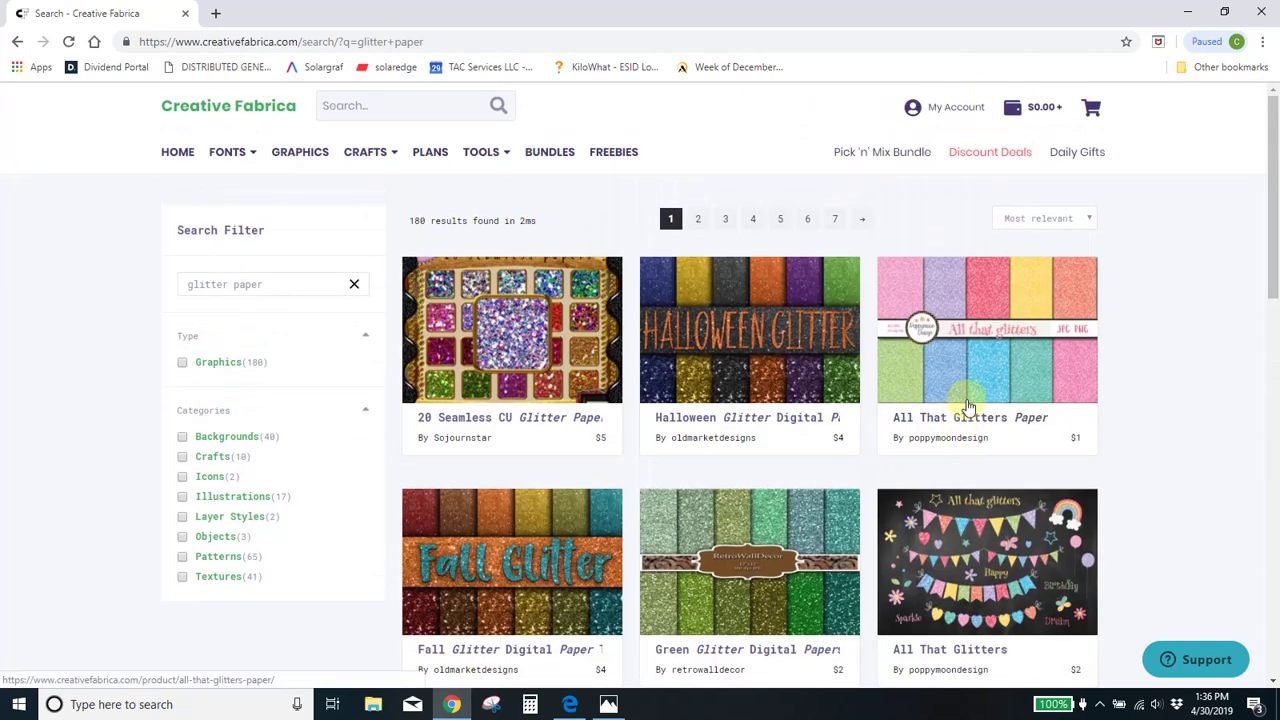